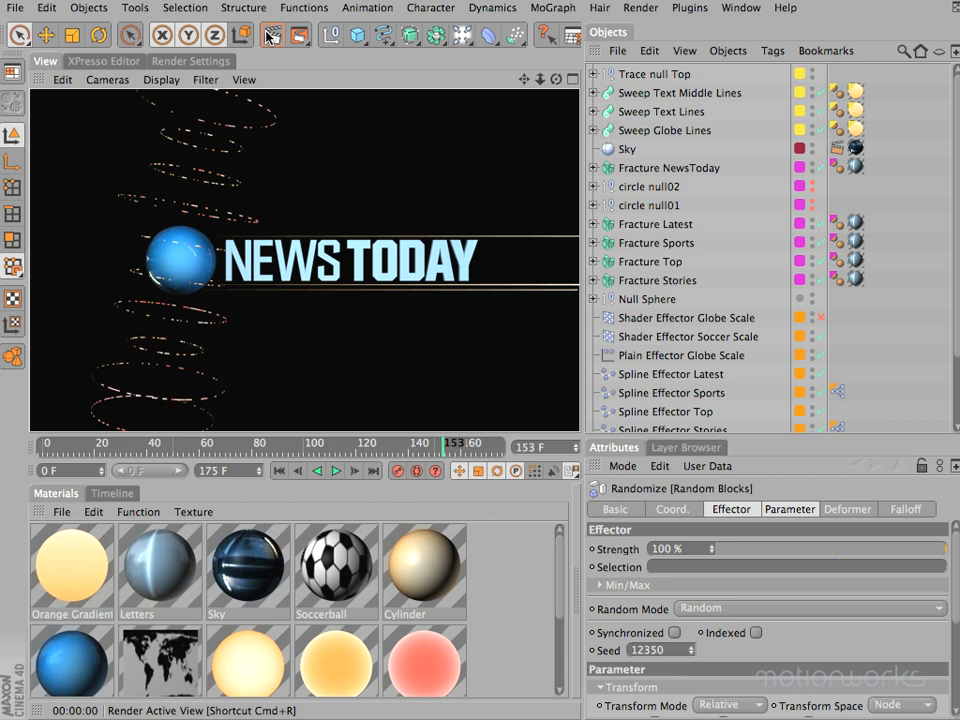
Create a sphere primitive and make it a child of the Null Sphere object.
{"action": "left_click", "coordinate": [357, 34]}
{"action": "left_click", "coordinate": [501, 57]}
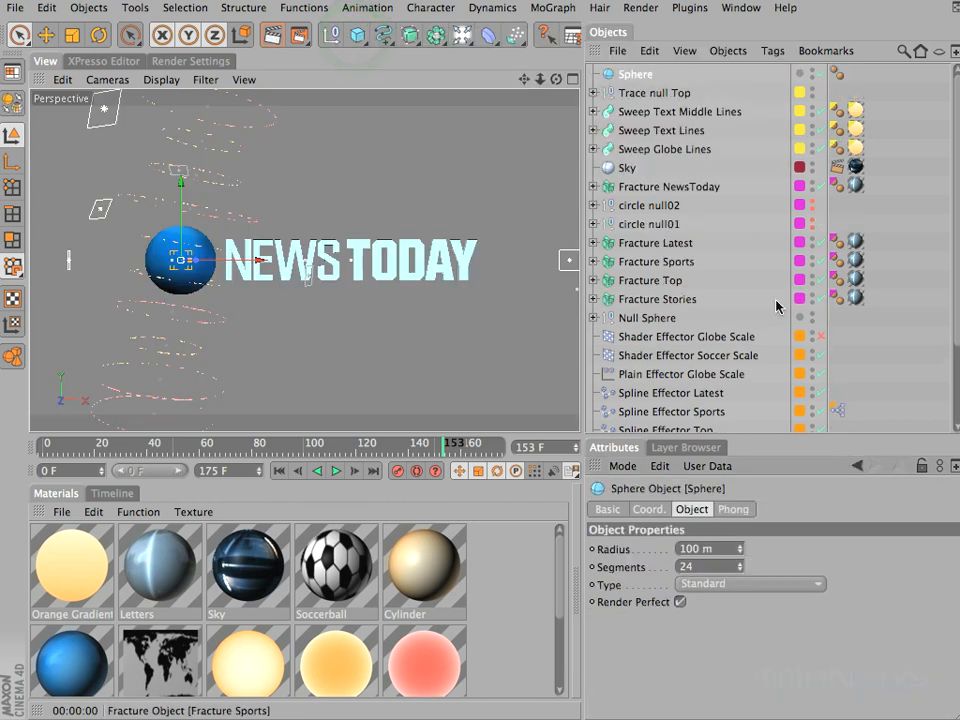
{"action": "left_click", "coordinate": [593, 317]}
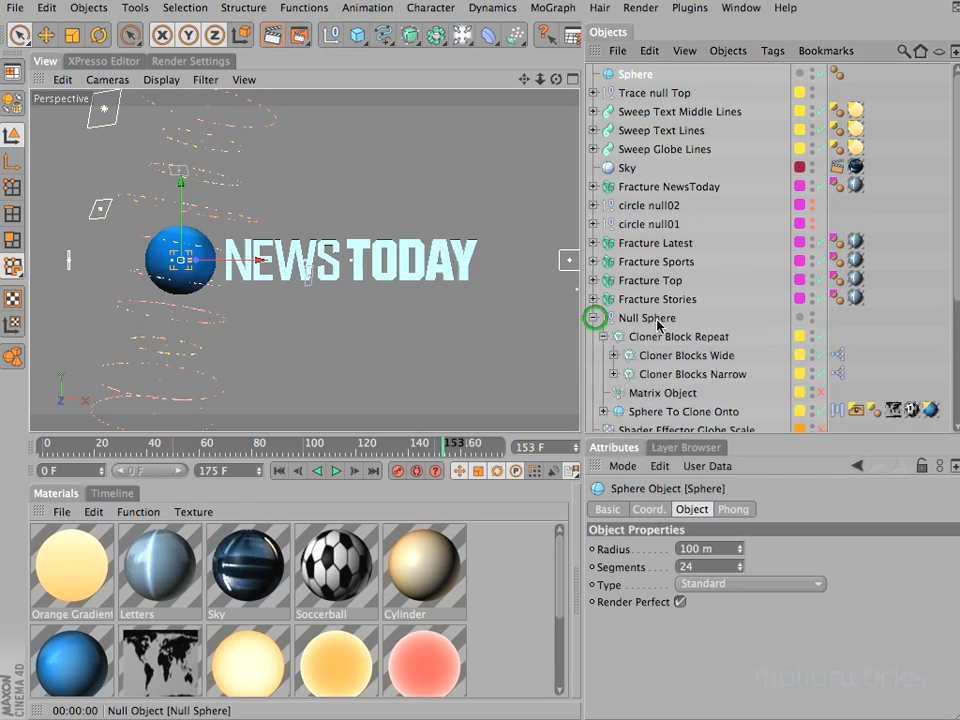
{"action": "left_click_drag", "start_coordinate": [635, 74], "coordinate": [665, 334]}
{"action": "left_click", "coordinate": [650, 316]}
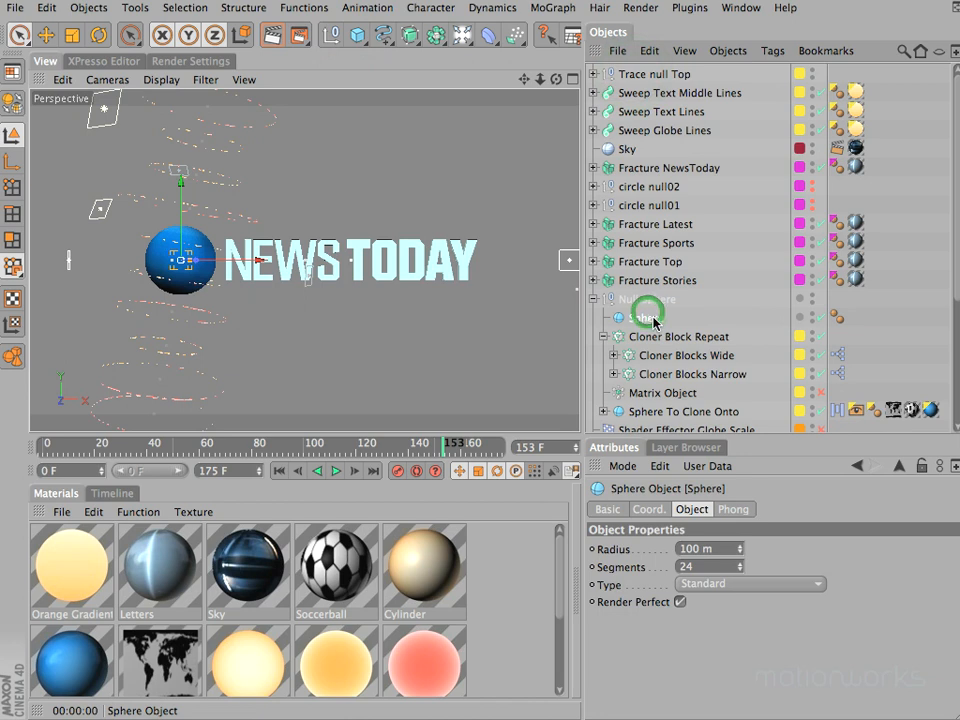
Set the new sphere's radius to 440 m and its bank rotation (R.B) to 0°.
{"action": "double_click", "coordinate": [712, 549]}
{"action": "type", "text": "440"}
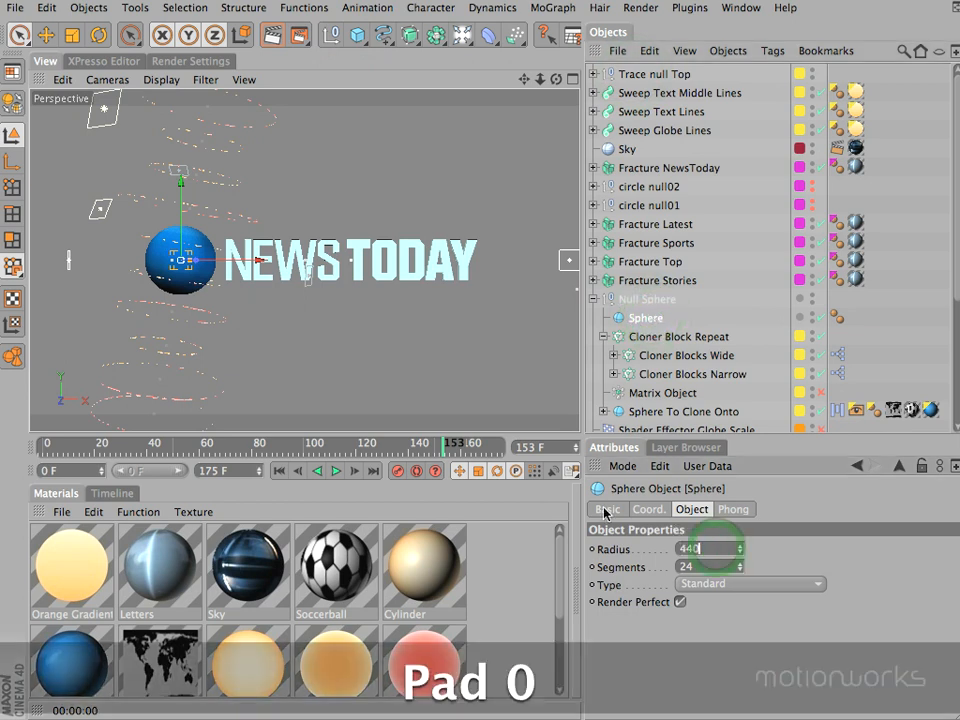
{"action": "key", "text": "Return"}
{"action": "left_click", "coordinate": [649, 510]}
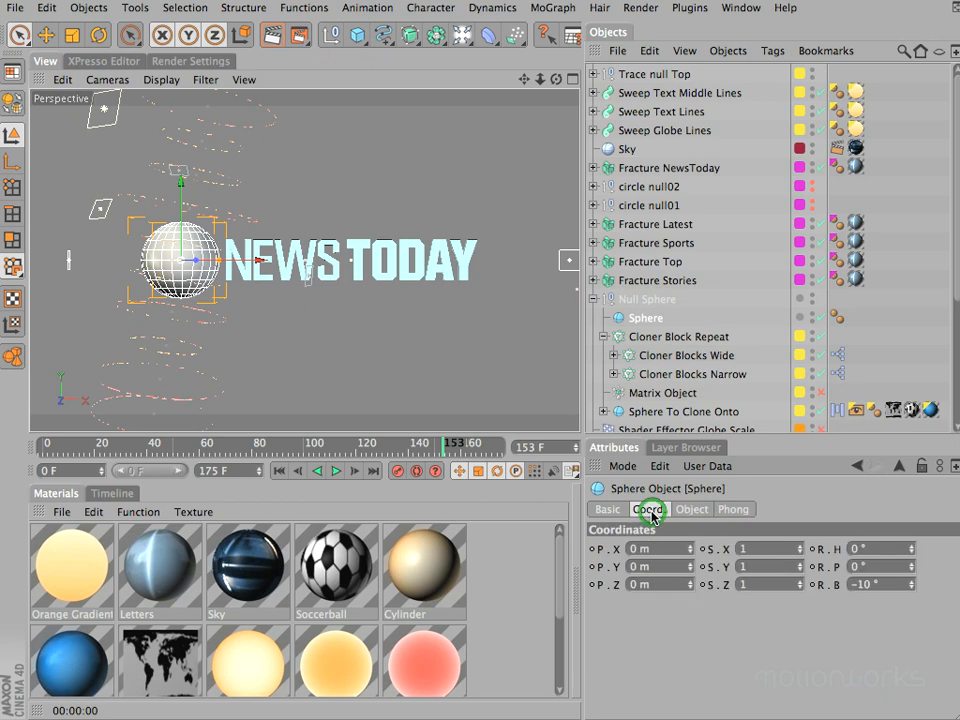
{"action": "double_click", "coordinate": [886, 583]}
{"action": "type", "text": "0"}
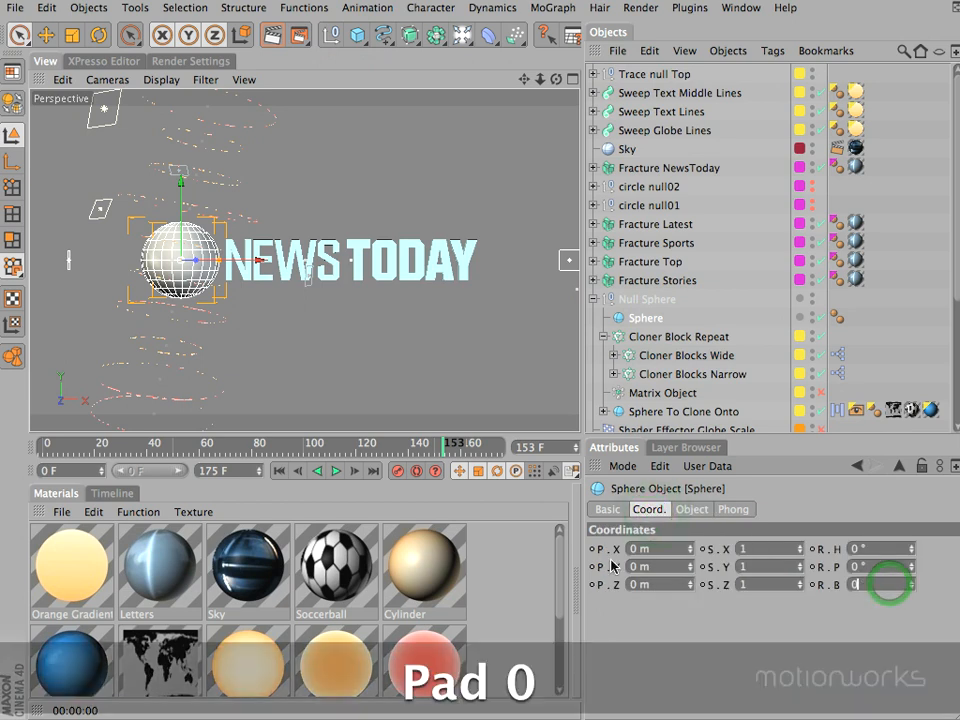
{"action": "key", "text": "Return"}
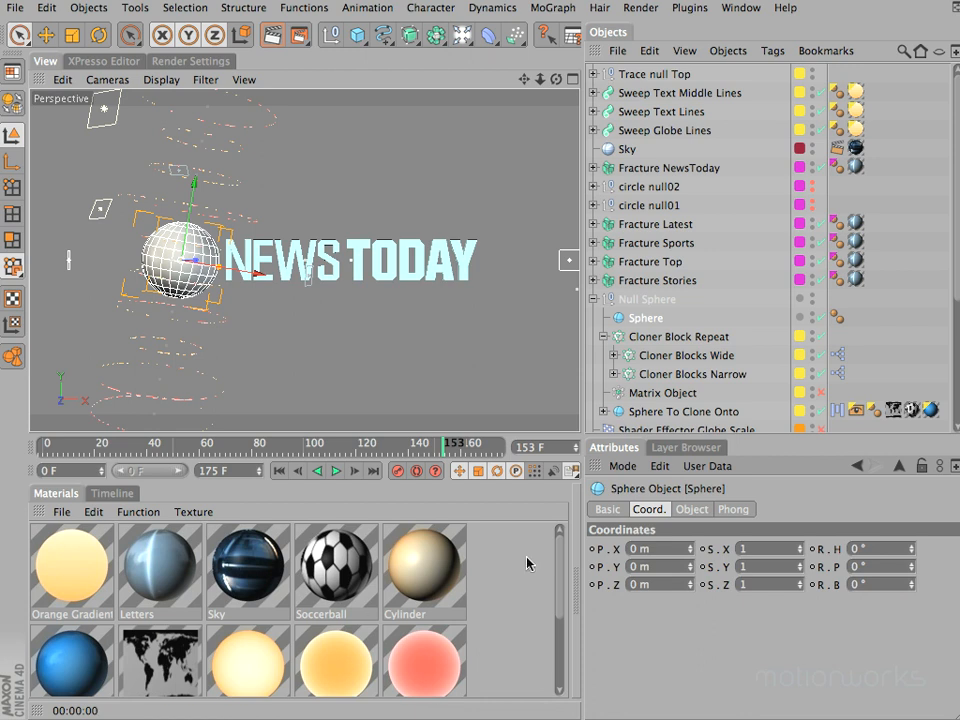
Duplicate the pale yellow Orange Fresnel material and rename the copy Globe Tiles.
{"action": "left_click_drag", "start_coordinate": [560, 550], "coordinate": [556, 645]}
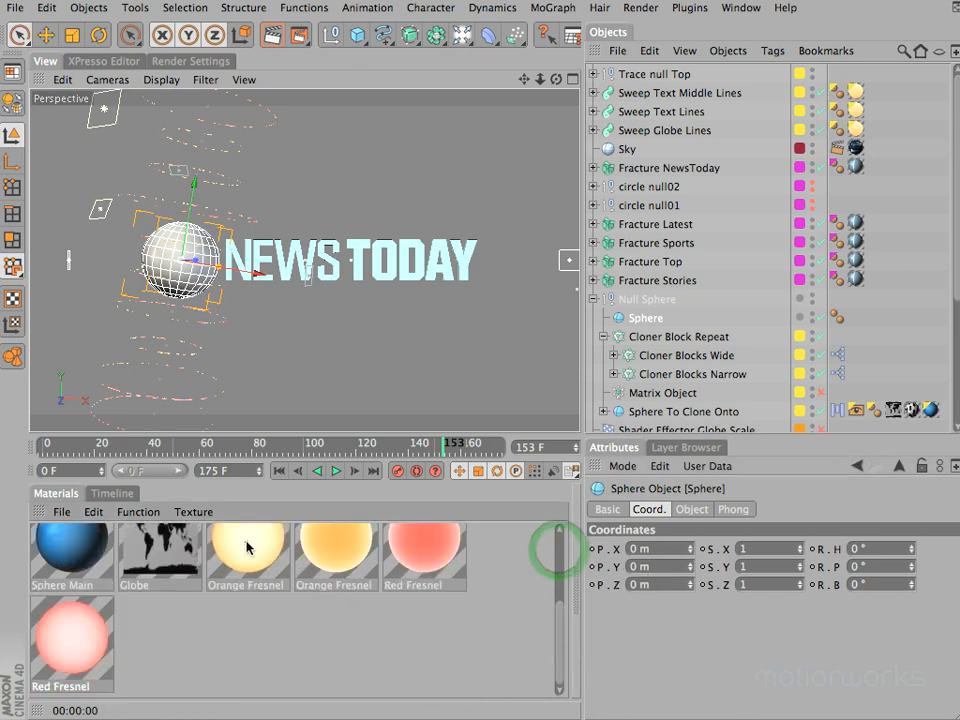
{"action": "left_click", "coordinate": [247, 548]}
{"action": "left_click", "coordinate": [243, 550]}
{"action": "left_click_drag", "start_coordinate": [243, 550], "coordinate": [208, 690], "text": "ctrl"}
{"action": "double_click", "coordinate": [165, 688]}
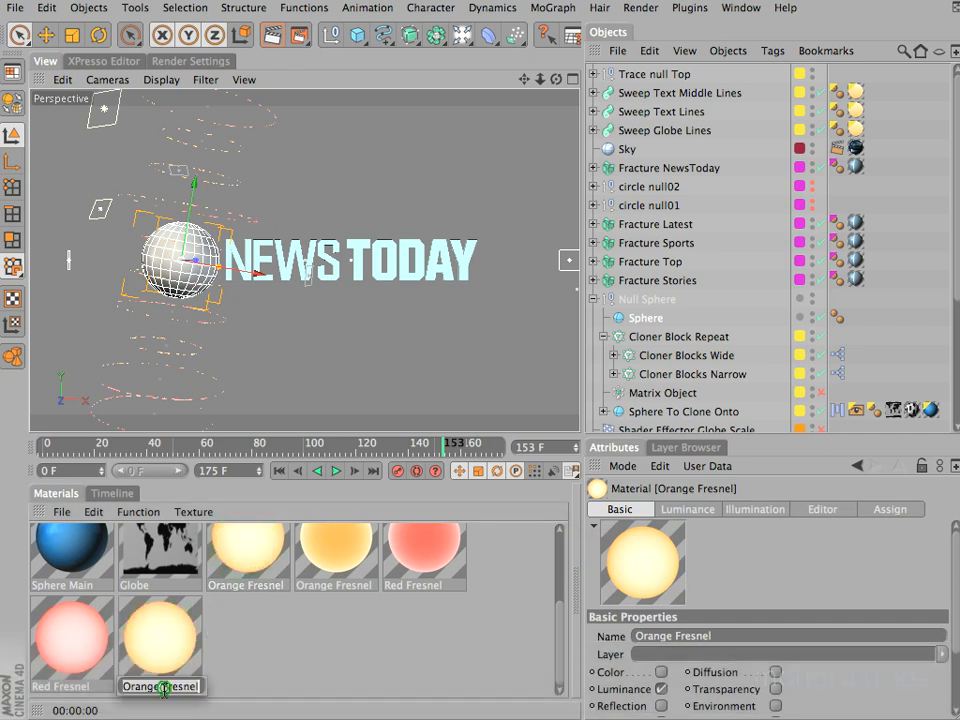
{"action": "type", "text": "Globe Tiles"}
{"action": "key", "text": "Delete"}
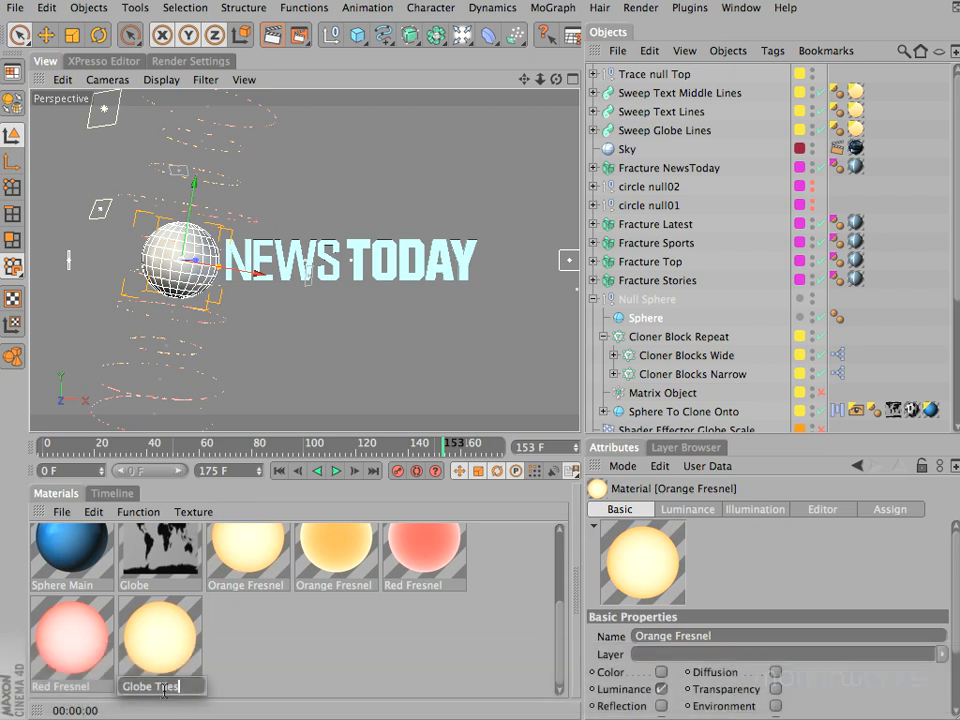
{"action": "key", "text": "Return"}
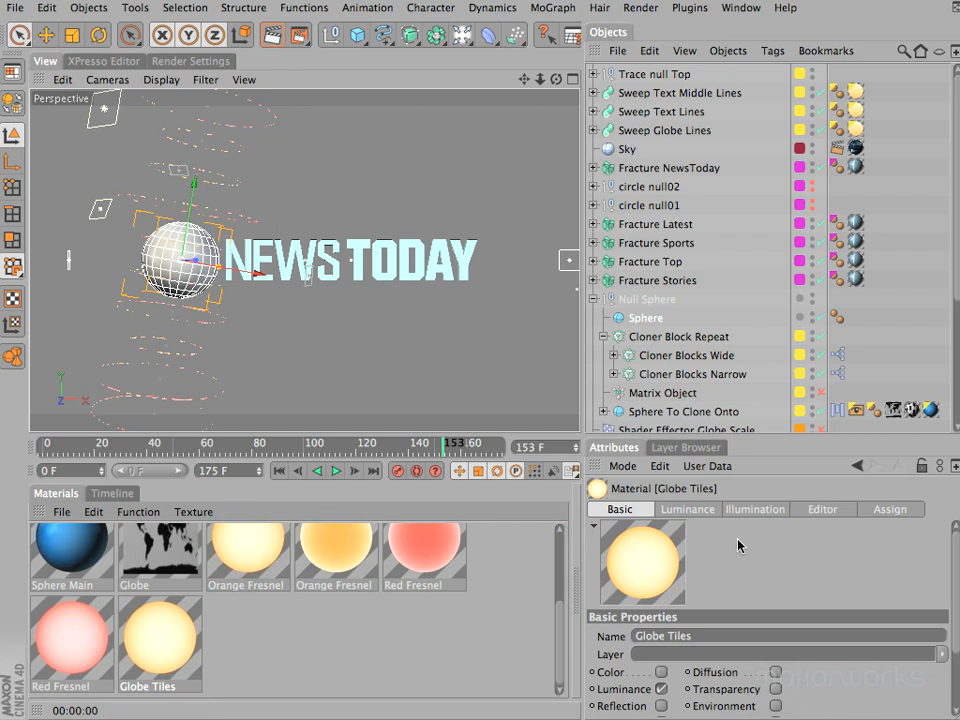
Enable the Alpha channel of the Globe Tiles material and load the Tiles surface shader as its texture.
{"action": "left_click_drag", "start_coordinate": [957, 573], "coordinate": [953, 630]}
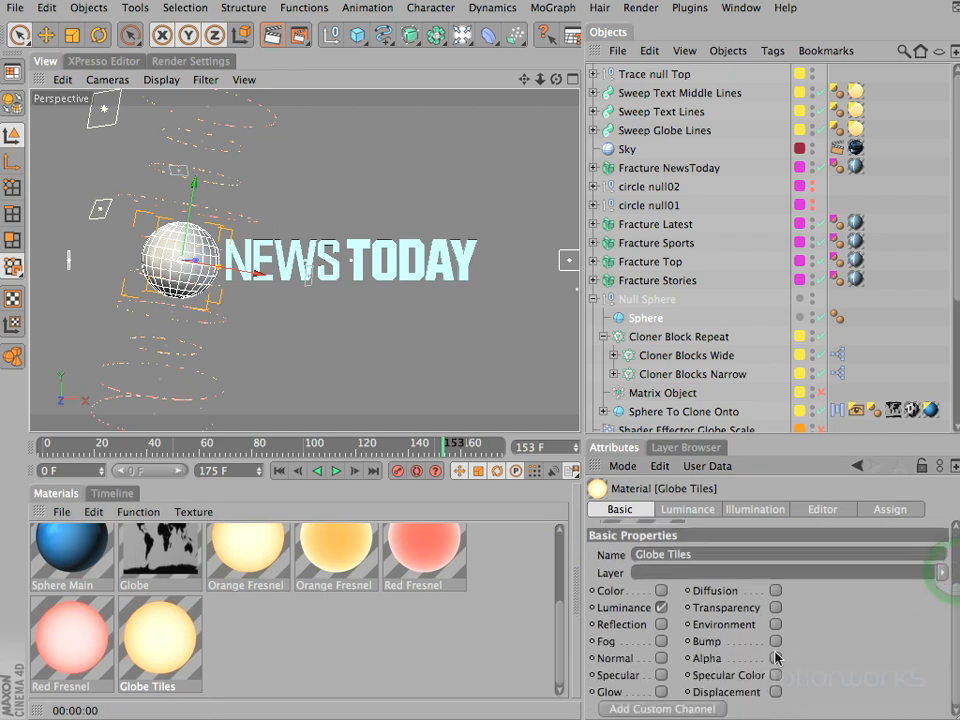
{"action": "left_click", "coordinate": [776, 660]}
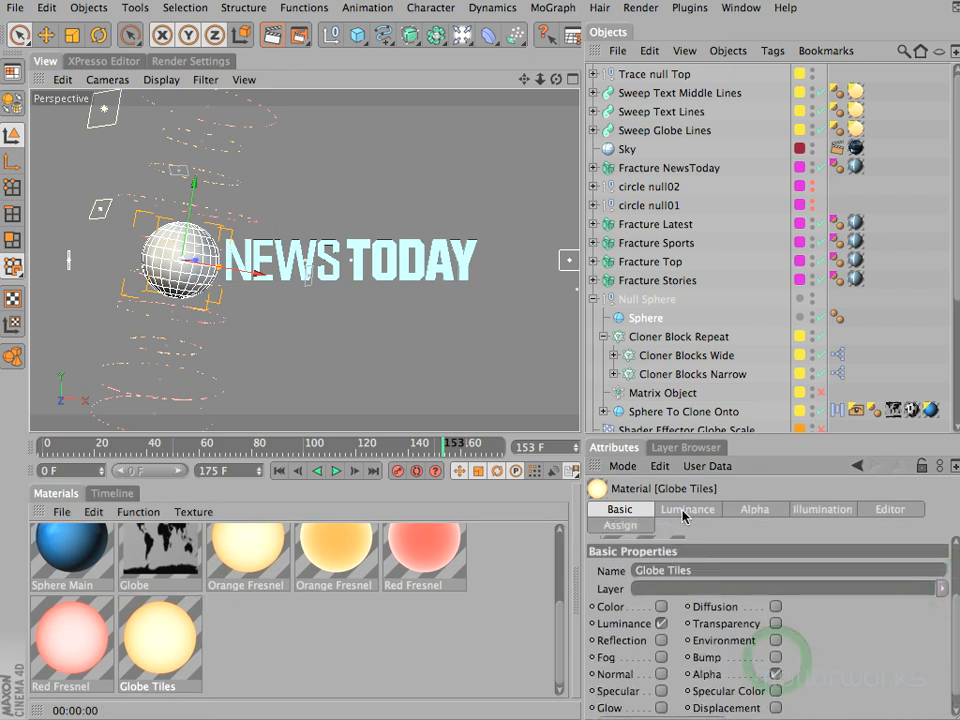
{"action": "left_click", "coordinate": [756, 510]}
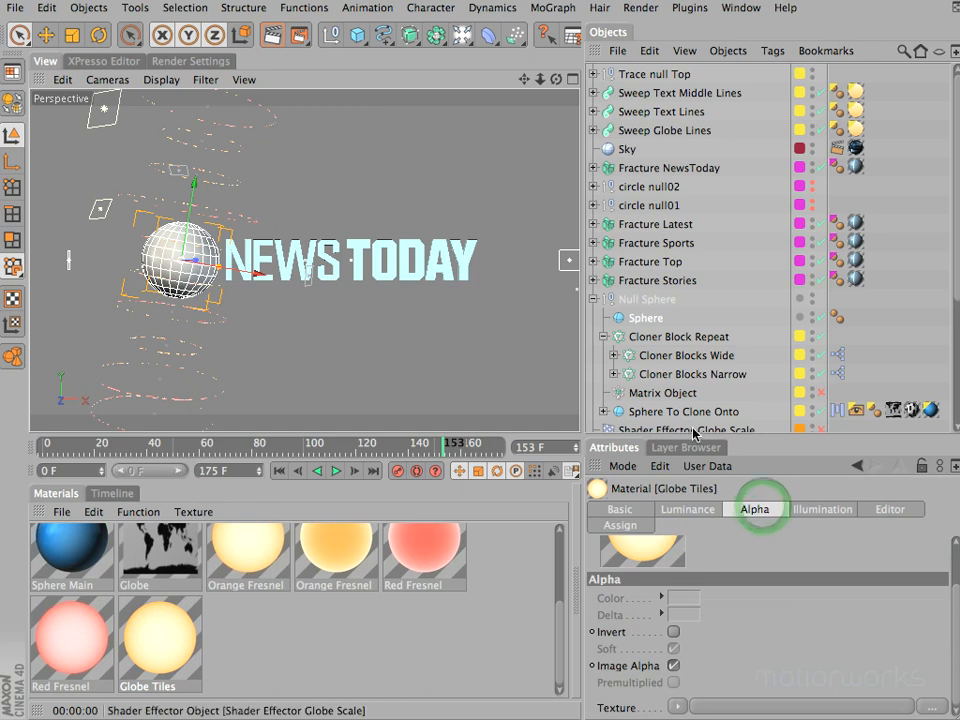
{"action": "left_click_drag", "start_coordinate": [698, 434], "coordinate": [722, 170]}
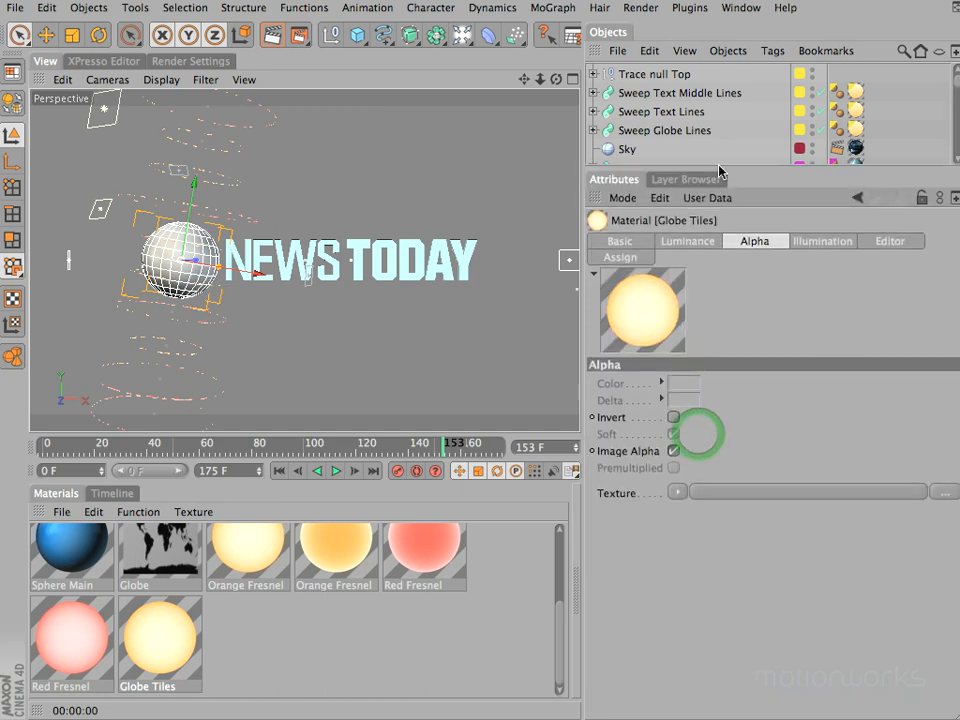
{"action": "left_click", "coordinate": [670, 491]}
{"action": "mouse_move", "coordinate": [720, 438]}
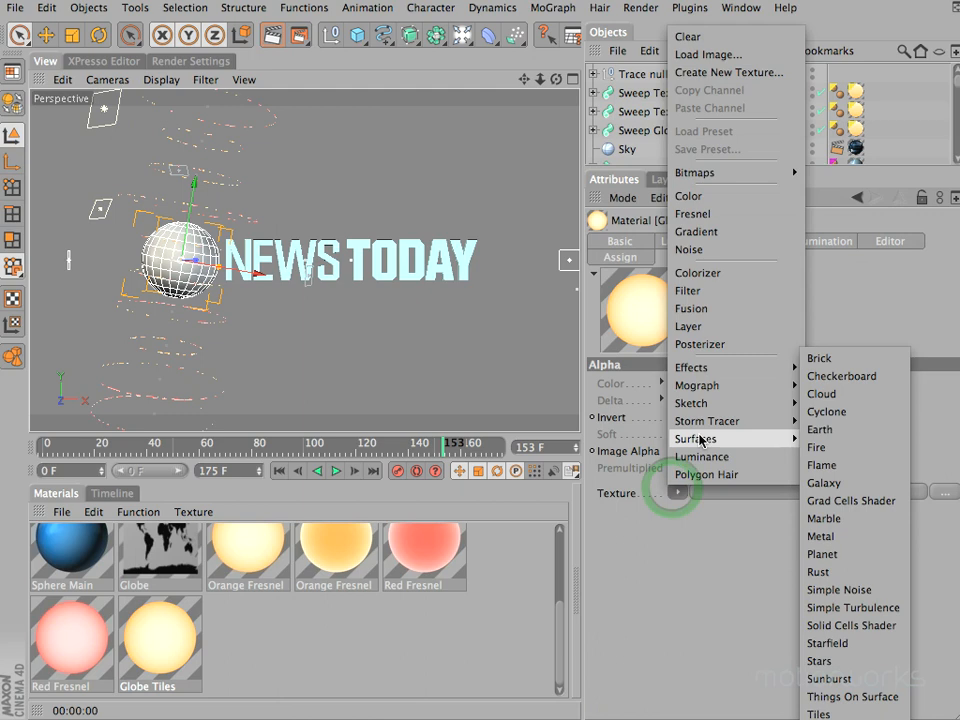
{"action": "left_click", "coordinate": [815, 714]}
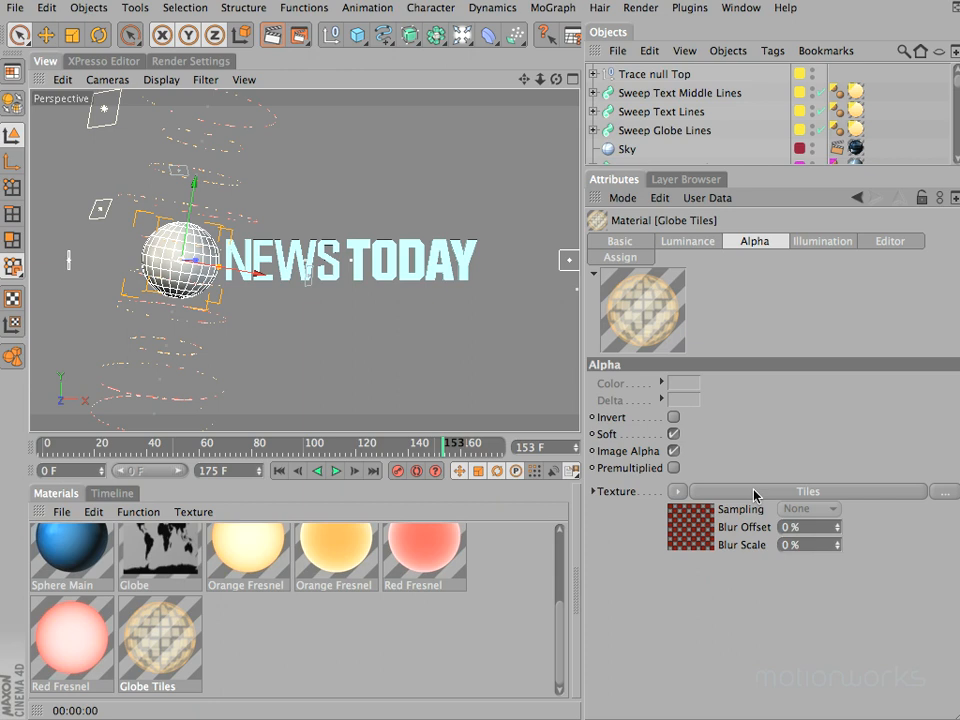
Try the Hexagons, Circles 3 and Brick 2 patterns in the Tiles shader, and return the pattern to Squares.
{"action": "left_click", "coordinate": [754, 491]}
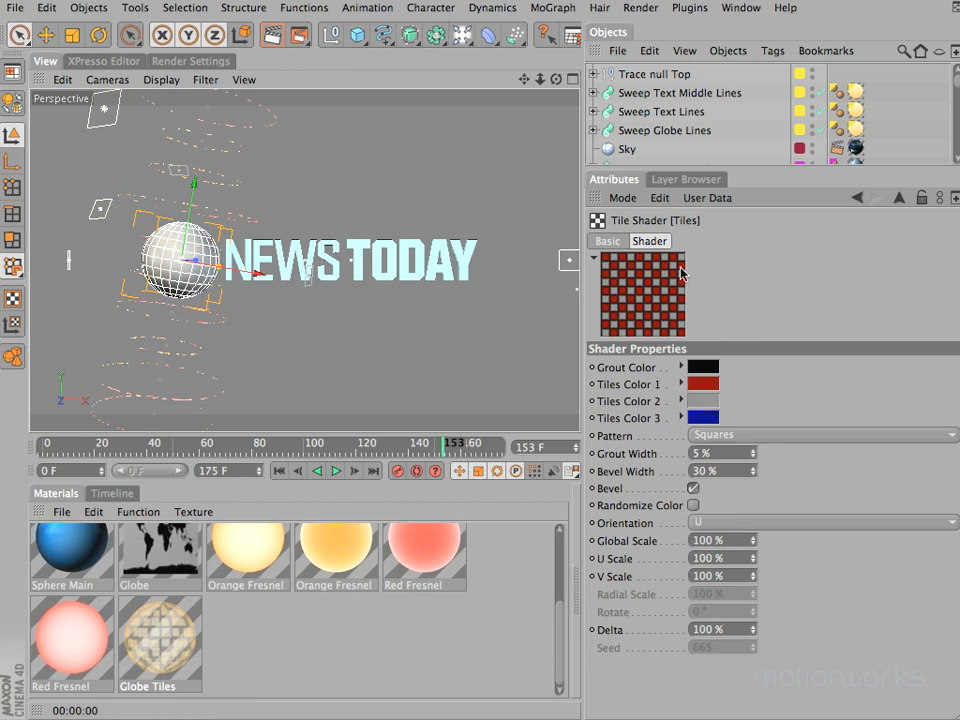
{"action": "left_click", "coordinate": [752, 436]}
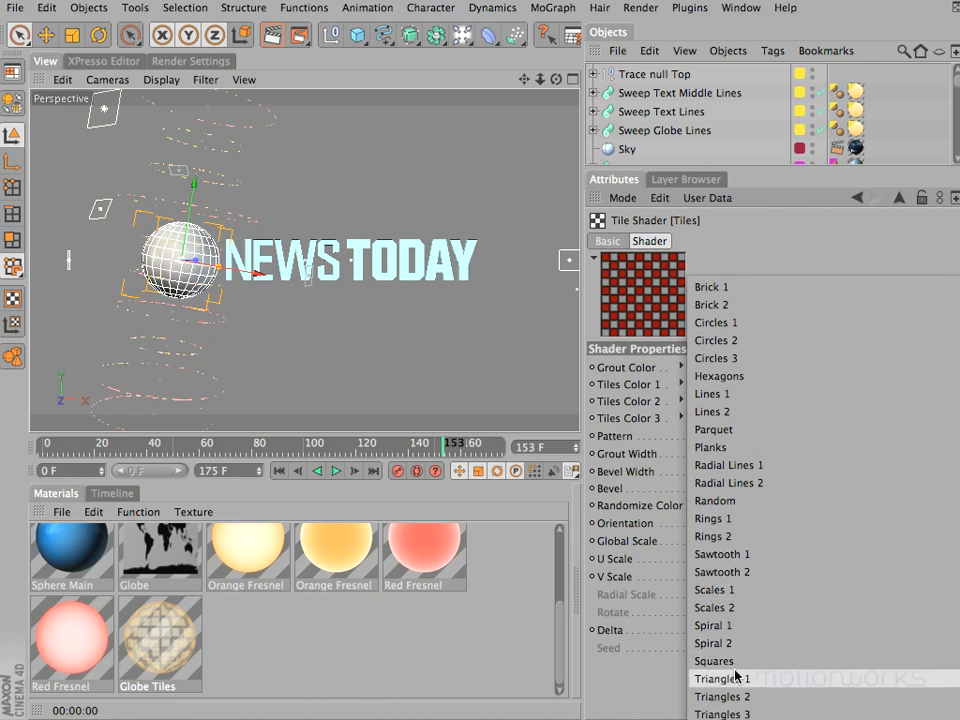
{"action": "left_click", "coordinate": [746, 376]}
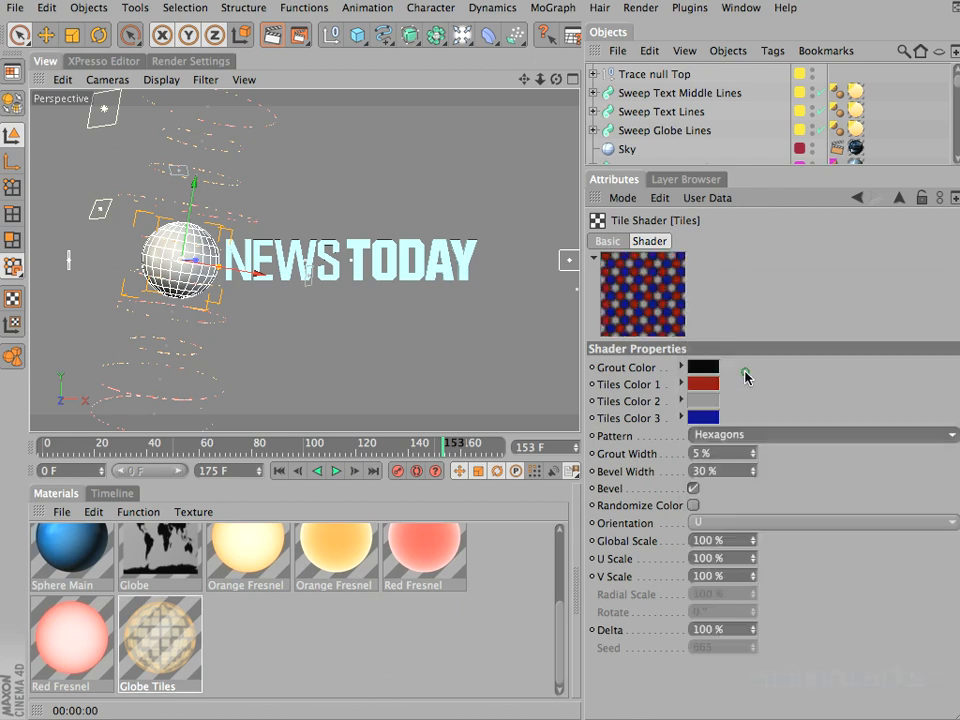
{"action": "left_click", "coordinate": [781, 441]}
{"action": "left_click", "coordinate": [770, 356]}
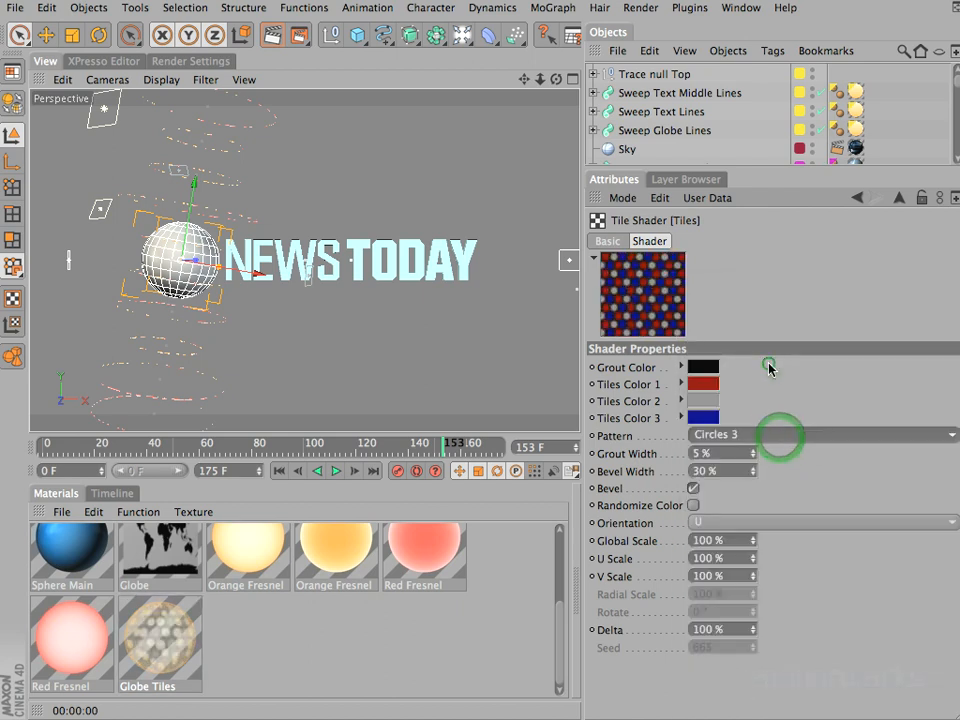
{"action": "left_click", "coordinate": [790, 437]}
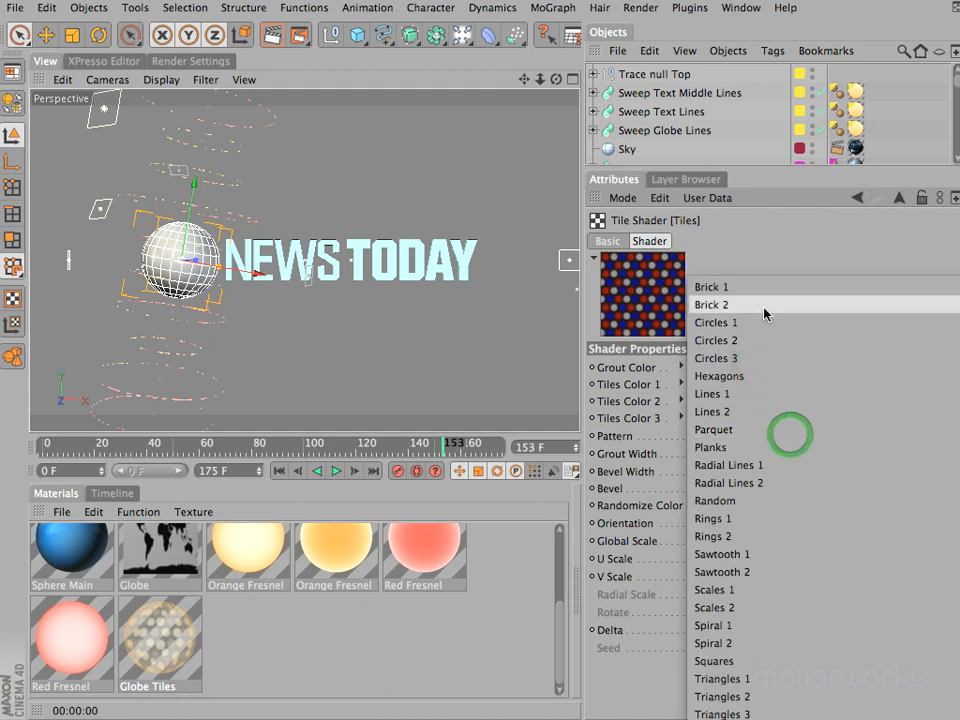
{"action": "left_click", "coordinate": [764, 306]}
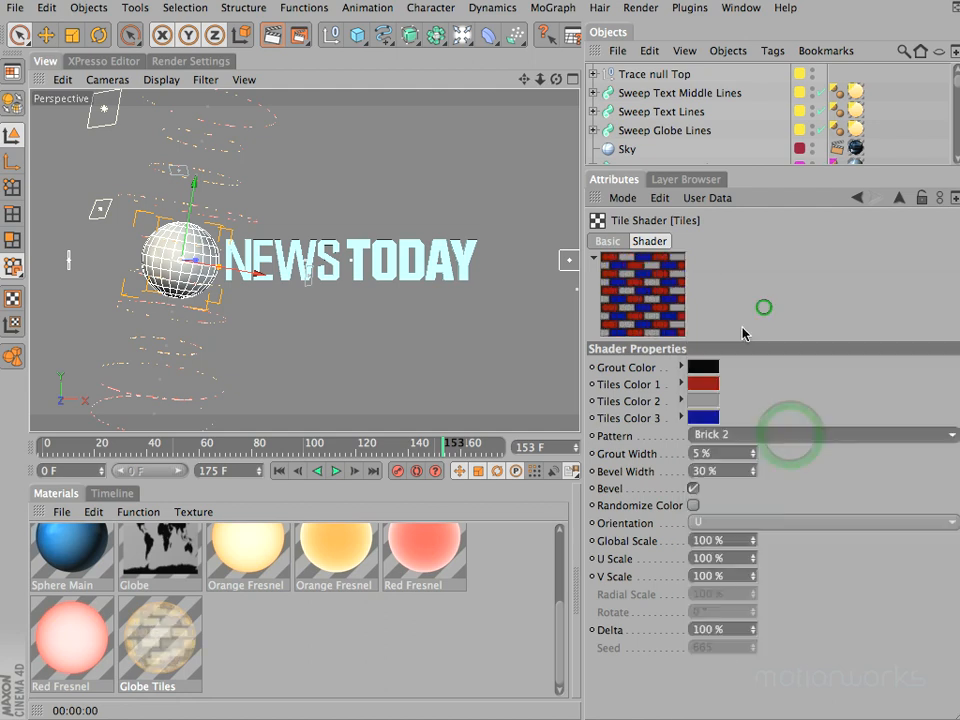
{"action": "left_click", "coordinate": [799, 437]}
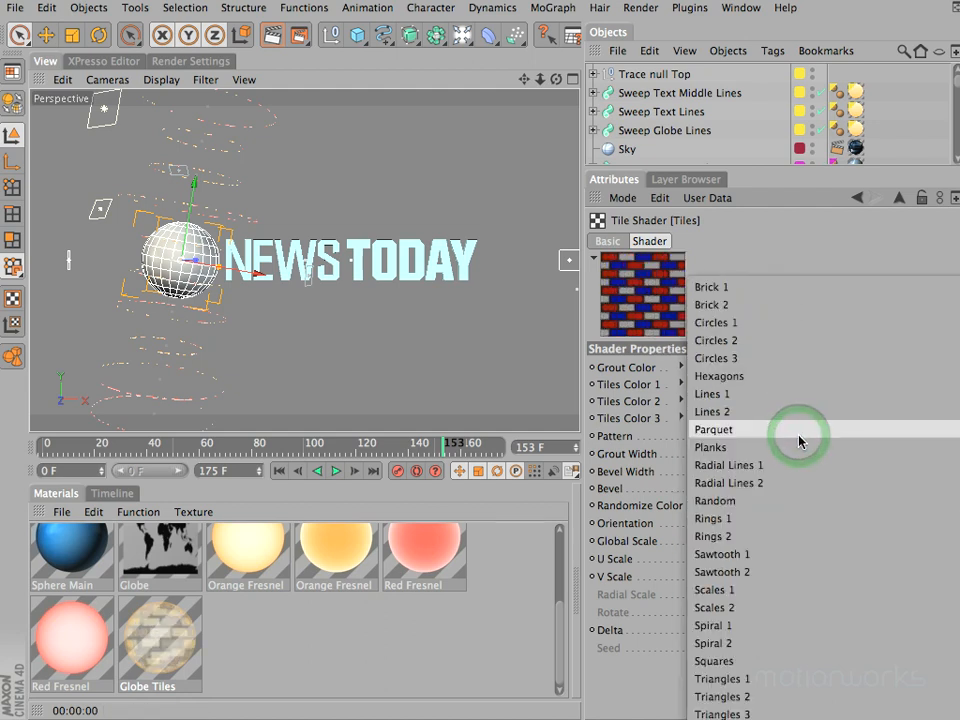
{"action": "left_click", "coordinate": [712, 663]}
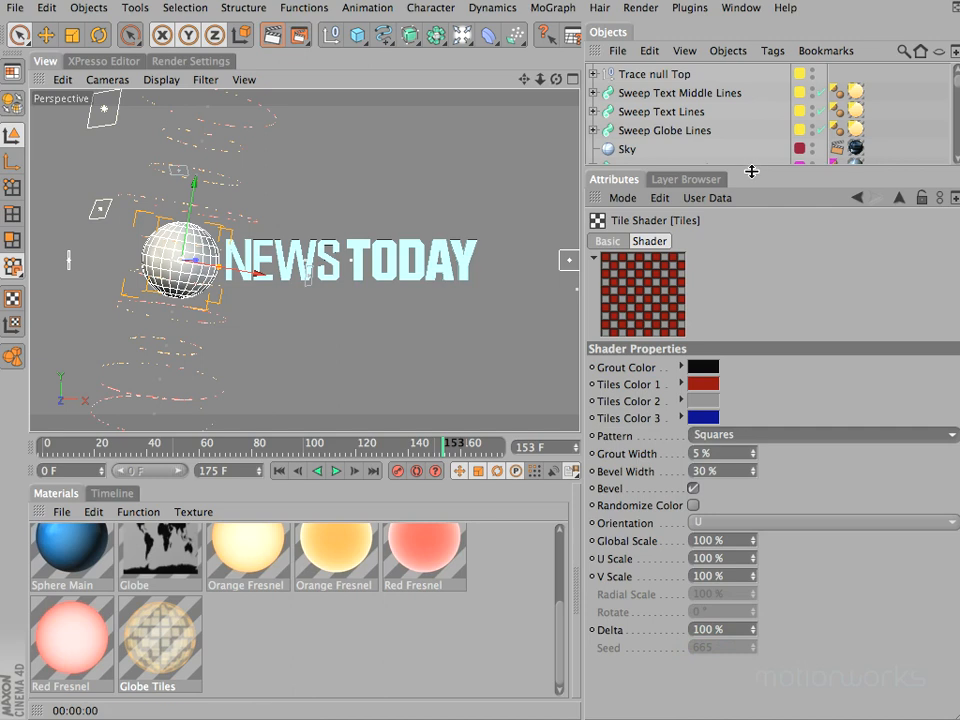
Apply the Globe Tiles material to the new sphere and render only that sphere in the view.
{"action": "left_click_drag", "start_coordinate": [752, 167], "coordinate": [751, 232]}
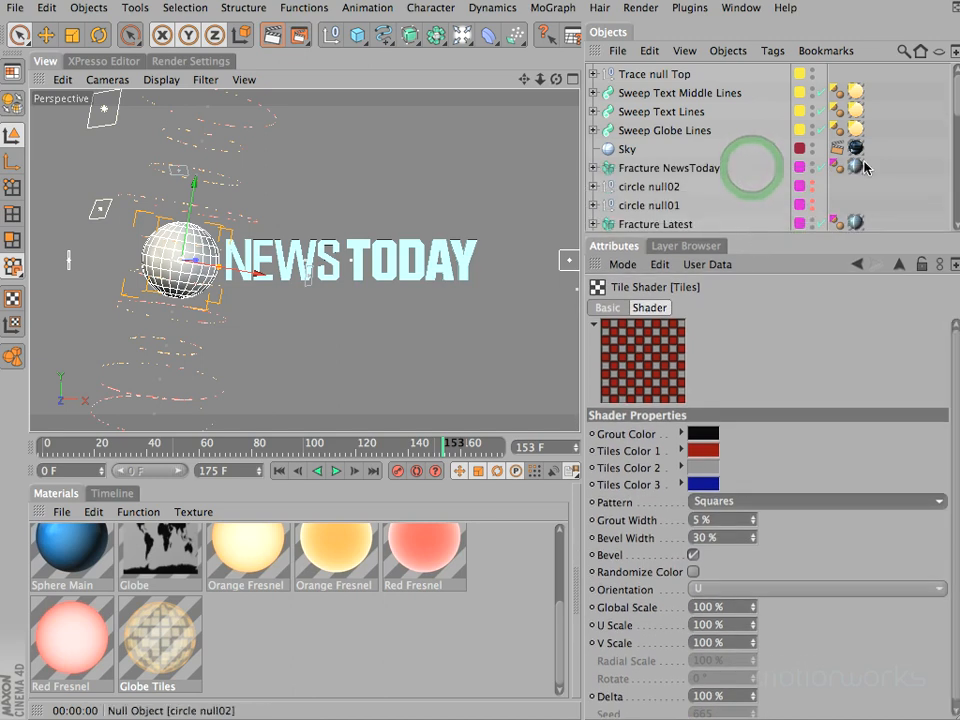
{"action": "left_click_drag", "start_coordinate": [953, 100], "coordinate": [955, 150]}
{"action": "left_click_drag", "start_coordinate": [165, 628], "coordinate": [653, 165]}
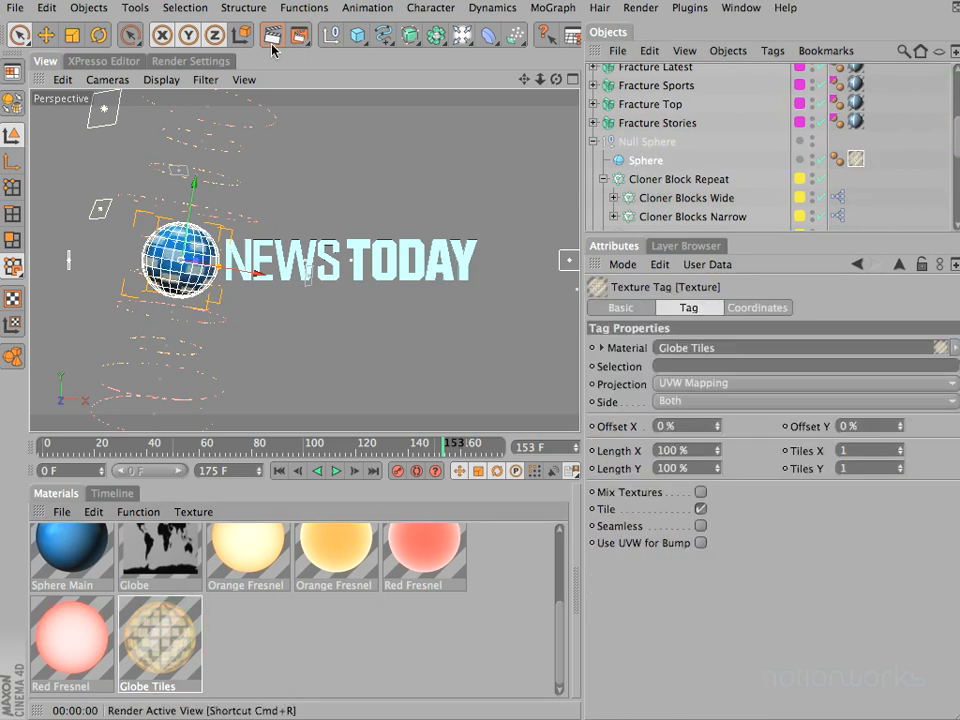
{"action": "left_click_drag", "start_coordinate": [296, 35], "coordinate": [328, 90]}
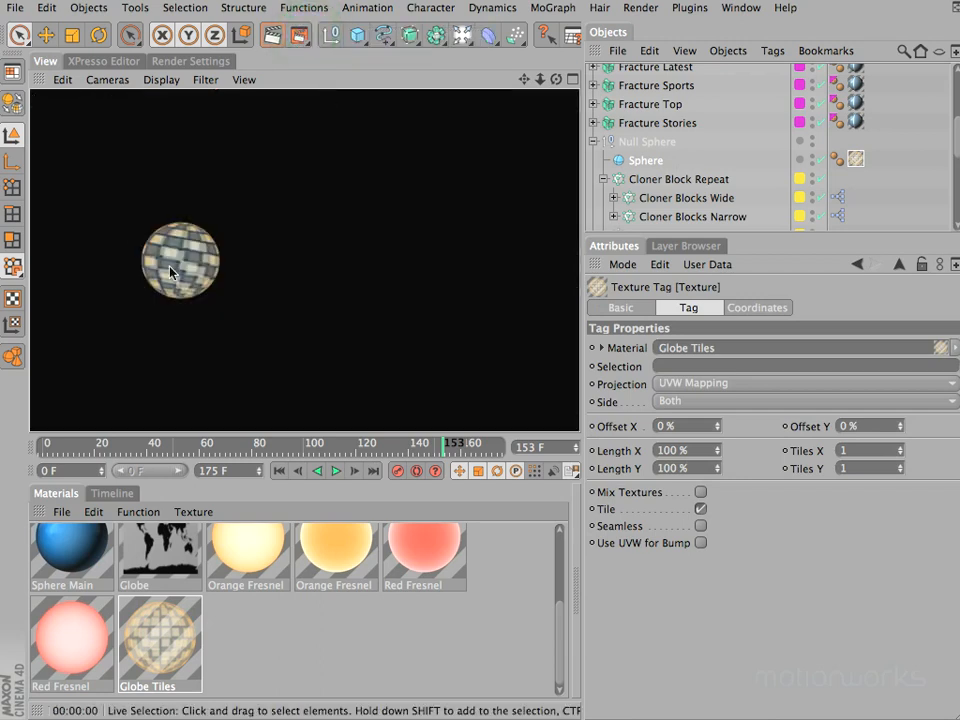
Set the grout color of the Globe Tiles material's alpha Tiles shader to white.
{"action": "left_click", "coordinate": [175, 642]}
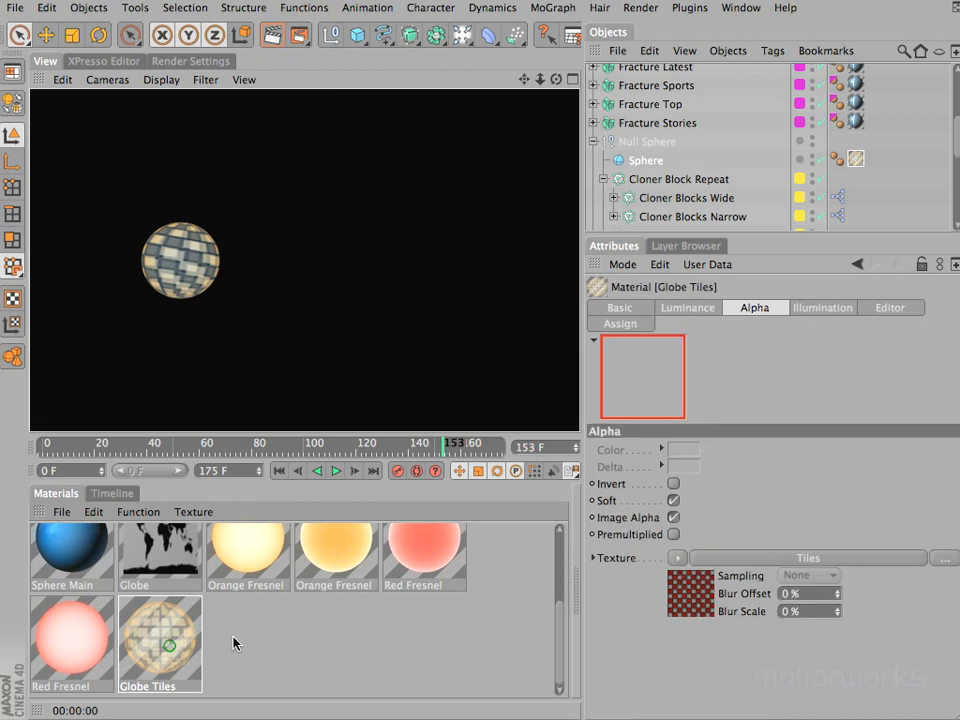
{"action": "left_click", "coordinate": [810, 557]}
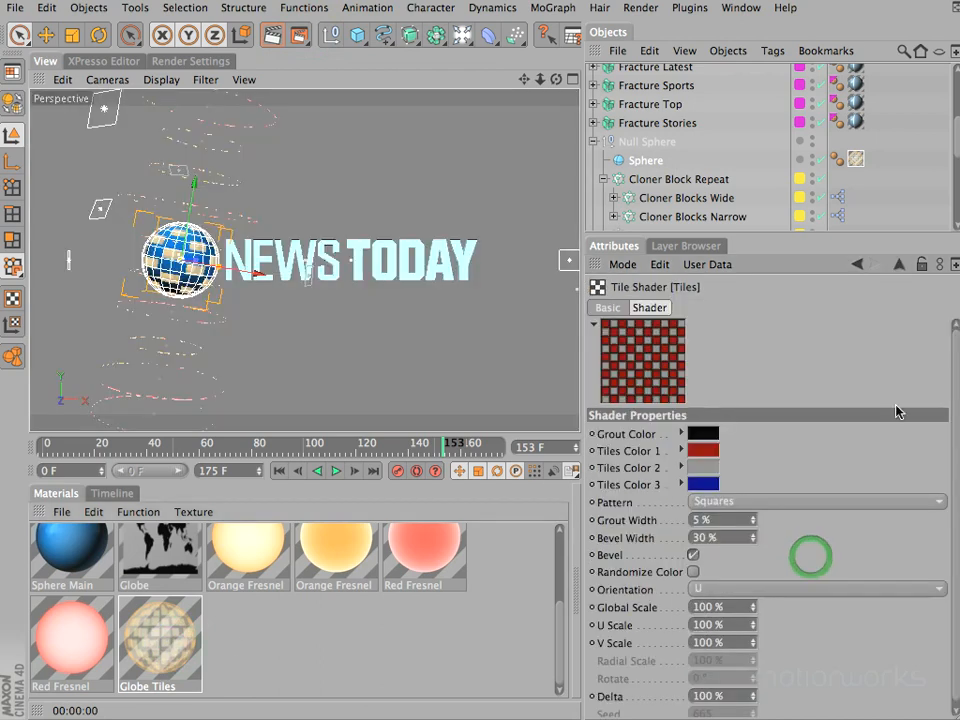
{"action": "left_click_drag", "start_coordinate": [955, 409], "coordinate": [957, 448]}
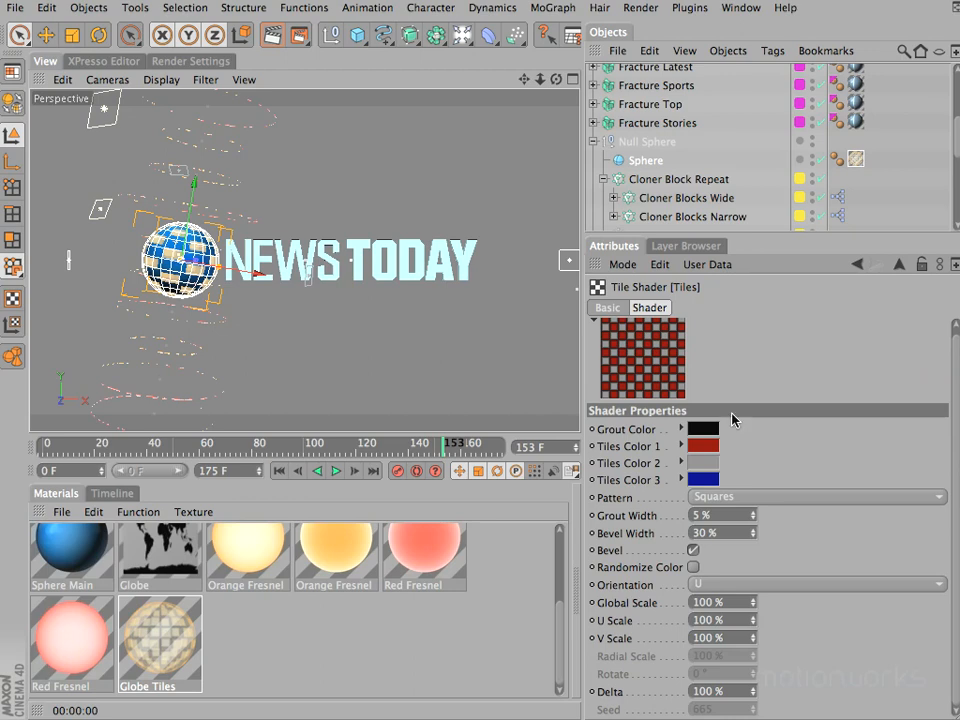
{"action": "left_click", "coordinate": [677, 432]}
{"action": "left_click_drag", "start_coordinate": [729, 482], "coordinate": [680, 432]}
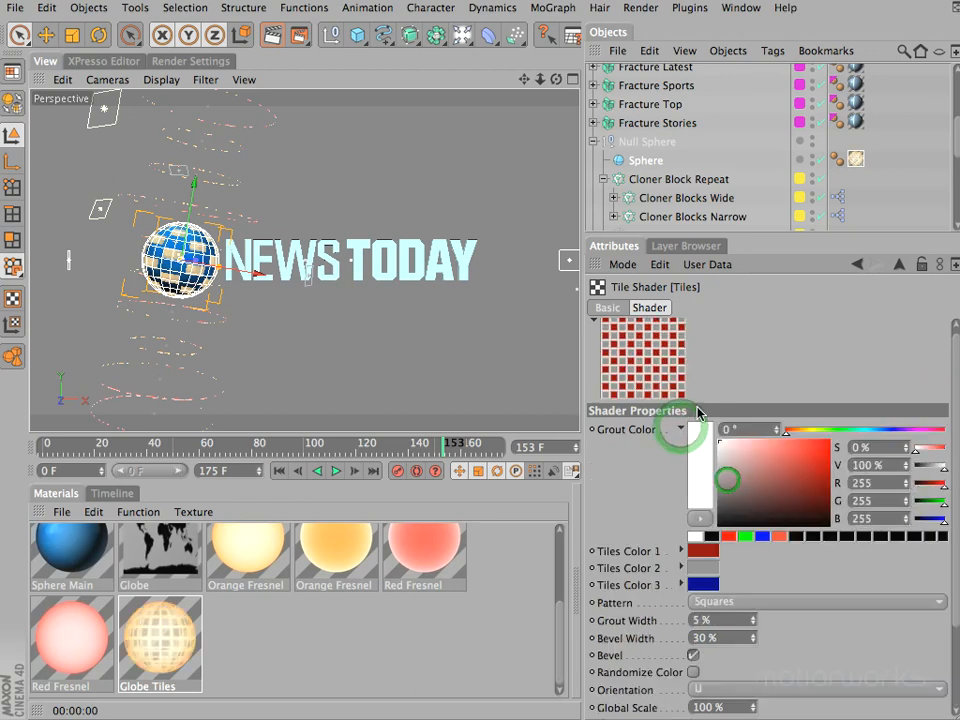
{"action": "left_click", "coordinate": [677, 432]}
Set Tiles Color 1, Tiles Color 2 and Tiles Color 3 of the Tiles shader to black.
{"action": "left_click", "coordinate": [681, 446]}
{"action": "left_click", "coordinate": [711, 552]}
{"action": "left_click", "coordinate": [681, 446]}
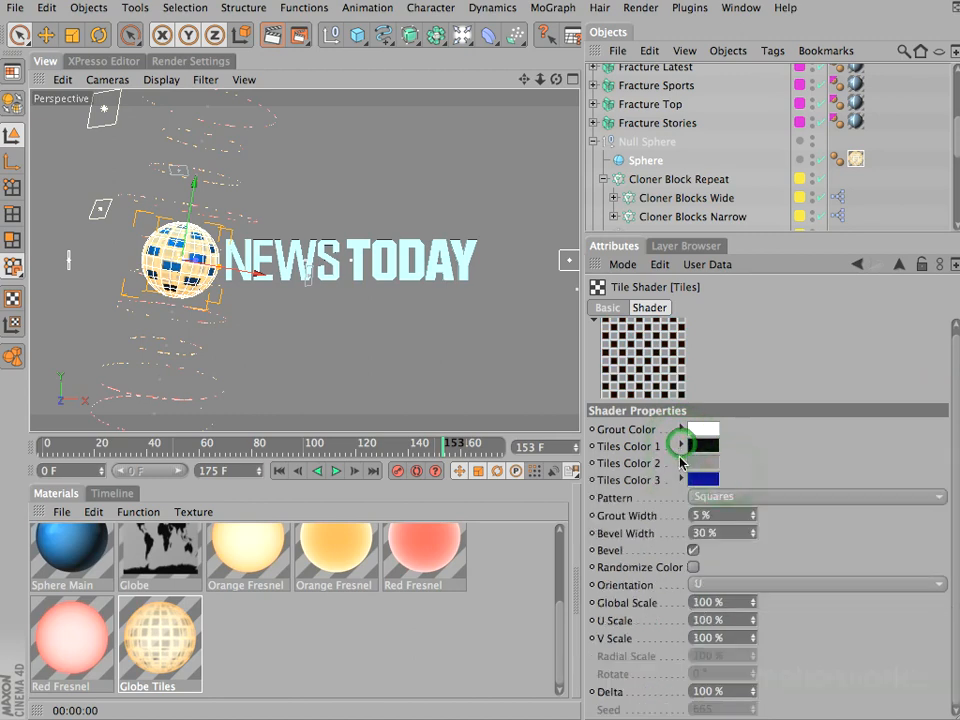
{"action": "left_click", "coordinate": [681, 463]}
{"action": "left_click_drag", "start_coordinate": [729, 510], "coordinate": [706, 564]}
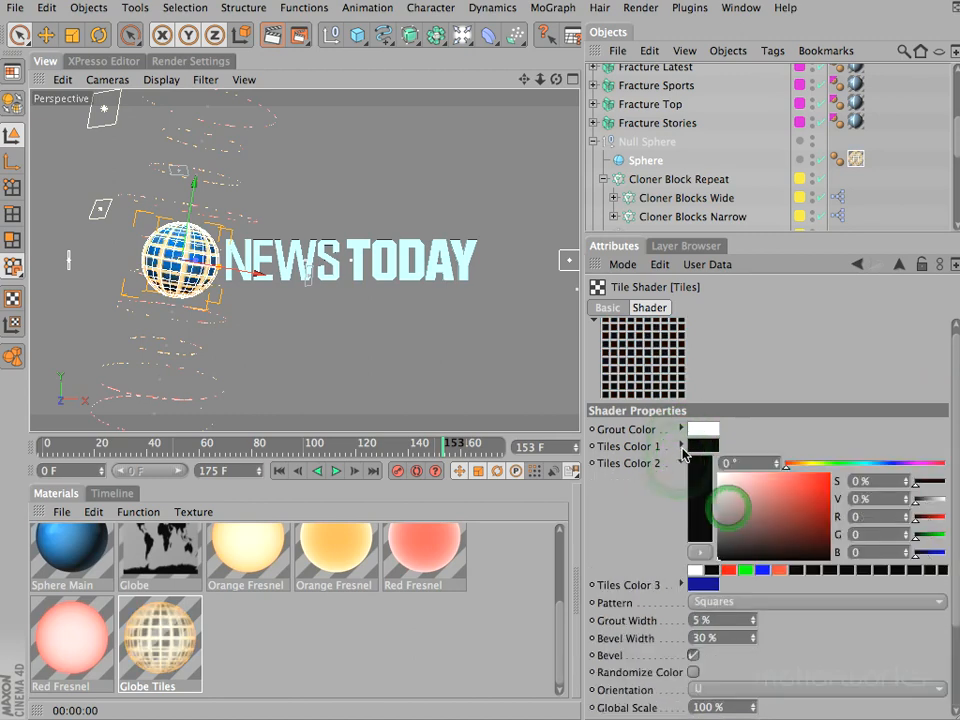
{"action": "left_click", "coordinate": [681, 463]}
{"action": "left_click", "coordinate": [681, 480]}
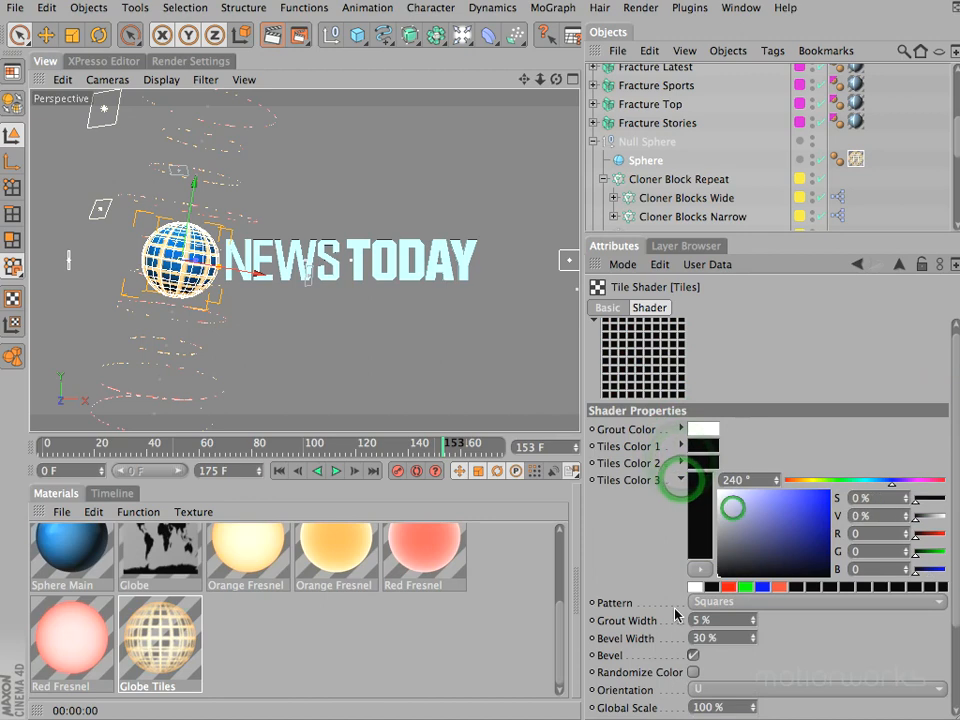
Set the Tiles shader's Grout Width to 2.5 % and its Bevel Width to 5 %.
{"action": "left_click", "coordinate": [681, 480]}
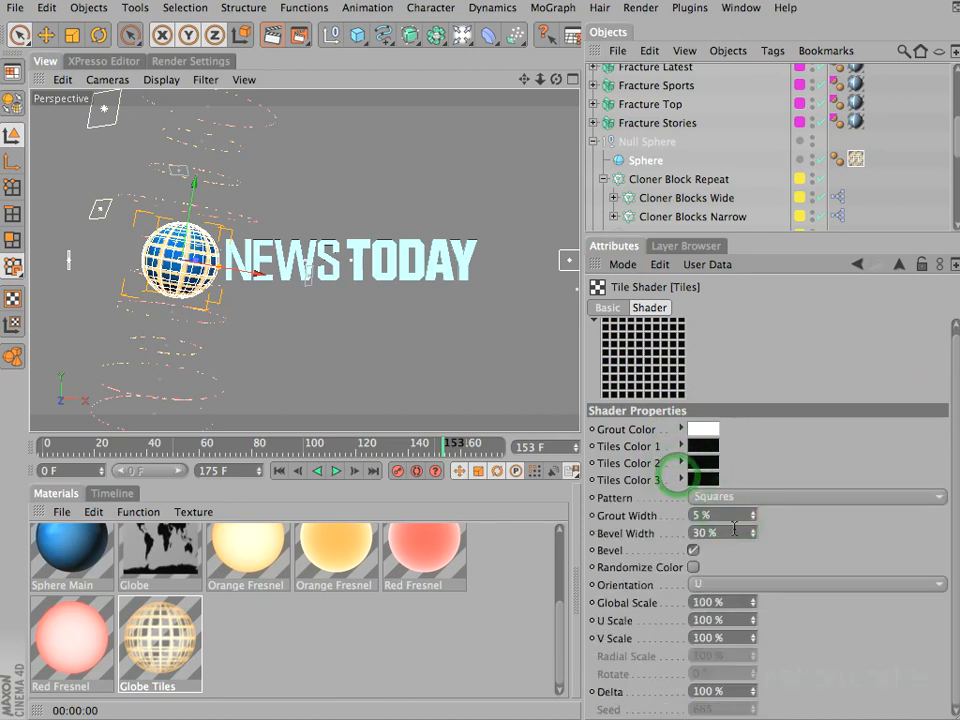
{"action": "left_click_drag", "start_coordinate": [730, 521], "coordinate": [568, 510]}
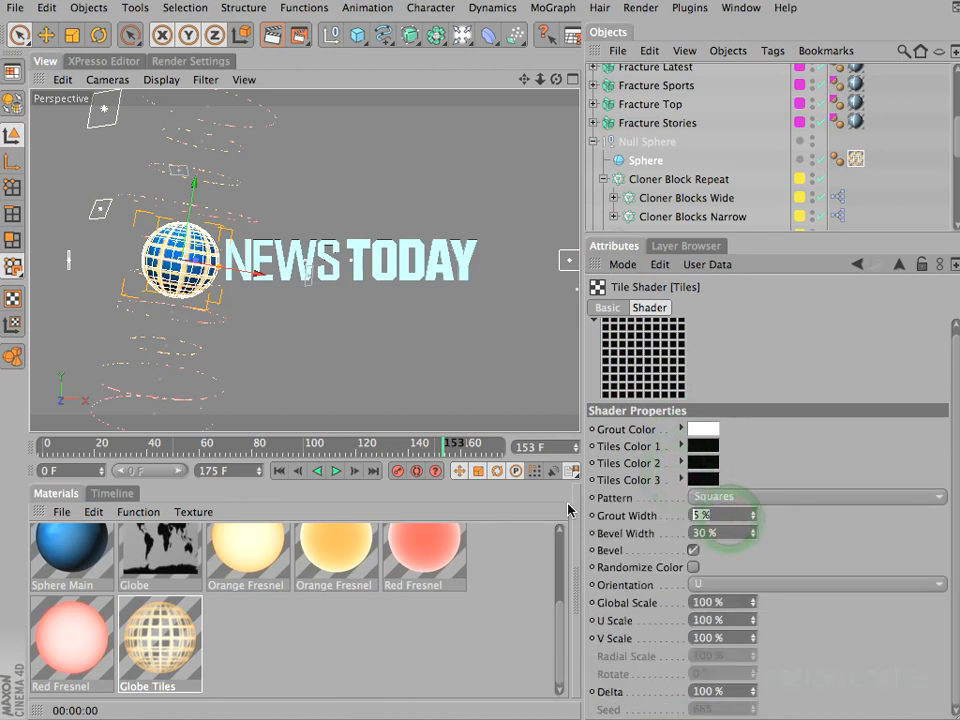
{"action": "type", "text": "2.5"}
{"action": "key", "text": "Tab"}
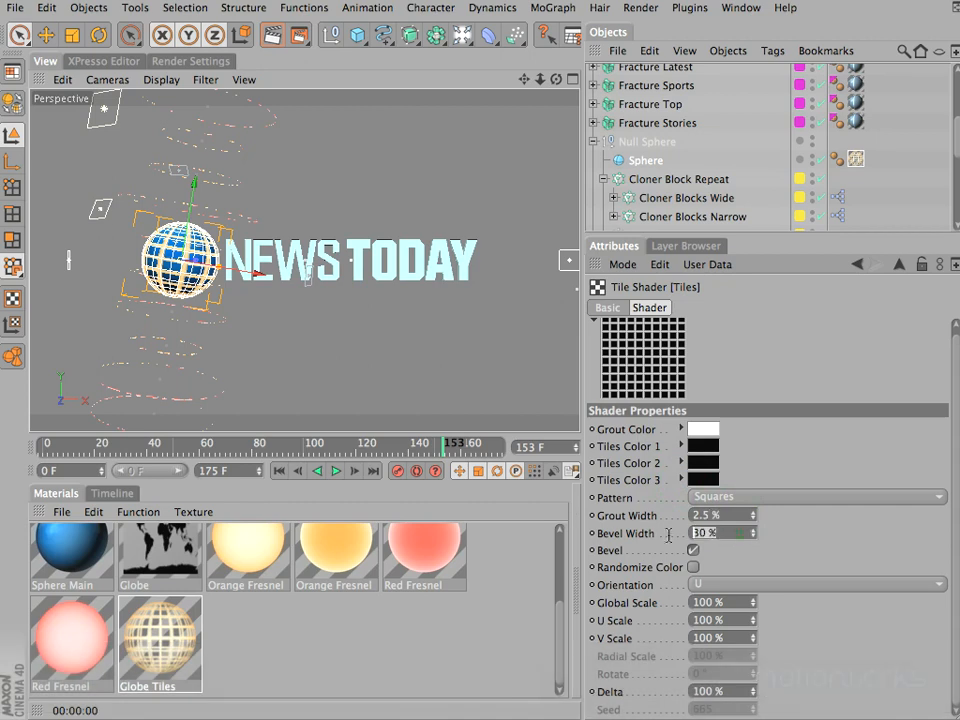
{"action": "type", "text": "5"}
{"action": "key", "text": "Return"}
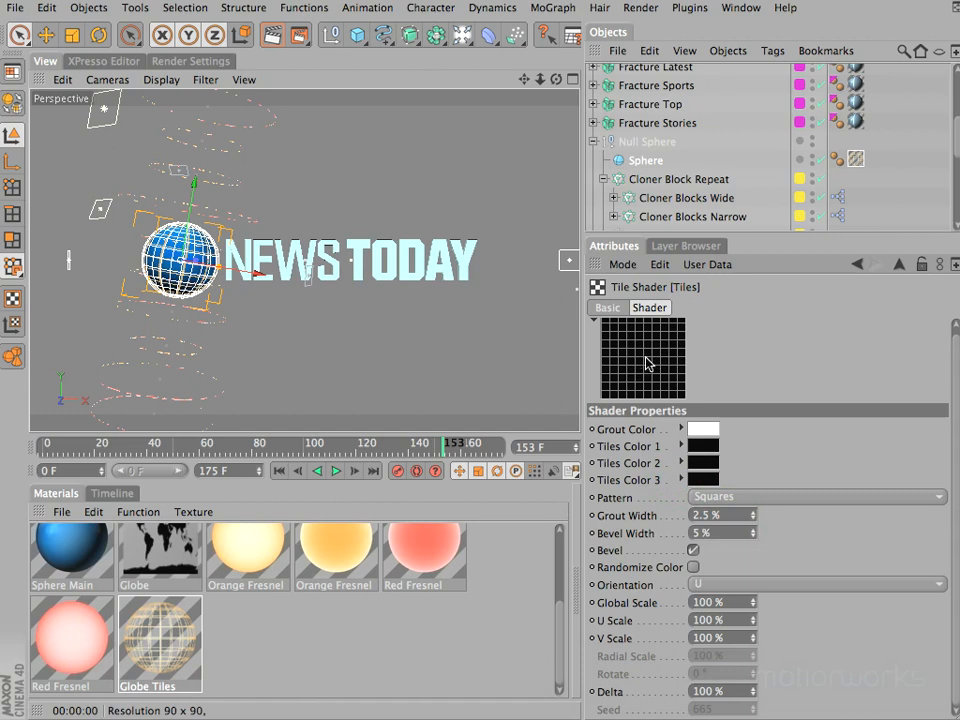
Render only the Sphere in the view, and render the whole Null Sphere group for comparison.
{"action": "left_click_drag", "start_coordinate": [298, 34], "coordinate": [381, 95]}
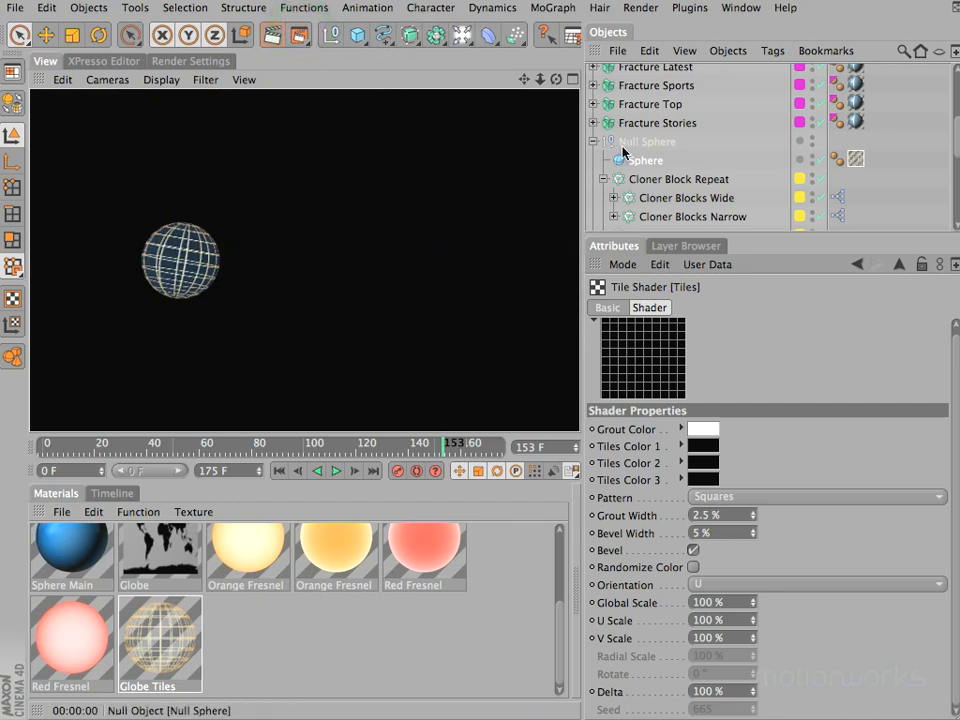
{"action": "left_click", "coordinate": [647, 141]}
{"action": "left_click_drag", "start_coordinate": [298, 40], "coordinate": [356, 101]}
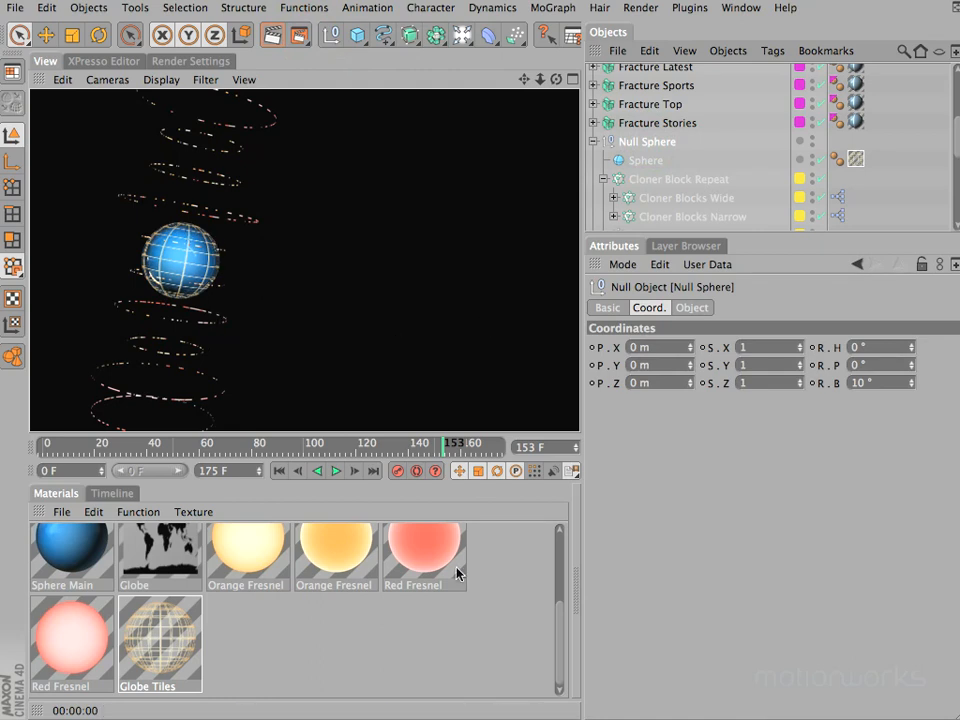
Set the U Scale of the Globe Tiles alpha Tiles shader to 50 % and render only the Sphere.
{"action": "left_click", "coordinate": [190, 660]}
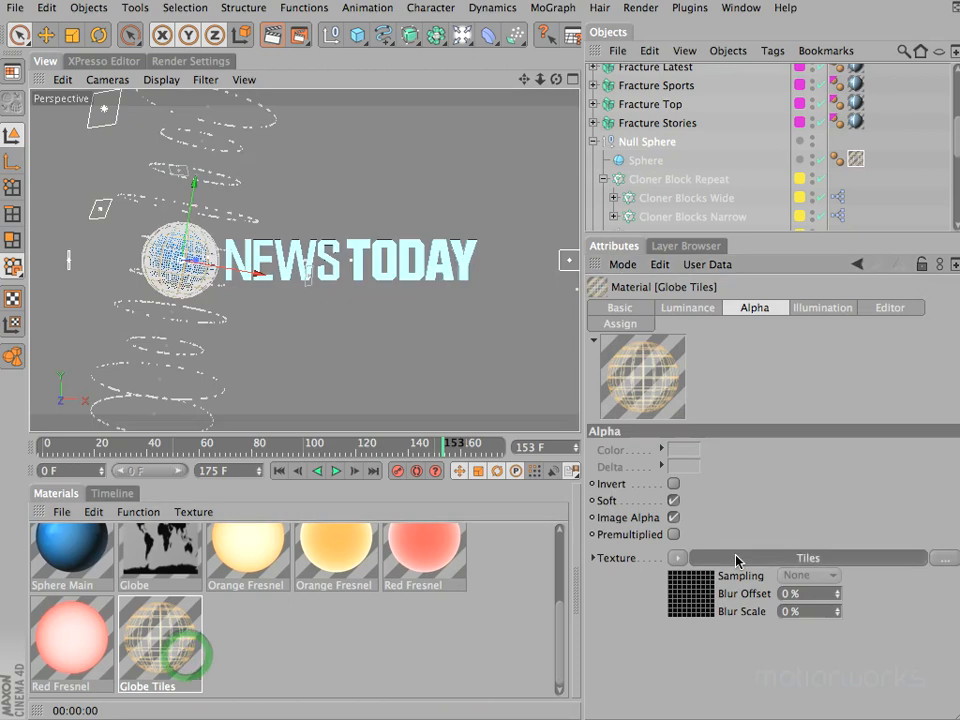
{"action": "left_click", "coordinate": [737, 558]}
{"action": "left_click_drag", "start_coordinate": [955, 498], "coordinate": [954, 530]}
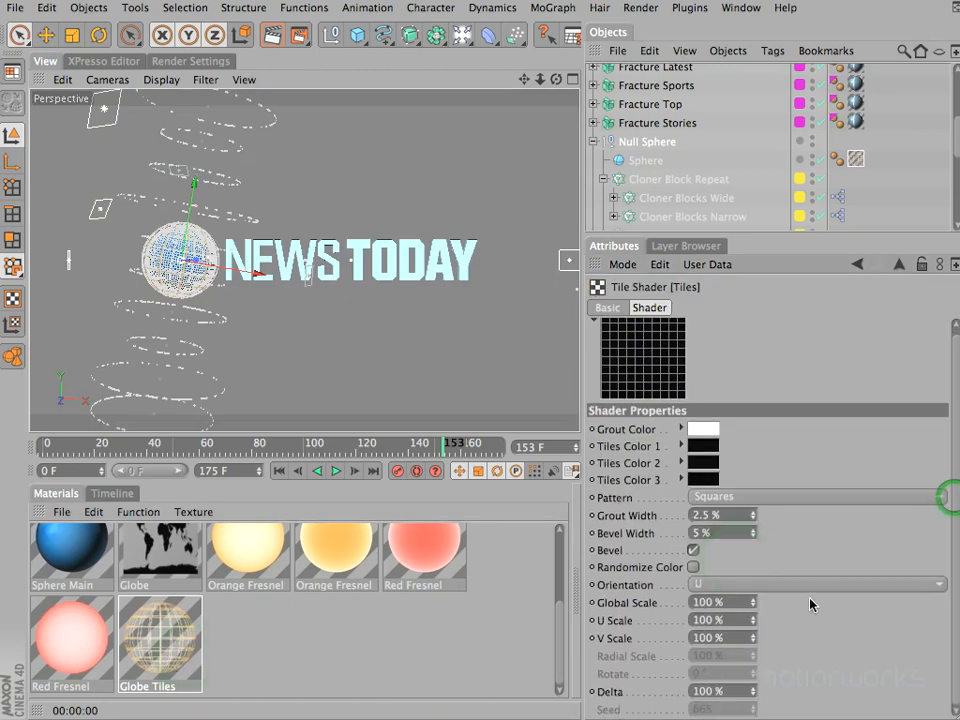
{"action": "double_click", "coordinate": [738, 620]}
{"action": "type", "text": "50"}
{"action": "key", "text": "Return"}
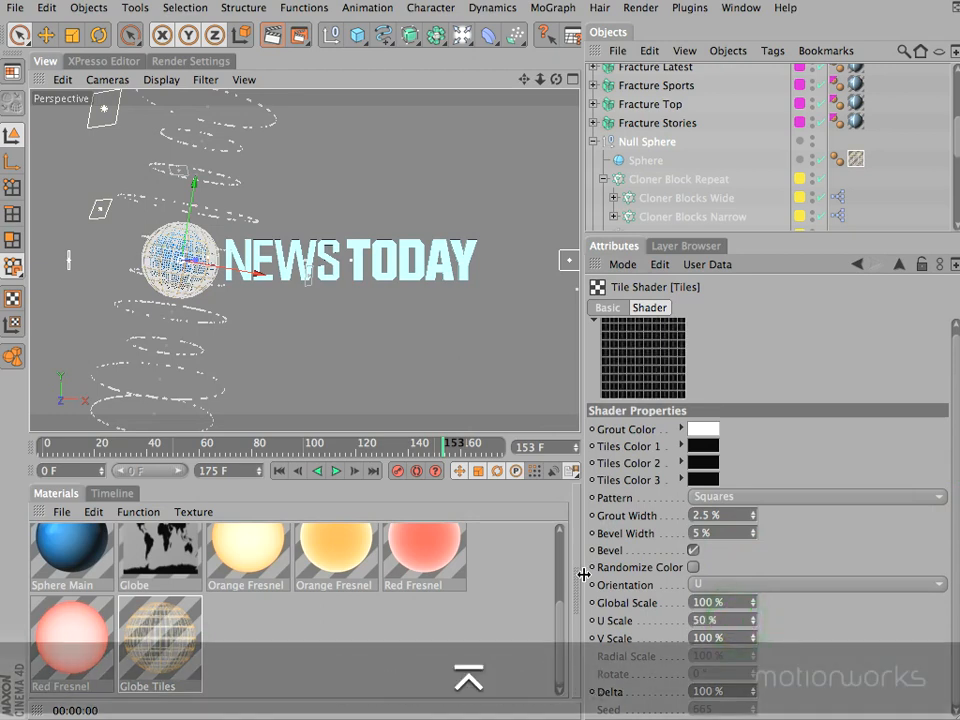
{"action": "left_click", "coordinate": [650, 161]}
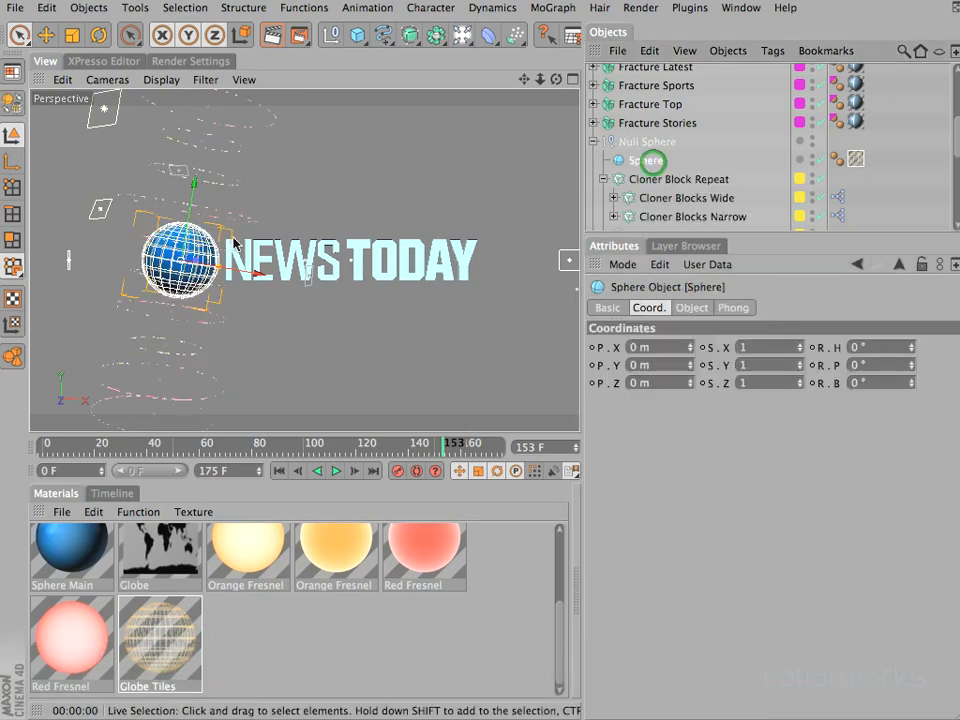
{"action": "left_click_drag", "start_coordinate": [297, 40], "coordinate": [365, 86]}
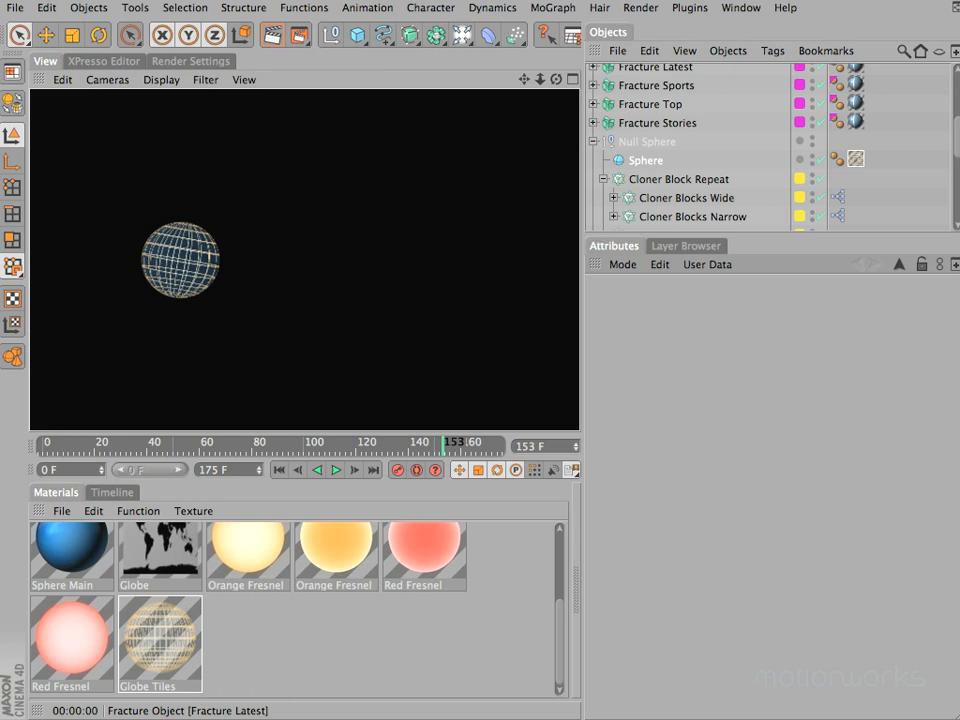
Set the render anti-aliasing to Best and render the full scene in the view.
{"action": "left_click", "coordinate": [189, 61]}
{"action": "left_click", "coordinate": [100, 161]}
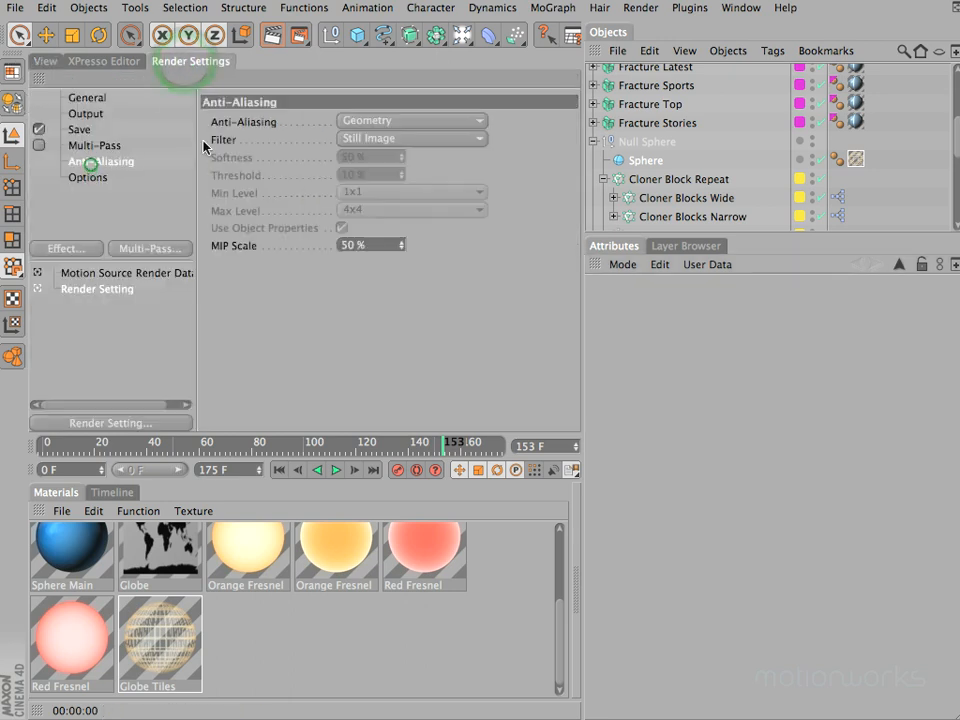
{"action": "left_click", "coordinate": [361, 119]}
{"action": "left_click", "coordinate": [413, 177]}
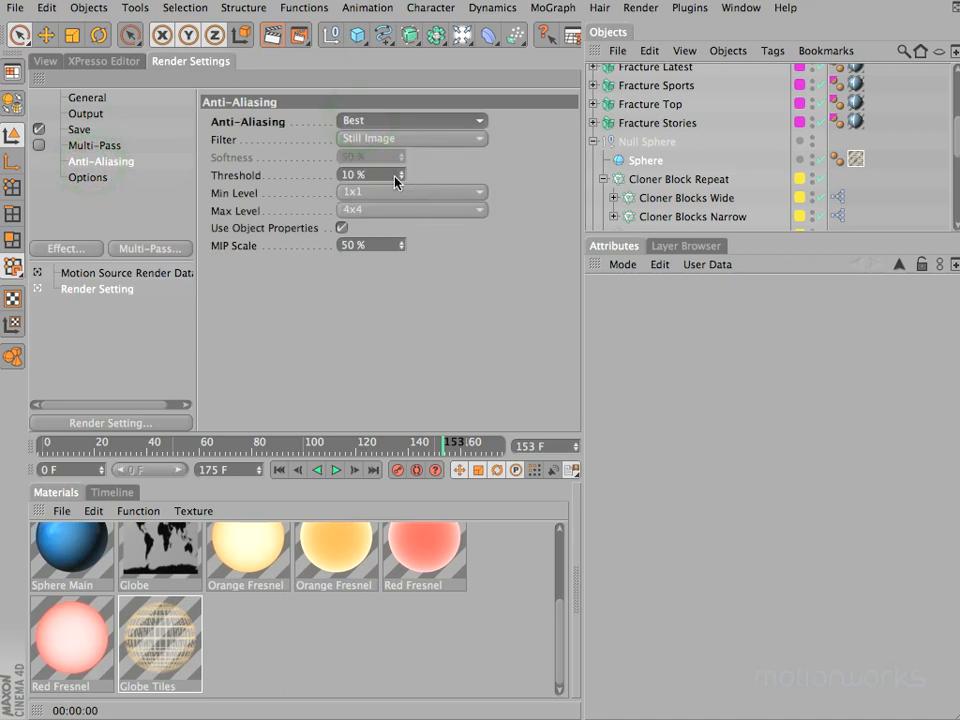
{"action": "left_click", "coordinate": [42, 63]}
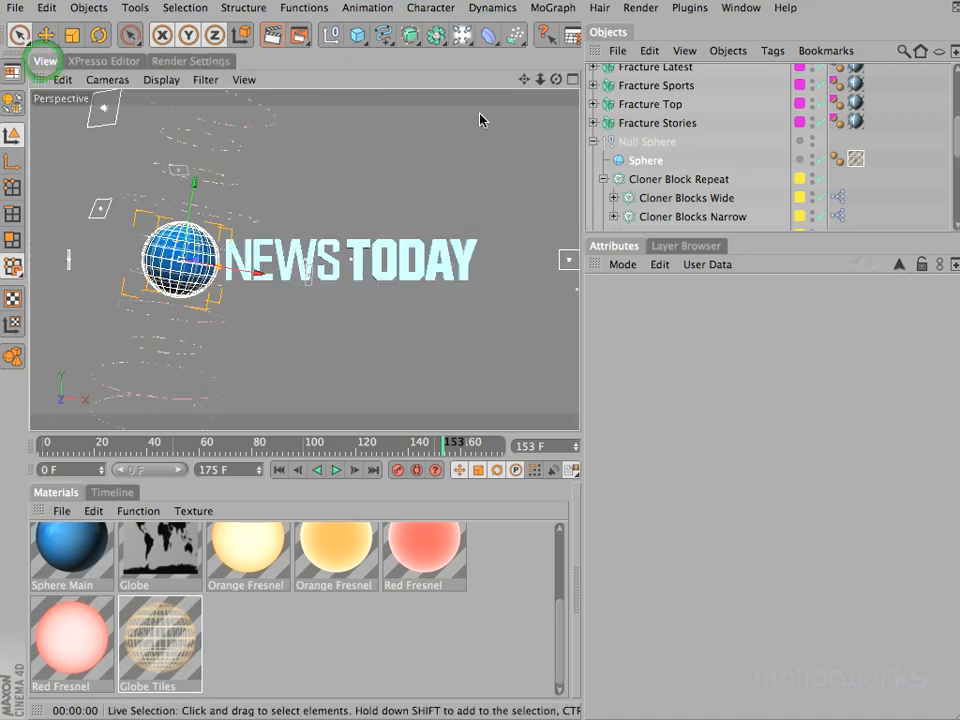
{"action": "left_click", "coordinate": [271, 36]}
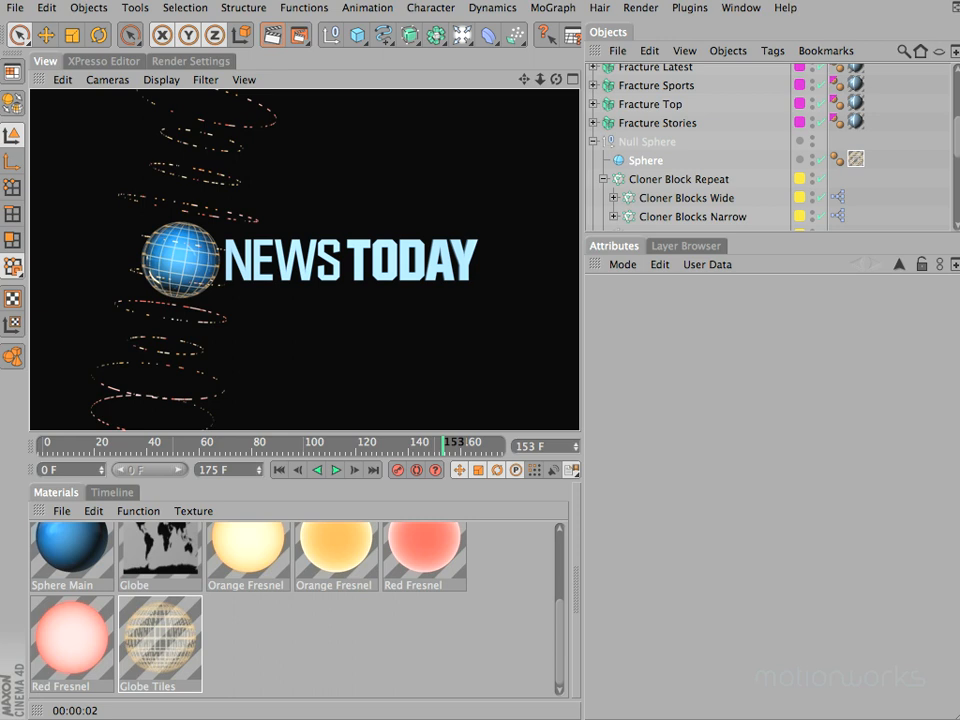
Enlarge the object list, show the keyframe timeline and move the animation to frame 100.
{"action": "left_click_drag", "start_coordinate": [757, 233], "coordinate": [765, 430]}
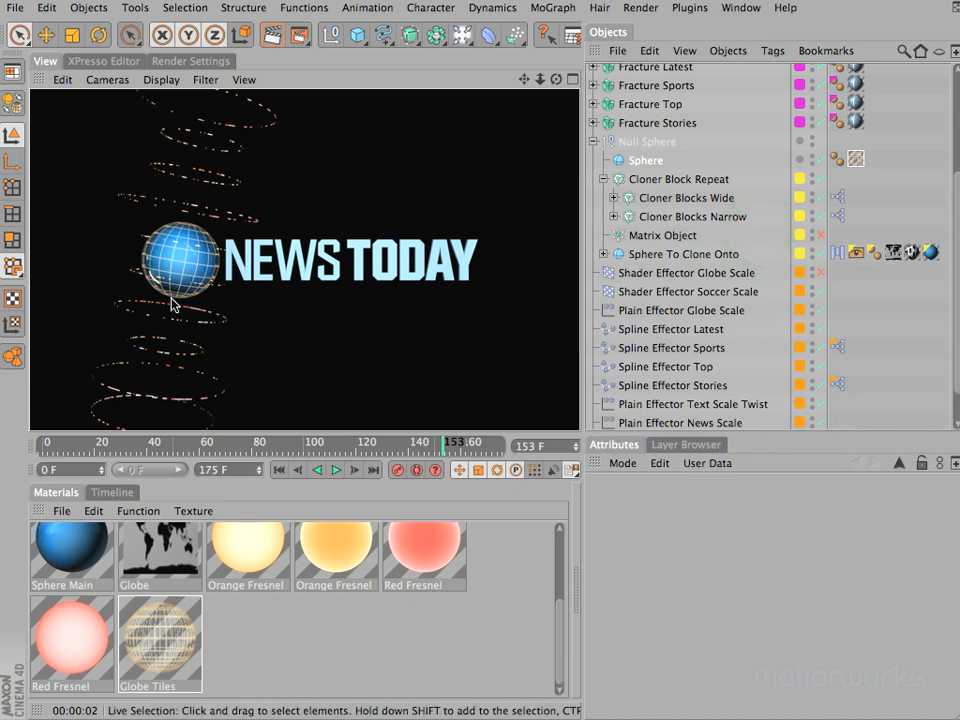
{"action": "left_click_drag", "start_coordinate": [440, 442], "coordinate": [272, 444]}
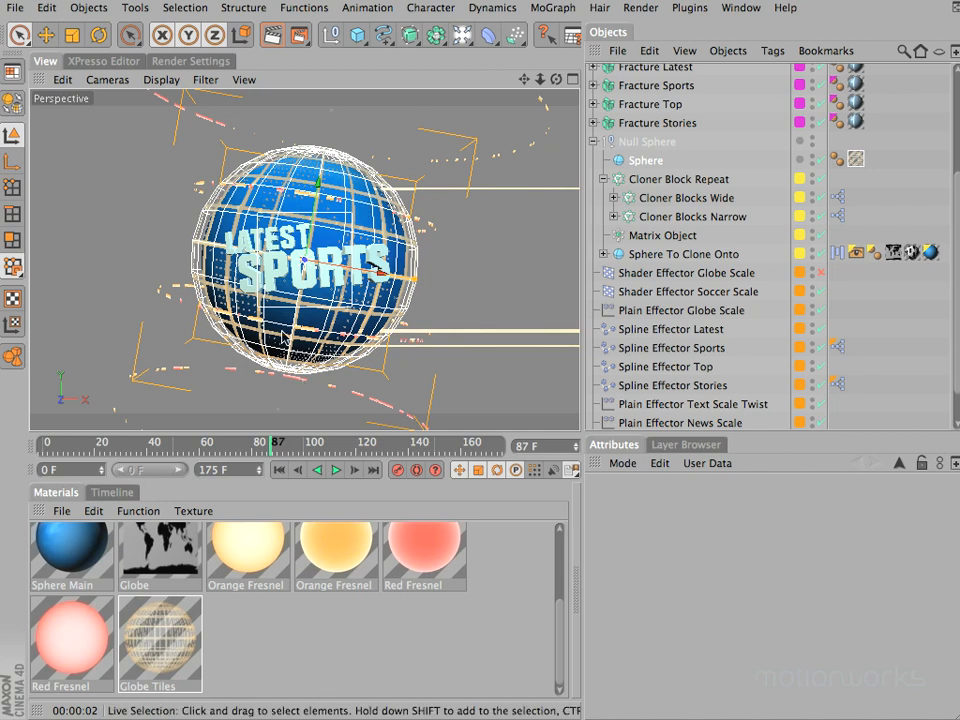
{"action": "left_click", "coordinate": [112, 493]}
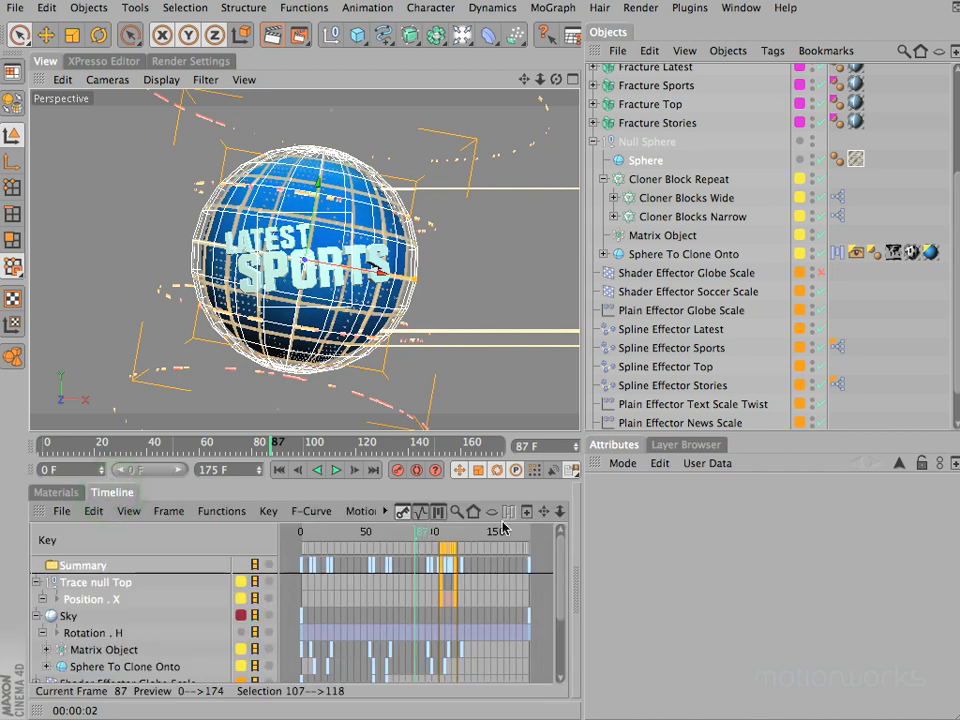
{"action": "left_click_drag", "start_coordinate": [446, 536], "coordinate": [432, 535]}
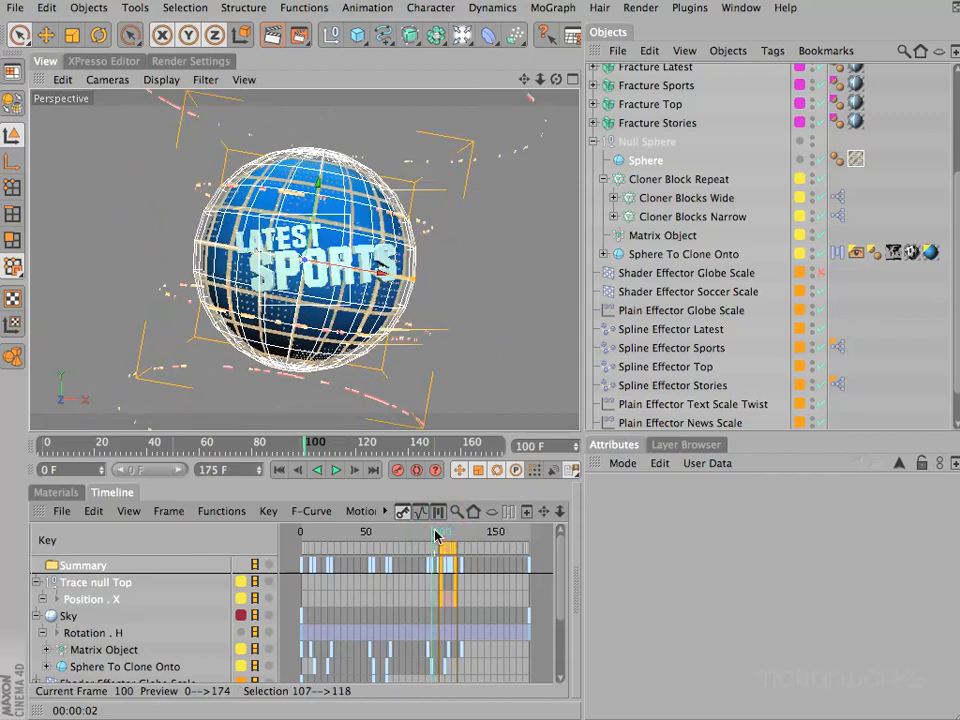
Examine the globe's movement frame by frame from frame 100 onward, and return to frame 100.
{"action": "key", "text": "g"}
{"action": "key", "text": "g"}
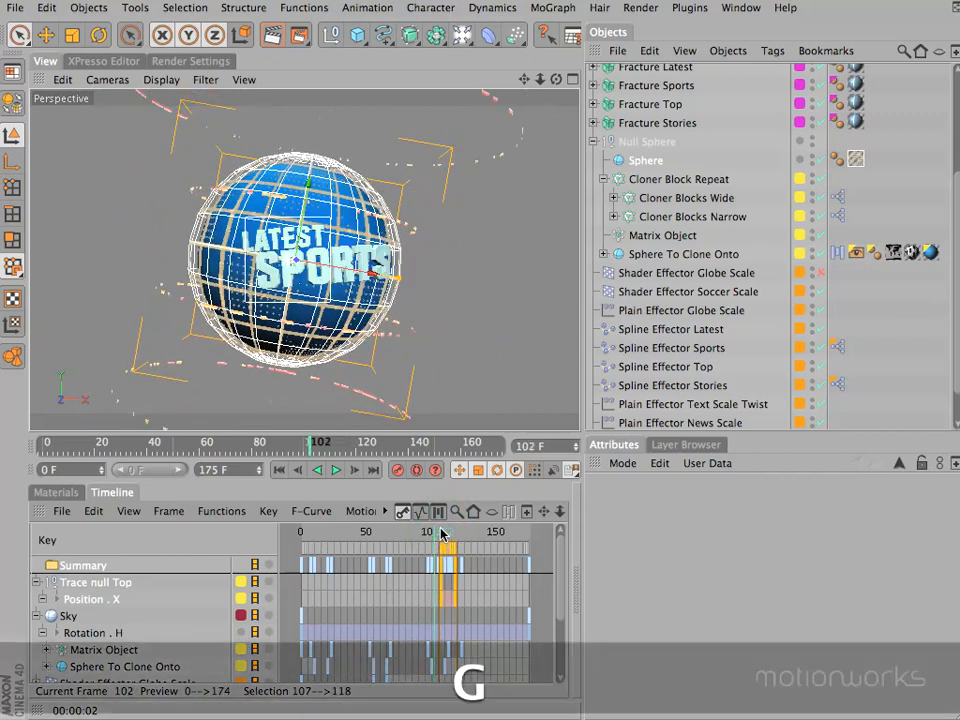
{"action": "key", "text": "g"}
{"action": "key", "text": "g"}
{"action": "key", "text": "g"}
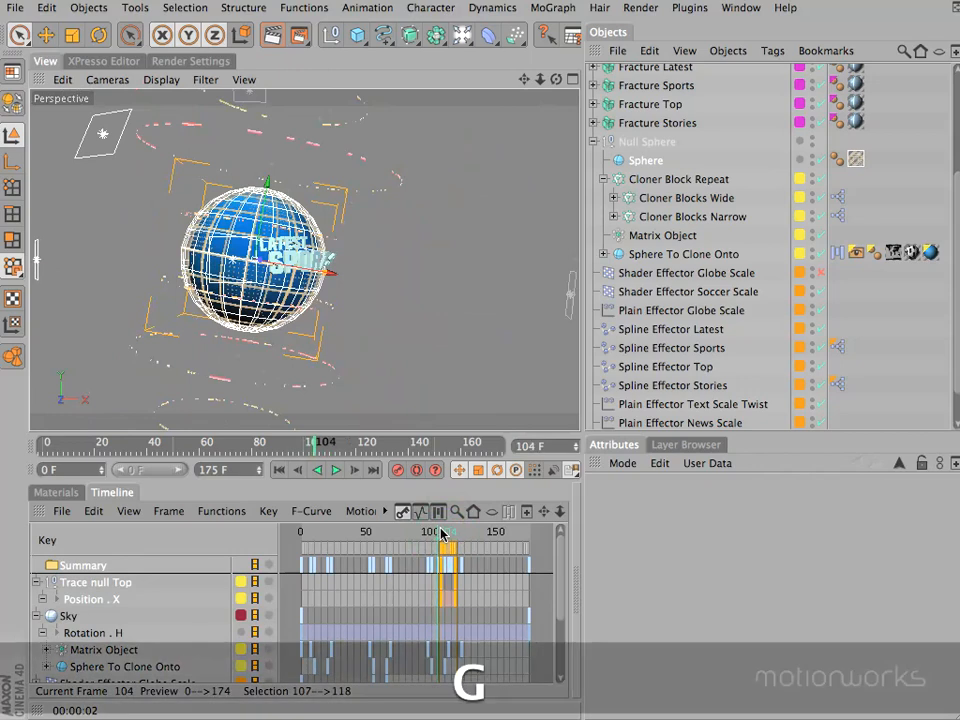
{"action": "key", "text": "f"}
{"action": "key", "text": "f"}
{"action": "key", "text": "f"}
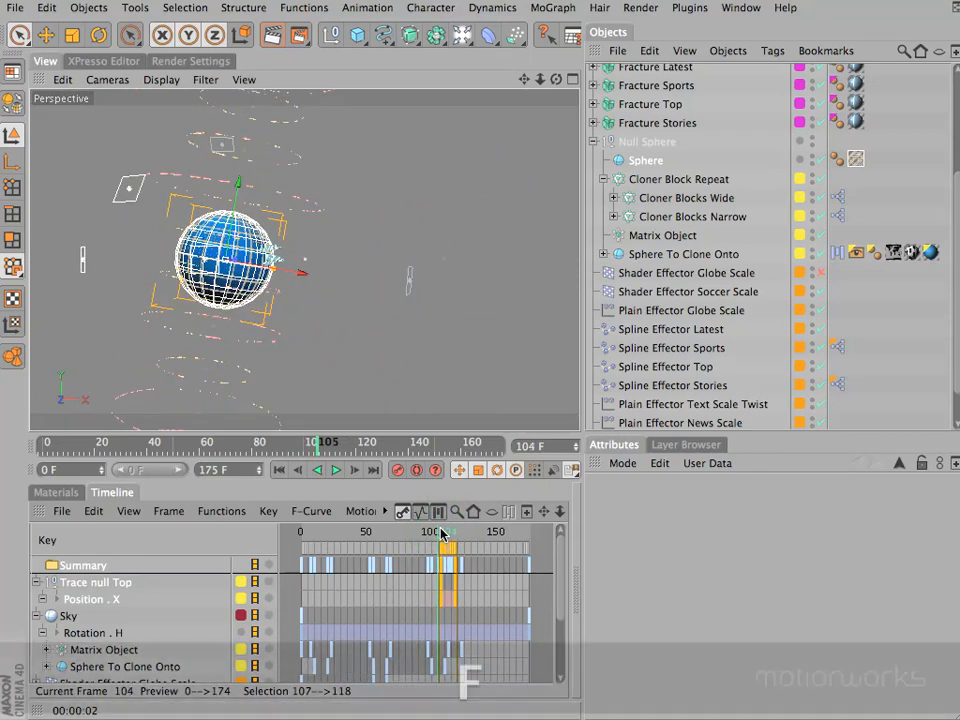
{"action": "key", "text": "f"}
{"action": "key", "text": "f"}
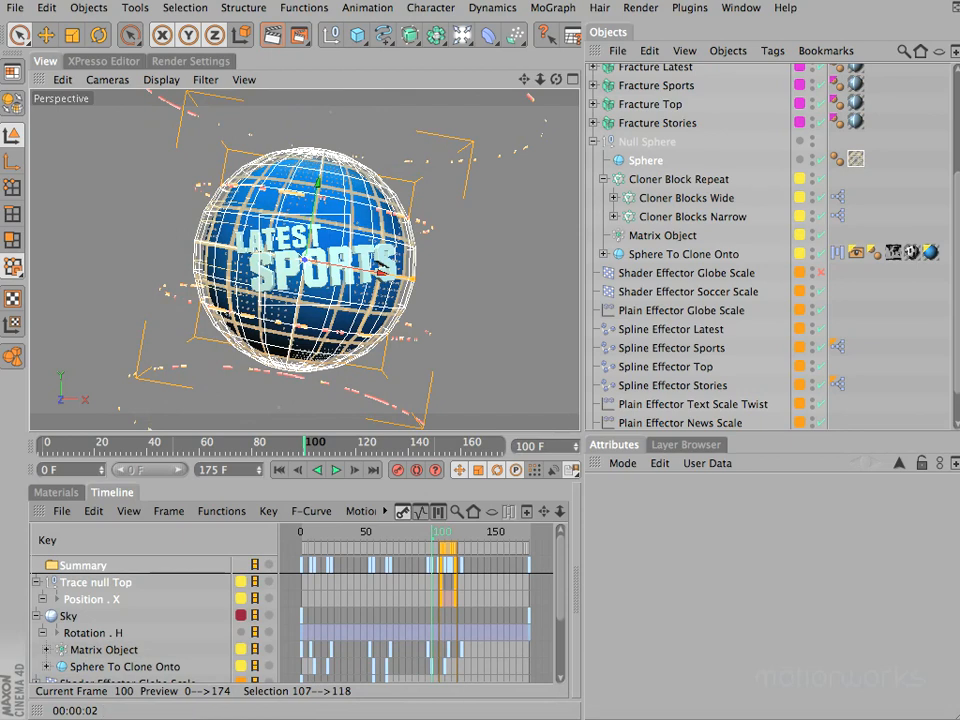
Inspect the Display tag of Sphere To Clone Onto and the scene's layer list.
{"action": "left_click", "coordinate": [856, 253]}
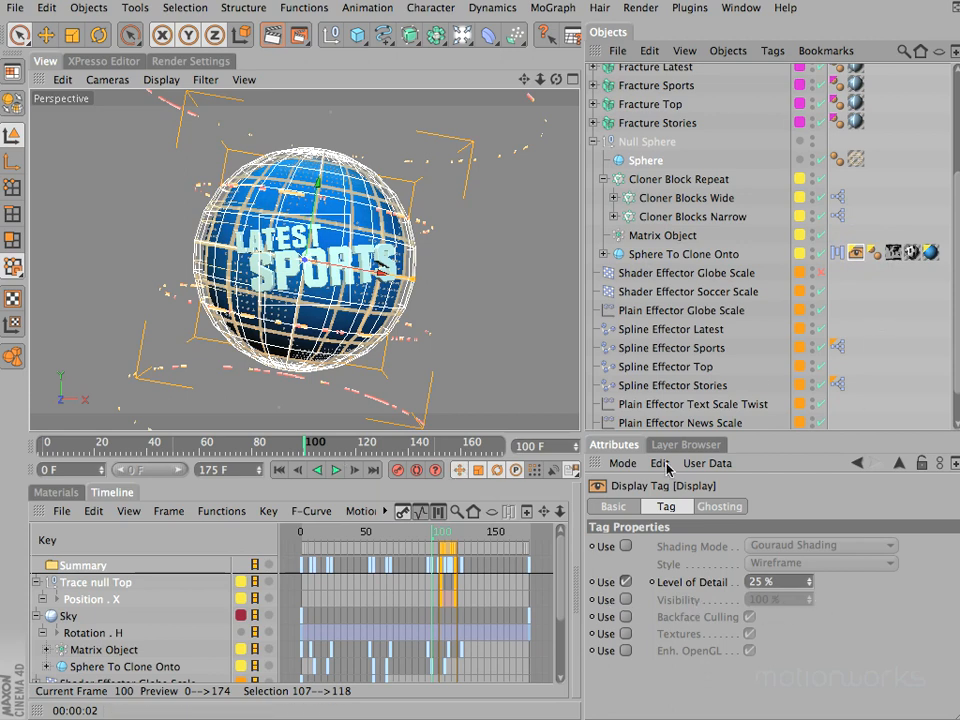
{"action": "left_click", "coordinate": [697, 445]}
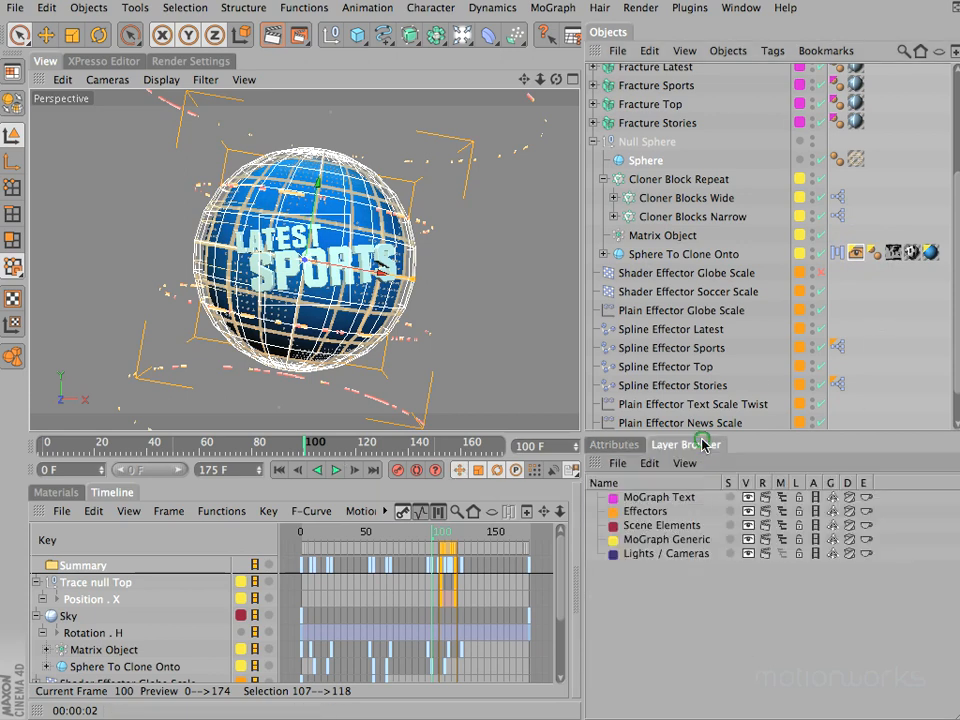
{"action": "left_click", "coordinate": [617, 444]}
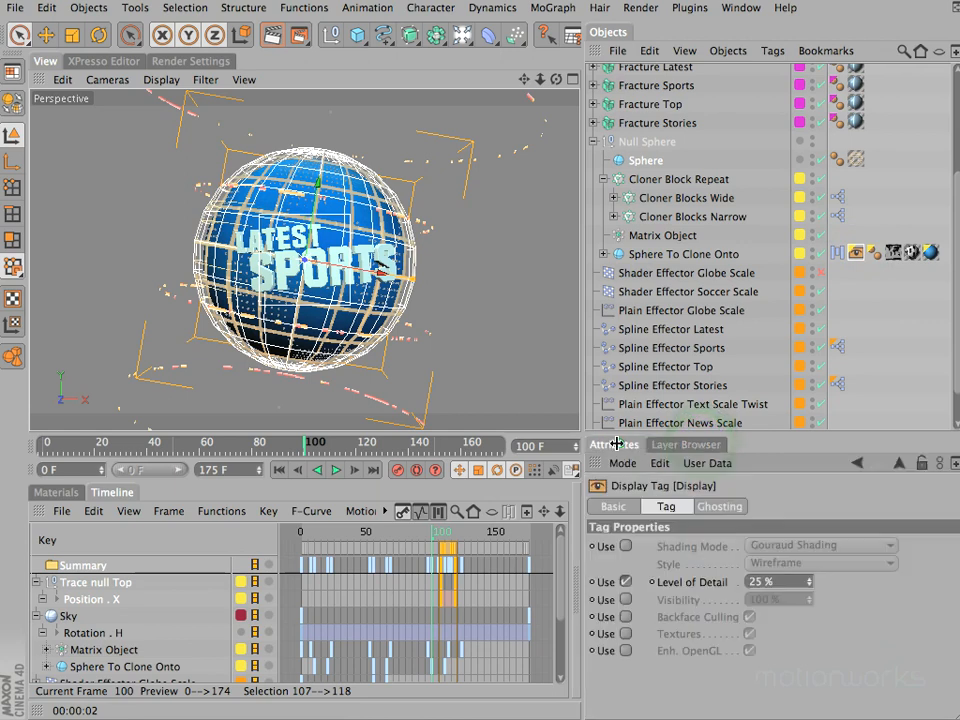
Place the Tiles shader in the Globe Tiles material's alpha channel inside a Layer shader.
{"action": "left_click", "coordinate": [57, 492]}
{"action": "left_click", "coordinate": [148, 615]}
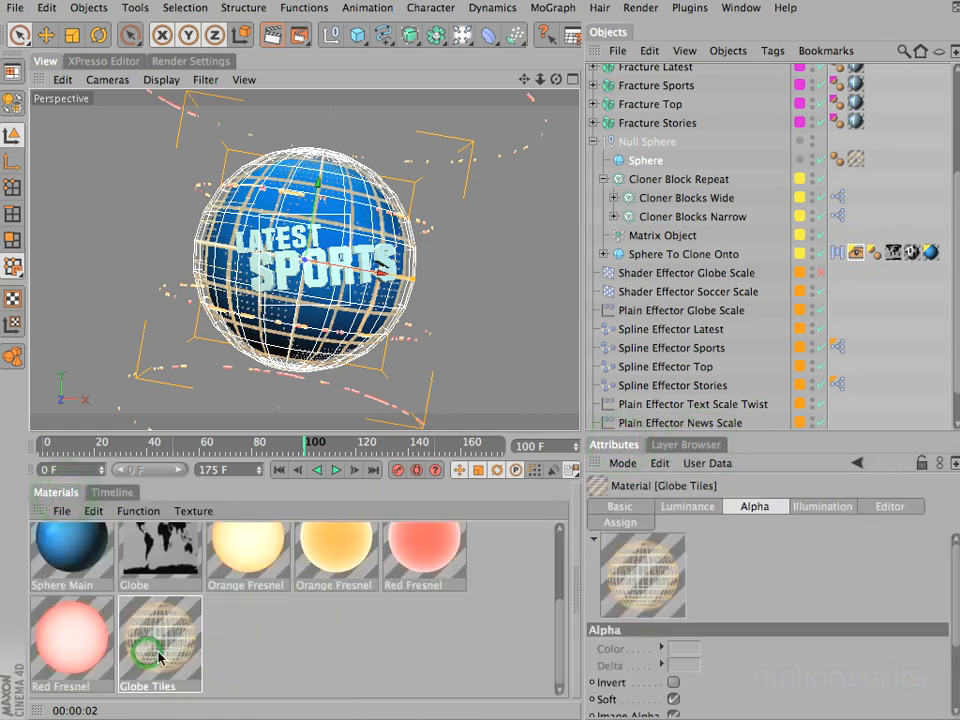
{"action": "left_click", "coordinate": [750, 507]}
{"action": "left_click_drag", "start_coordinate": [748, 437], "coordinate": [741, 200]}
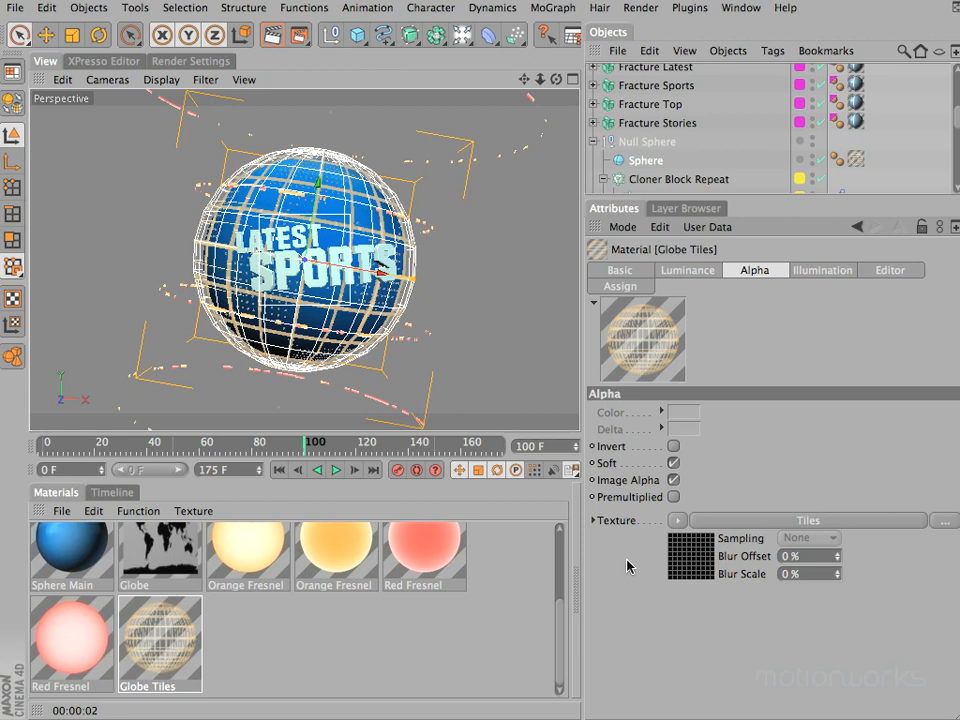
{"action": "left_click", "coordinate": [675, 520]}
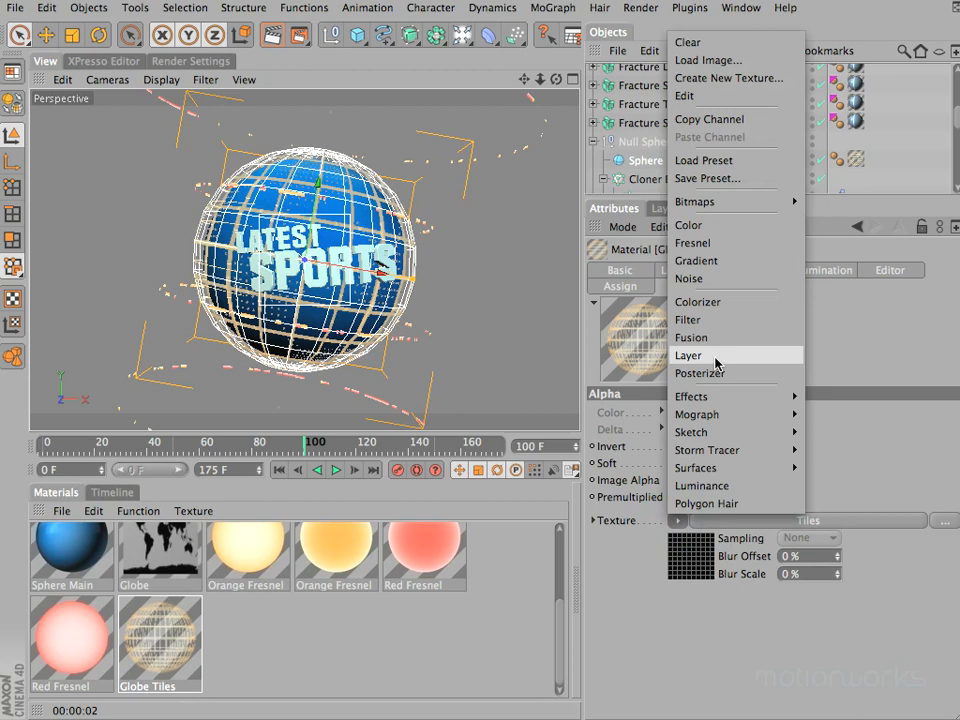
{"action": "left_click", "coordinate": [921, 366]}
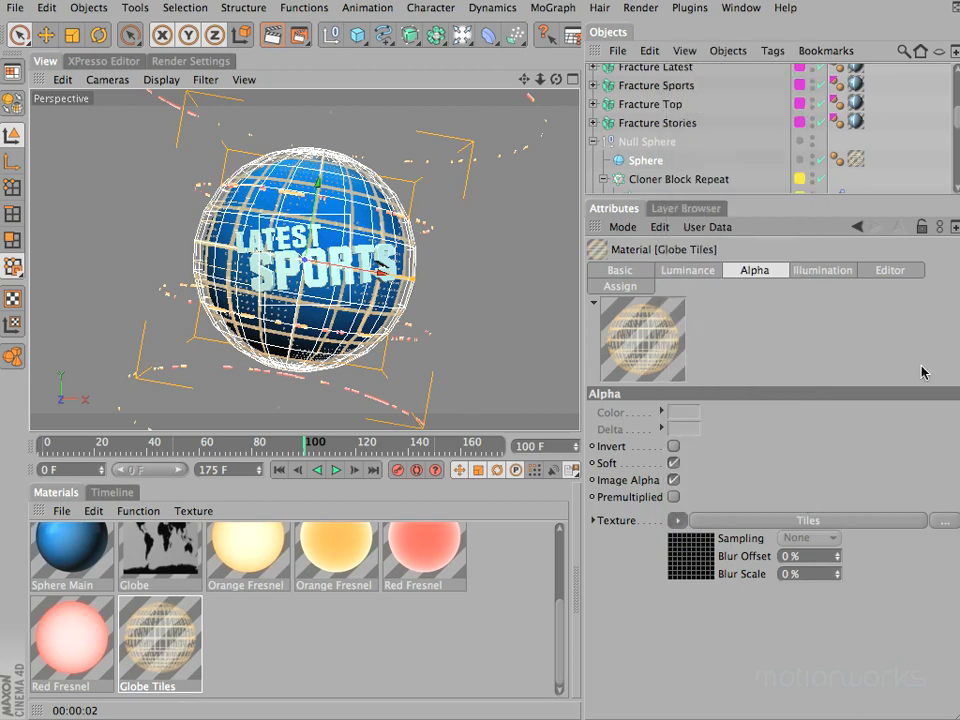
{"action": "left_click", "coordinate": [680, 521]}
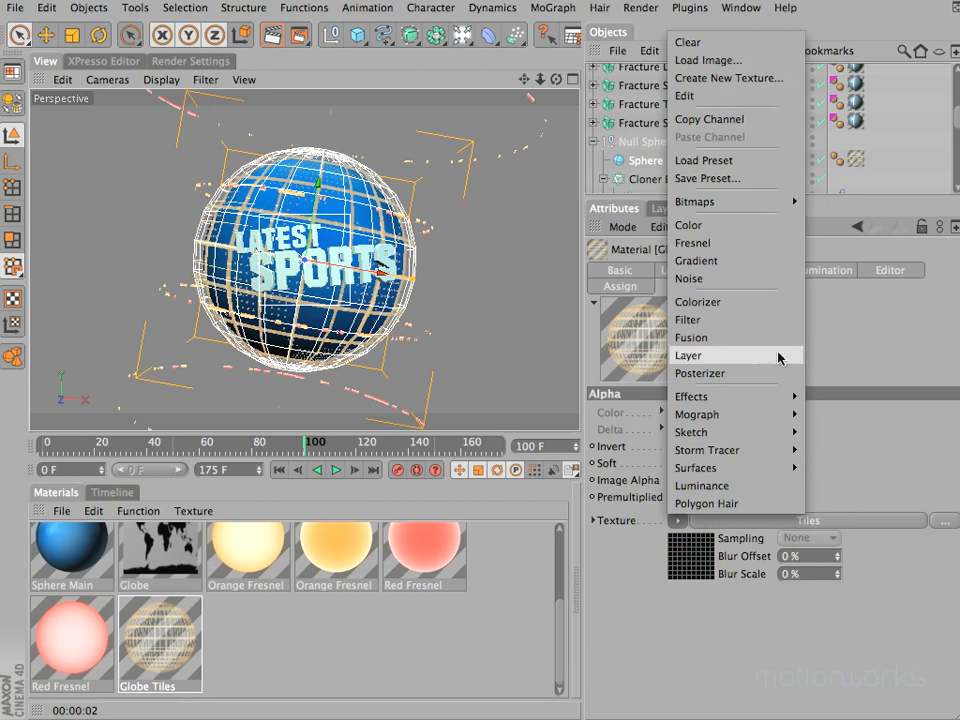
{"action": "left_click", "coordinate": [704, 356]}
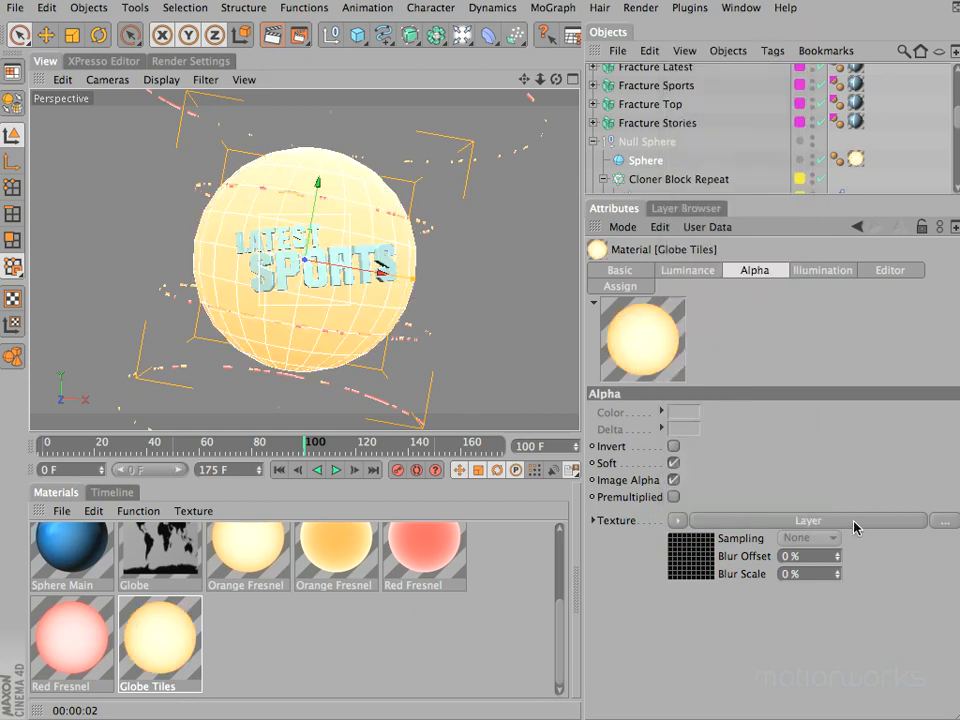
Check the Layer shader's contents and turn off Image Alpha in the Globe Tiles alpha channel.
{"action": "left_click", "coordinate": [855, 523]}
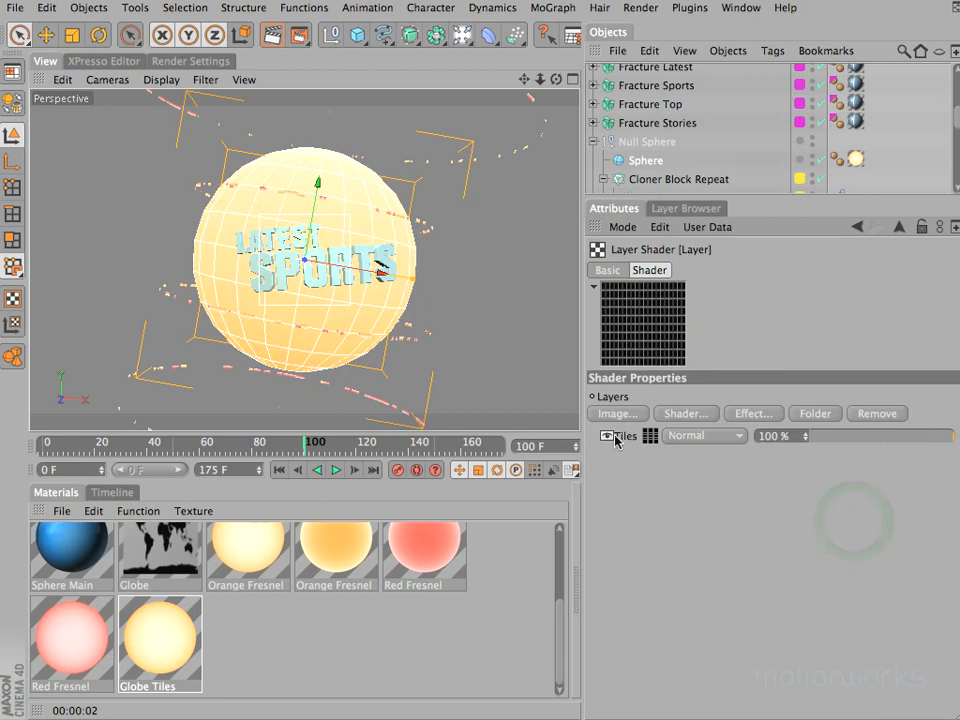
{"action": "left_click", "coordinate": [857, 228]}
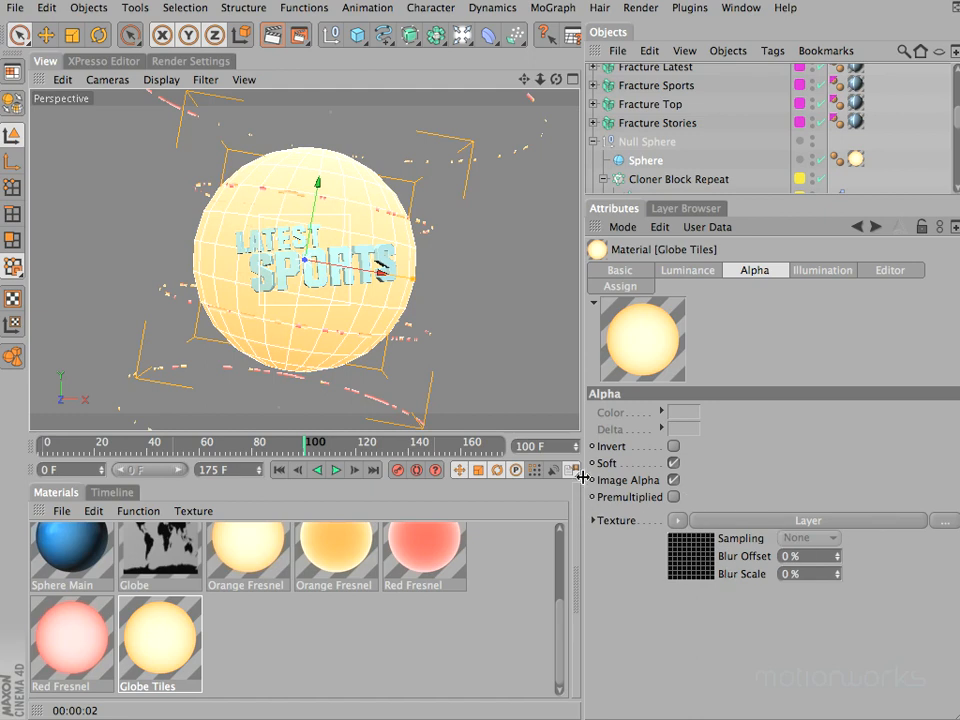
{"action": "left_click", "coordinate": [674, 480]}
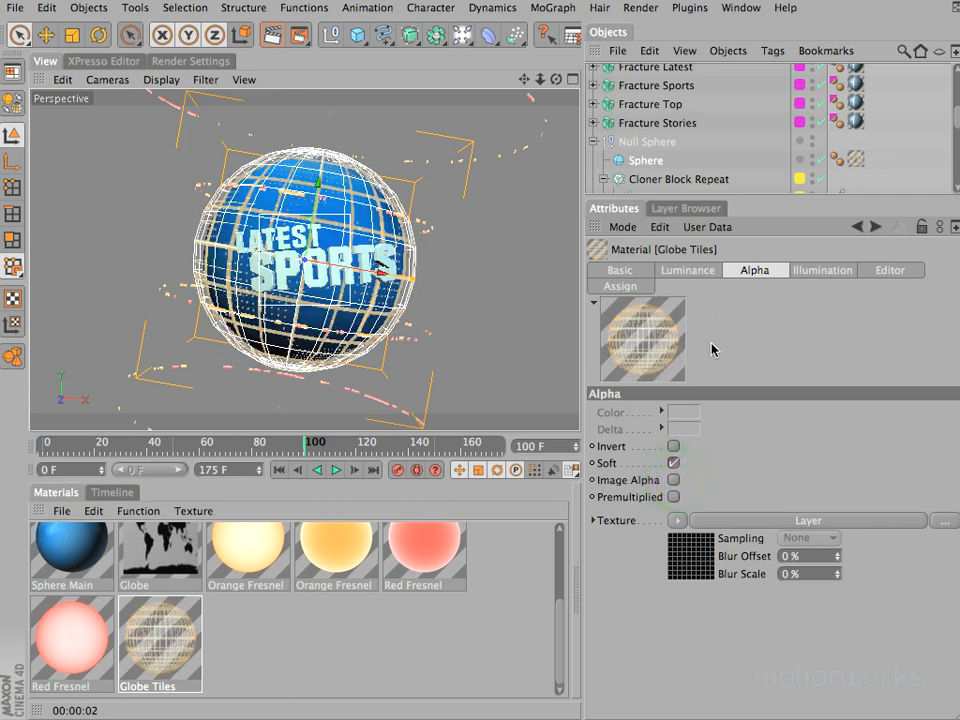
Add a Color shader above Tiles in the Globe Tiles alpha Layer shader, and set its color to black.
{"action": "left_click", "coordinate": [803, 520]}
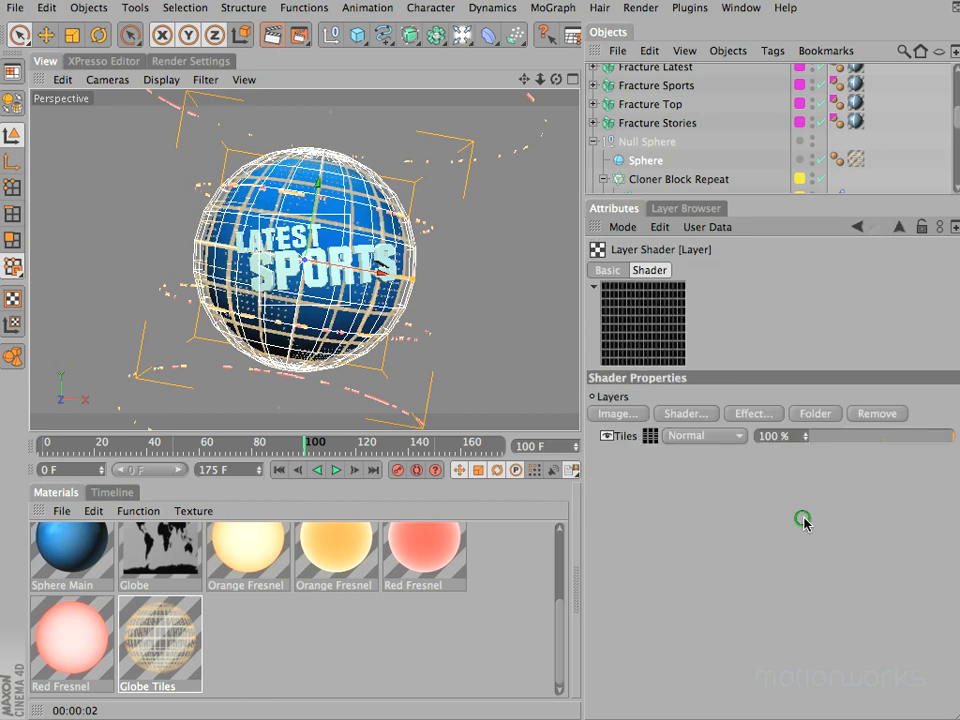
{"action": "left_click", "coordinate": [700, 414]}
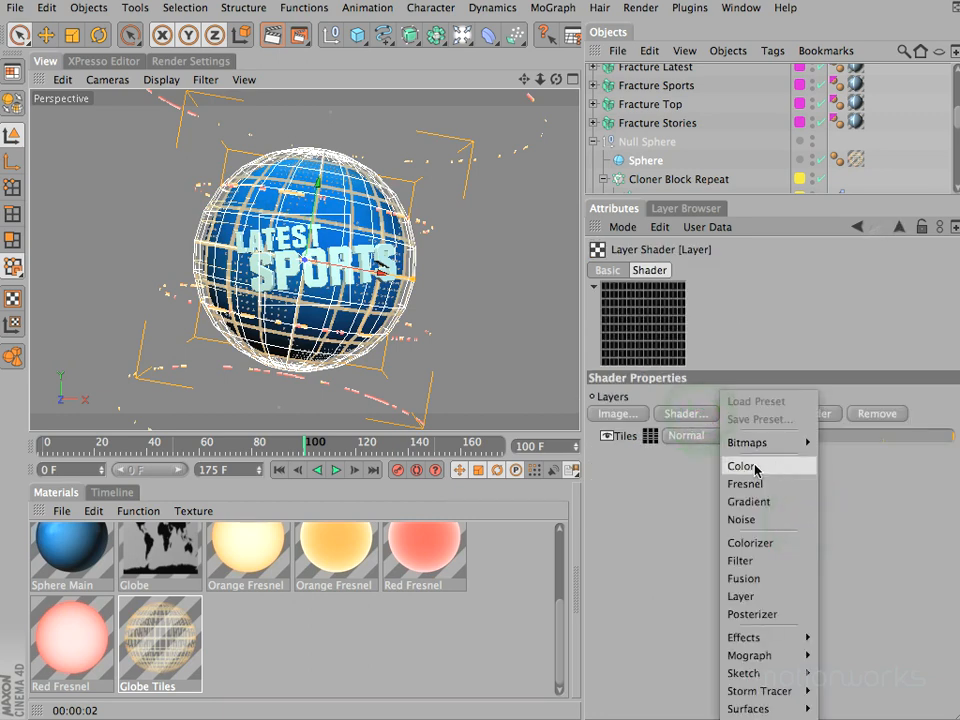
{"action": "left_click", "coordinate": [740, 467]}
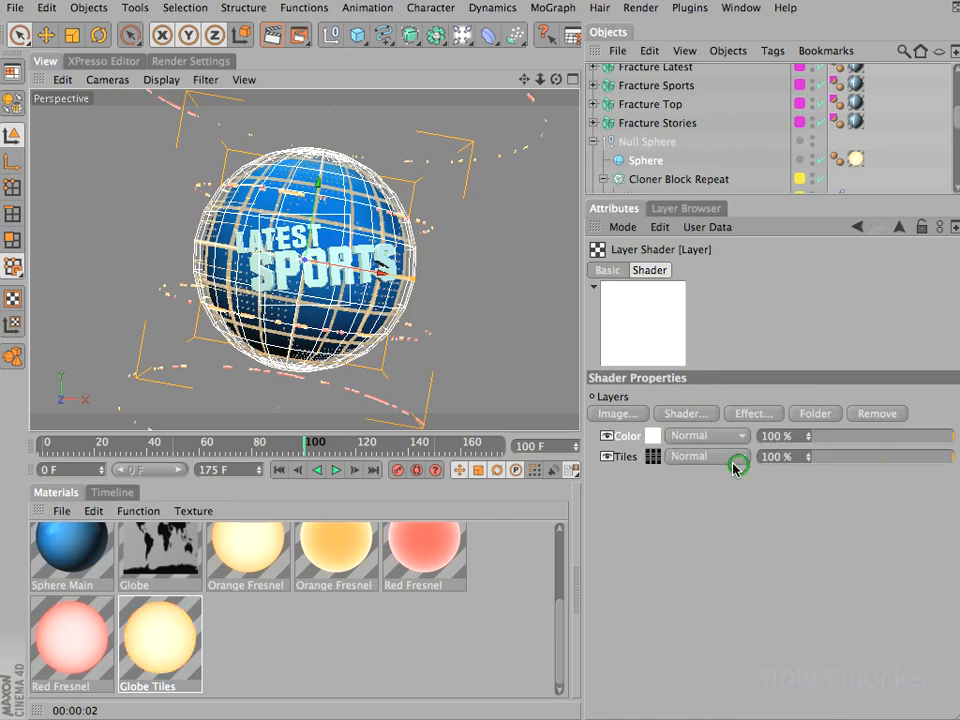
{"action": "left_click", "coordinate": [652, 433]}
{"action": "left_click_drag", "start_coordinate": [720, 426], "coordinate": [649, 533]}
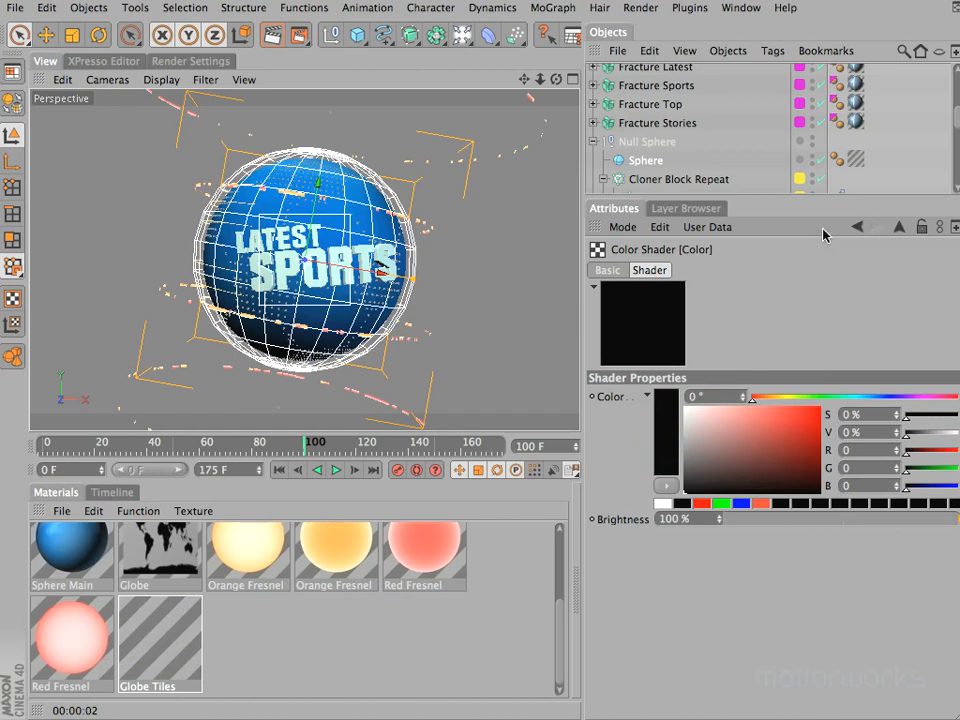
{"action": "left_click", "coordinate": [857, 229]}
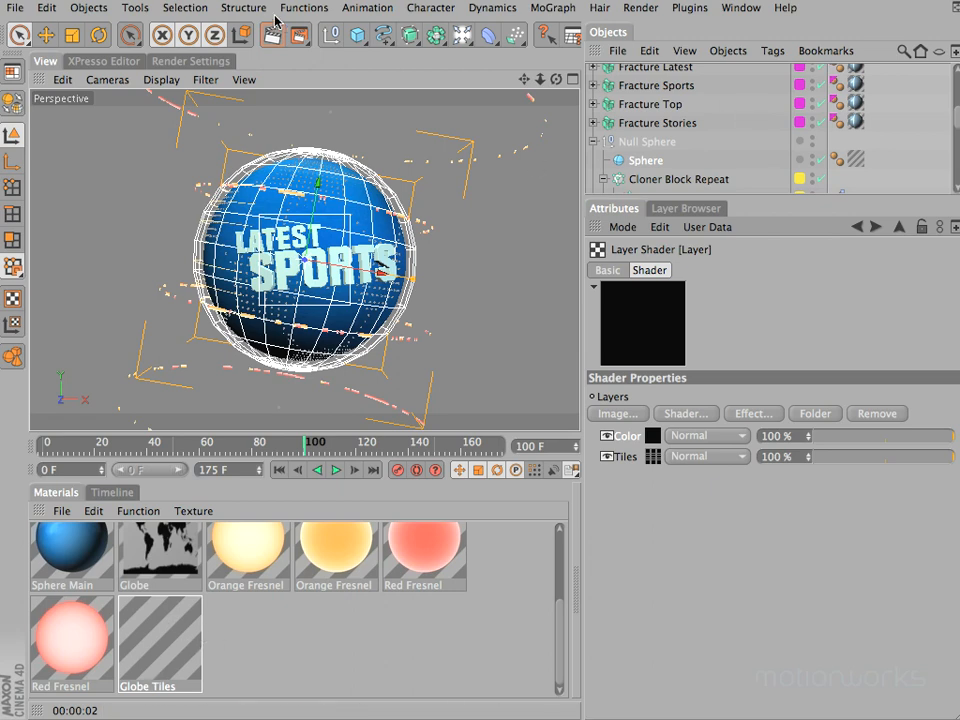
Test-render the view at frame 100 with the Sky object on and off, and turn the Sky back on.
{"action": "left_click_drag", "start_coordinate": [300, 36], "coordinate": [363, 91]}
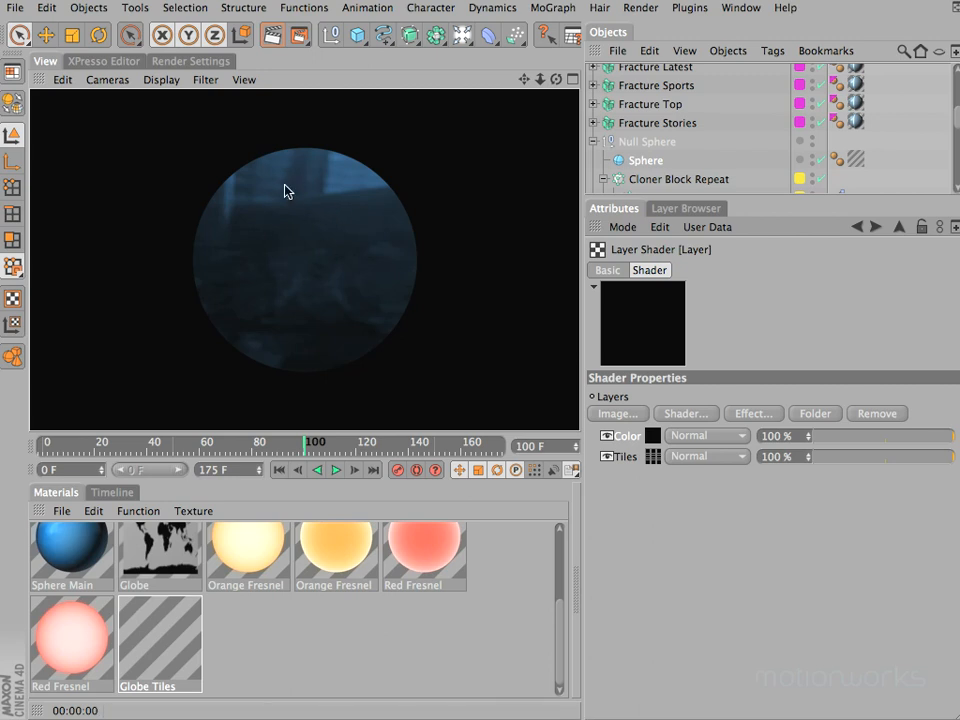
{"action": "scroll", "coordinate": [945, 130], "scroll_direction": "up", "scroll_amount": 5}
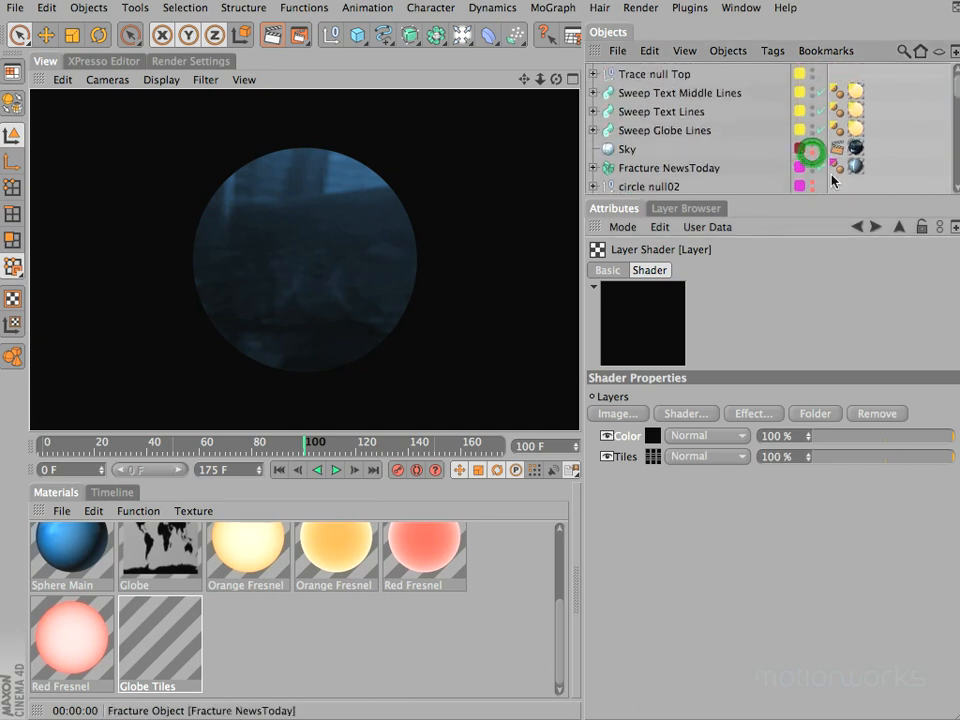
{"action": "left_click", "coordinate": [301, 26]}
{"action": "left_click_drag", "start_coordinate": [305, 40], "coordinate": [322, 86]}
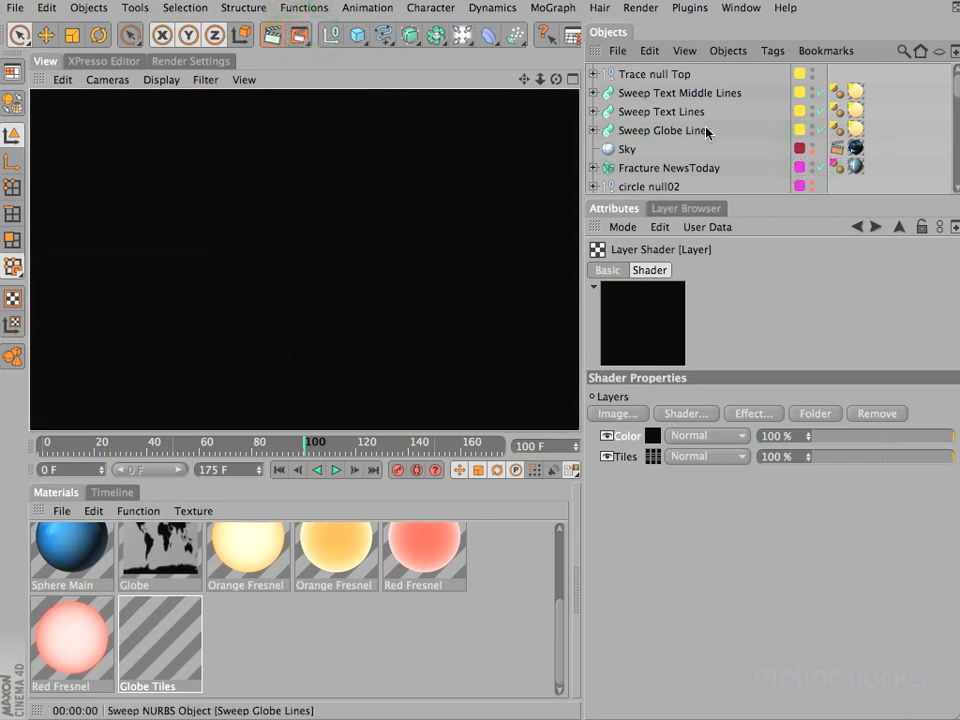
{"action": "left_click", "coordinate": [812, 152]}
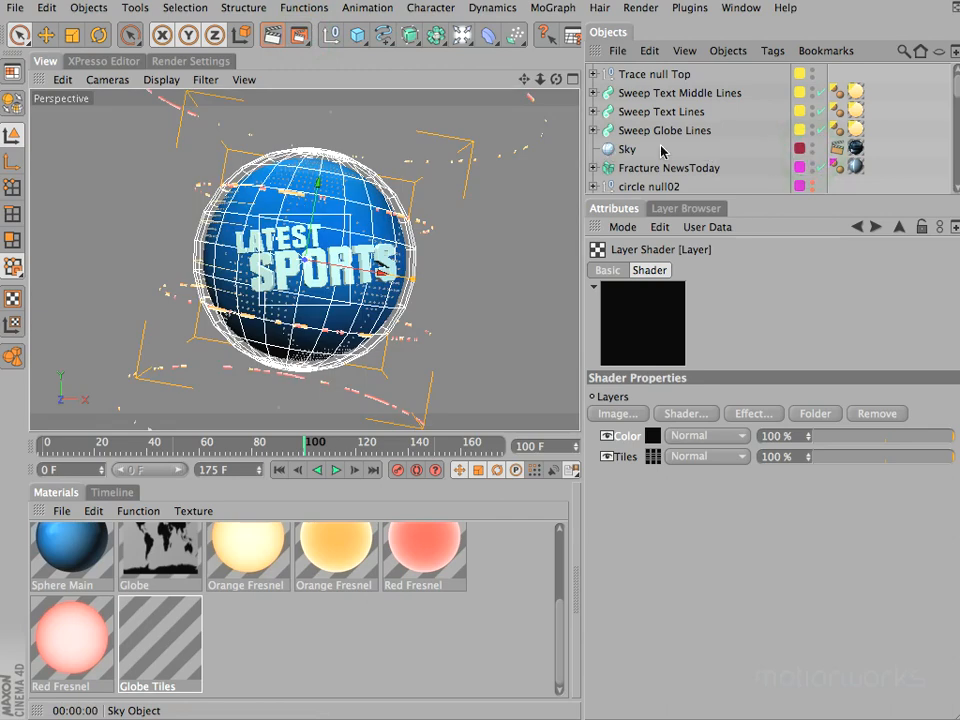
Turn off Seen by Transparency in the Sky's Compositing tag and test-render the view.
{"action": "left_click", "coordinate": [836, 149]}
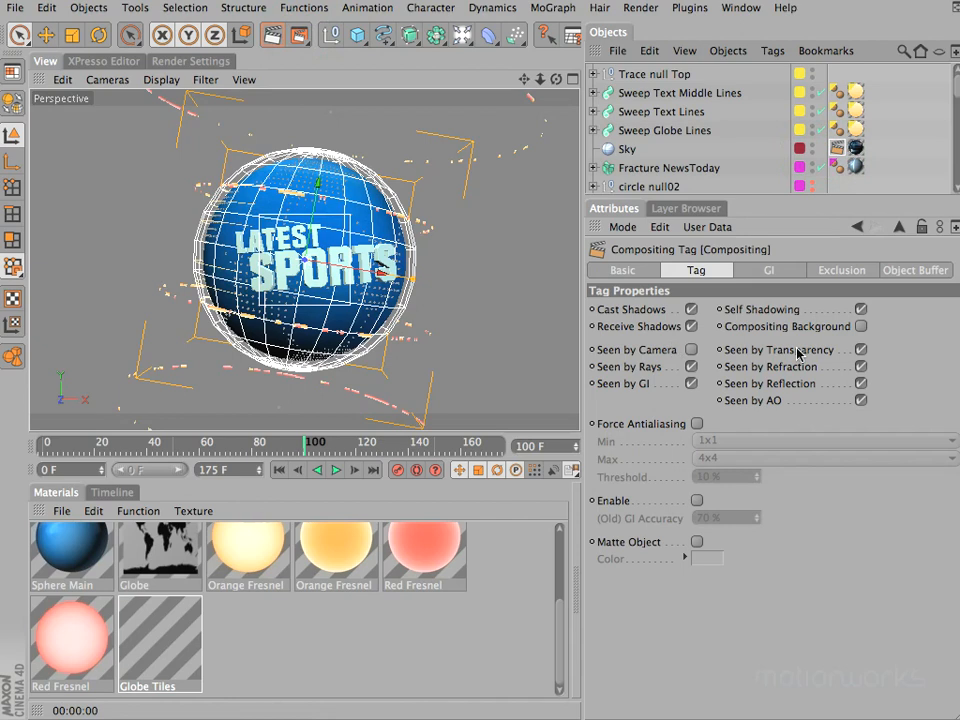
{"action": "left_click", "coordinate": [859, 350]}
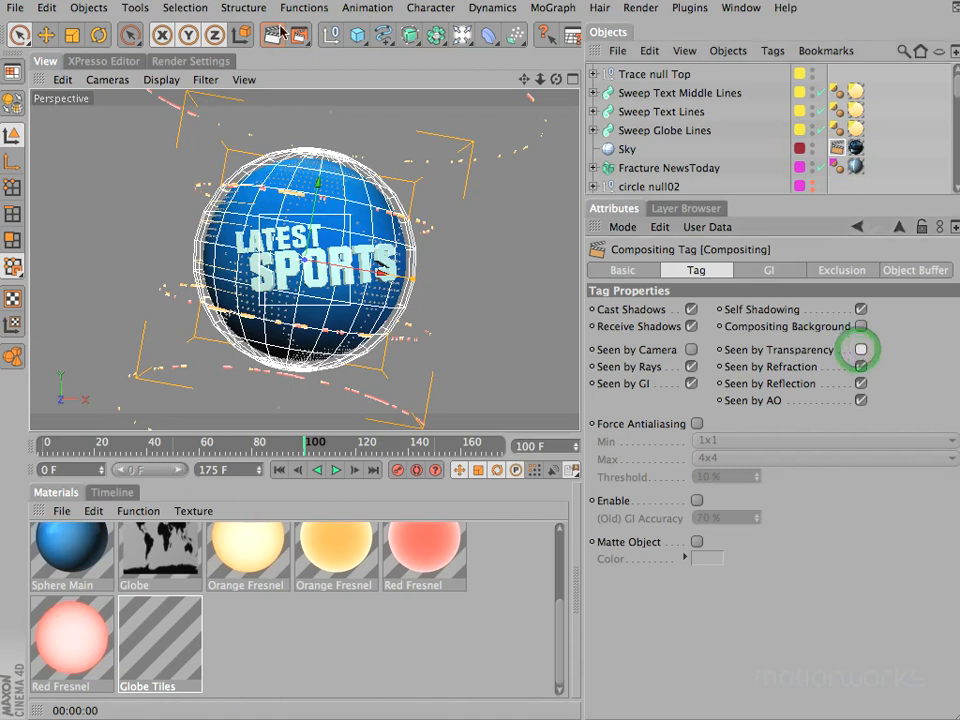
{"action": "left_click_drag", "start_coordinate": [957, 92], "coordinate": [955, 128]}
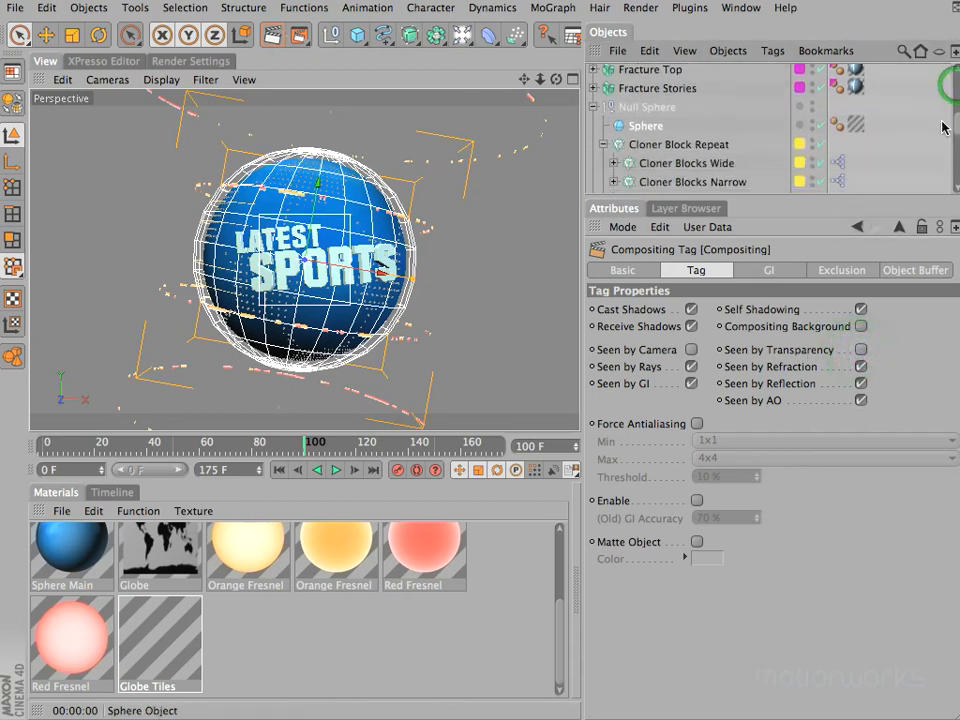
{"action": "left_click_drag", "start_coordinate": [298, 36], "coordinate": [378, 89]}
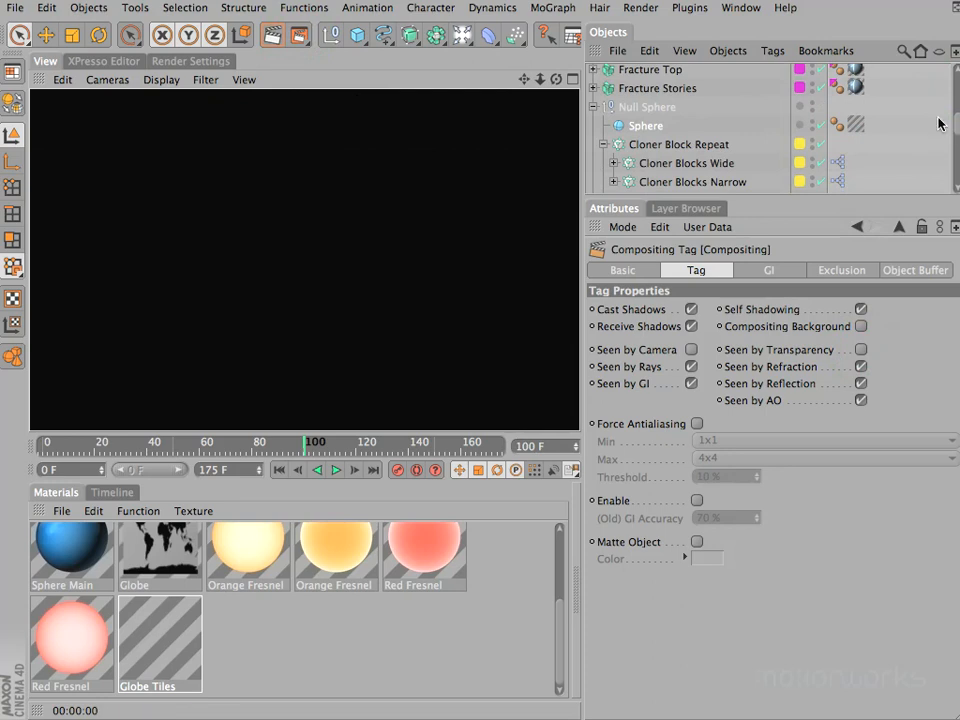
Inspect the Exclusion settings of the Sky's Compositing tag, and check the attributes of the Sphere in Null Sphere.
{"action": "scroll", "coordinate": [760, 130], "scroll_direction": "down", "scroll_amount": 5}
{"action": "left_click", "coordinate": [837, 139]}
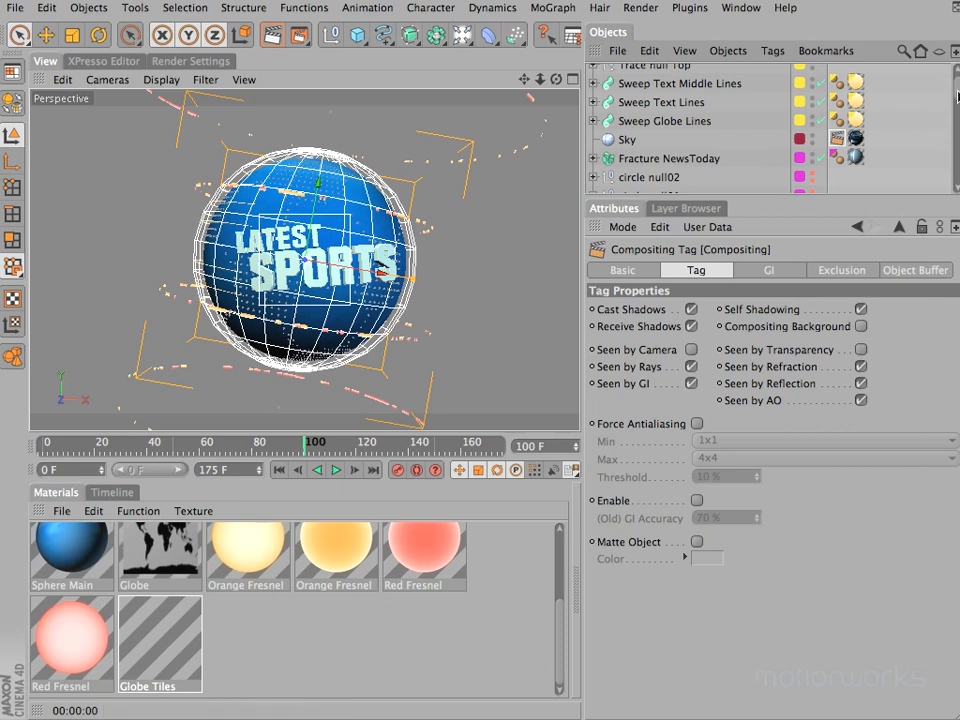
{"action": "left_click", "coordinate": [838, 272]}
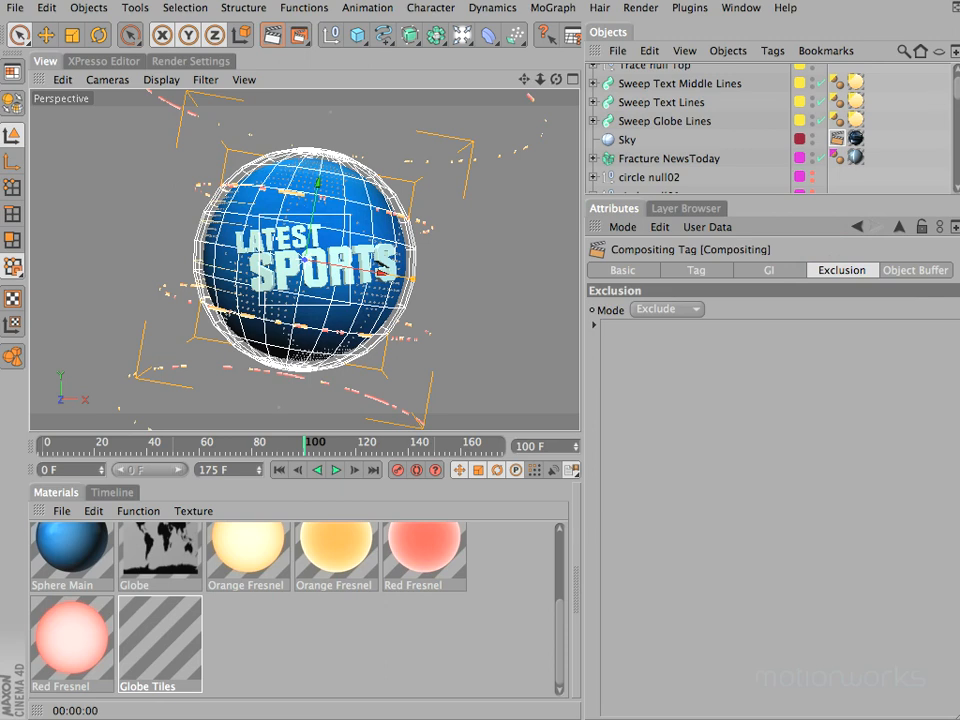
{"action": "left_click", "coordinate": [672, 310]}
{"action": "left_click", "coordinate": [671, 312]}
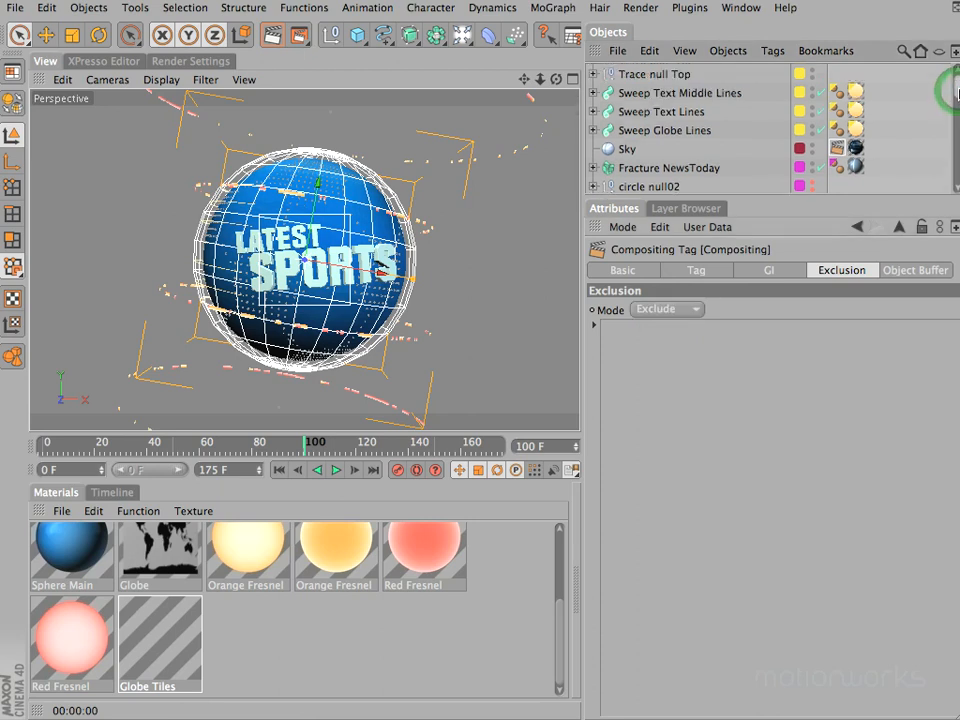
{"action": "left_click_drag", "start_coordinate": [956, 90], "coordinate": [958, 130]}
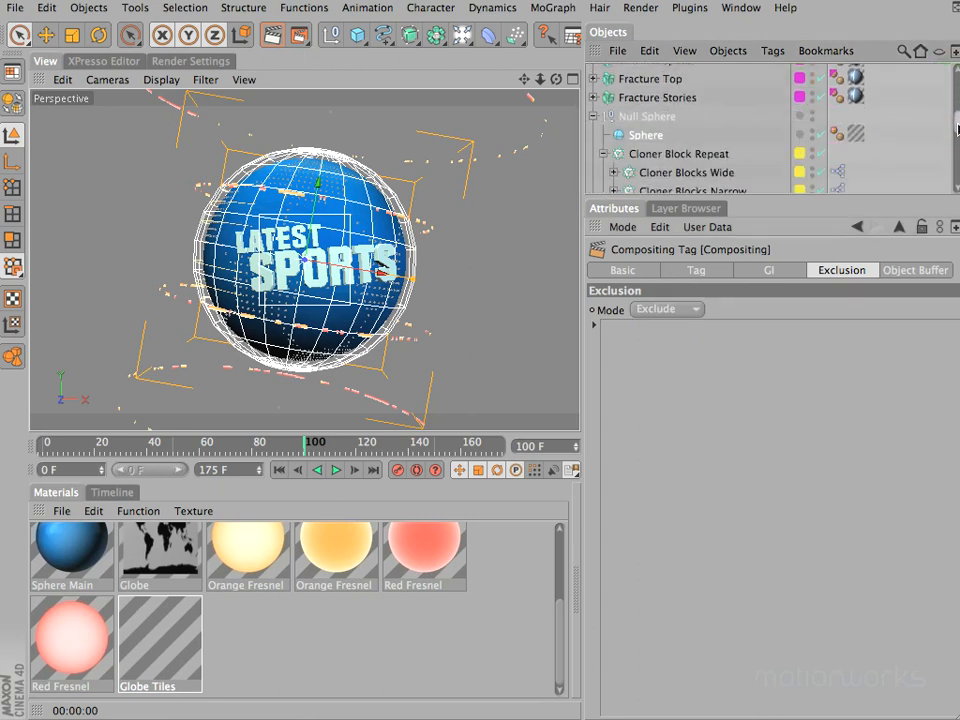
{"action": "left_click", "coordinate": [643, 137]}
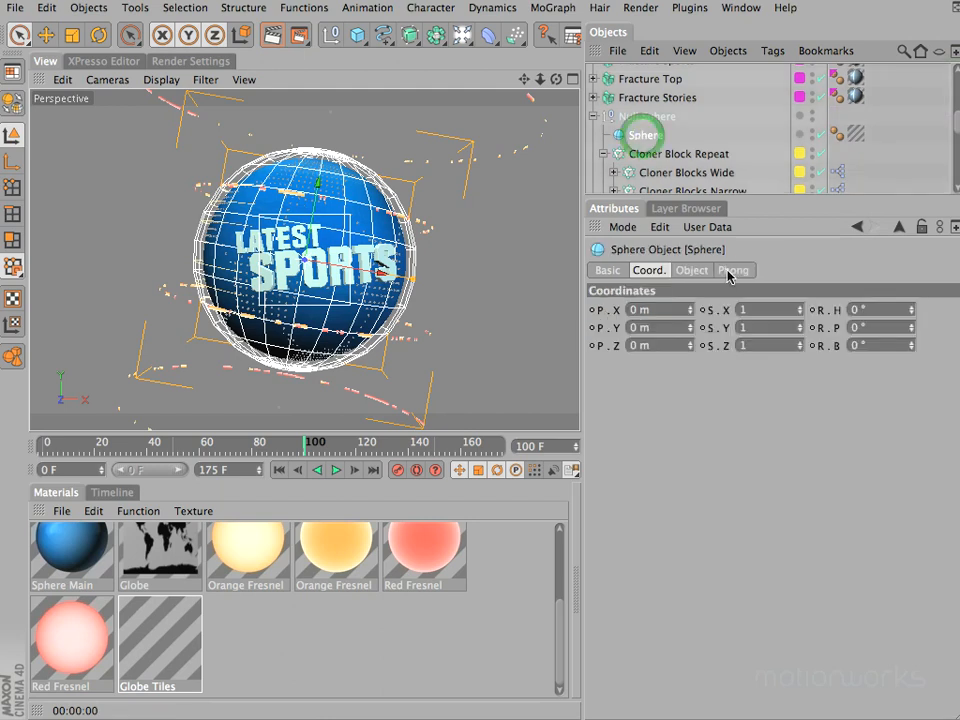
Reopen the Globe Tiles alpha Layer shader, preview the Color layer at 0% blend, and restore it to 100%.
{"action": "left_click", "coordinate": [153, 626]}
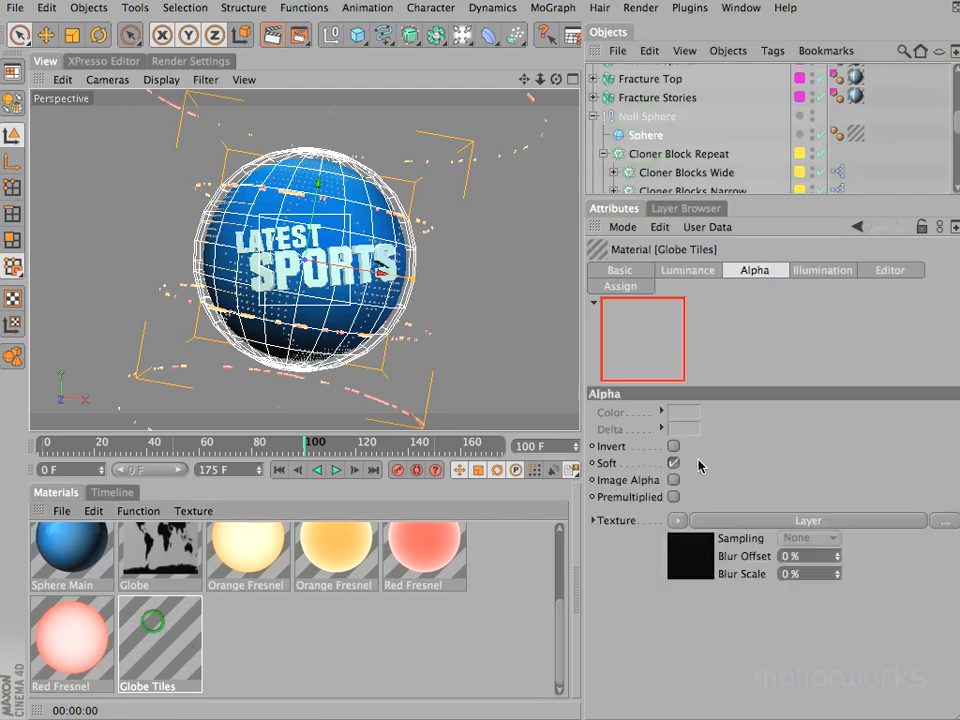
{"action": "left_click", "coordinate": [756, 522]}
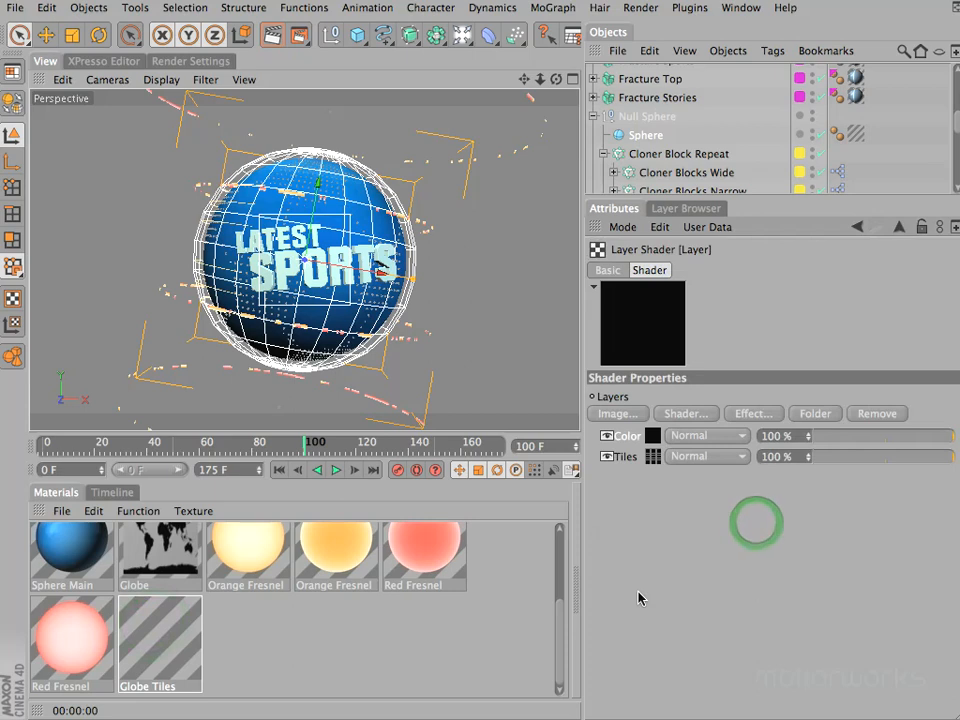
{"action": "left_click_drag", "start_coordinate": [940, 445], "coordinate": [812, 438]}
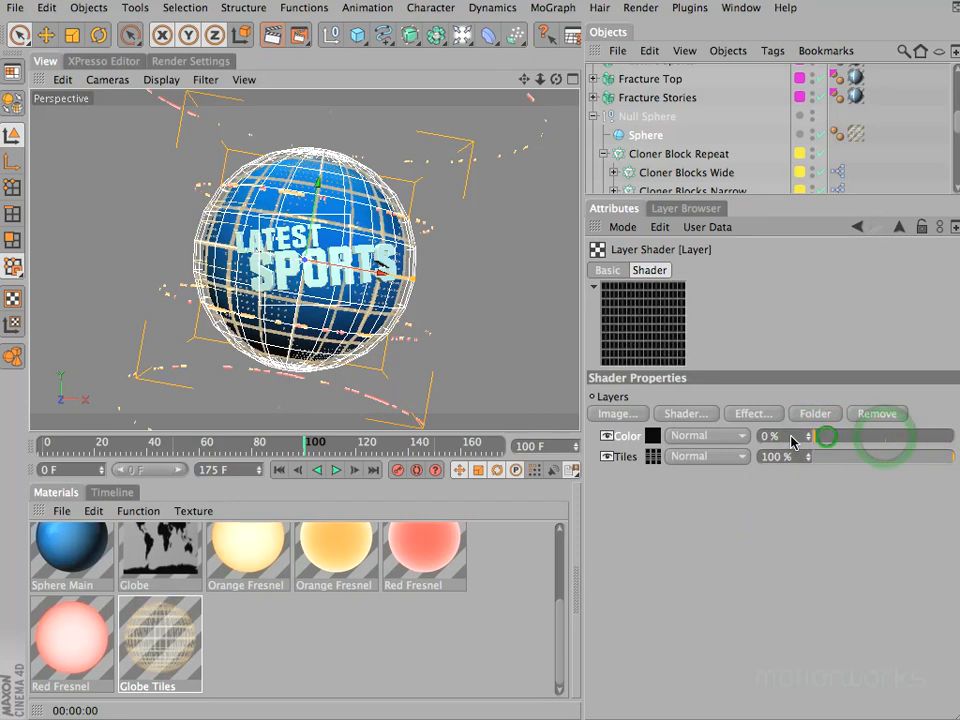
{"action": "left_click", "coordinate": [814, 437]}
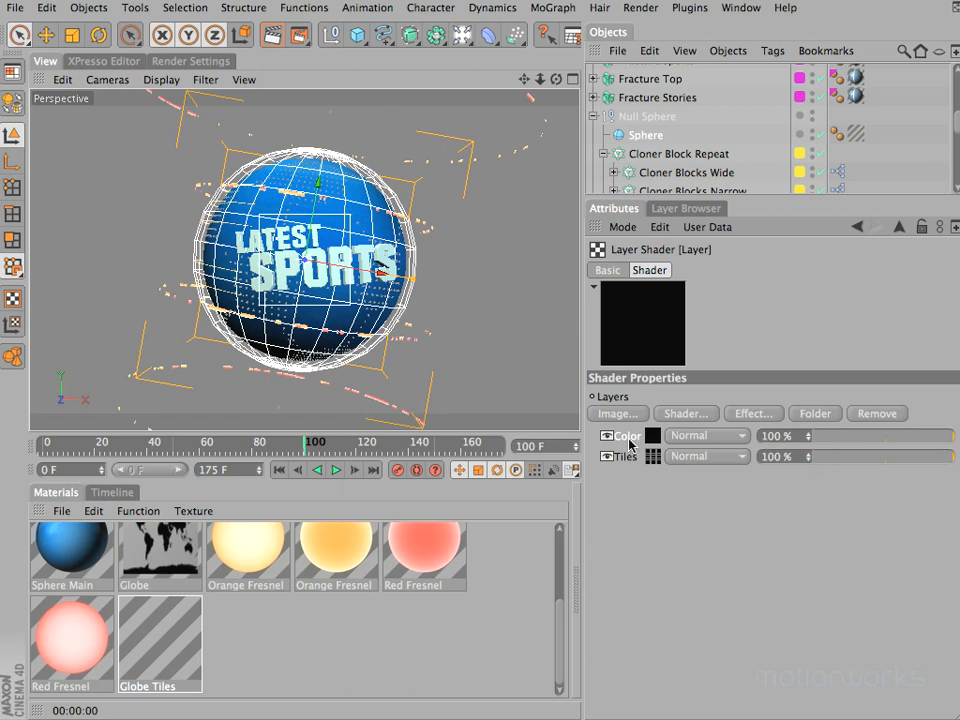
Show the Layers parameter's subchannels, inspect the Color and Tiles Blend entries, and hide the subchannels again.
{"action": "left_click", "coordinate": [593, 397]}
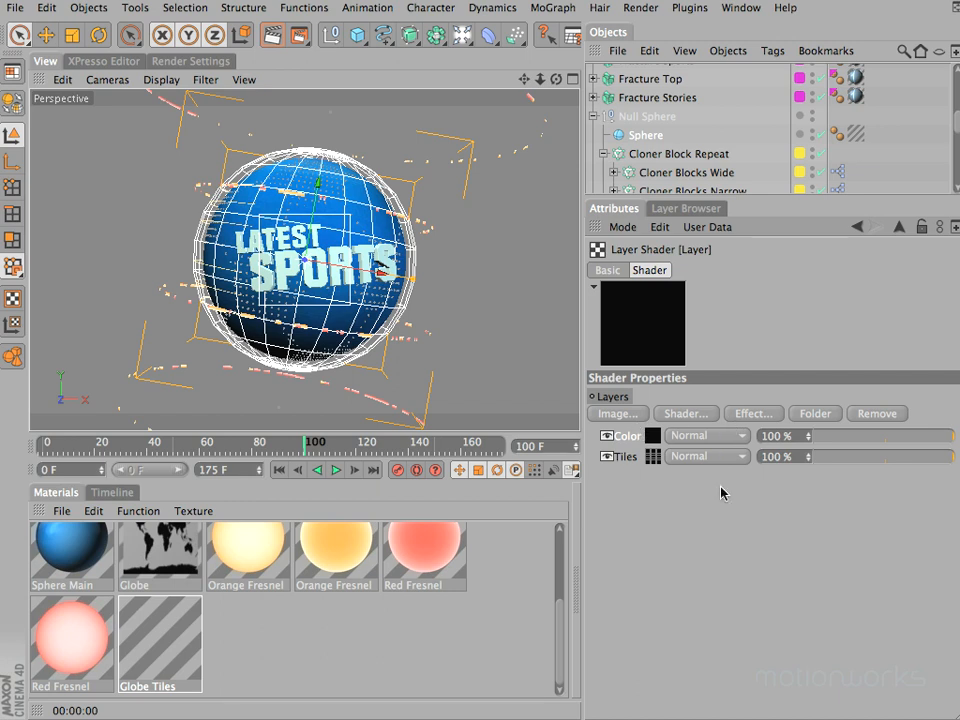
{"action": "right_click", "coordinate": [635, 437]}
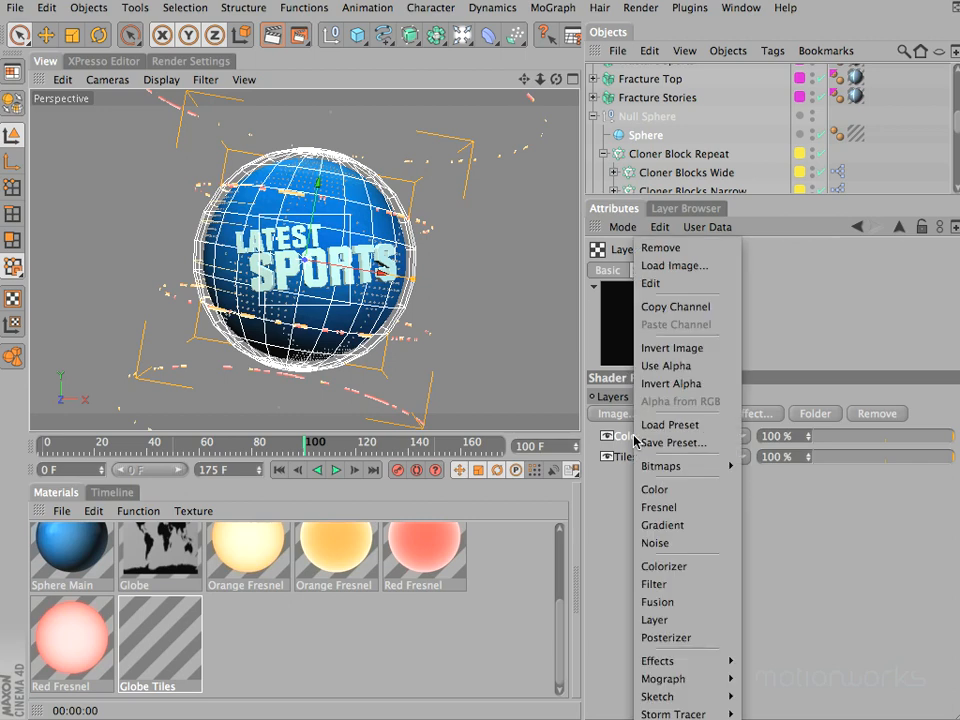
{"action": "left_click", "coordinate": [800, 466]}
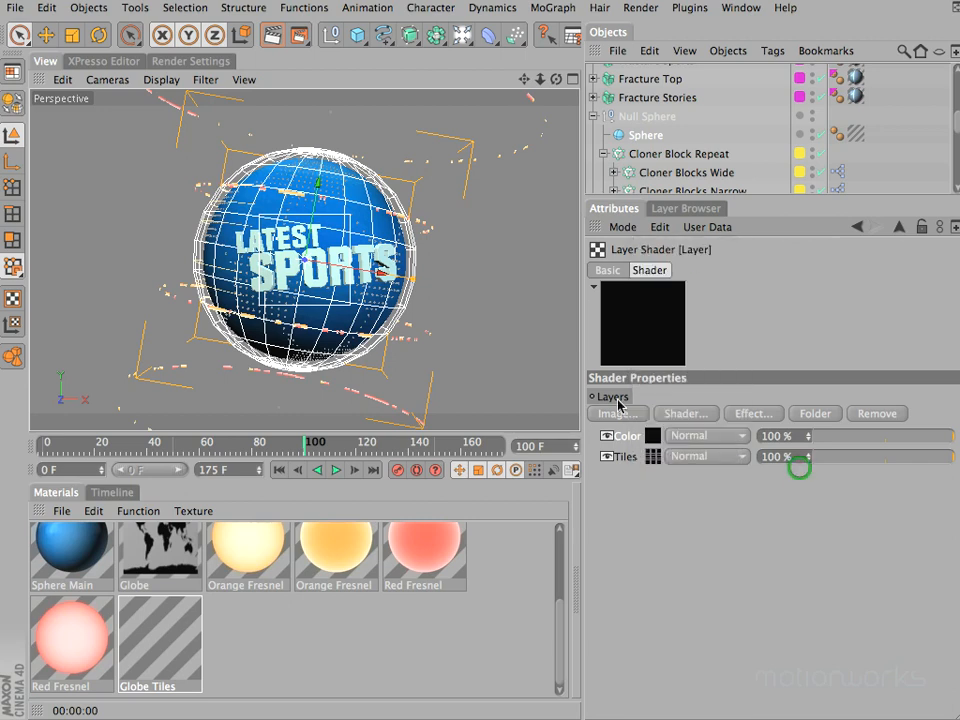
{"action": "right_click", "coordinate": [613, 396]}
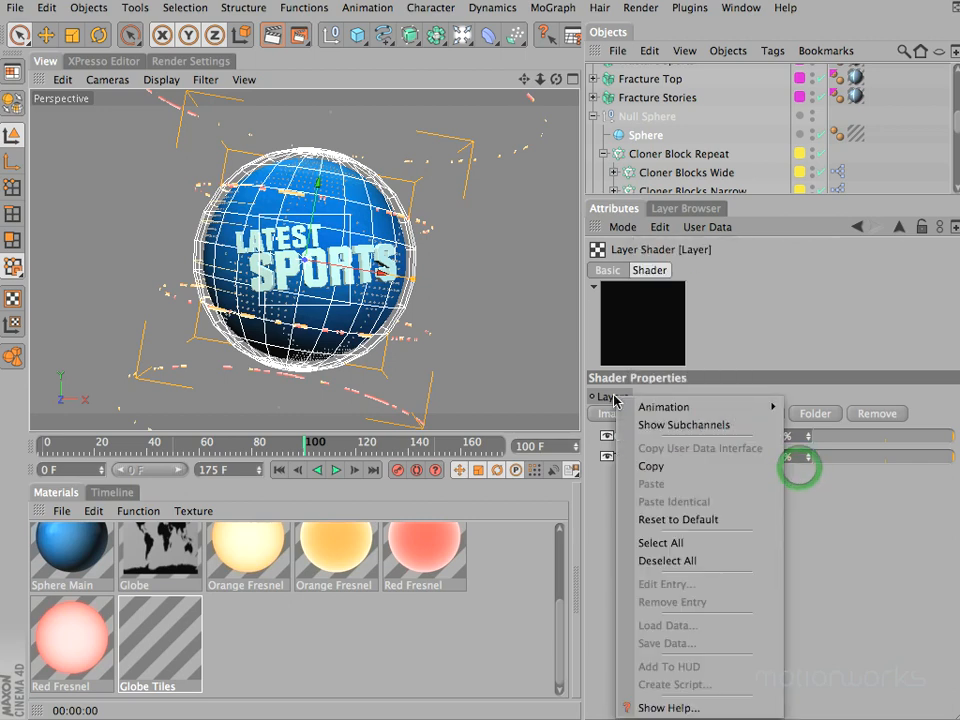
{"action": "left_click", "coordinate": [655, 425]}
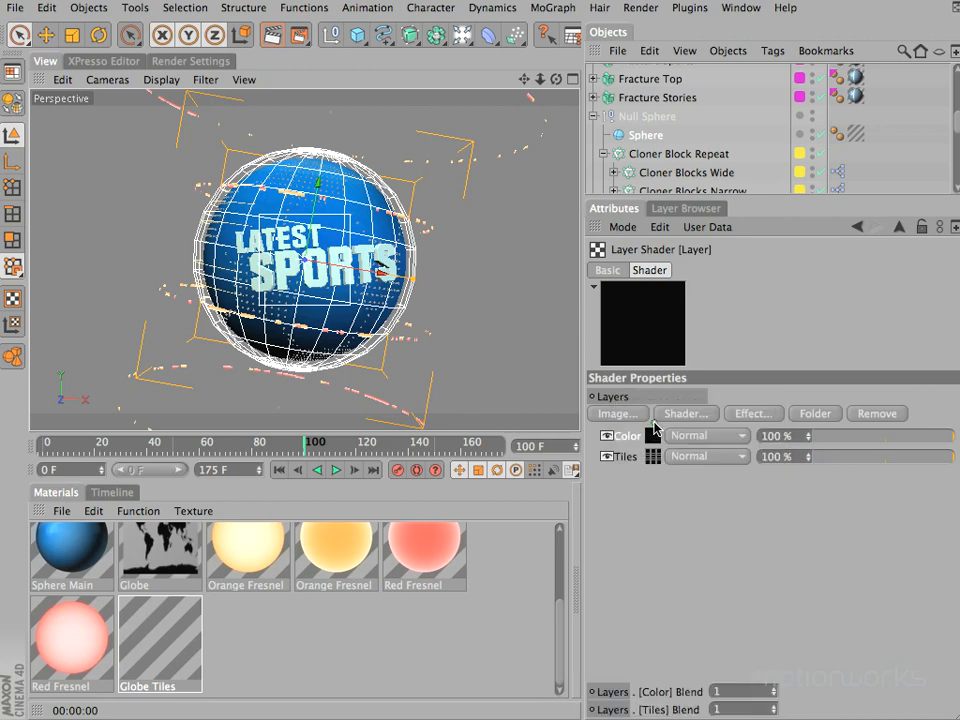
{"action": "left_click", "coordinate": [612, 712]}
{"action": "left_click", "coordinate": [665, 710]}
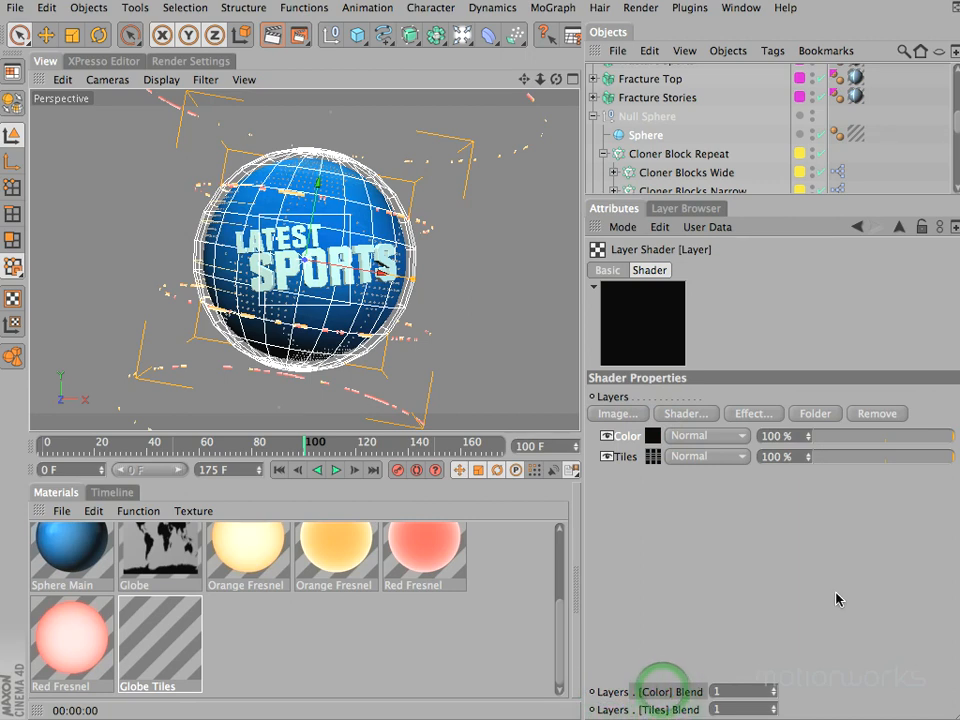
{"action": "right_click", "coordinate": [621, 399]}
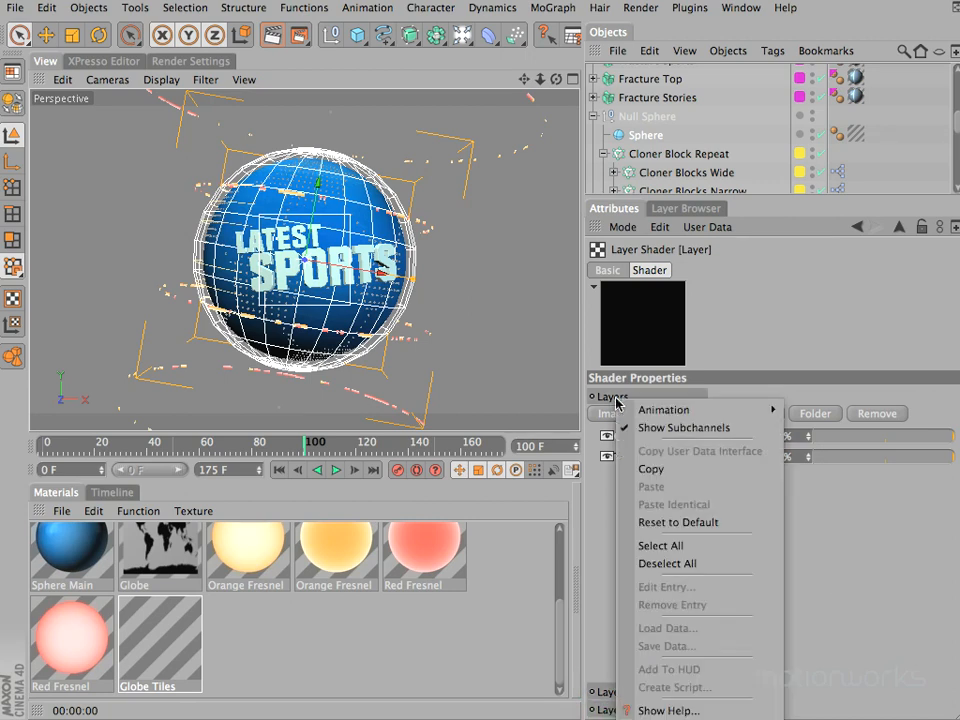
{"action": "left_click", "coordinate": [669, 428]}
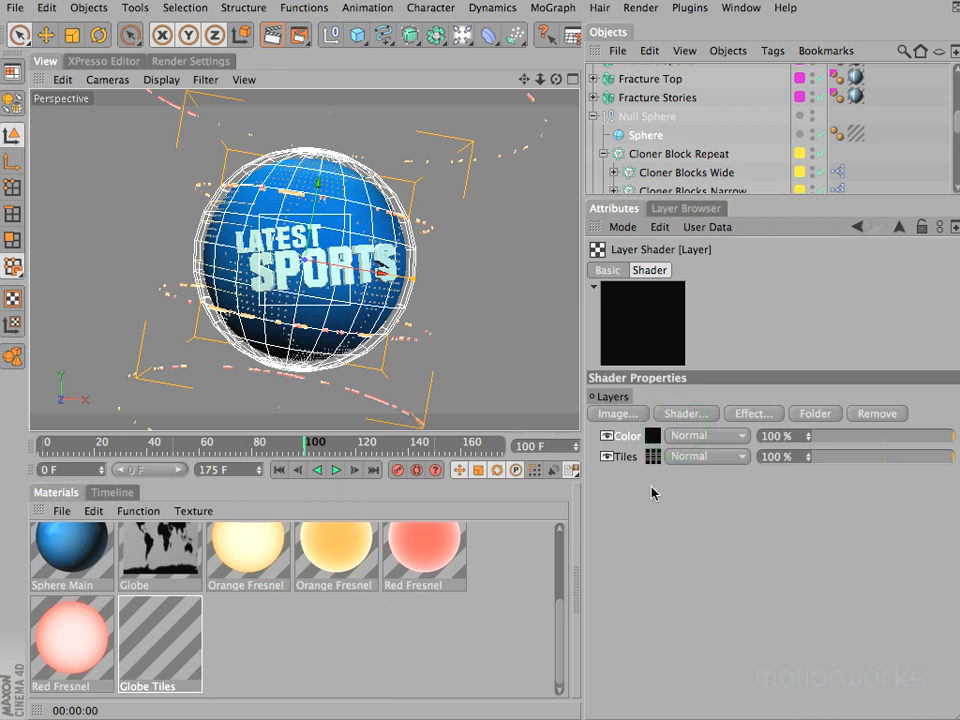
{"action": "right_click", "coordinate": [621, 404]}
{"action": "left_click", "coordinate": [843, 510]}
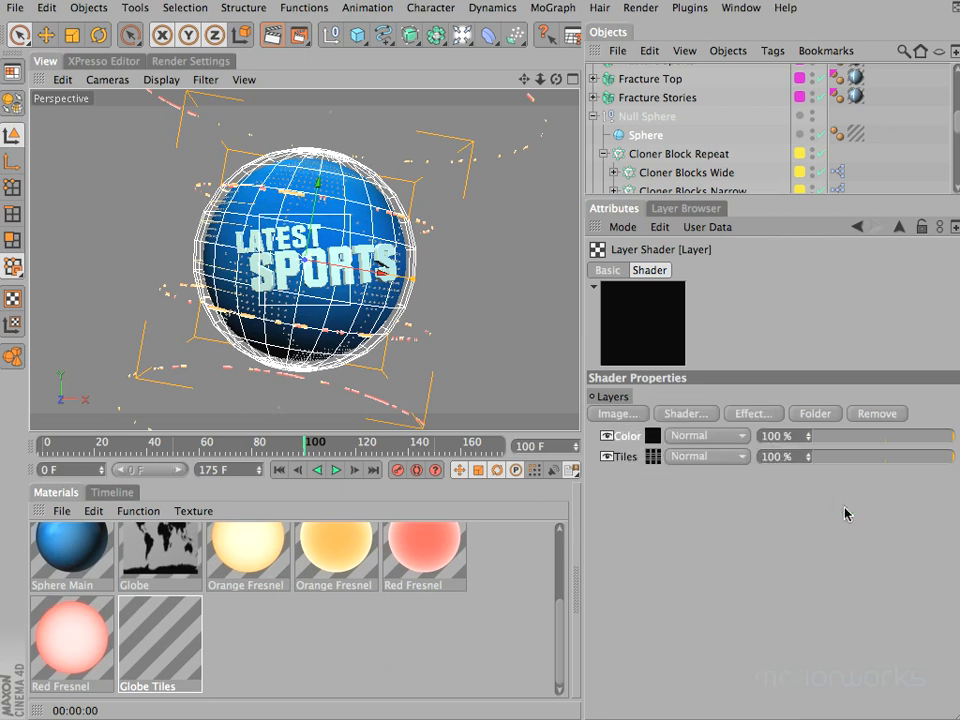
Keyframe the Layer shader's Layers parameter at frame 100, and keyframe it again at frame 110 with the Color layer's blend at 0%.
{"action": "left_click", "coordinate": [125, 491]}
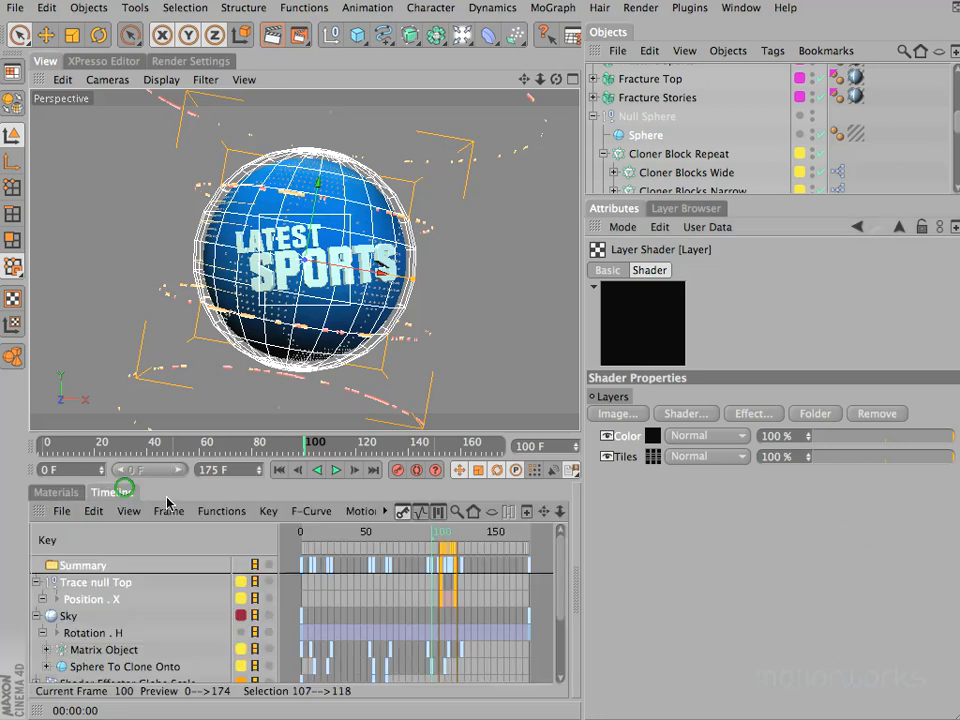
{"action": "left_click", "coordinate": [594, 399]}
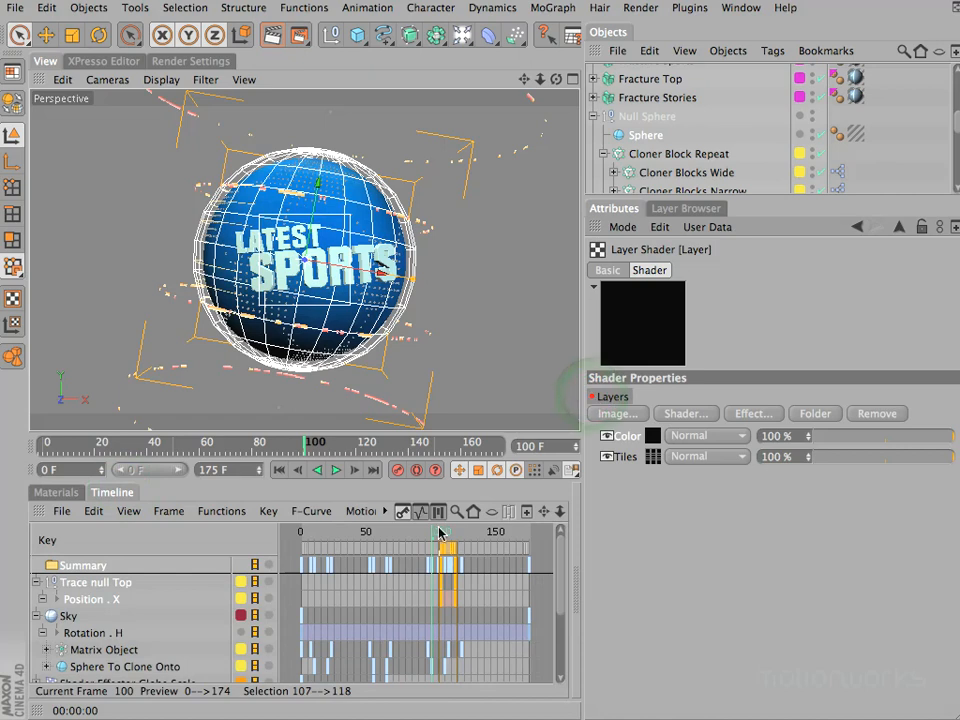
{"action": "left_click_drag", "start_coordinate": [437, 531], "coordinate": [444, 533]}
{"action": "key", "text": "g"}
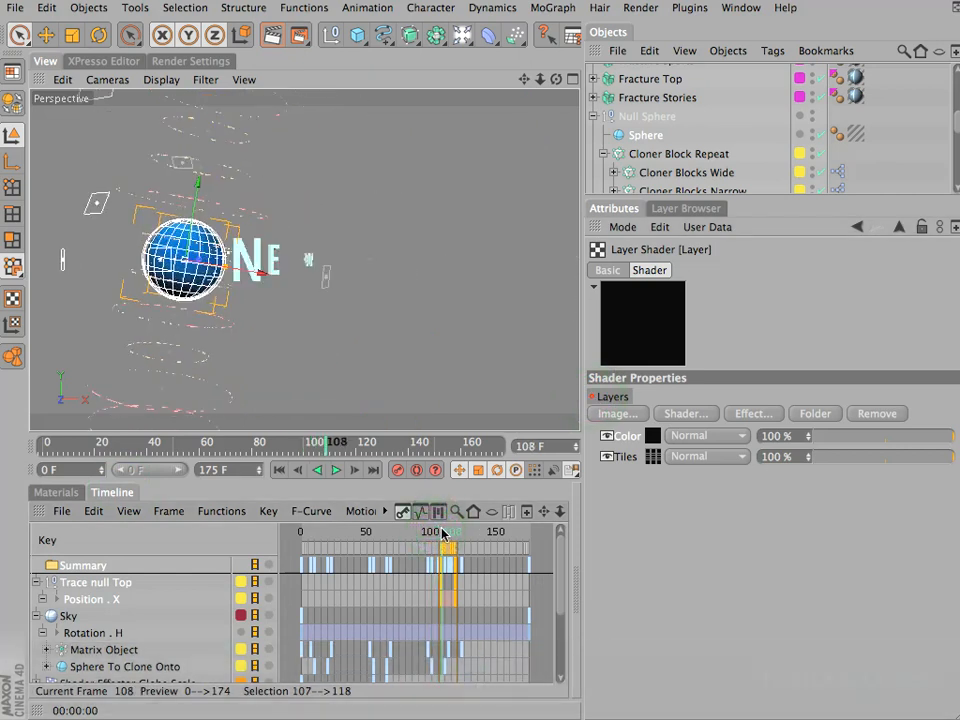
{"action": "key", "text": "g"}
{"action": "key", "text": "g"}
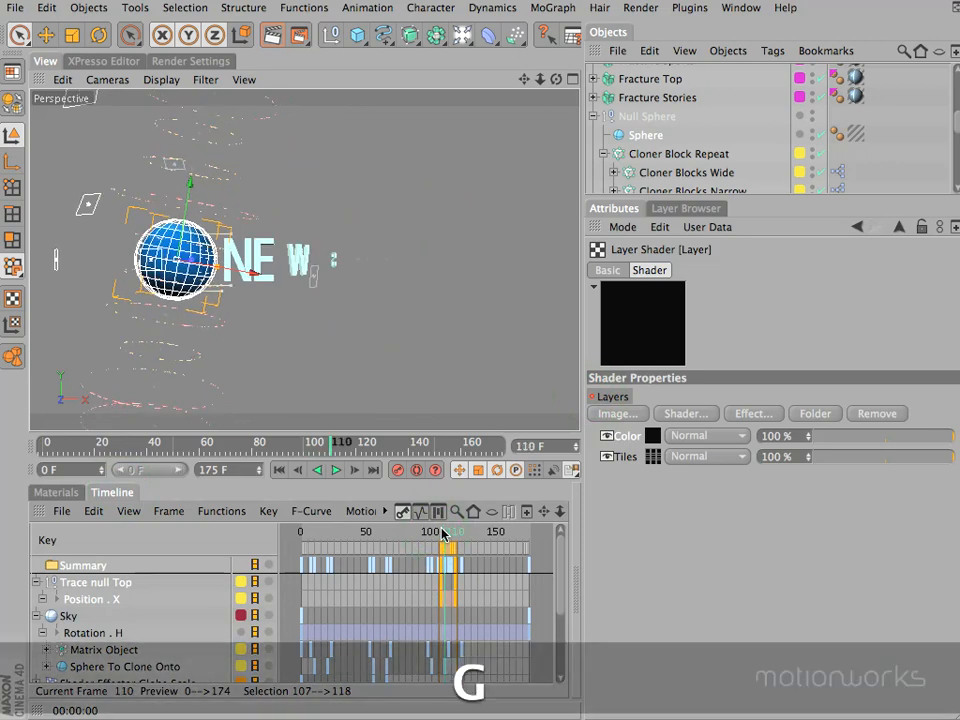
{"action": "key", "text": "g"}
{"action": "key", "text": "f"}
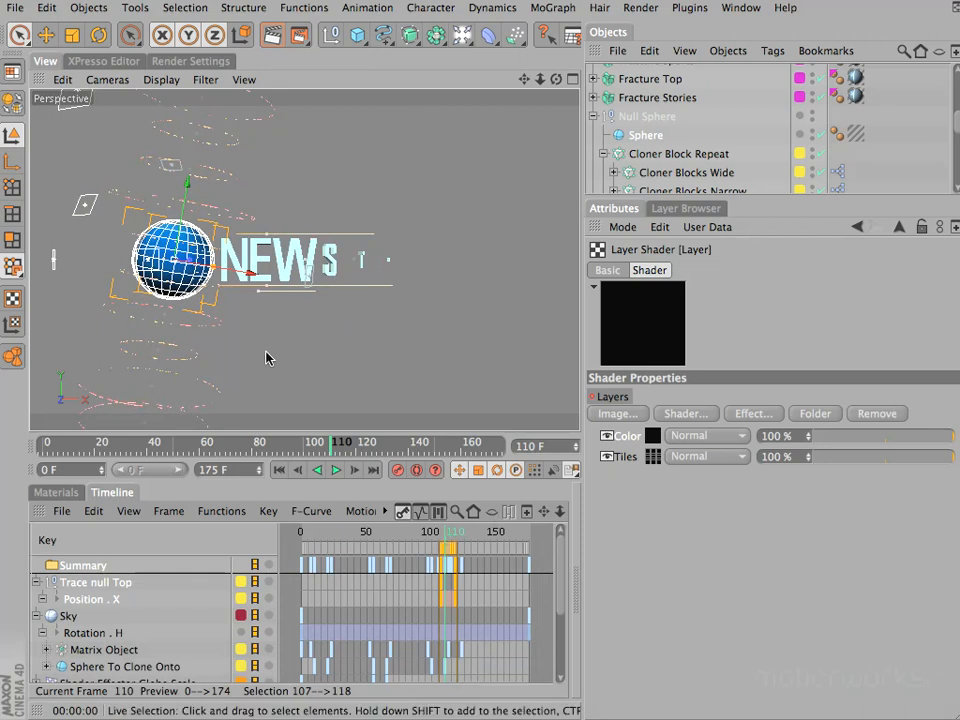
{"action": "left_click_drag", "start_coordinate": [950, 443], "coordinate": [776, 439]}
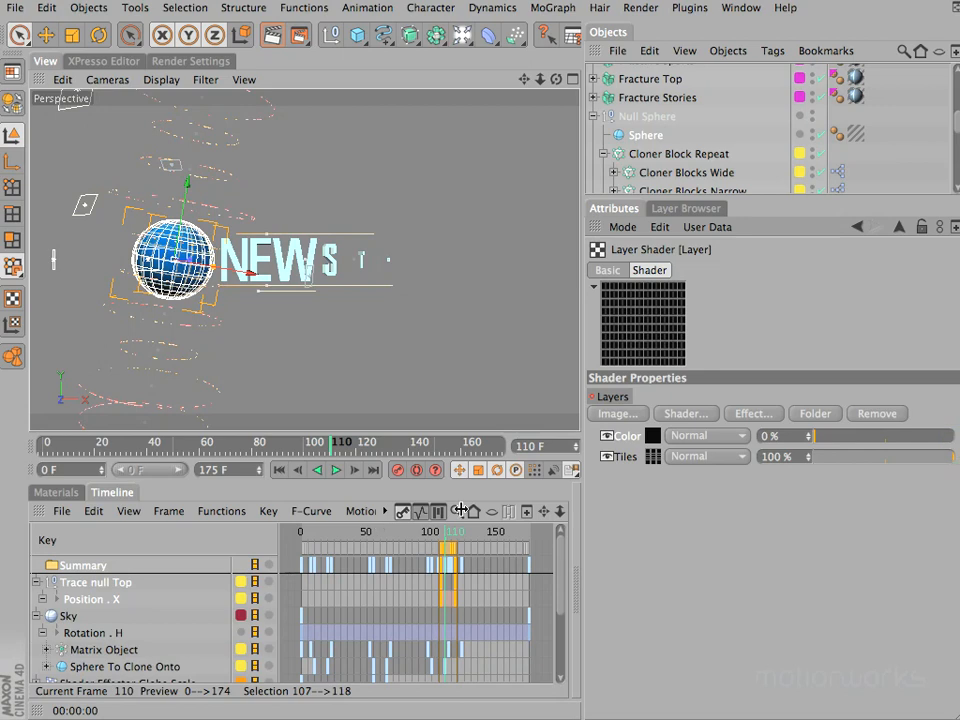
{"action": "left_click", "coordinate": [591, 397], "text": "ctrl"}
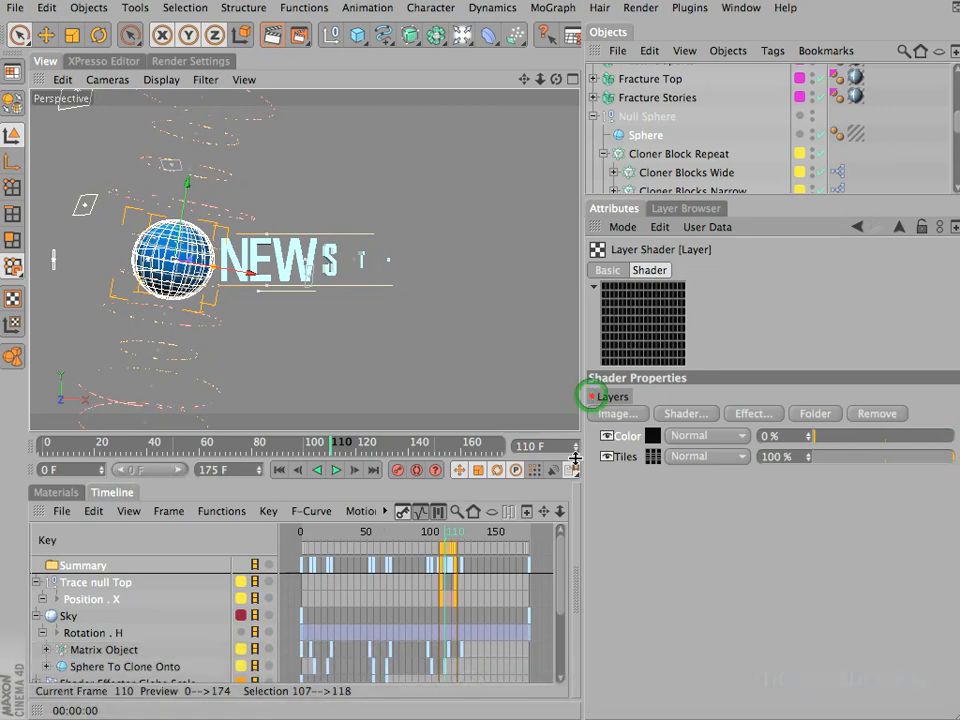
Test-render the view at frames 110, 105 and 102 to check the fade-in of the grid-line sphere.
{"action": "key", "text": "super+r"}
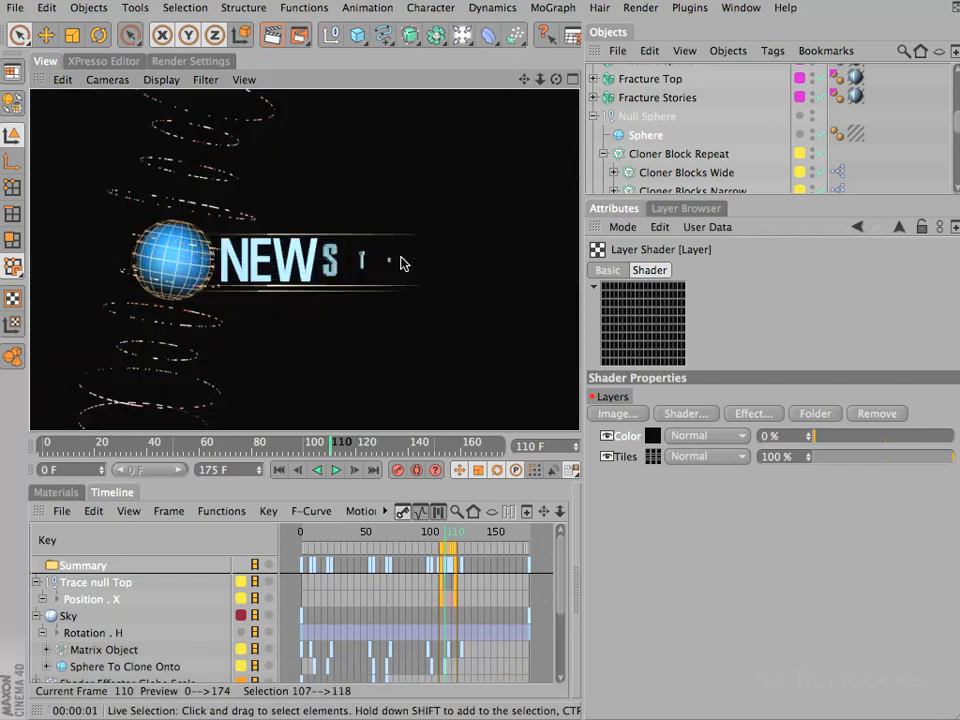
{"action": "left_click_drag", "start_coordinate": [448, 540], "coordinate": [433, 540]}
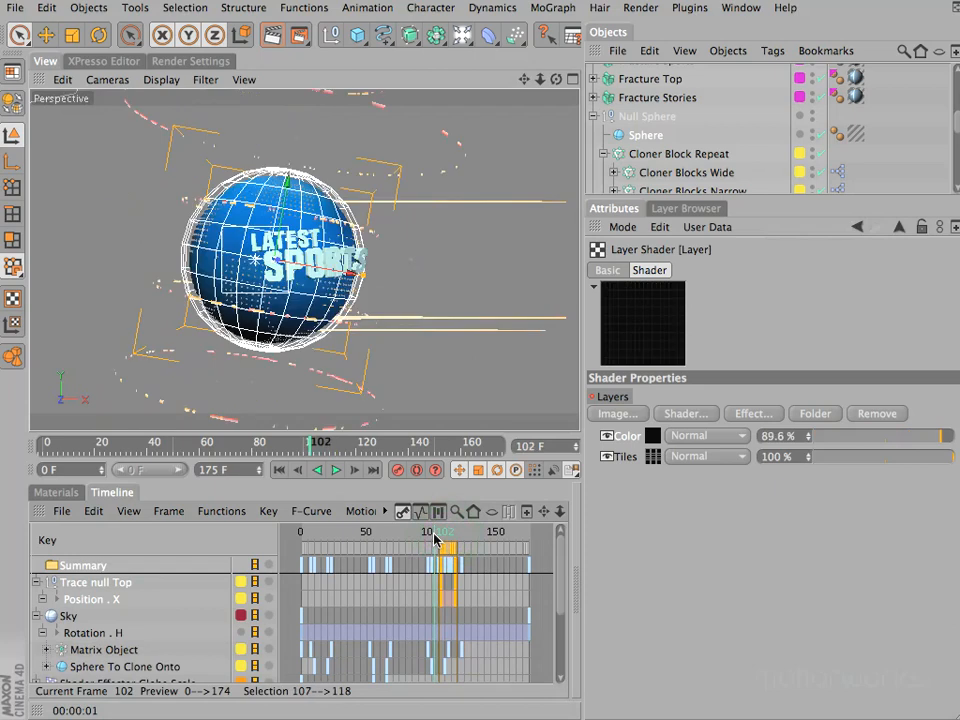
{"action": "key", "text": "g"}
{"action": "key", "text": "g"}
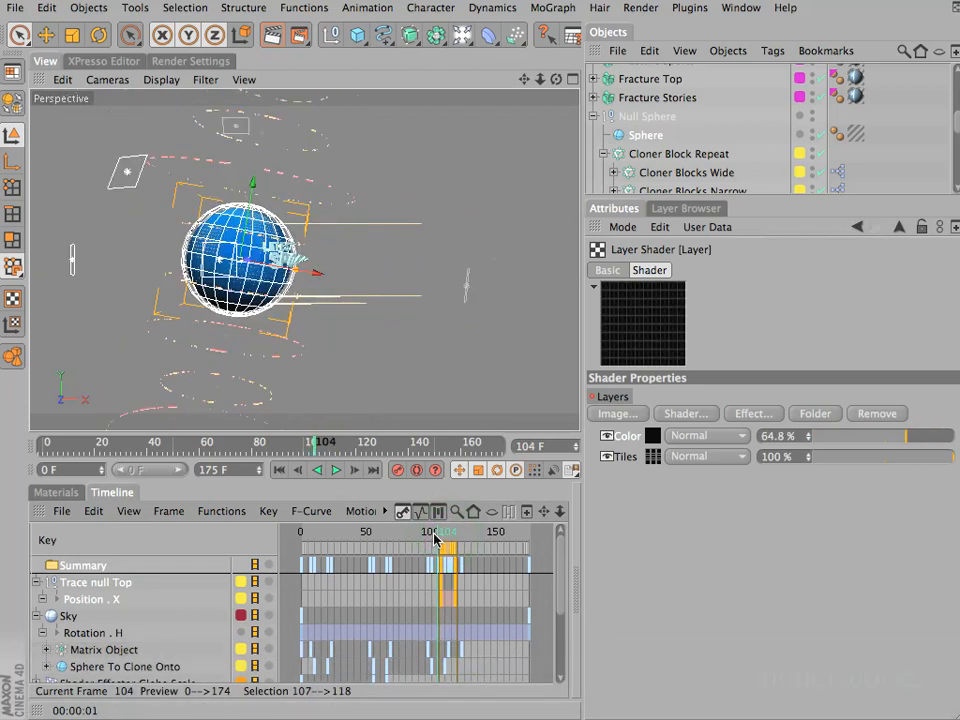
{"action": "key", "text": "g"}
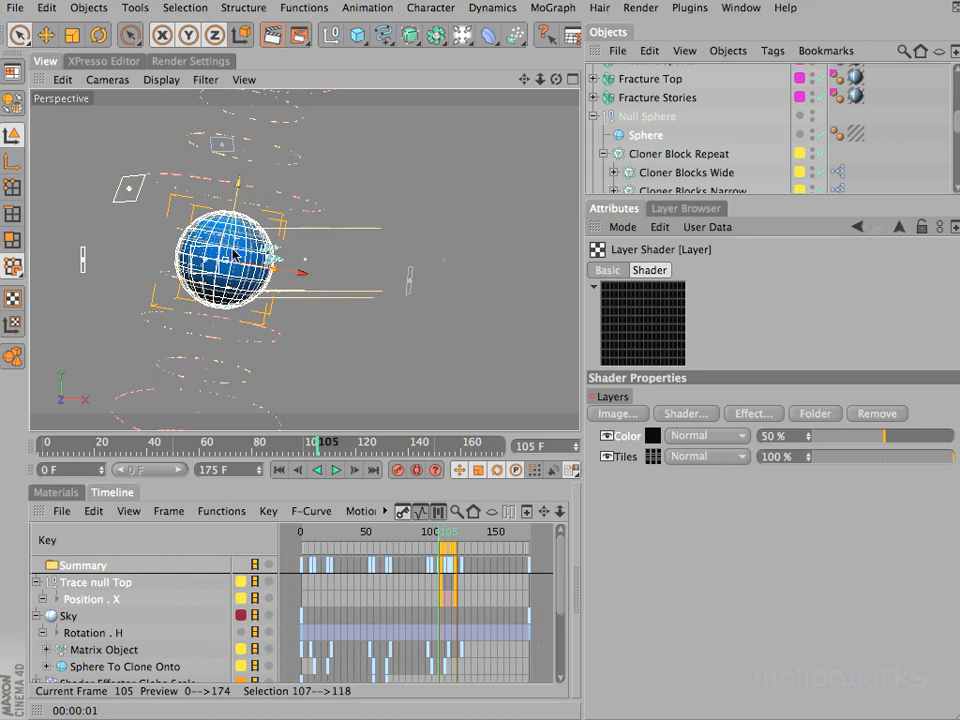
{"action": "key", "text": "super+r"}
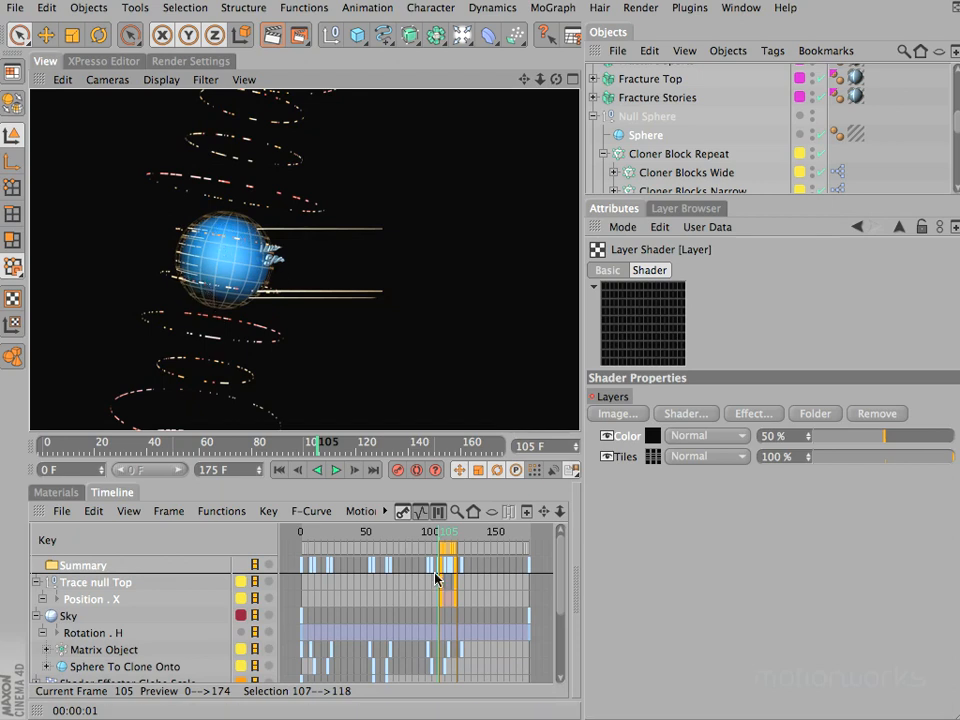
{"action": "key", "text": "f"}
{"action": "key", "text": "f"}
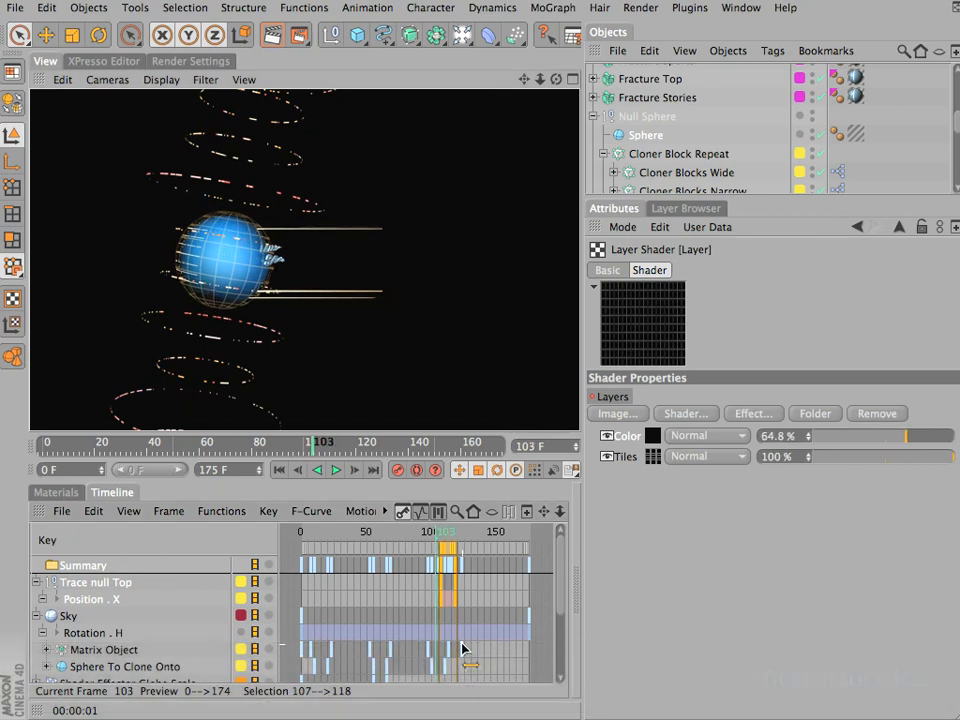
{"action": "key", "text": "f"}
{"action": "key", "text": "super+r"}
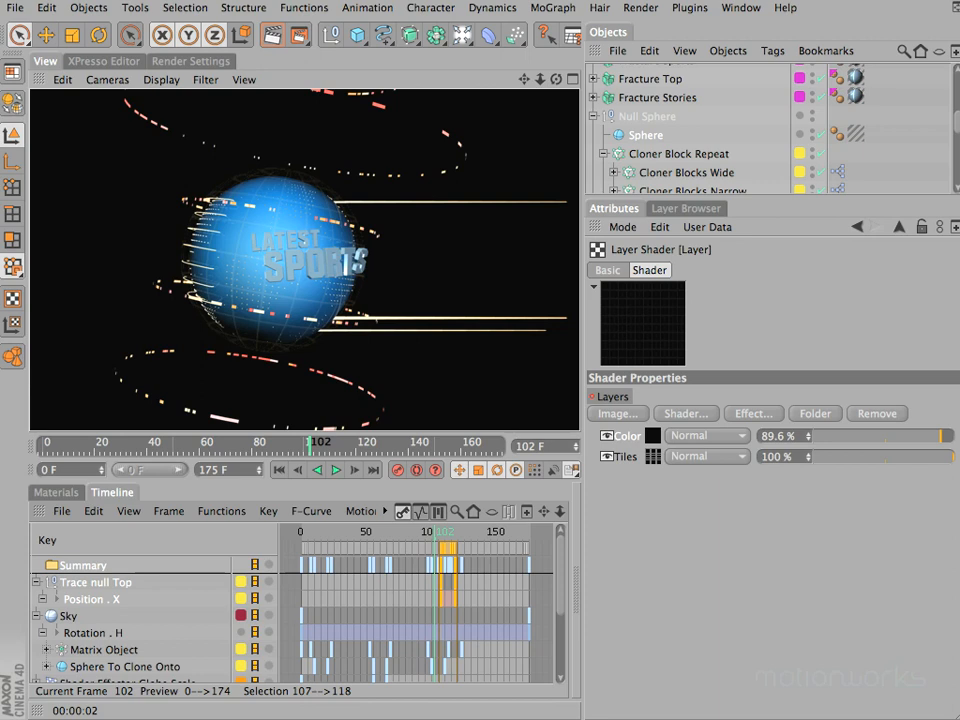
Add Compositing tags to the Sweep Text Middle Lines, Sweep Text Lines and Sweep Globe Lines objects.
{"action": "left_click_drag", "start_coordinate": [765, 197], "coordinate": [761, 443]}
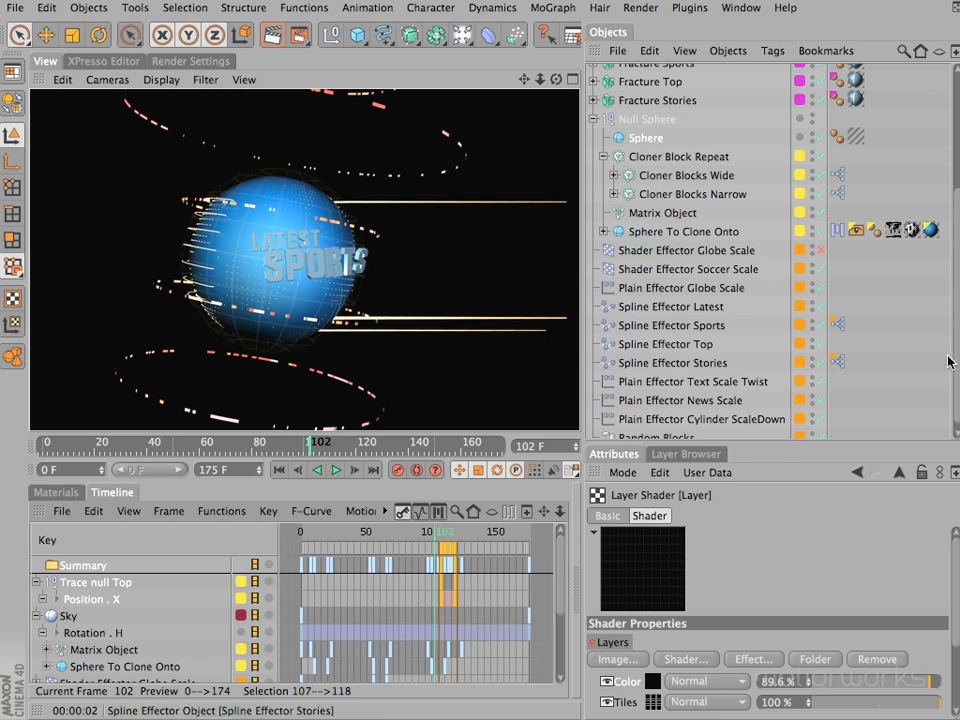
{"action": "left_click_drag", "start_coordinate": [956, 370], "coordinate": [953, 194]}
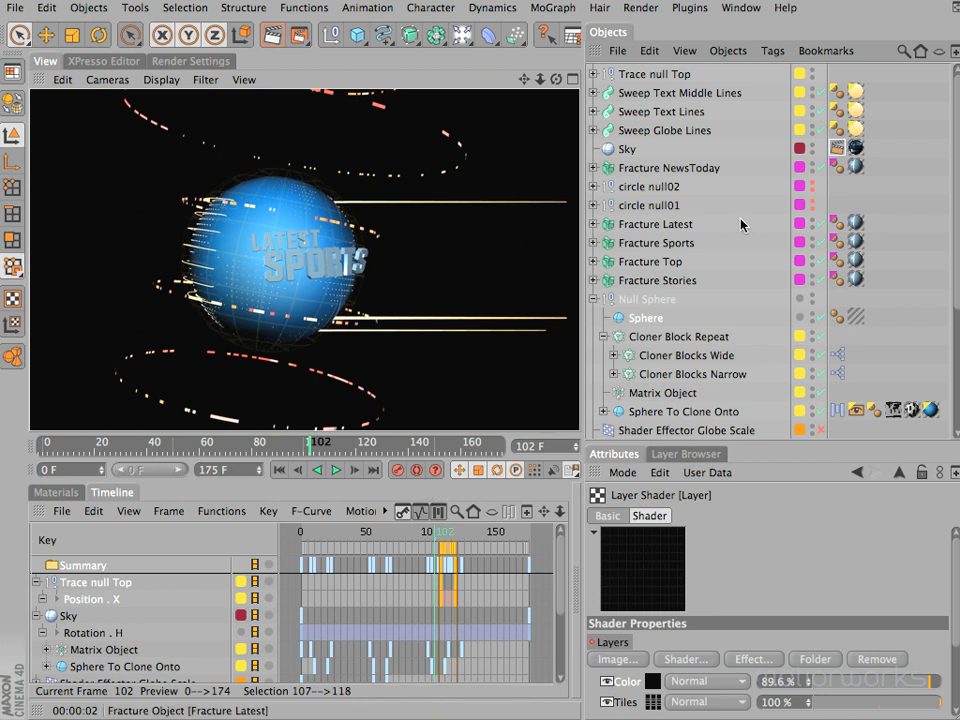
{"action": "left_click", "coordinate": [671, 93]}
{"action": "left_click", "coordinate": [658, 111], "text": "shift"}
{"action": "left_click", "coordinate": [668, 130], "text": "shift"}
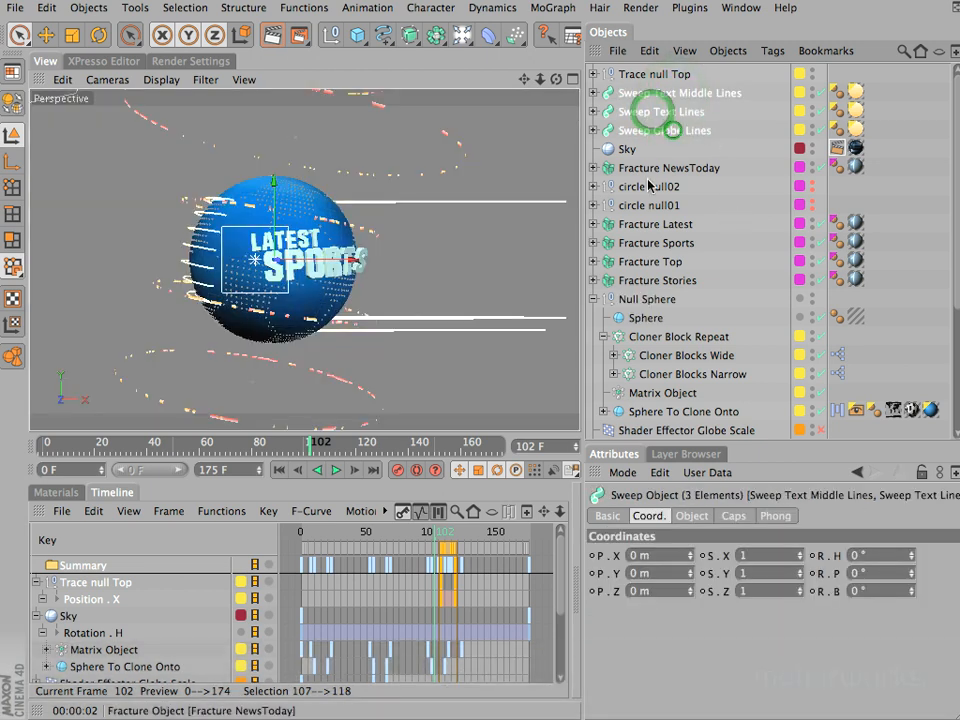
{"action": "left_click", "coordinate": [772, 50]}
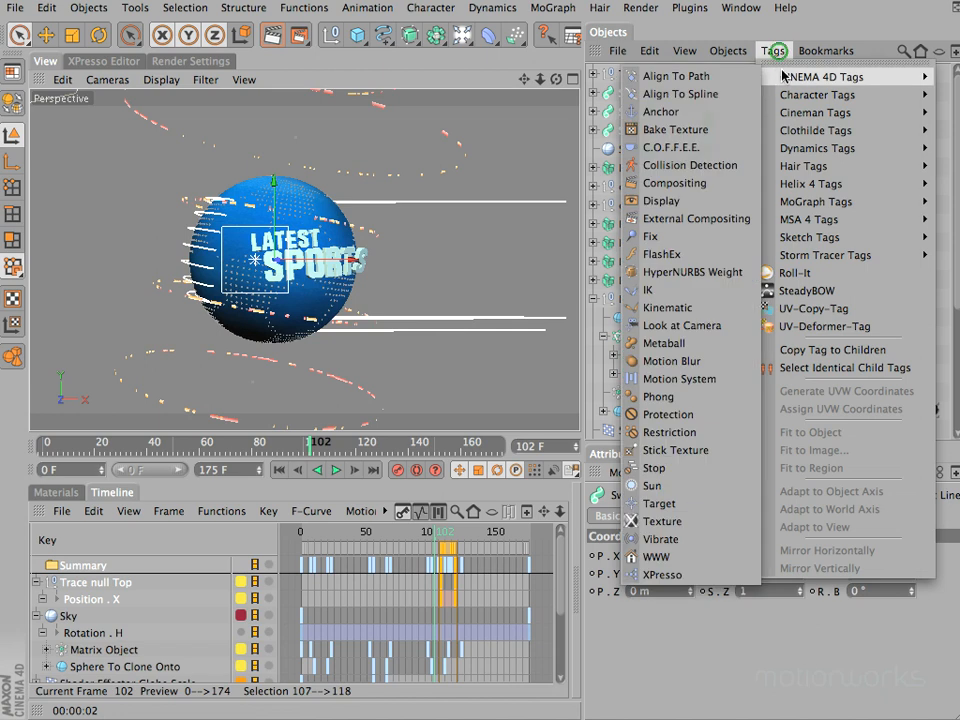
{"action": "left_click", "coordinate": [666, 184]}
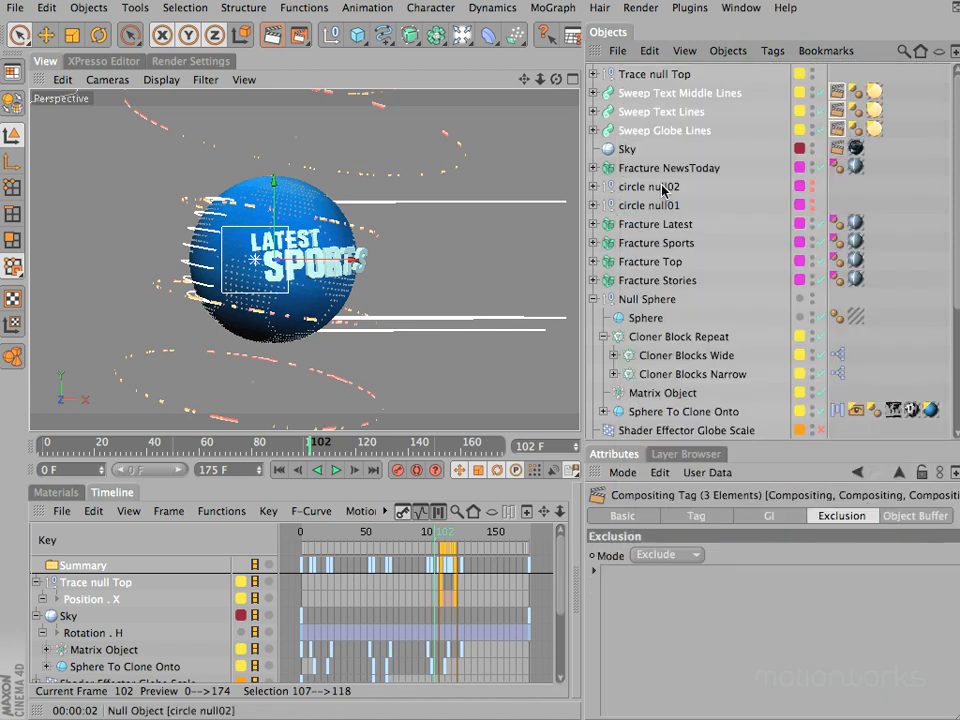
Enable object buffer 1 in the three Sweep objects' Compositing tags.
{"action": "left_click", "coordinate": [900, 516]}
{"action": "left_click_drag", "start_coordinate": [792, 447], "coordinate": [758, 213]}
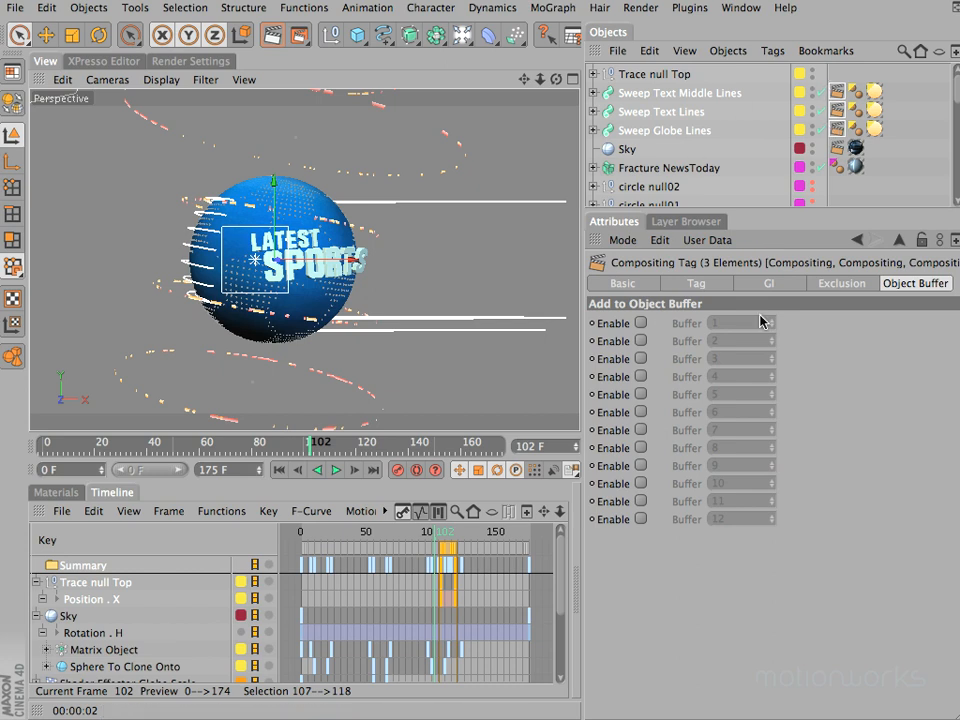
{"action": "left_click", "coordinate": [640, 322]}
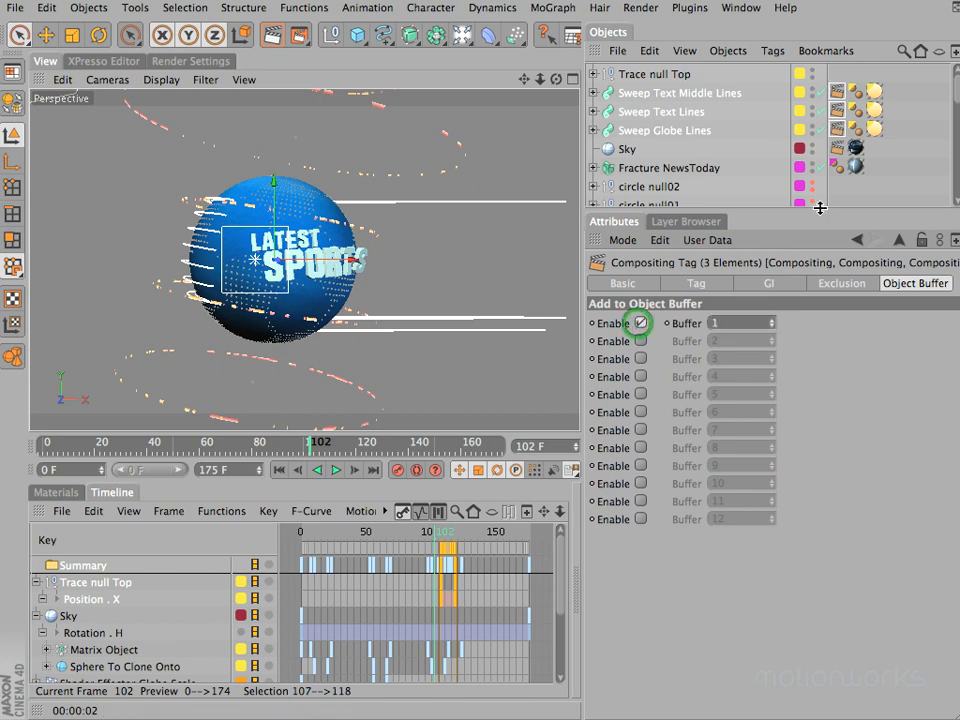
Copy the Sweep Globe Lines Compositing tag to Fracture NewsToday and switch the copy from object buffer 1 to buffer 2.
{"action": "left_click_drag", "start_coordinate": [814, 208], "coordinate": [817, 432]}
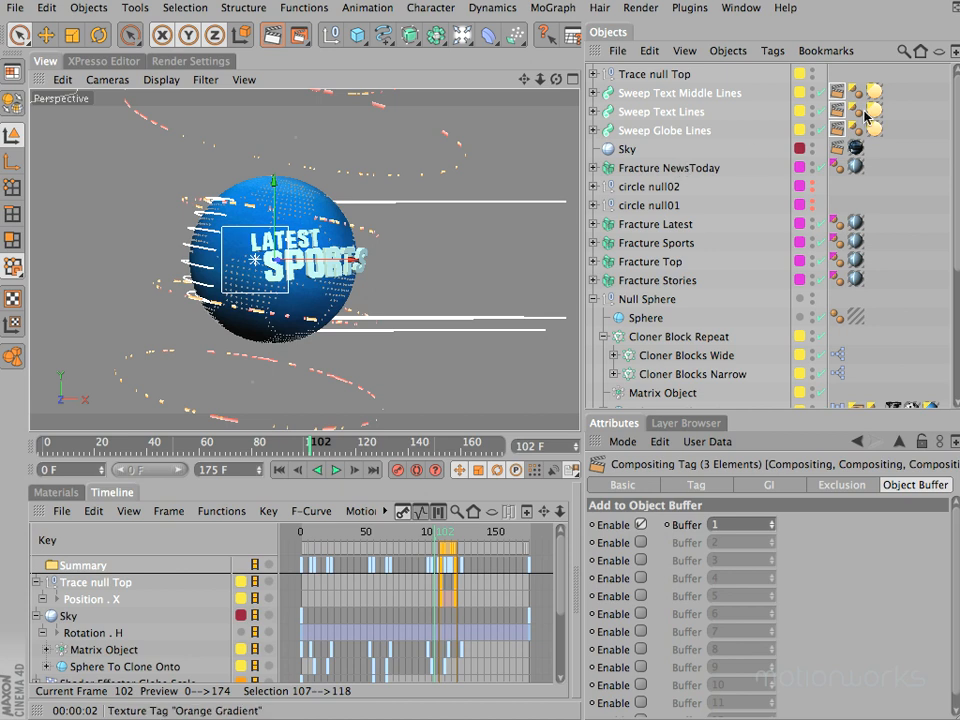
{"action": "left_click", "coordinate": [836, 131]}
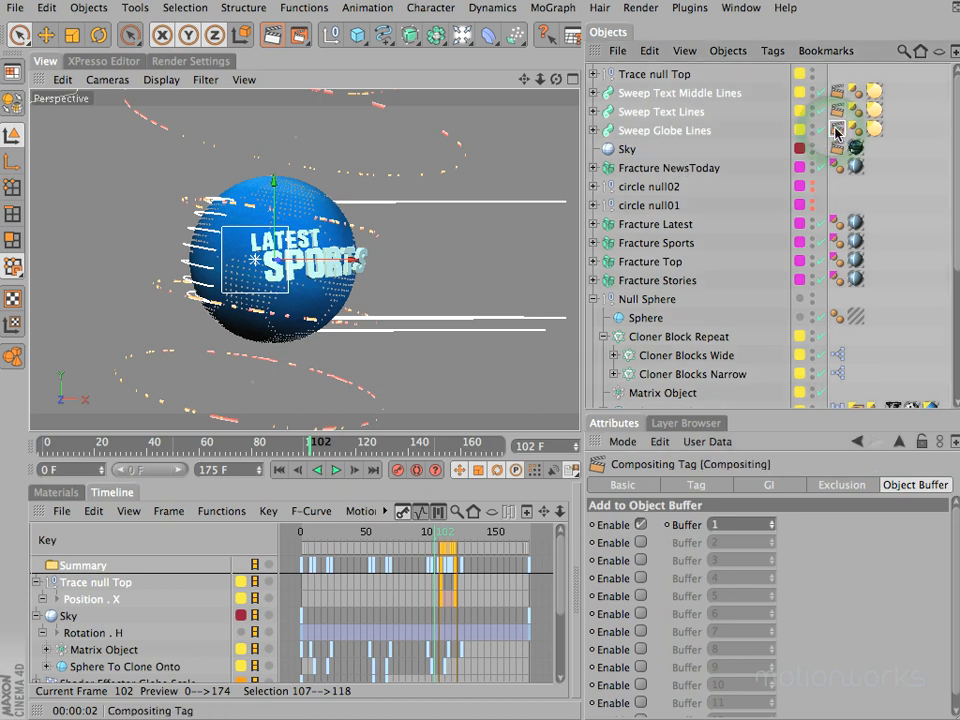
{"action": "left_click_drag", "start_coordinate": [836, 131], "coordinate": [838, 167], "text": "ctrl"}
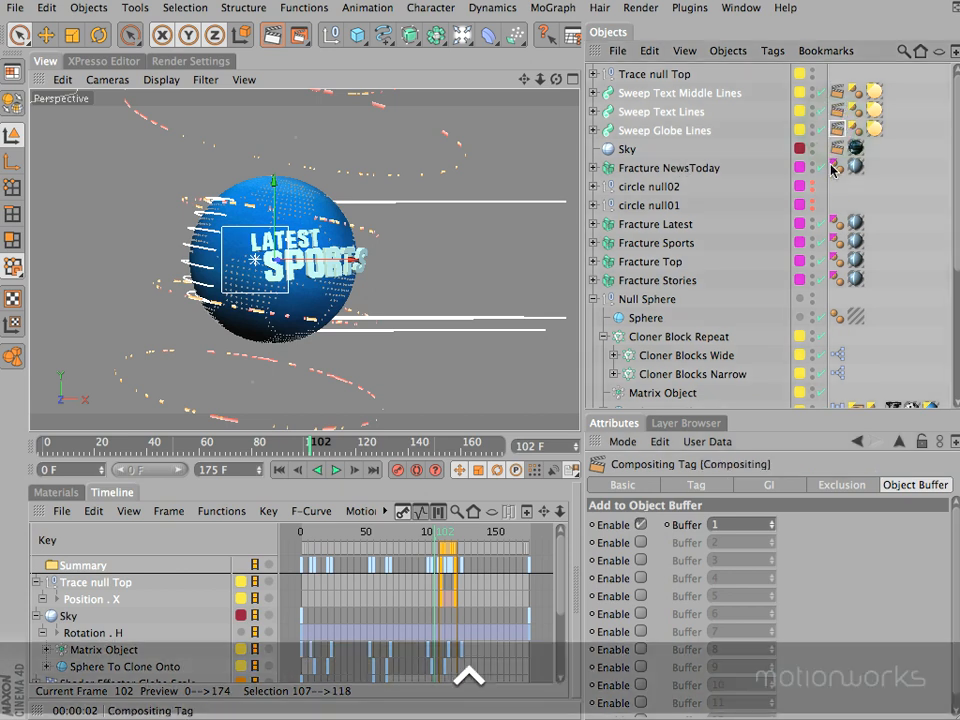
{"action": "left_click", "coordinate": [636, 168]}
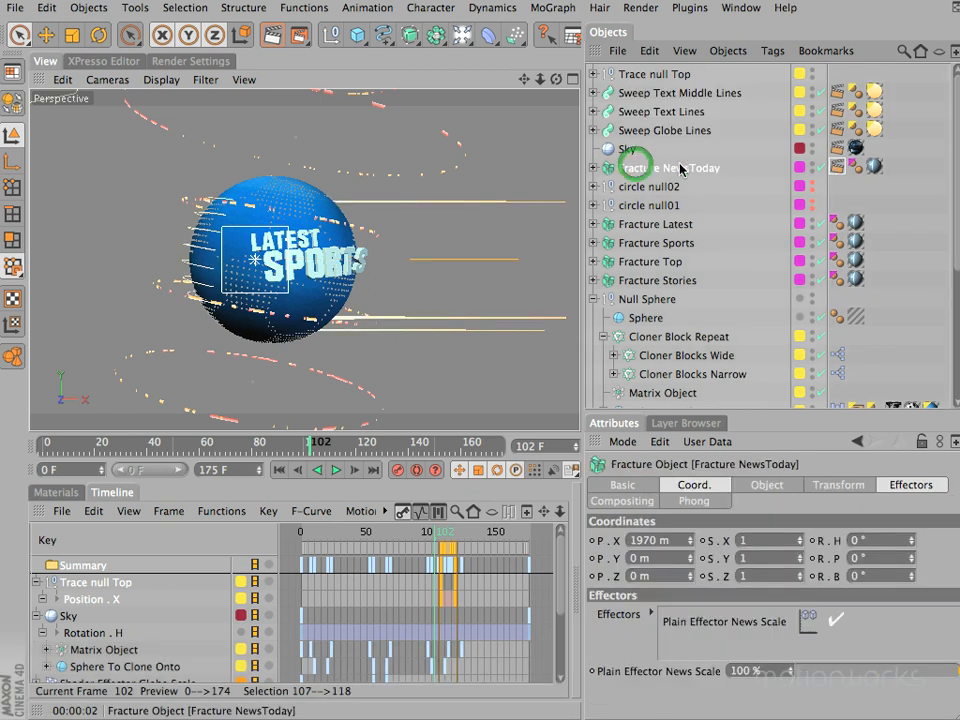
{"action": "left_click", "coordinate": [836, 165]}
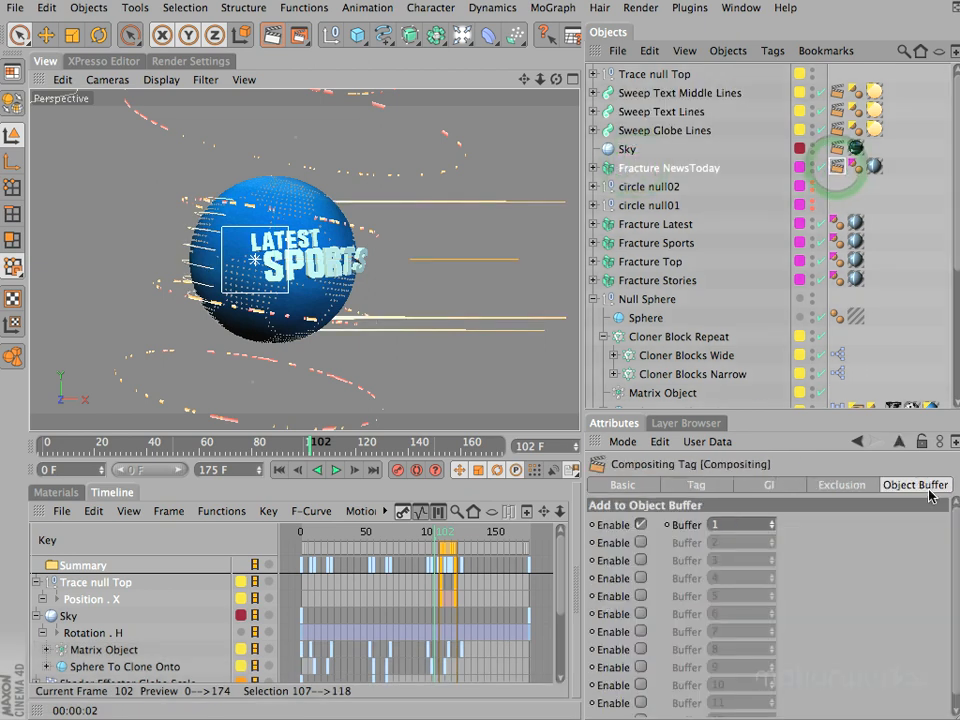
{"action": "left_click", "coordinate": [640, 524]}
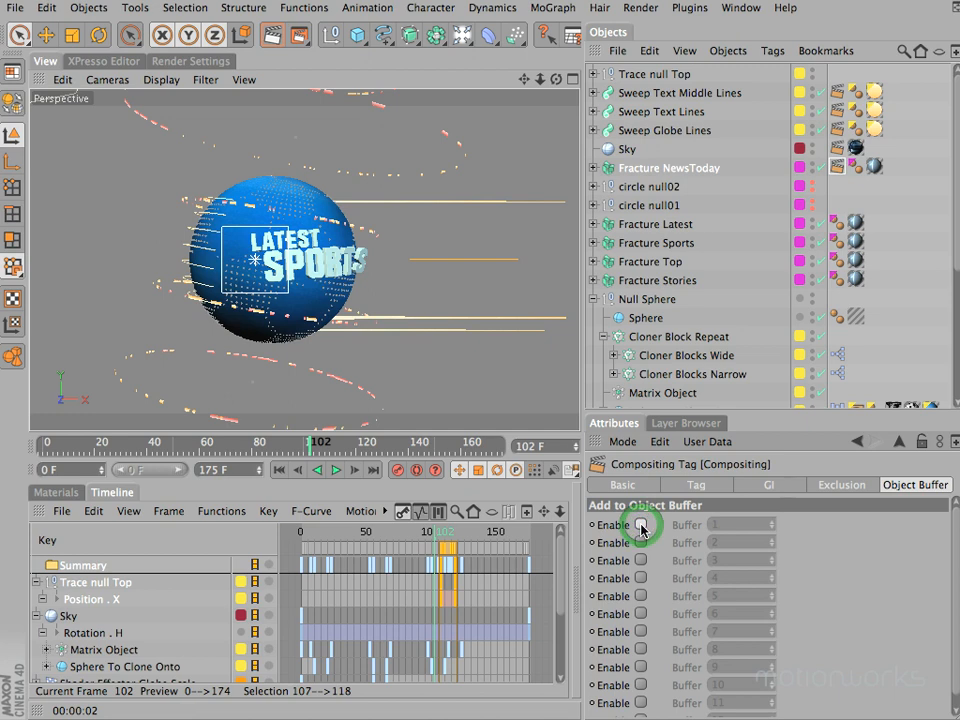
{"action": "left_click", "coordinate": [640, 543]}
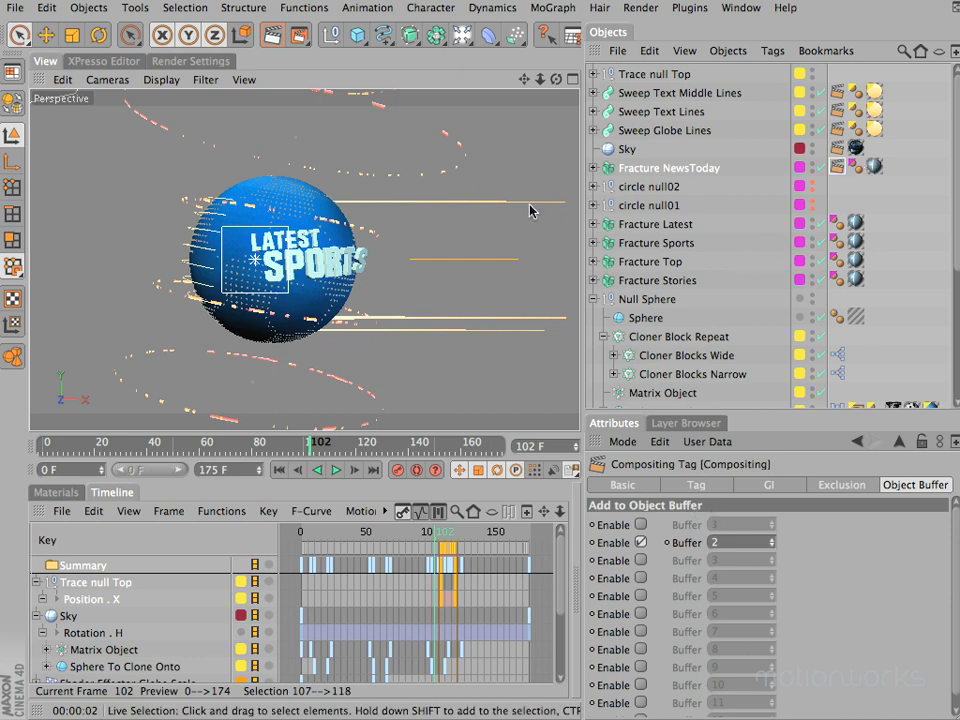
Copy the Fracture NewsToday Compositing tag to Fracture Latest, Fracture Sports, Fracture Top and Fracture Stories.
{"action": "left_click", "coordinate": [838, 167]}
{"action": "left_click_drag", "start_coordinate": [838, 167], "coordinate": [834, 280], "text": "ctrl"}
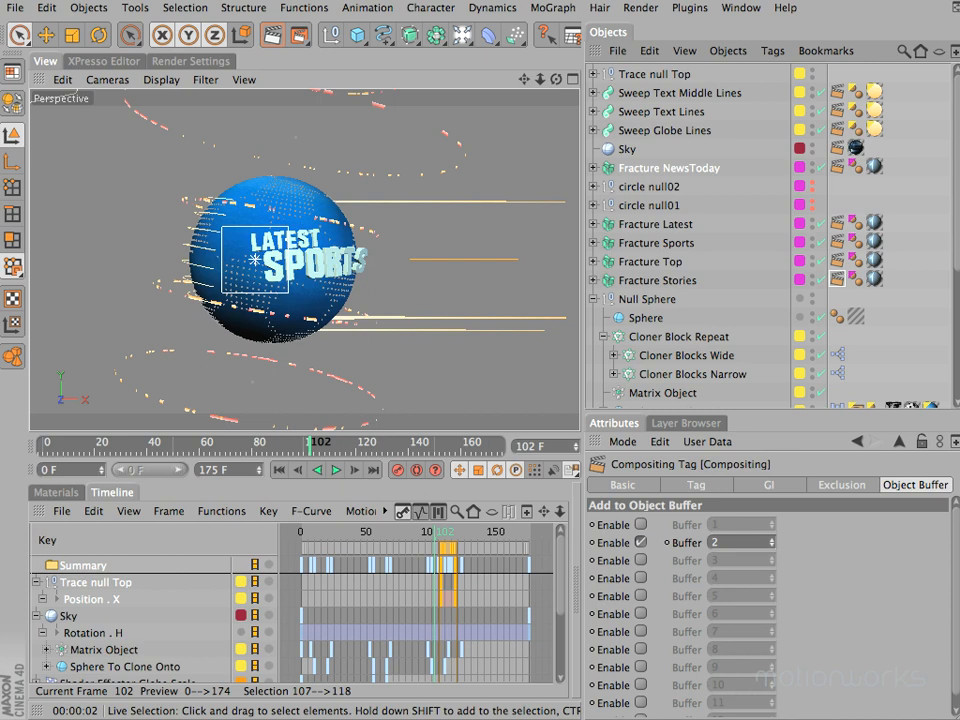
Copy the Fracture Stories Compositing tag to Cloner Block Repeat and switch the copy from object buffer 2 to buffer 3.
{"action": "scroll", "coordinate": [640, 243], "scroll_direction": "down", "scroll_amount": 5}
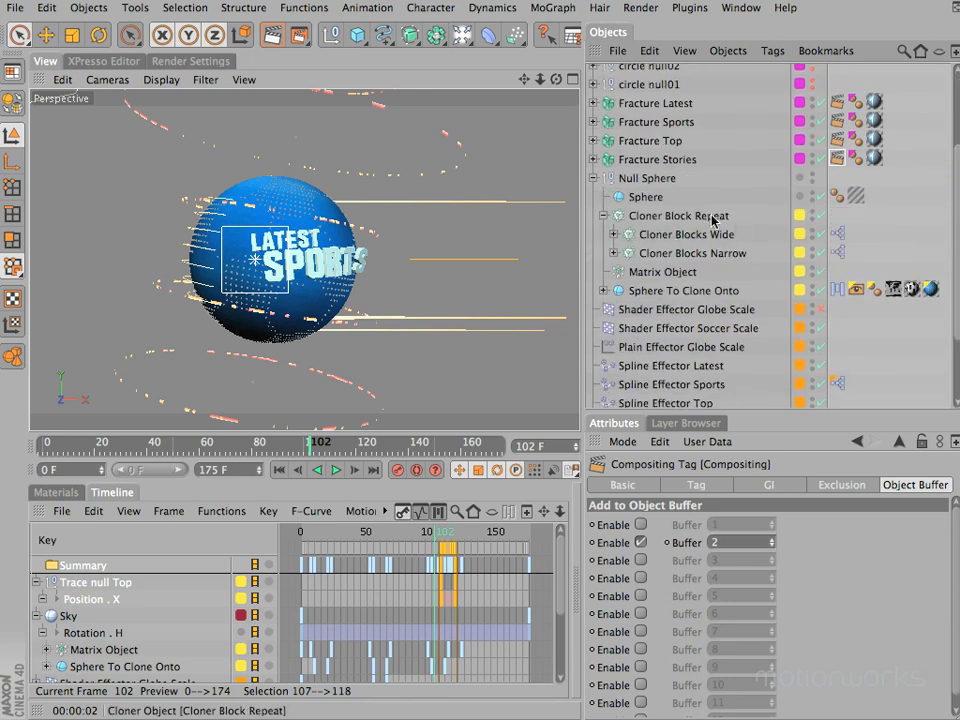
{"action": "left_click_drag", "start_coordinate": [837, 158], "coordinate": [837, 215]}
{"action": "left_click", "coordinate": [641, 543]}
{"action": "left_click", "coordinate": [641, 560]}
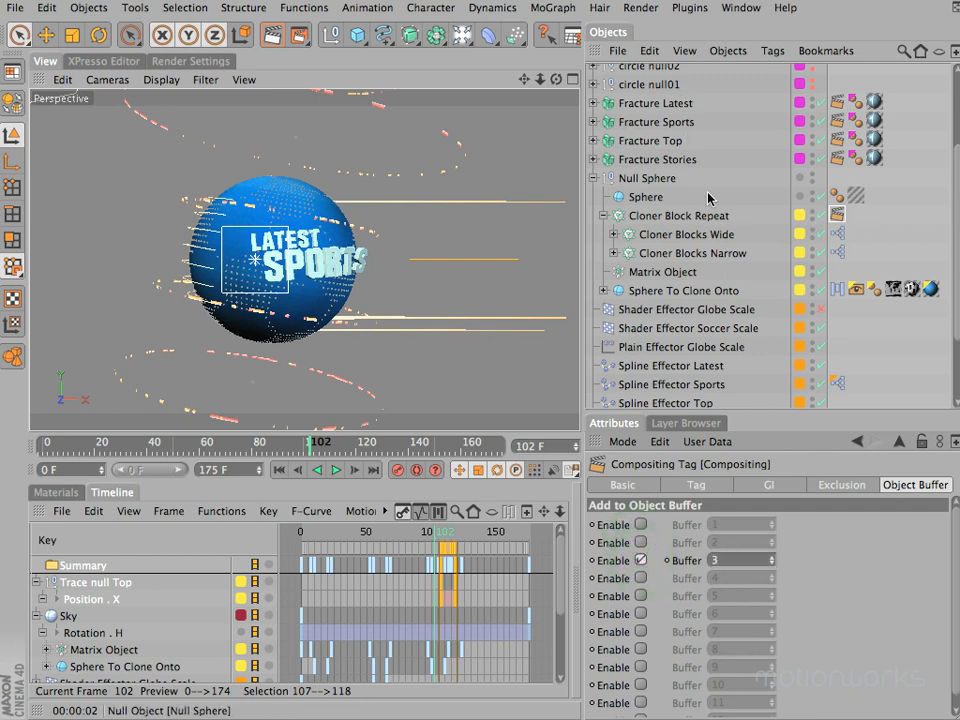
Copy the Cloner Block Repeat Compositing tag to Sphere To Clone Onto and switch the copy from object buffer 3 to buffer 4.
{"action": "scroll", "coordinate": [944, 226], "scroll_direction": "down", "scroll_amount": 2}
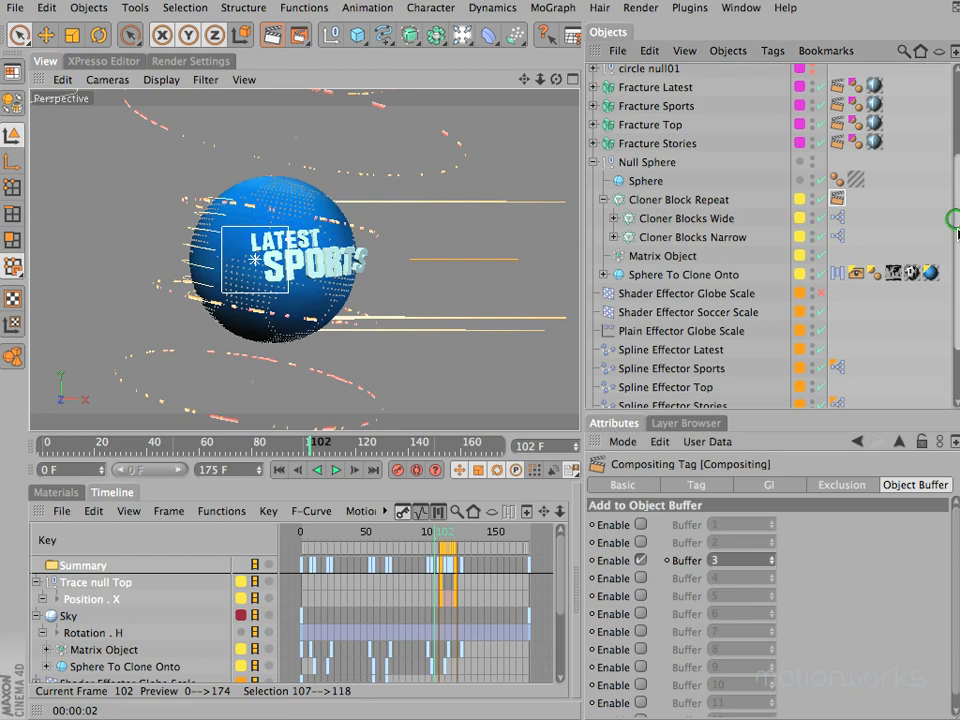
{"action": "left_click", "coordinate": [648, 267]}
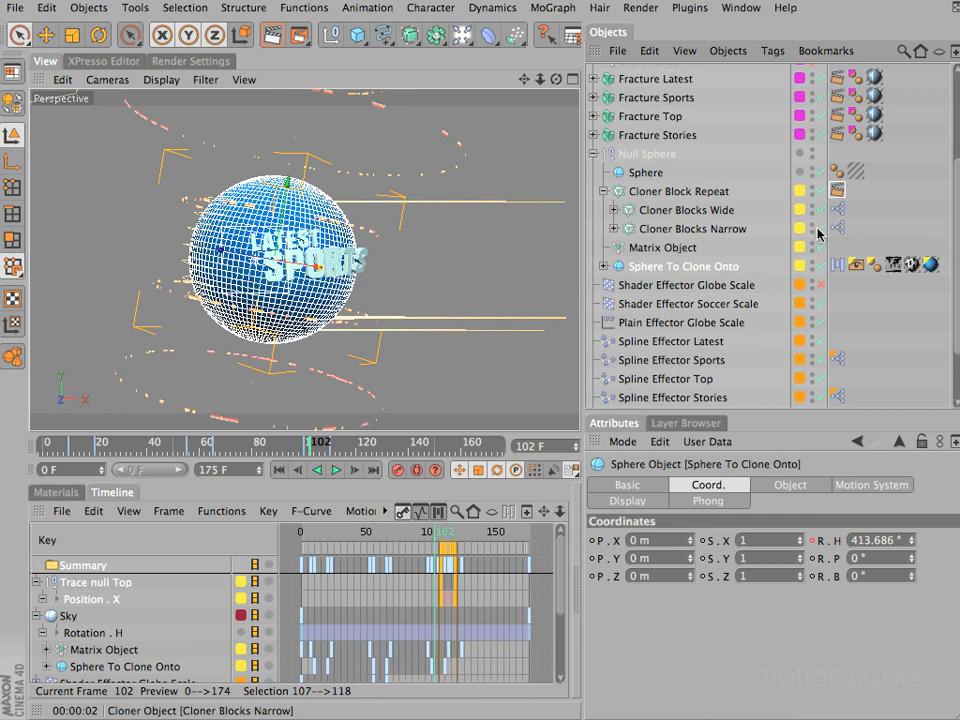
{"action": "left_click_drag", "start_coordinate": [837, 189], "coordinate": [831, 266], "text": "ctrl"}
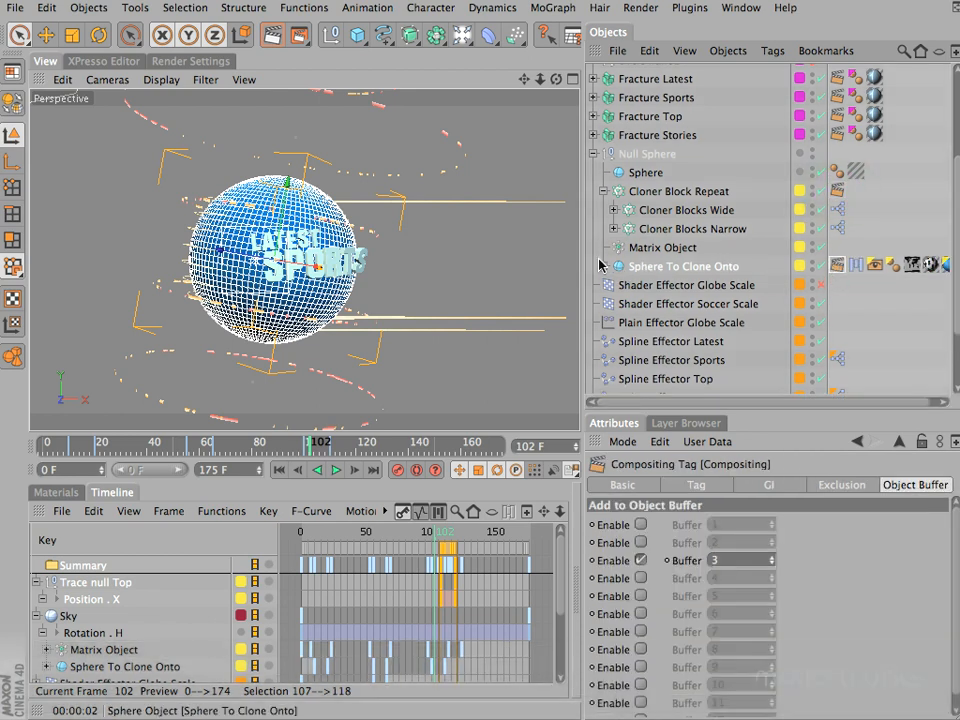
{"action": "left_click", "coordinate": [603, 266]}
{"action": "left_click", "coordinate": [603, 266]}
{"action": "left_click", "coordinate": [640, 561]}
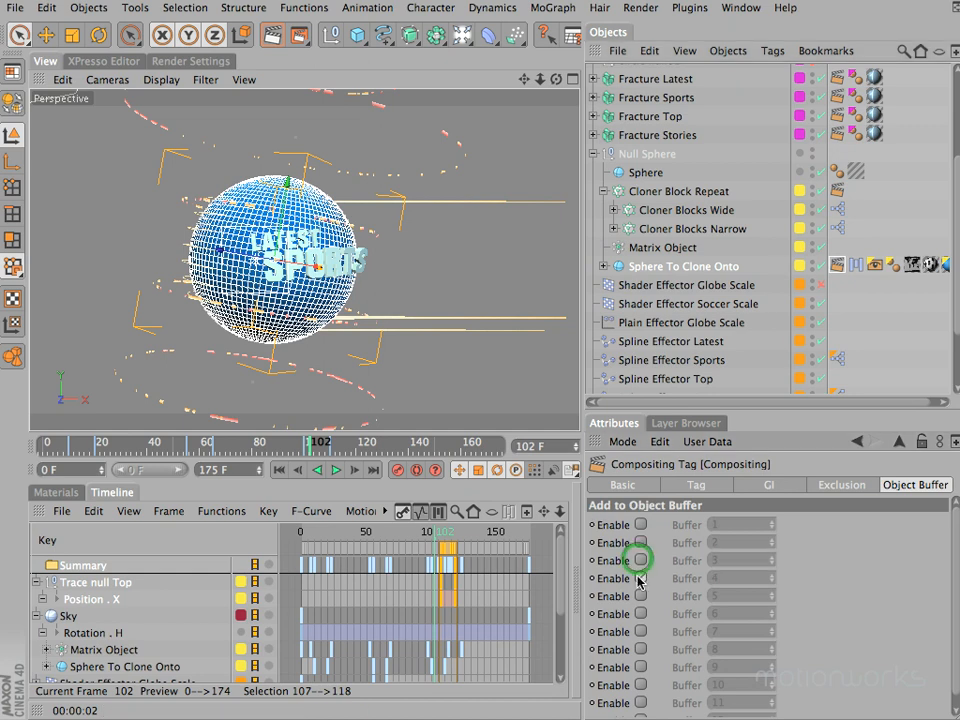
{"action": "left_click", "coordinate": [640, 578]}
Copy the Sphere To Clone Onto Compositing tag to Sphere under Null Sphere and switch the copy from object buffer 4 to buffer 5.
{"action": "left_click_drag", "start_coordinate": [957, 242], "coordinate": [957, 268]}
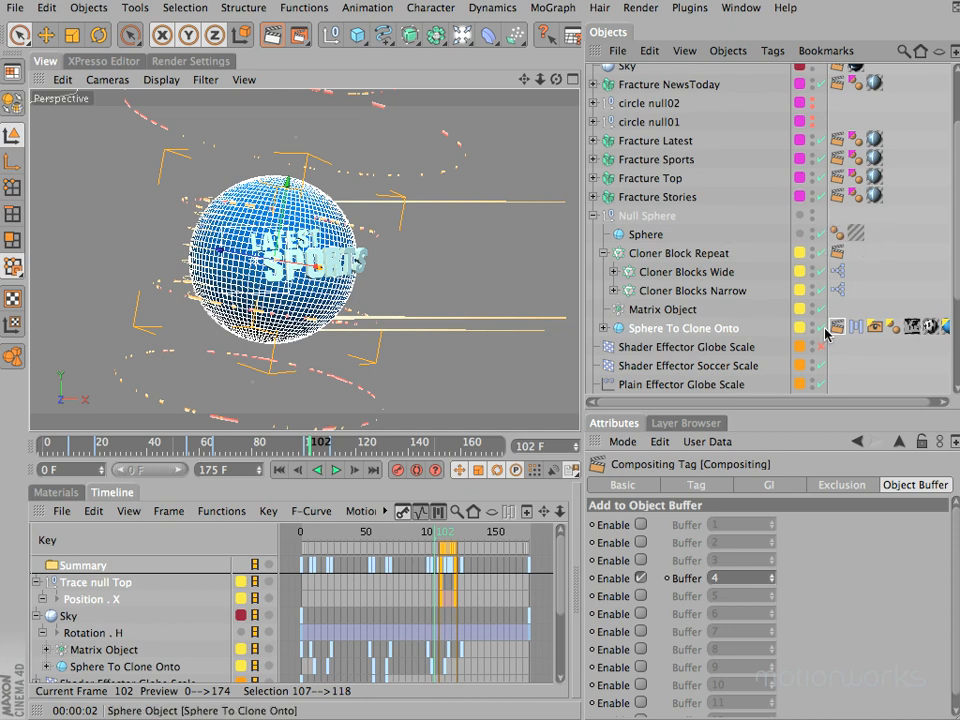
{"action": "left_click_drag", "start_coordinate": [836, 326], "coordinate": [835, 235], "text": "ctrl"}
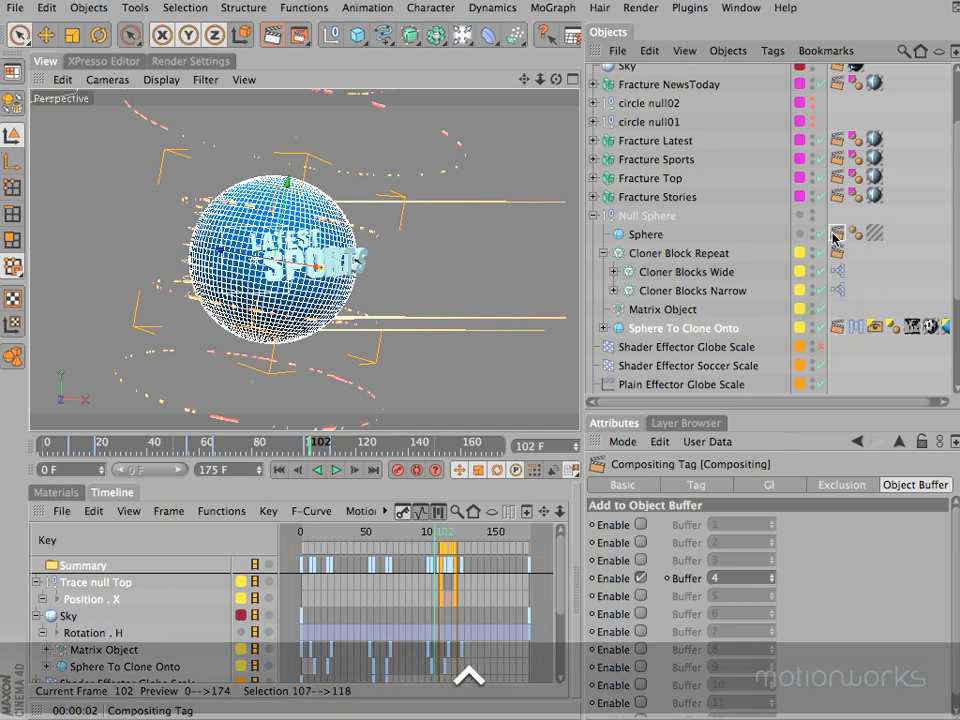
{"action": "left_click", "coordinate": [640, 578]}
{"action": "left_click", "coordinate": [640, 596]}
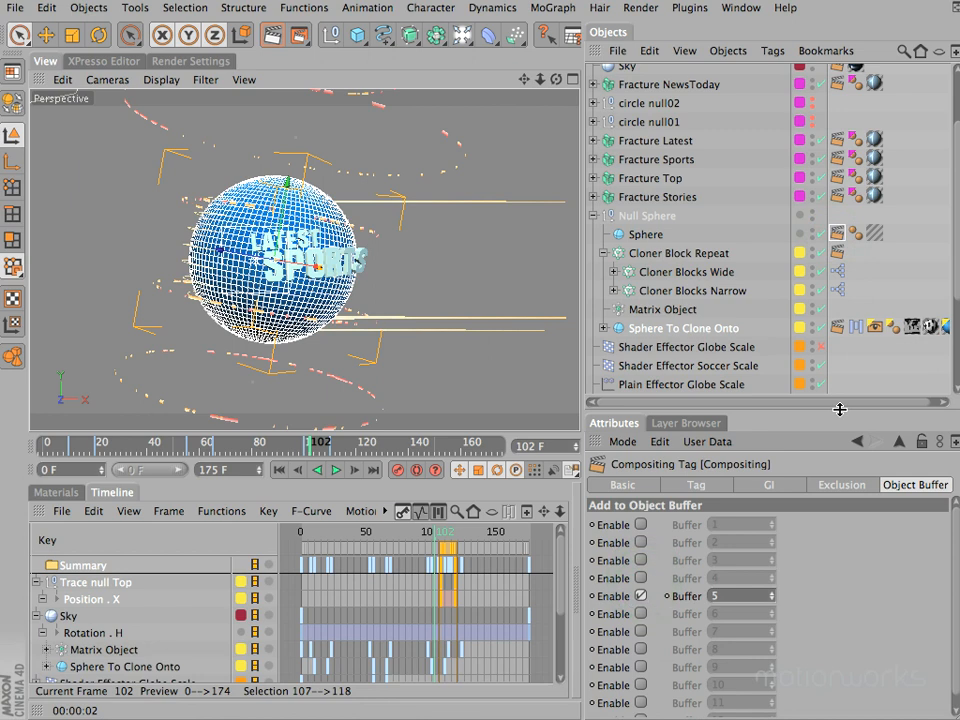
Add External Compositing tags to Trace null Top, Trace null middle and Trace null bottom.
{"action": "left_click_drag", "start_coordinate": [840, 409], "coordinate": [837, 431]}
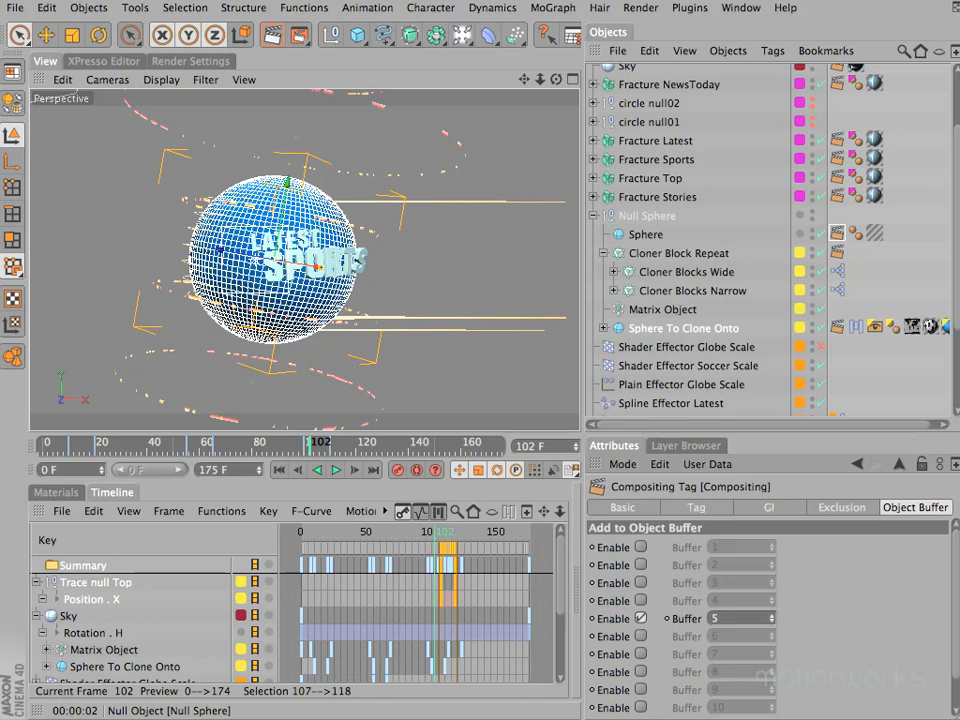
{"action": "left_click_drag", "start_coordinate": [957, 289], "coordinate": [959, 237]}
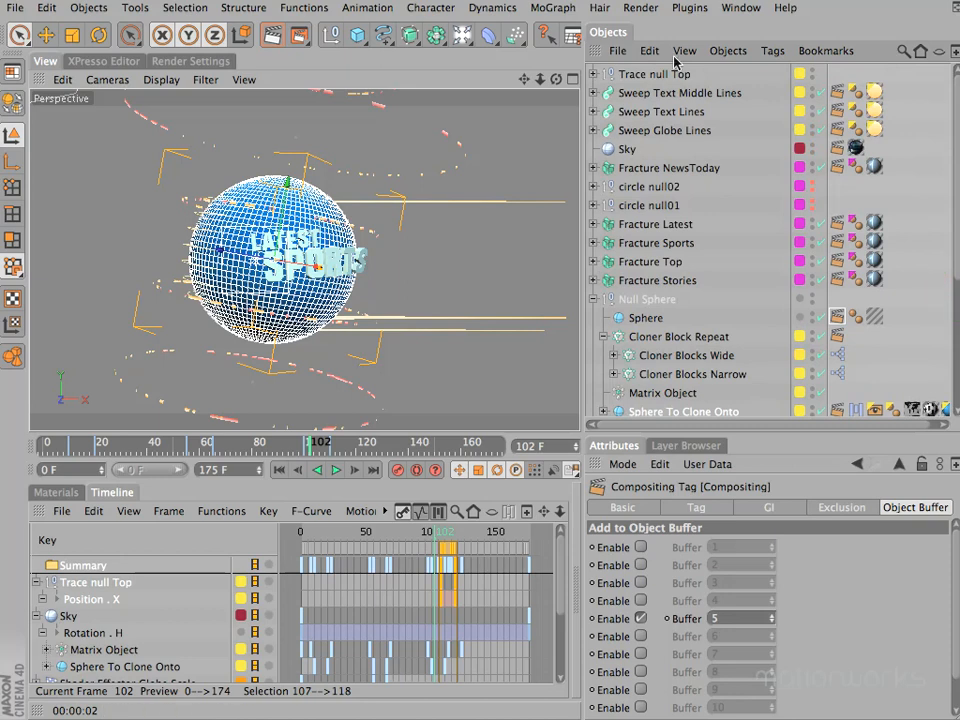
{"action": "left_click", "coordinate": [592, 74]}
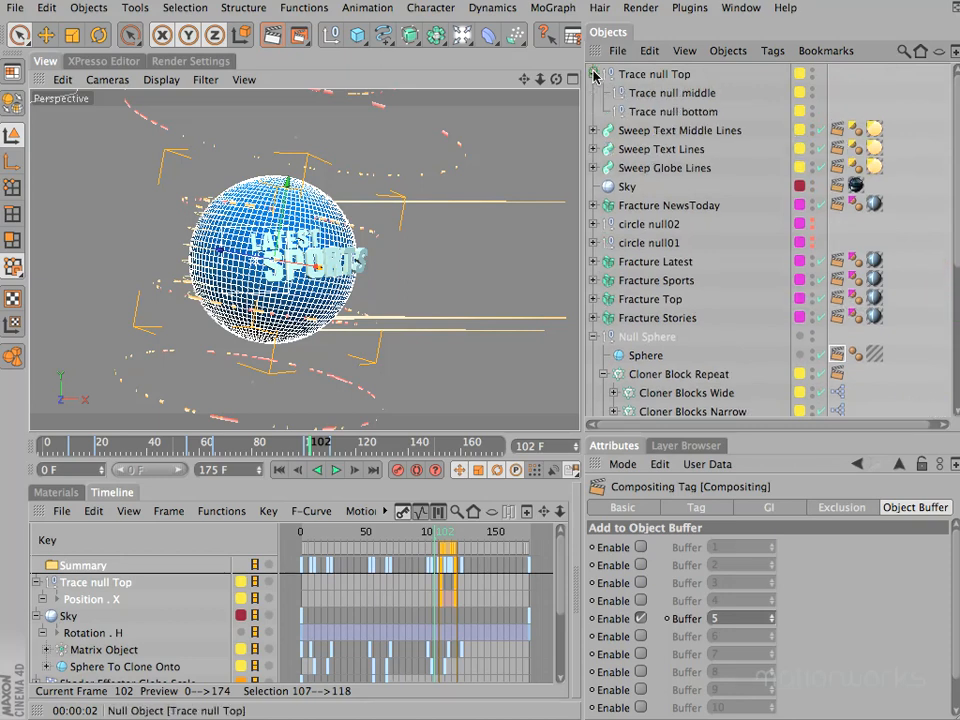
{"action": "left_click", "coordinate": [645, 74]}
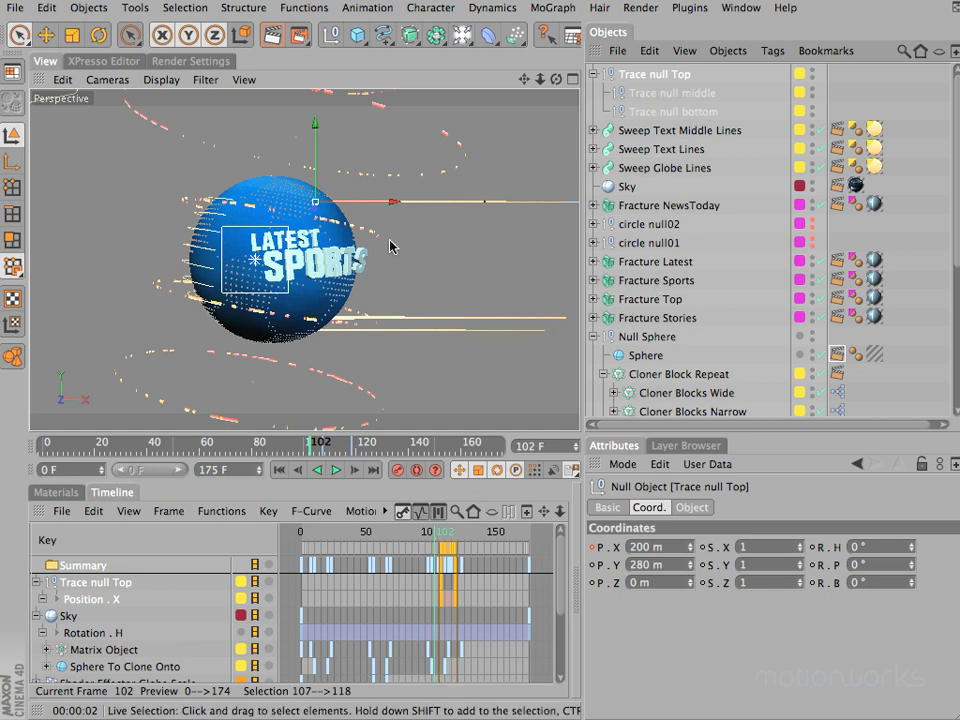
{"action": "left_click", "coordinate": [672, 93]}
{"action": "left_click", "coordinate": [672, 111]}
{"action": "left_click", "coordinate": [661, 76]}
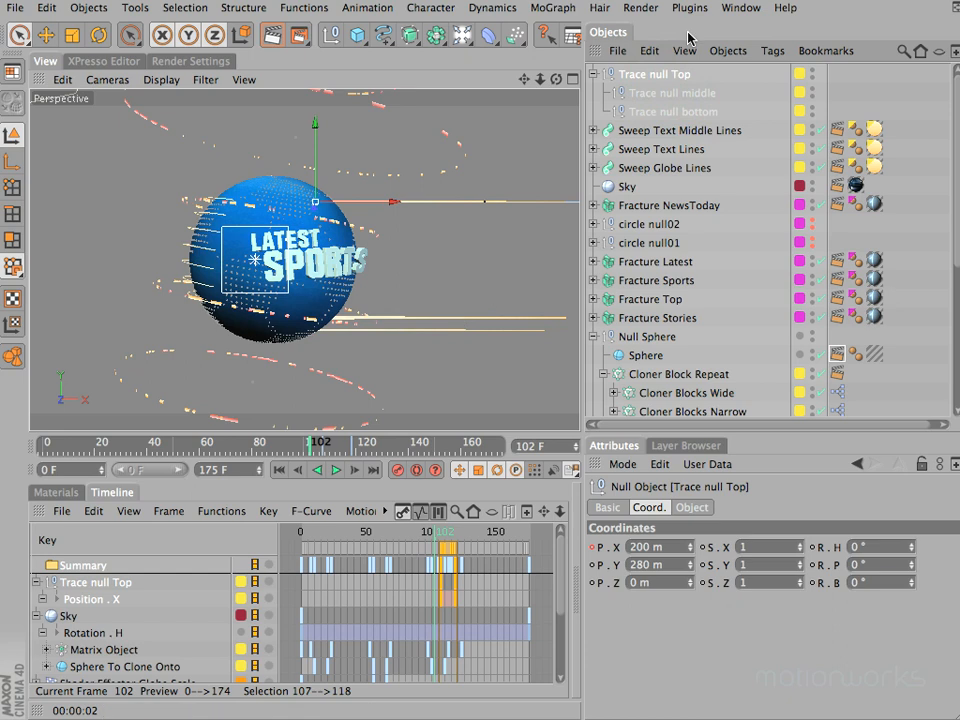
{"action": "left_click", "coordinate": [667, 111], "text": "shift"}
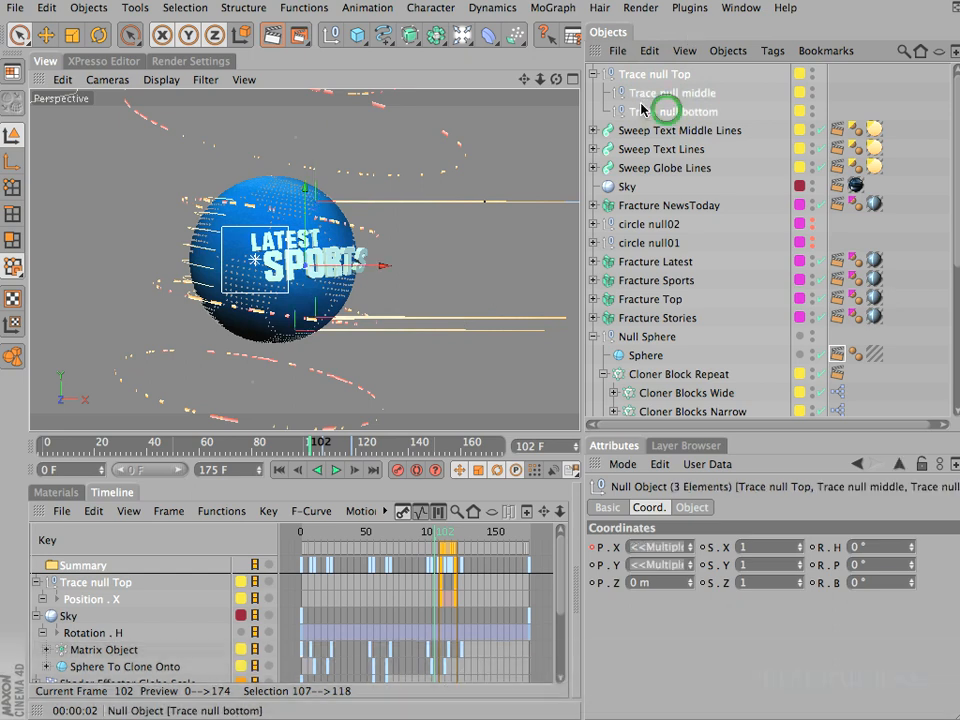
{"action": "left_click", "coordinate": [772, 50]}
{"action": "mouse_move", "coordinate": [785, 77]}
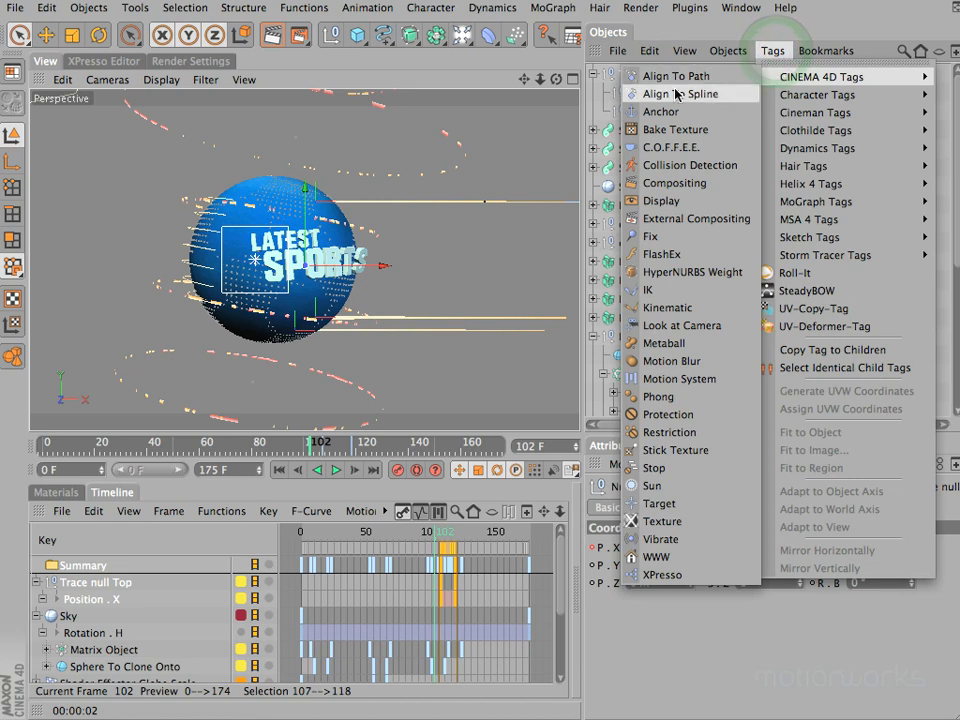
{"action": "left_click", "coordinate": [706, 218]}
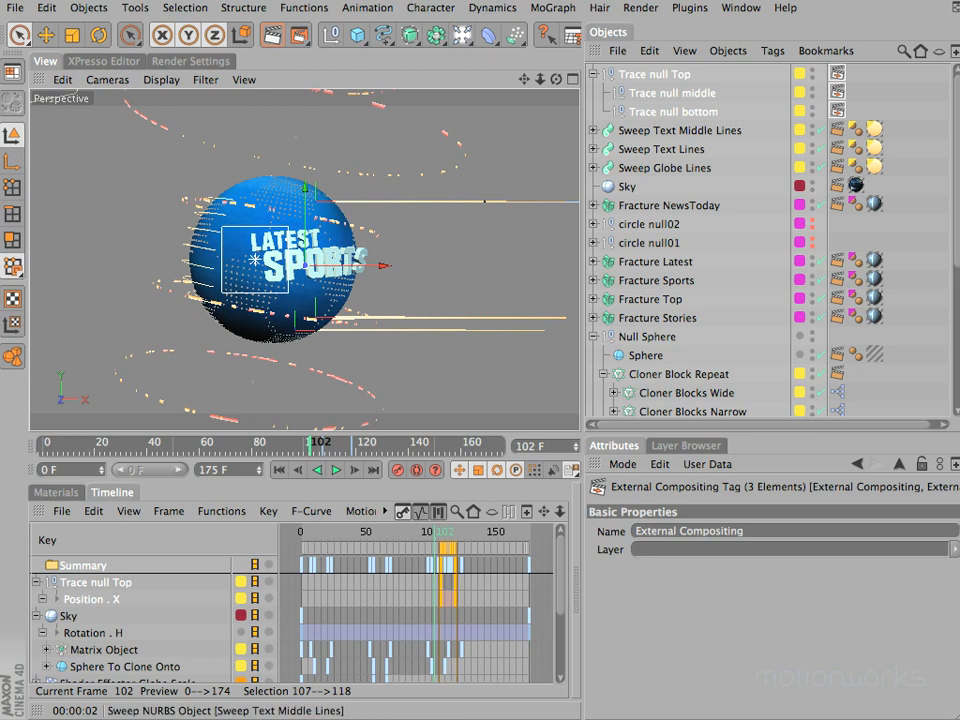
Enable Alpha Channel and Straight Alpha for the regular image in the render save settings.
{"action": "left_click", "coordinate": [640, 8]}
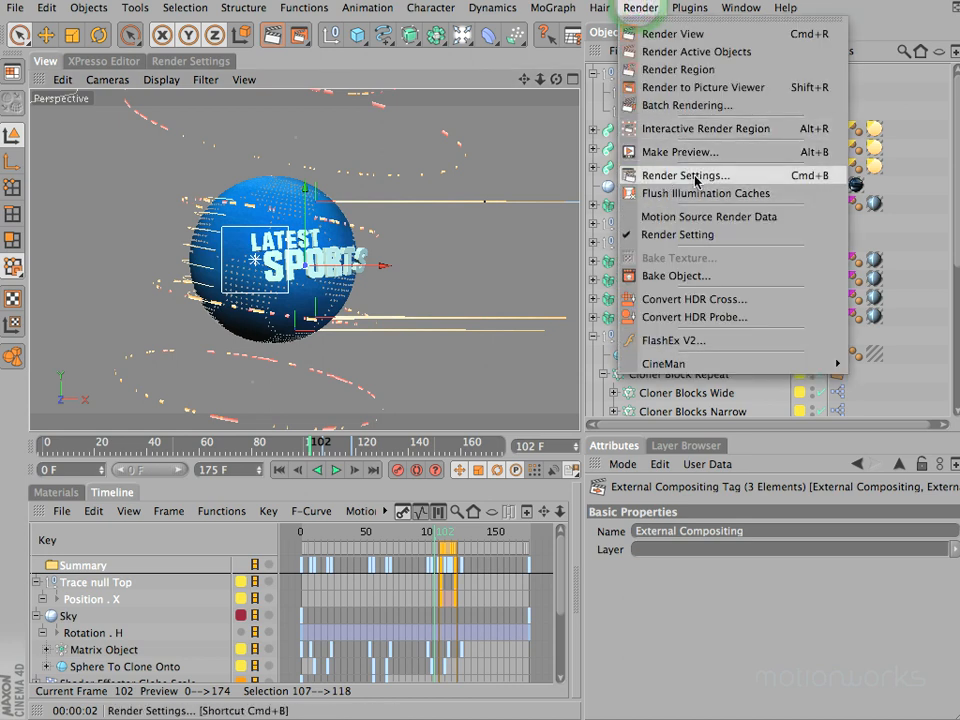
{"action": "left_click", "coordinate": [625, 172]}
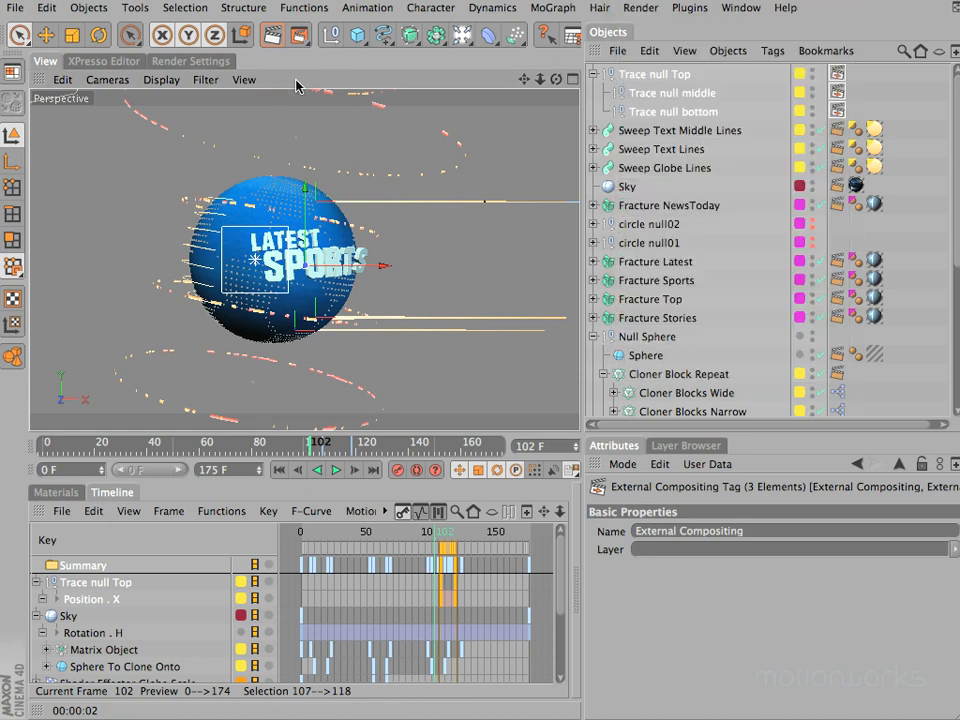
{"action": "left_click", "coordinate": [168, 62]}
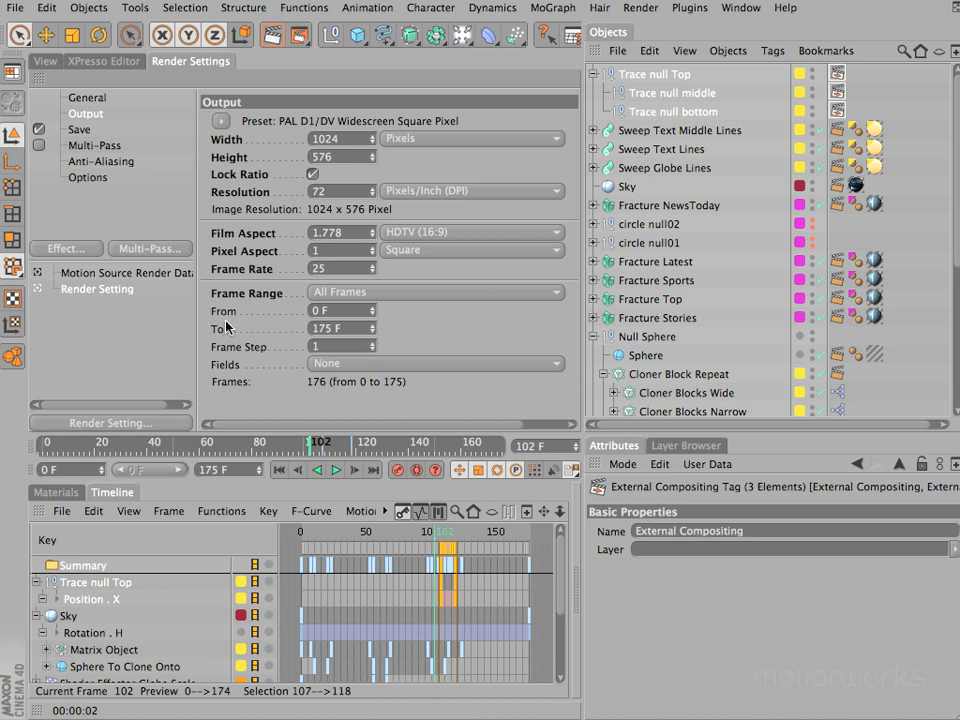
{"action": "left_click", "coordinate": [74, 131]}
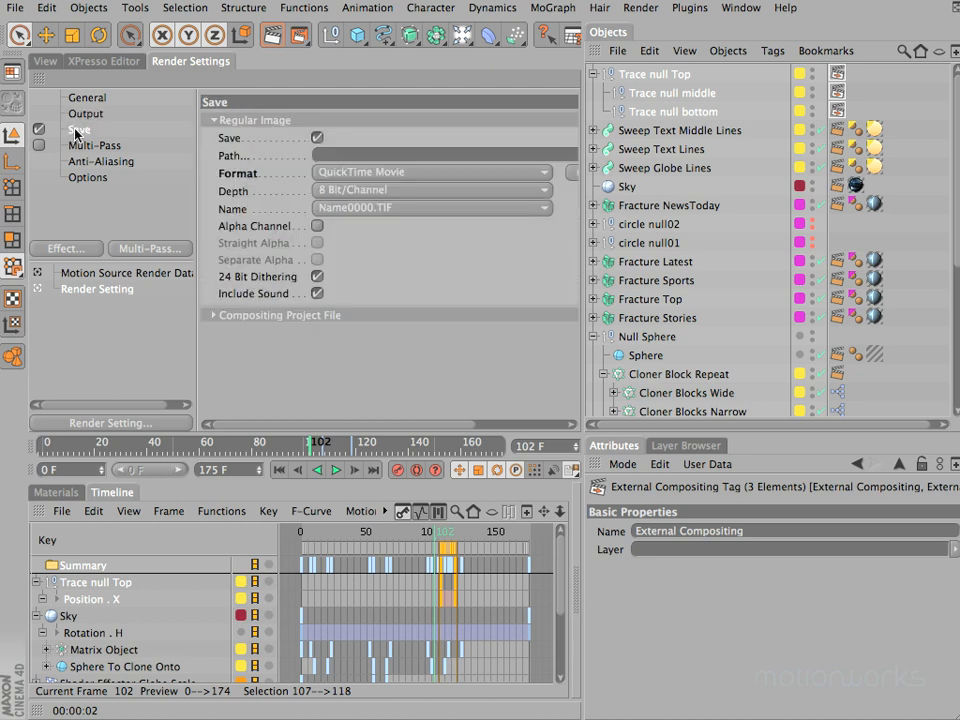
{"action": "left_click_drag", "start_coordinate": [584, 222], "coordinate": [708, 224]}
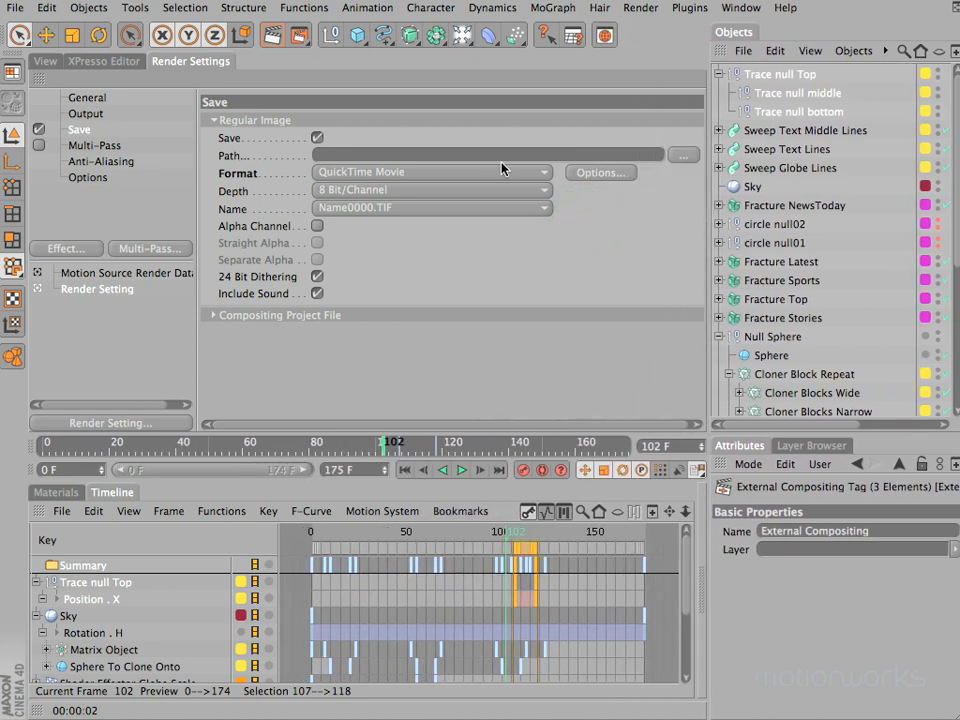
{"action": "left_click", "coordinate": [682, 154]}
{"action": "left_click", "coordinate": [317, 226]}
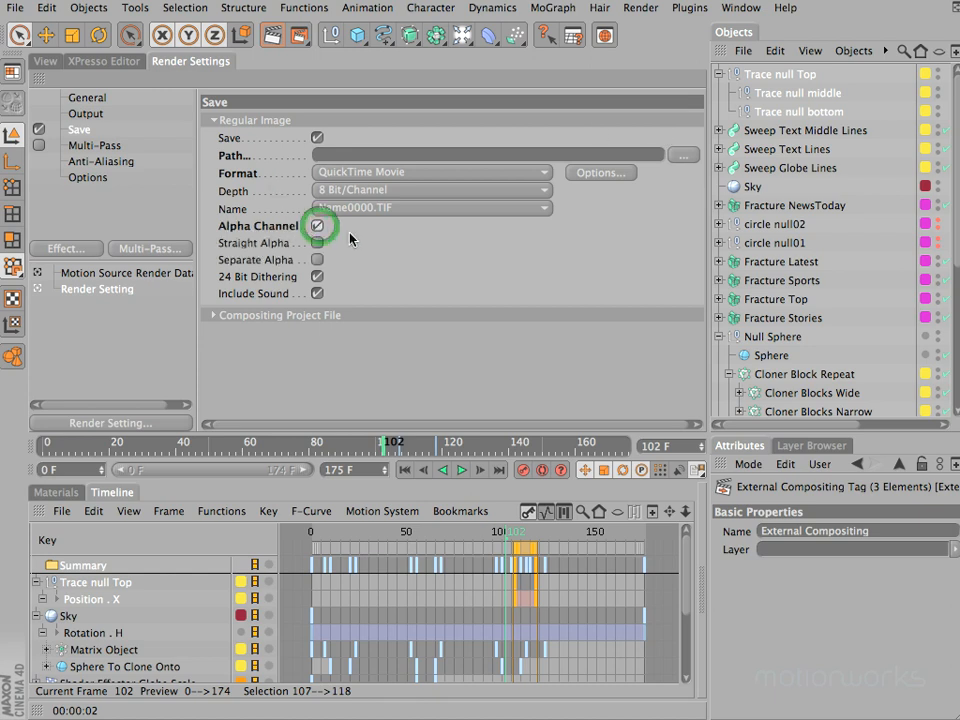
{"action": "left_click", "coordinate": [317, 243]}
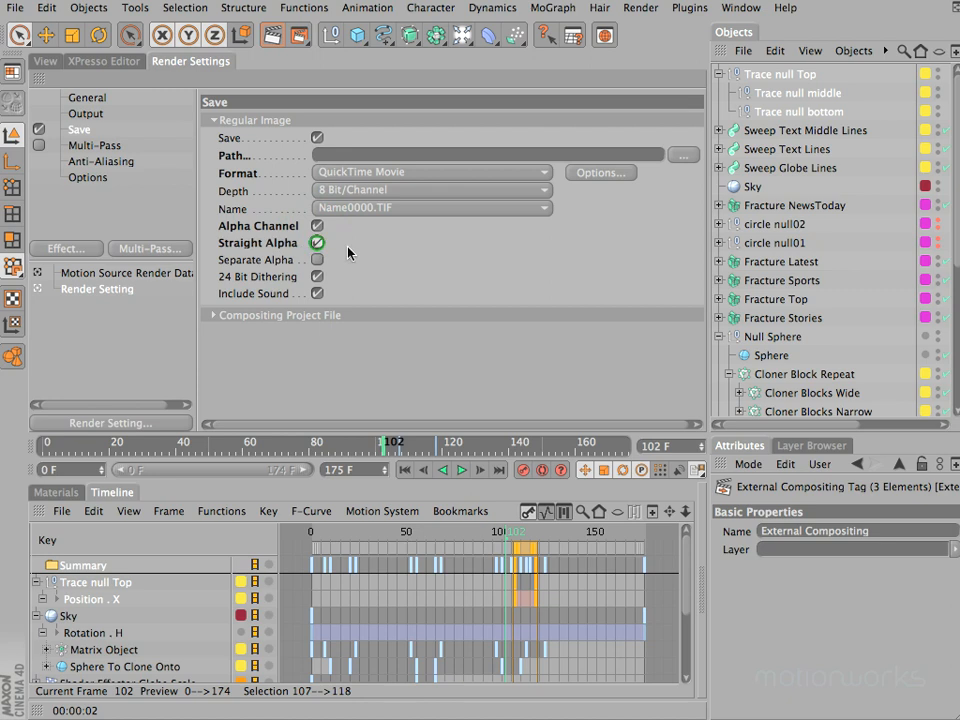
Enable saving a compositing project file with After Effects as target application and 3D data included.
{"action": "left_click", "coordinate": [212, 316]}
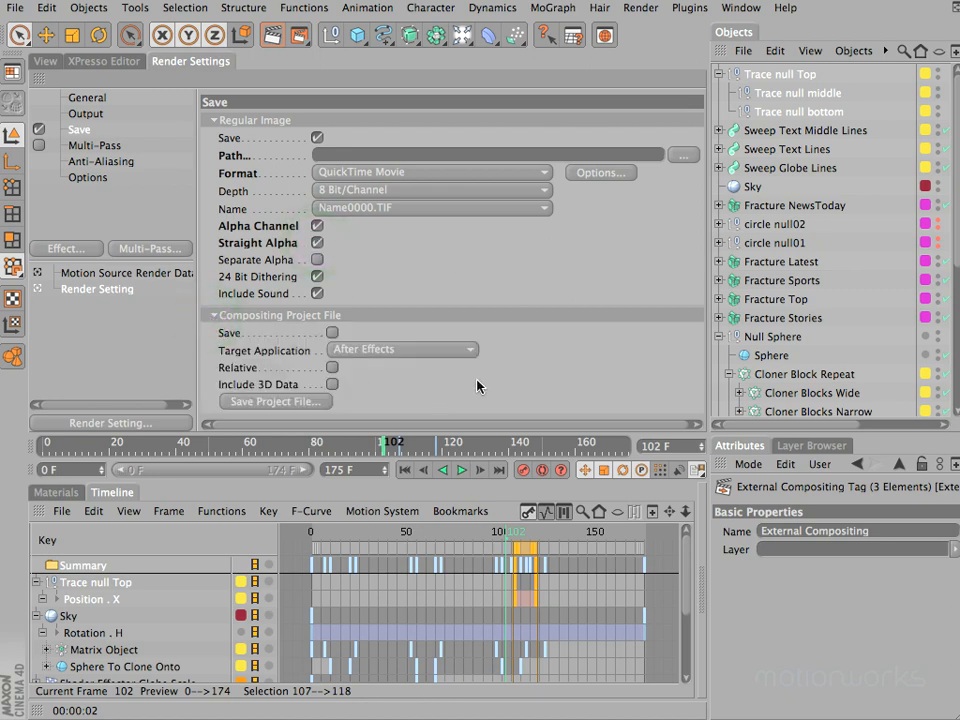
{"action": "left_click", "coordinate": [332, 333]}
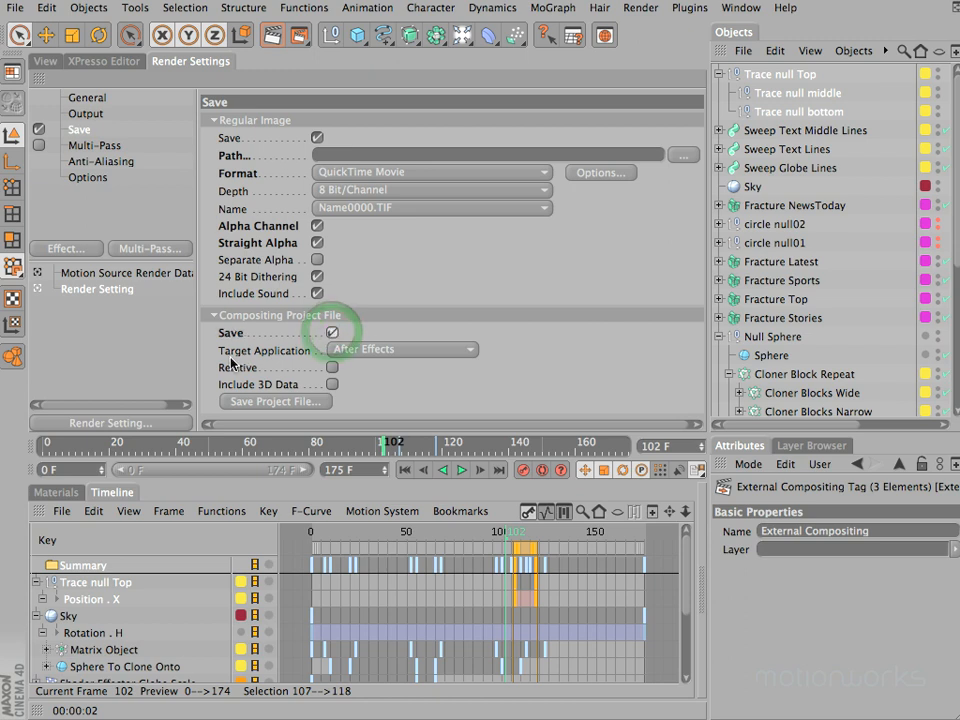
{"action": "left_click", "coordinate": [408, 350]}
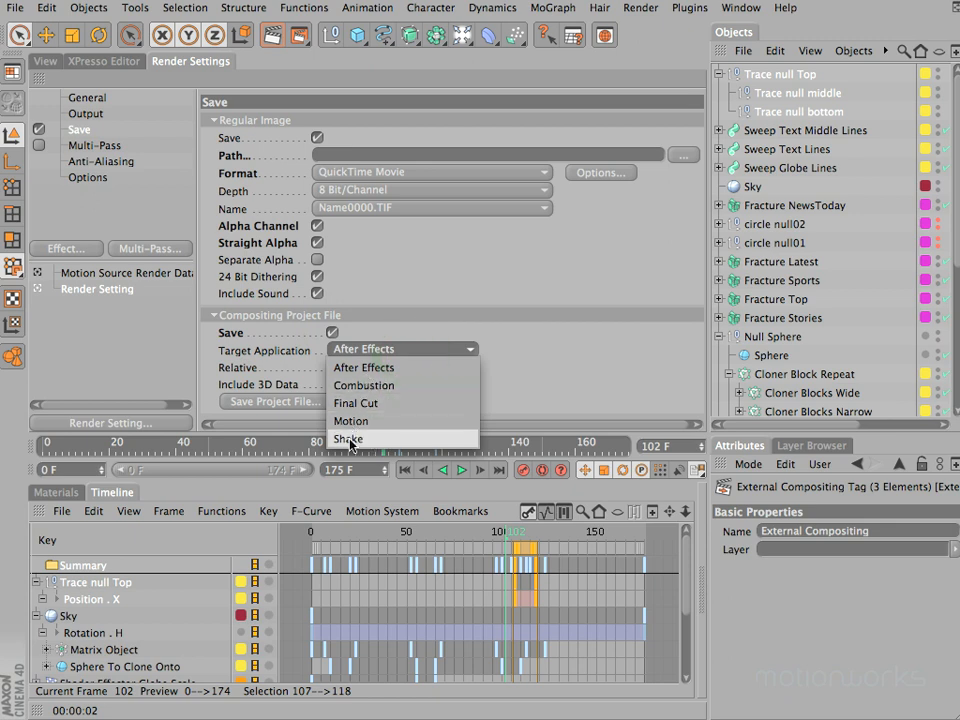
{"action": "left_click", "coordinate": [397, 352]}
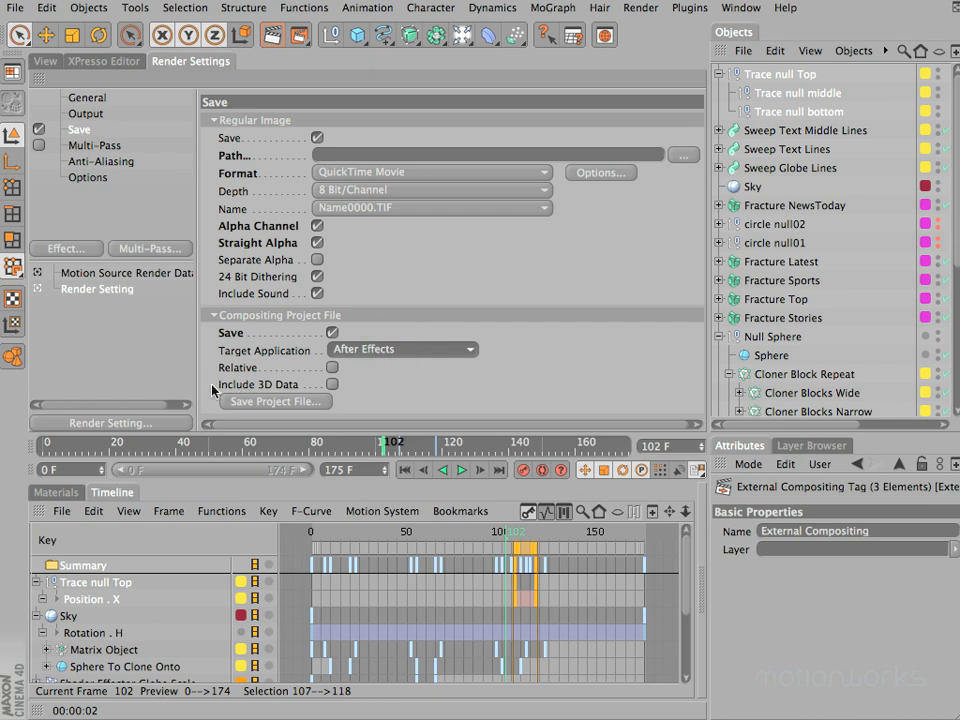
{"action": "left_click", "coordinate": [332, 386]}
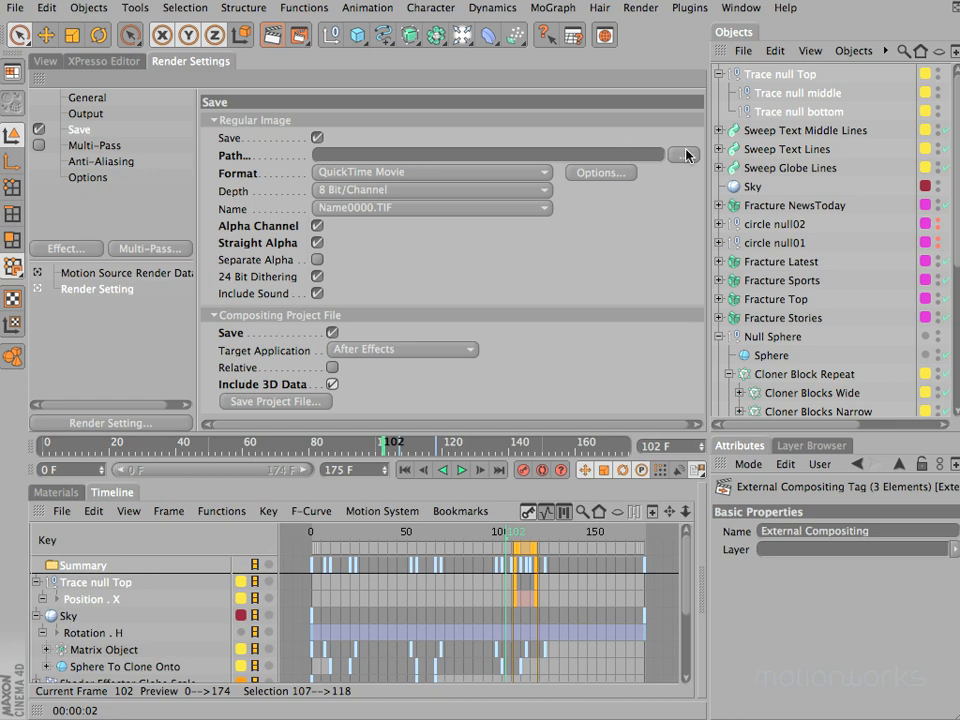
Enable Multi-Pass rendering and add an RGBA Image pass and an Object Buffer pass.
{"action": "left_click", "coordinate": [38, 148]}
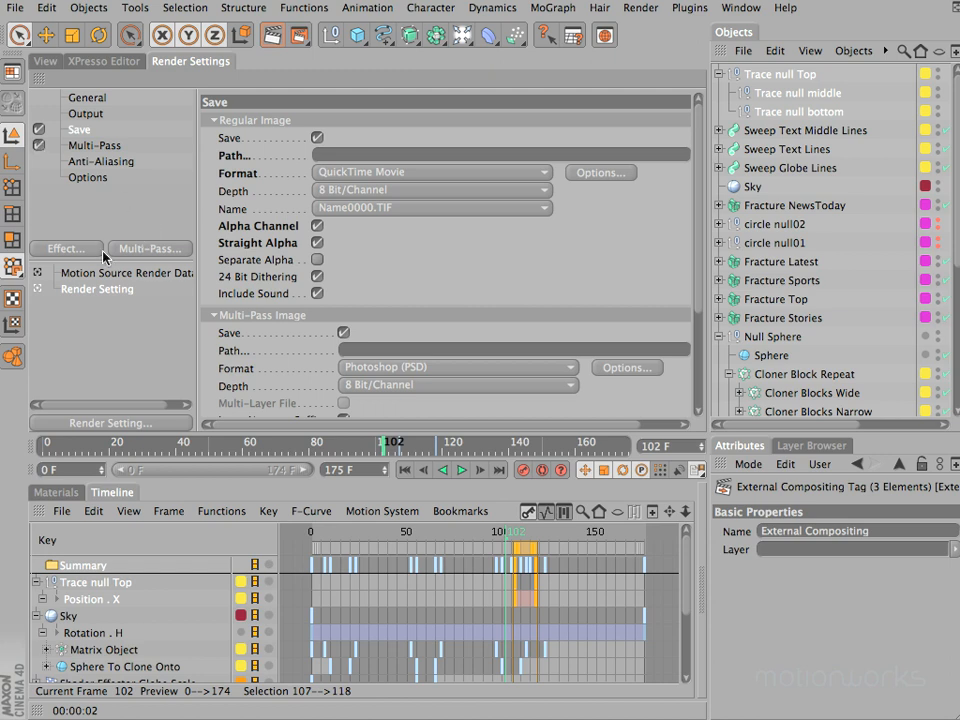
{"action": "left_click", "coordinate": [150, 250]}
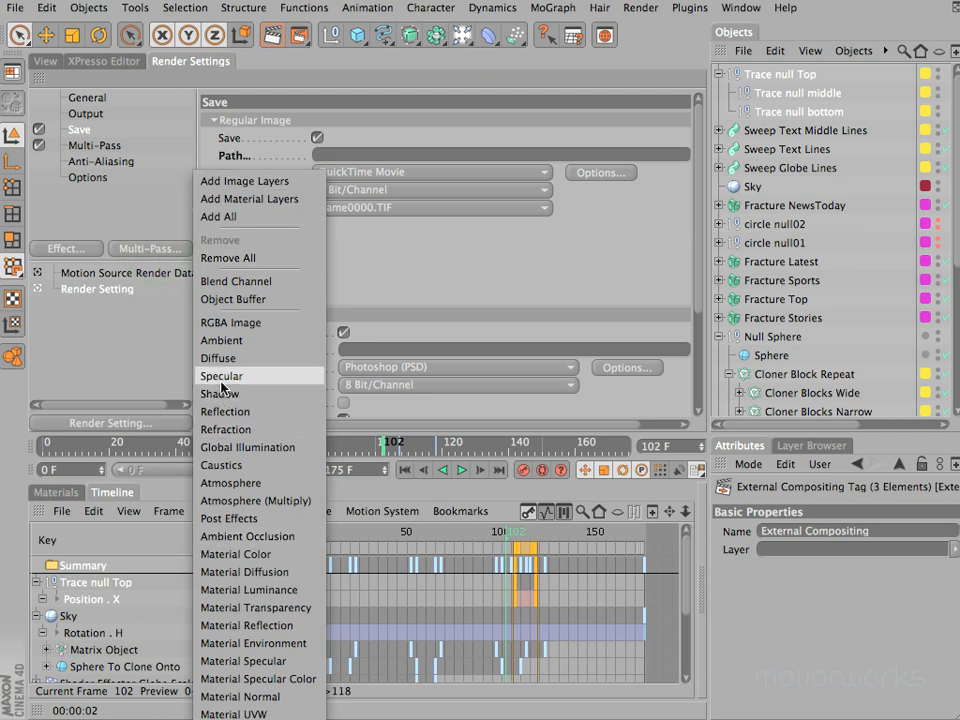
{"action": "left_click", "coordinate": [237, 324]}
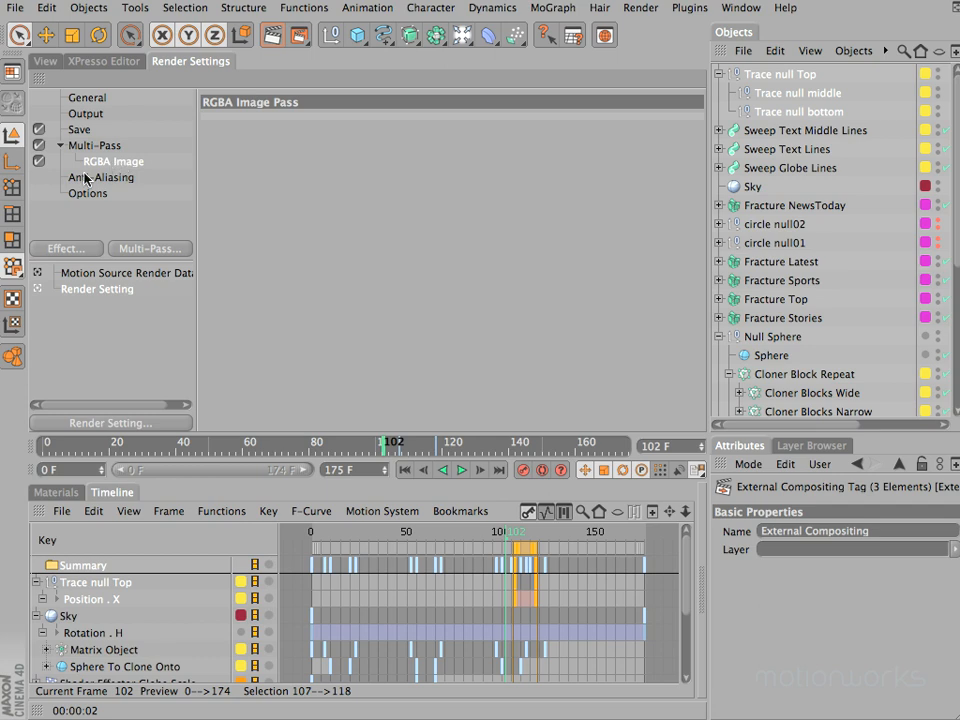
{"action": "left_click", "coordinate": [143, 256]}
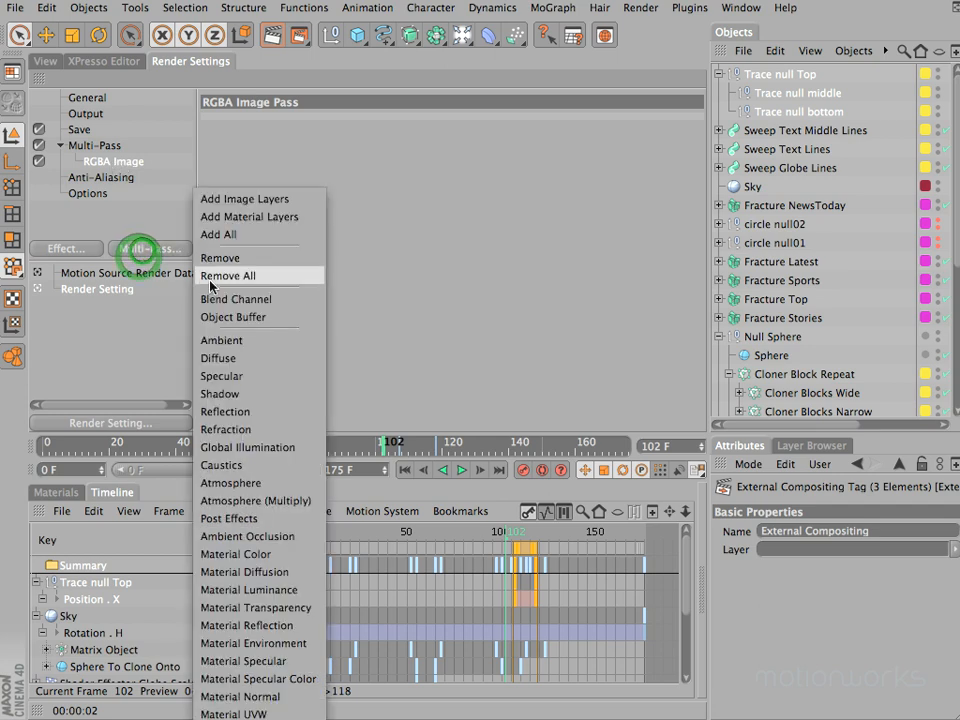
{"action": "left_click", "coordinate": [210, 313]}
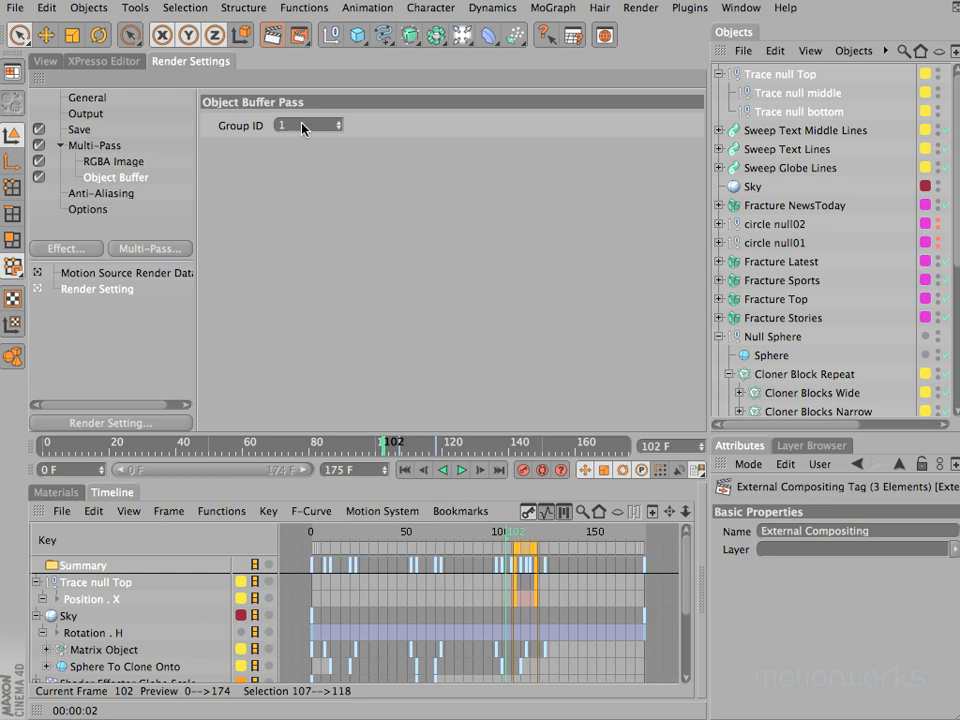
Add a second Object Buffer pass with Group ID 2 and compare it with the first Object Buffer pass.
{"action": "left_click", "coordinate": [150, 251]}
{"action": "left_click", "coordinate": [231, 312]}
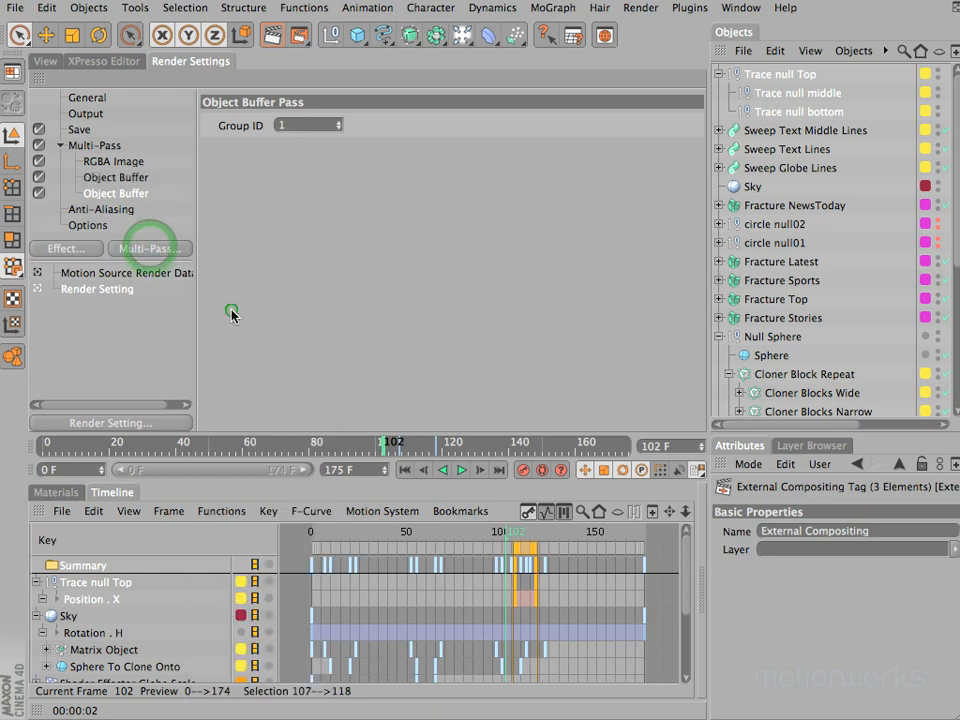
{"action": "left_click", "coordinate": [338, 121]}
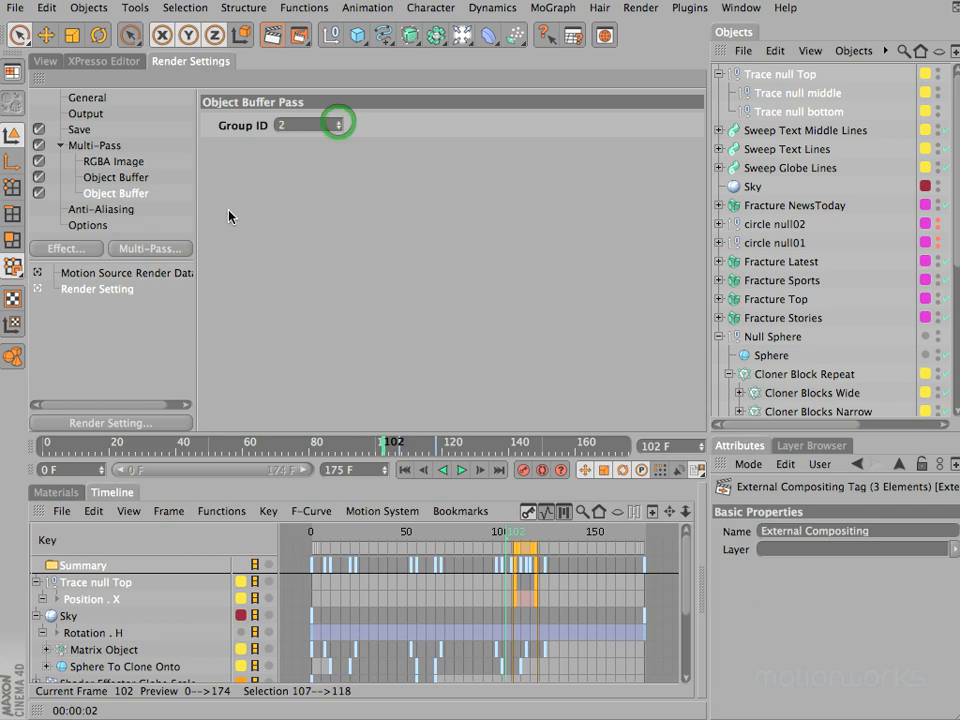
{"action": "left_click", "coordinate": [141, 177]}
{"action": "left_click", "coordinate": [131, 194]}
{"action": "left_click", "coordinate": [131, 177]}
{"action": "left_click", "coordinate": [131, 193]}
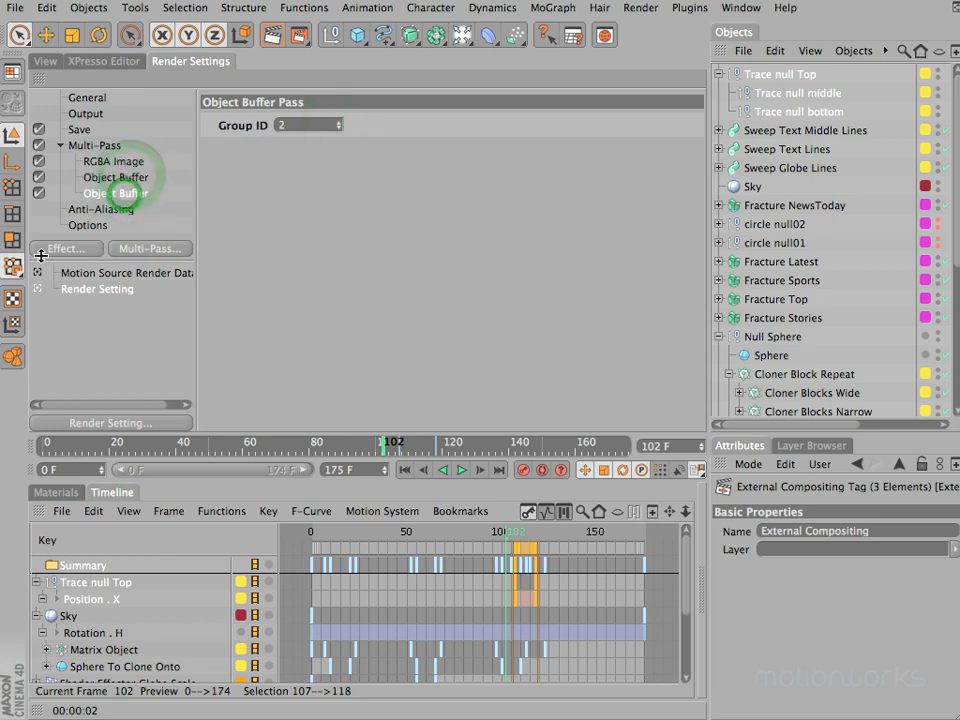
Add a third Object Buffer pass to the multi-pass list and set its Group ID to 3.
{"action": "left_click", "coordinate": [152, 248]}
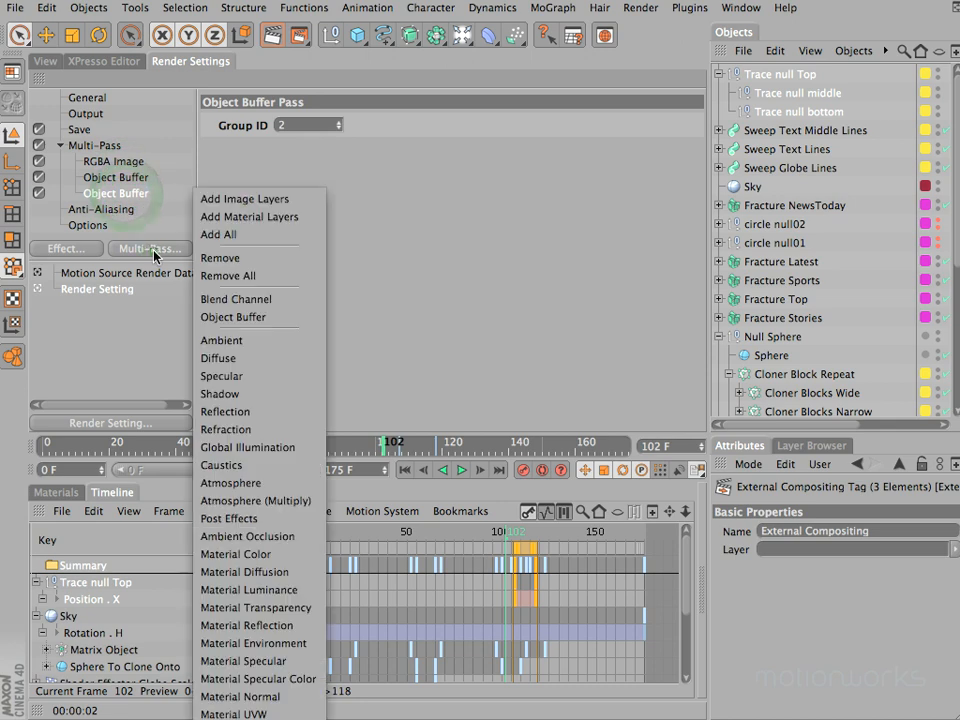
{"action": "left_click", "coordinate": [229, 310]}
{"action": "left_click", "coordinate": [338, 121]}
{"action": "left_click", "coordinate": [338, 121]}
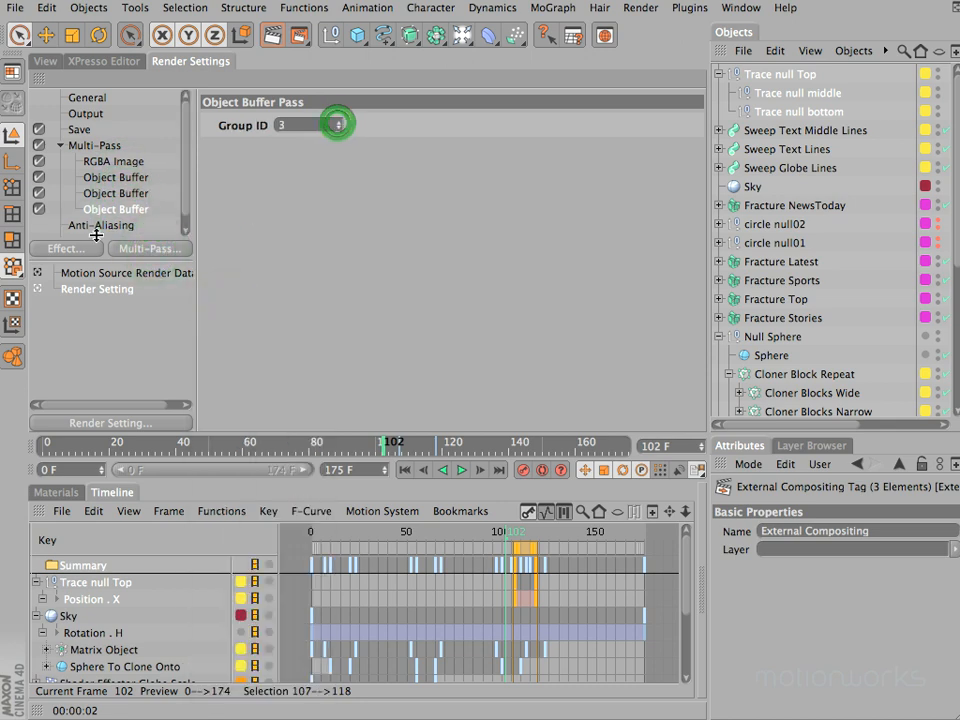
Add a fourth Object Buffer pass to the multi-pass list and set its Group ID to 4.
{"action": "left_click", "coordinate": [136, 250]}
{"action": "left_click", "coordinate": [239, 315]}
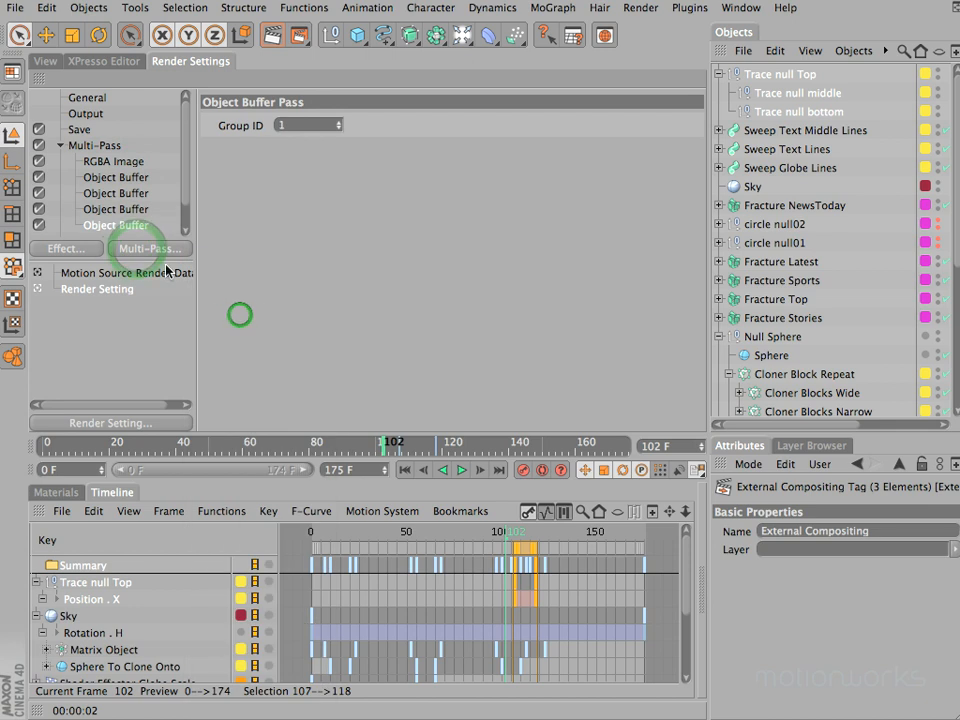
{"action": "left_click", "coordinate": [338, 121]}
{"action": "left_click", "coordinate": [338, 121]}
{"action": "left_click", "coordinate": [338, 121]}
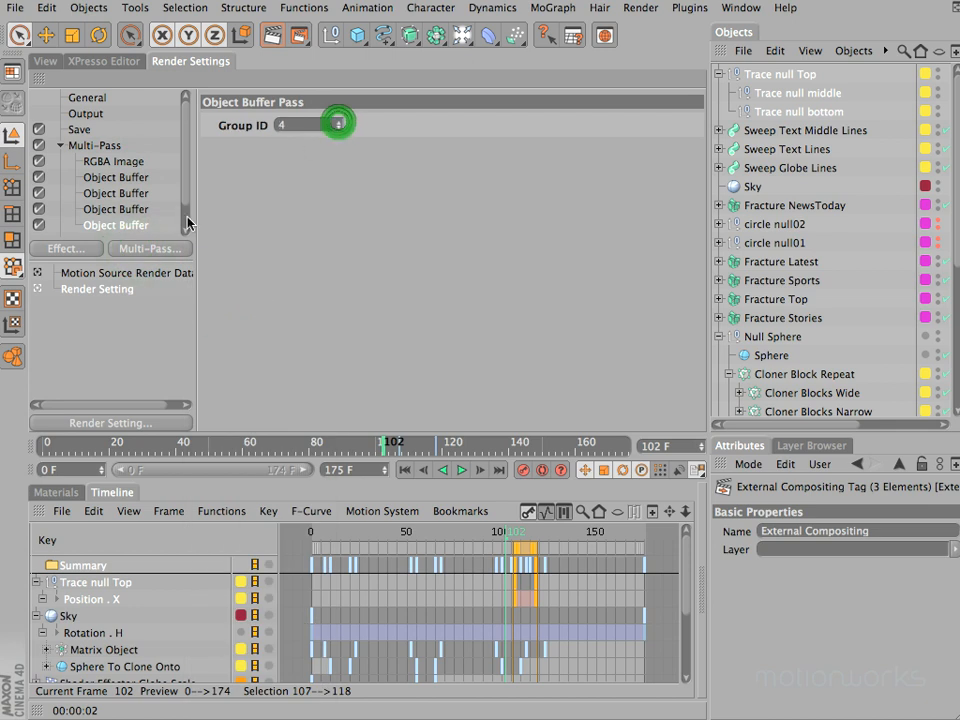
Add a fifth Object Buffer pass to the multi-pass list and set its Group ID to 5.
{"action": "left_click", "coordinate": [146, 251]}
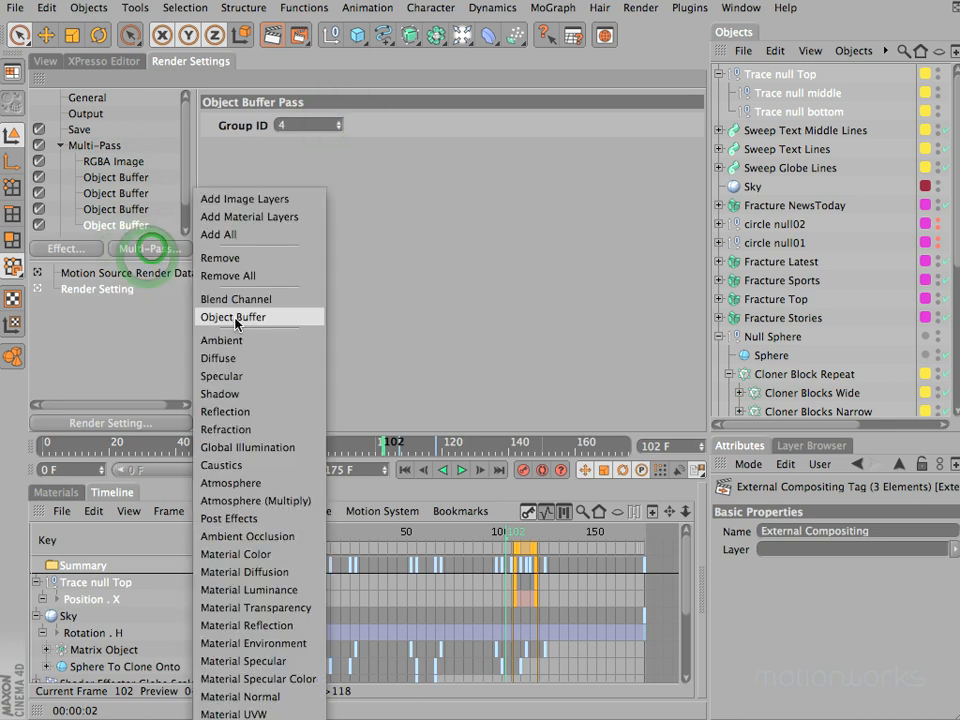
{"action": "left_click", "coordinate": [233, 316]}
{"action": "left_click", "coordinate": [338, 121]}
{"action": "left_click", "coordinate": [338, 121]}
{"action": "left_click", "coordinate": [338, 121]}
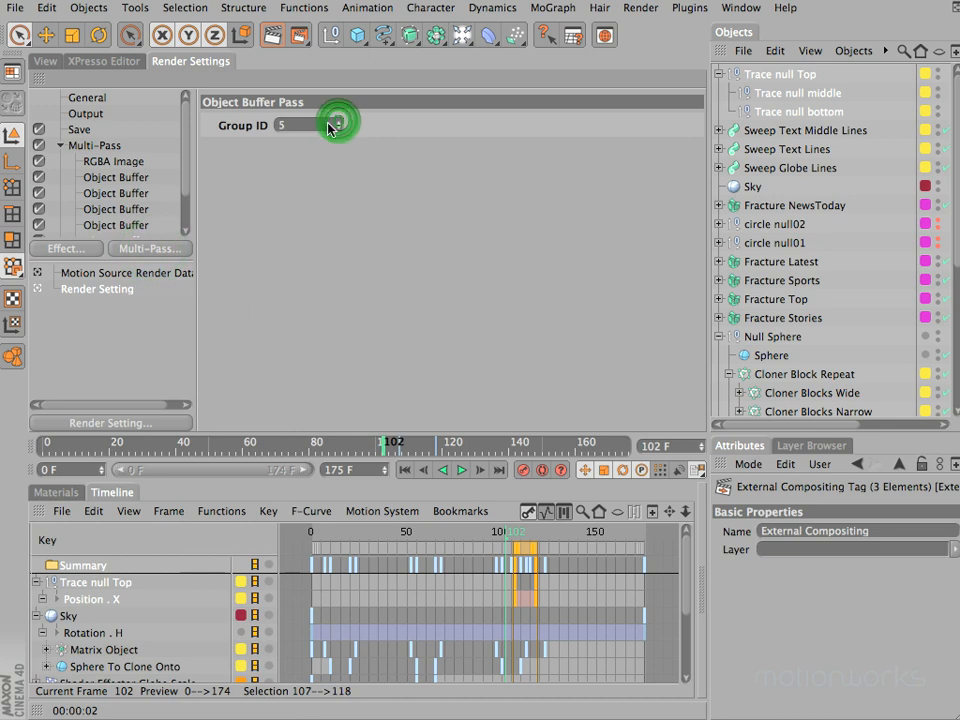
{"action": "left_click", "coordinate": [338, 121]}
Add Diffuse, Reflection and Ambient passes to the multi-pass render.
{"action": "left_click_drag", "start_coordinate": [184, 184], "coordinate": [186, 226]}
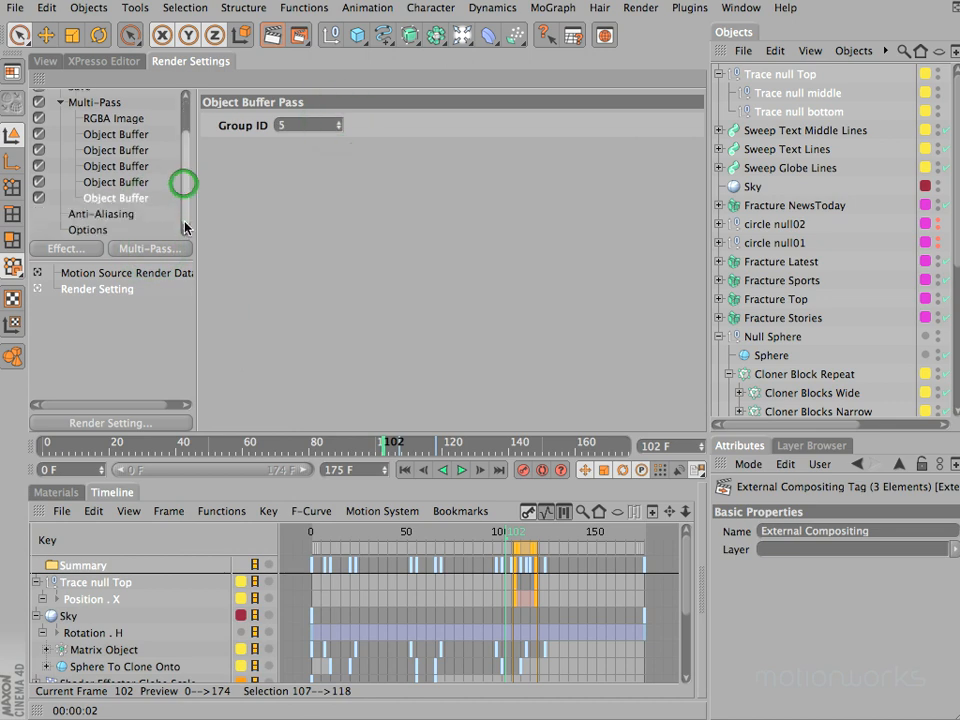
{"action": "left_click", "coordinate": [150, 248]}
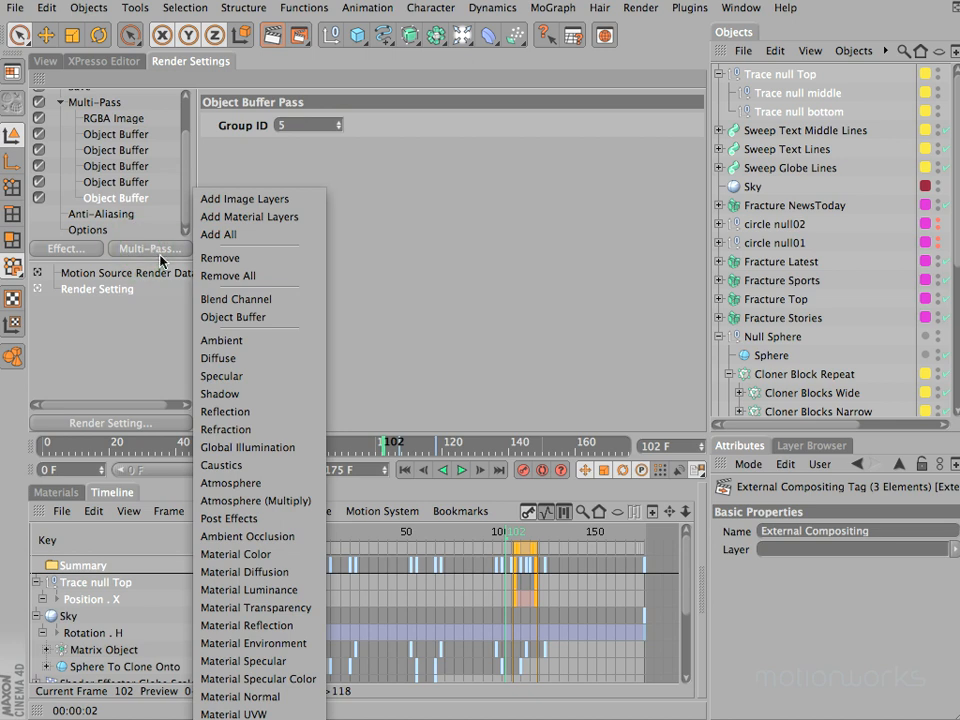
{"action": "left_click", "coordinate": [224, 357]}
{"action": "left_click", "coordinate": [155, 250]}
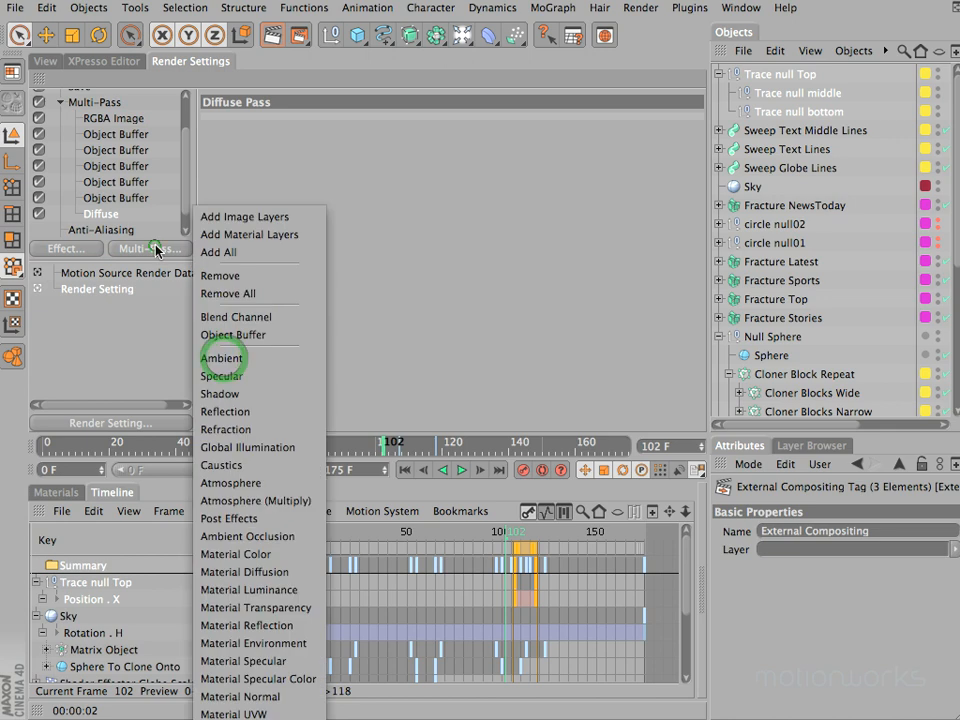
{"action": "left_click", "coordinate": [266, 410]}
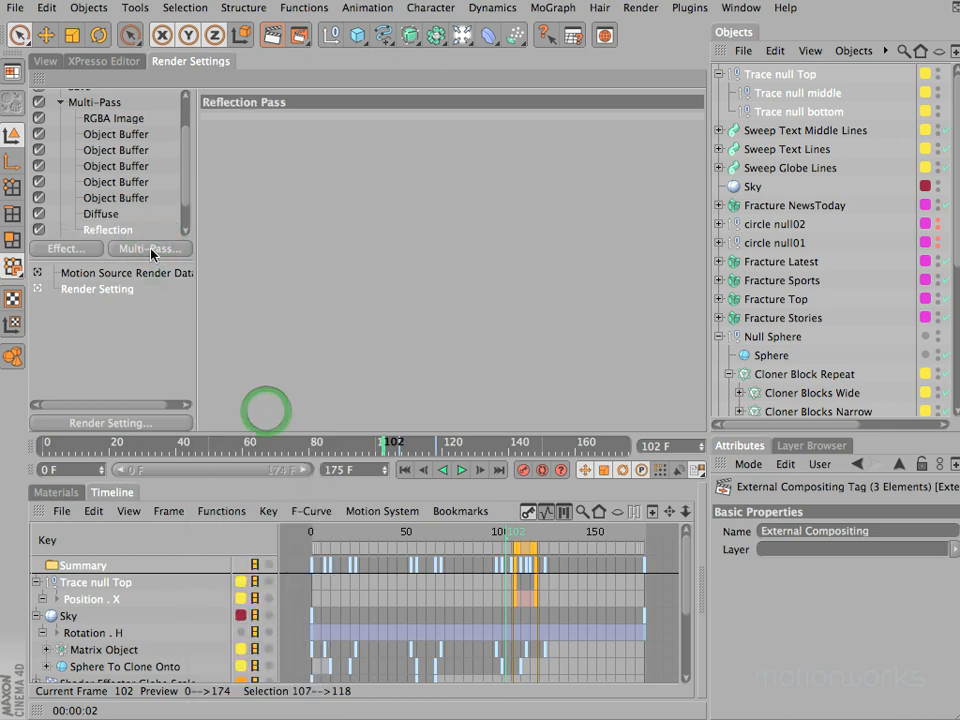
{"action": "left_click", "coordinate": [151, 249]}
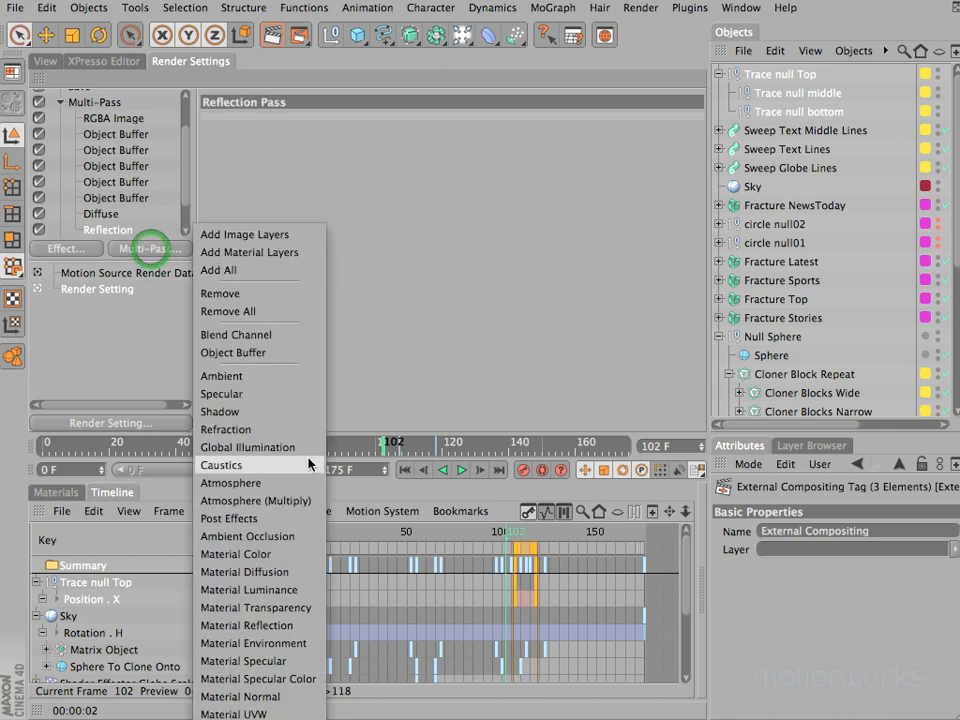
{"action": "left_click", "coordinate": [236, 378]}
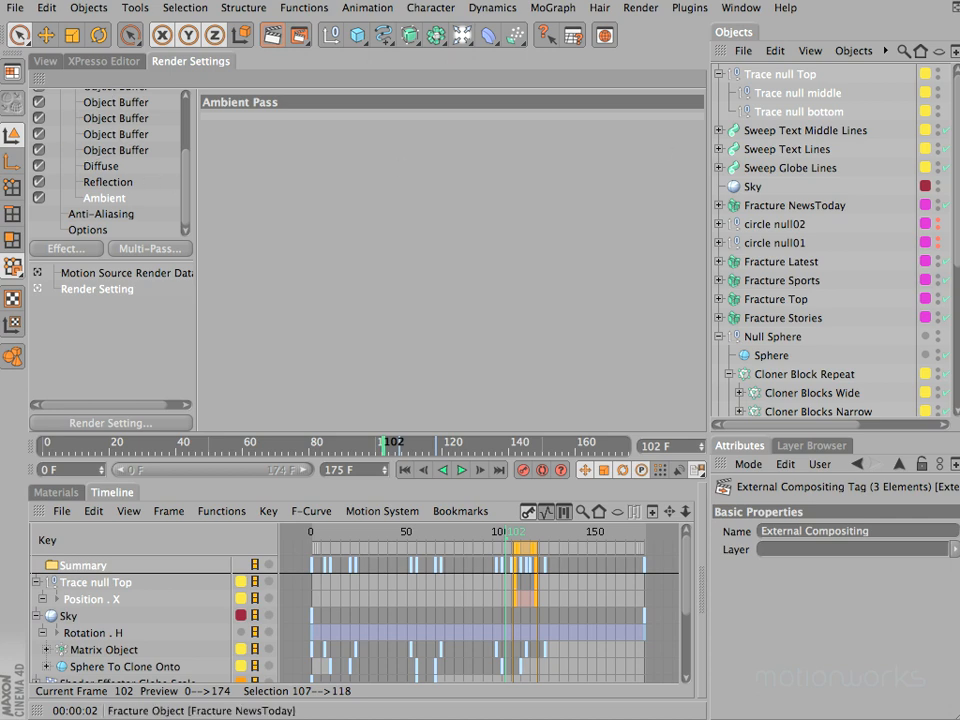
Review the Anti-Aliasing, Options and Multi-Pass render settings, and collapse the list of passes.
{"action": "left_click", "coordinate": [100, 213]}
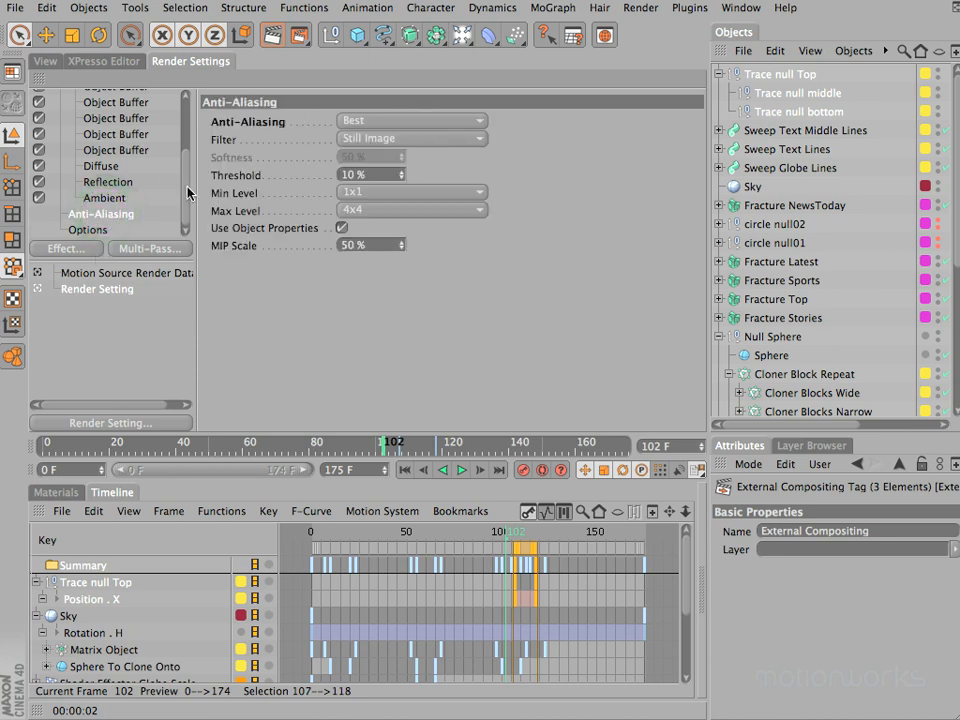
{"action": "left_click", "coordinate": [88, 229]}
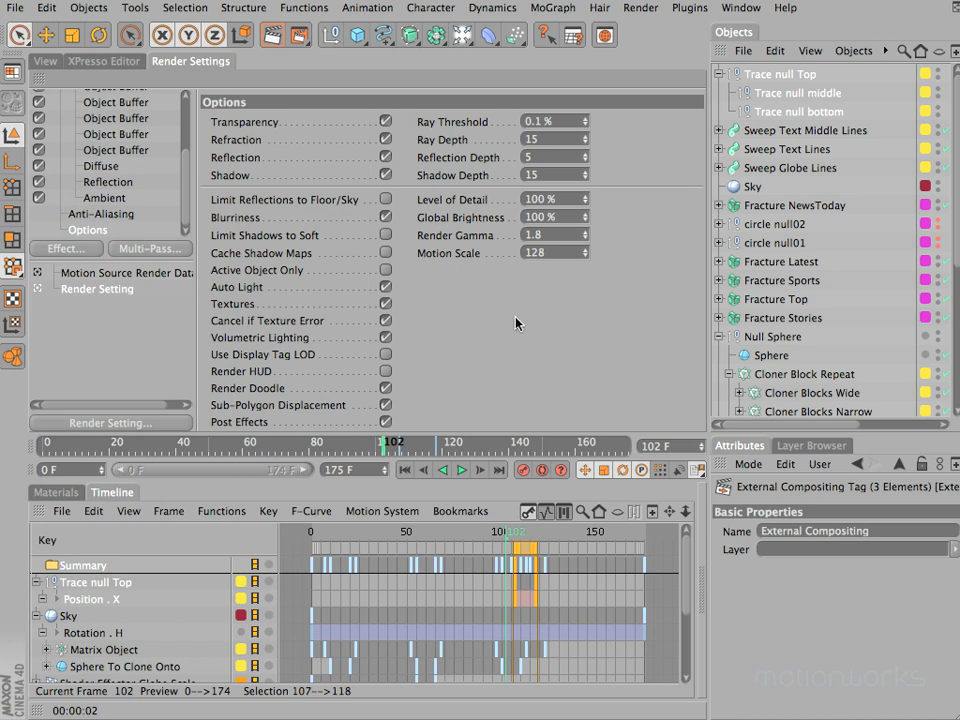
{"action": "left_click_drag", "start_coordinate": [185, 203], "coordinate": [180, 106]}
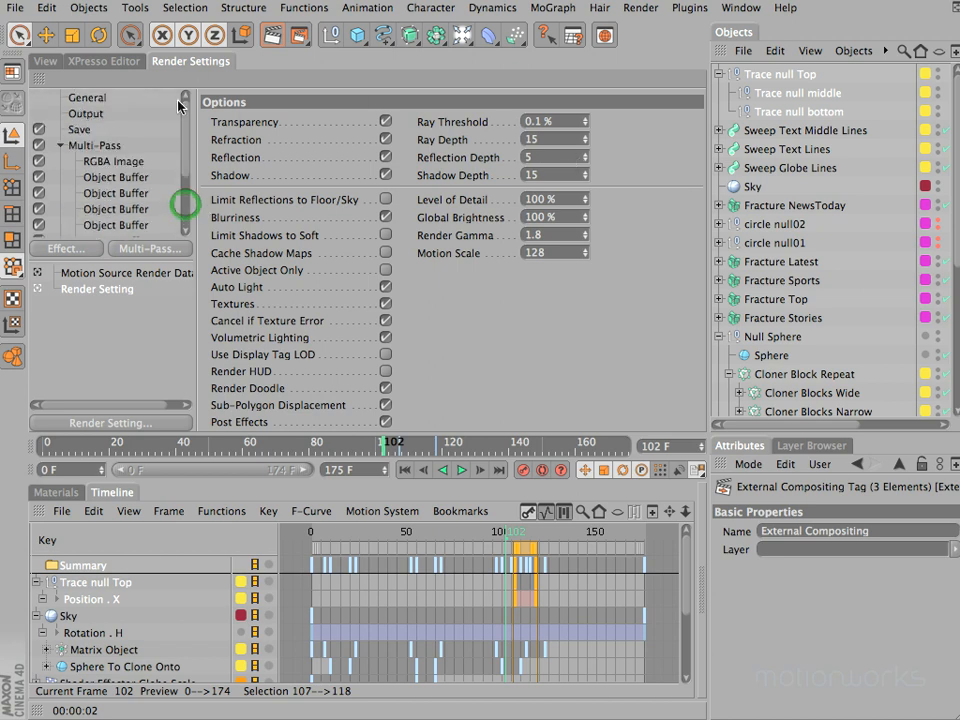
{"action": "left_click", "coordinate": [76, 145]}
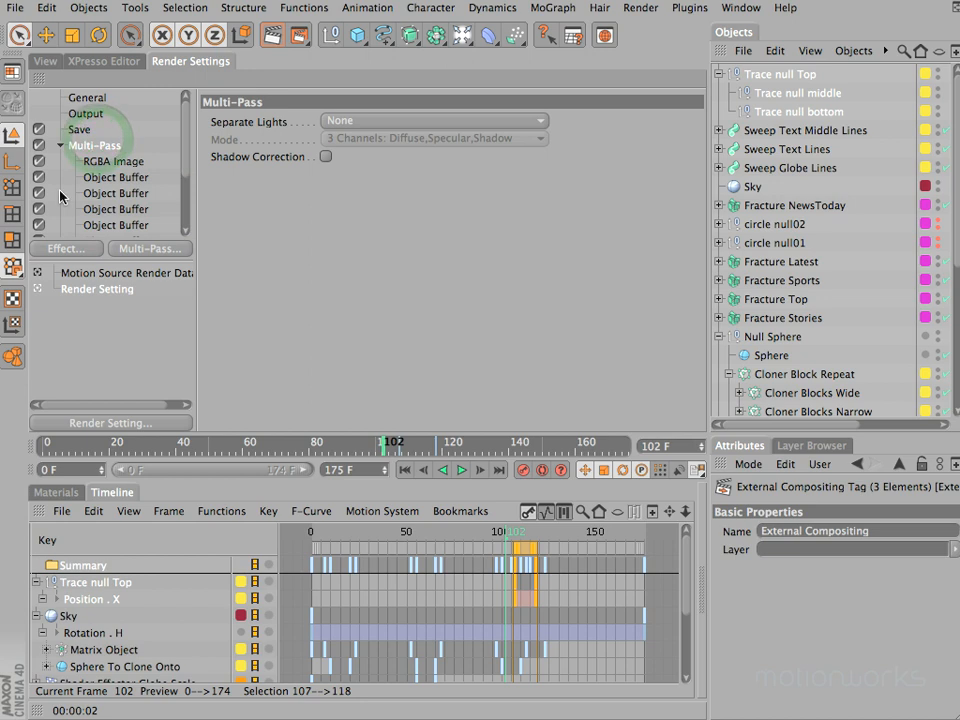
{"action": "left_click", "coordinate": [60, 146]}
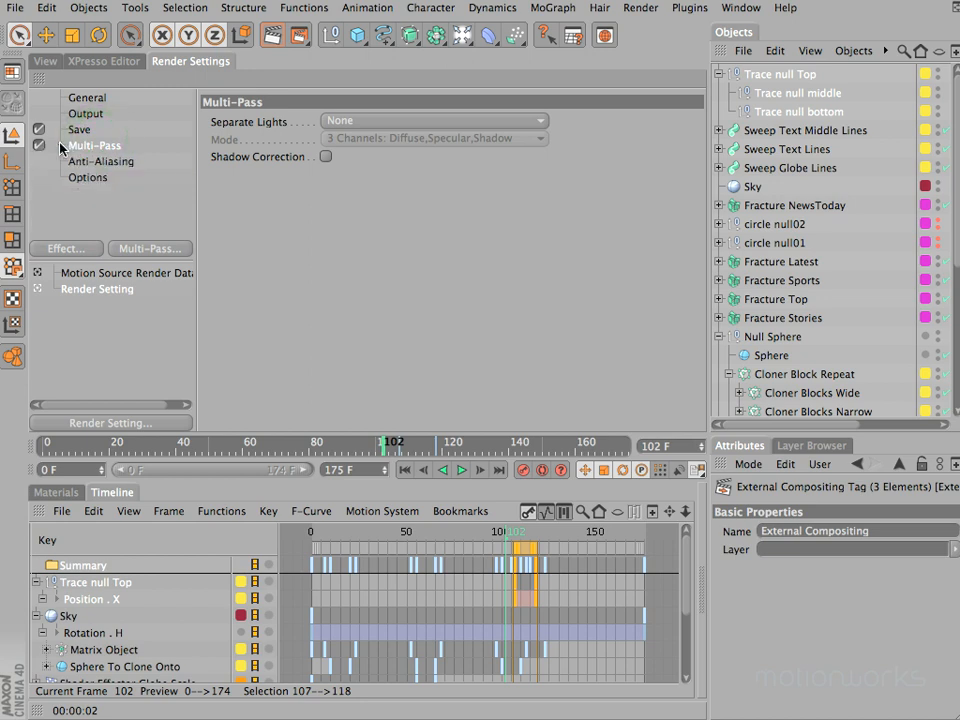
Set the Multi-Pass Image save format to QuickTime Movie.
{"action": "left_click", "coordinate": [74, 130]}
{"action": "left_click_drag", "start_coordinate": [696, 178], "coordinate": [692, 258]}
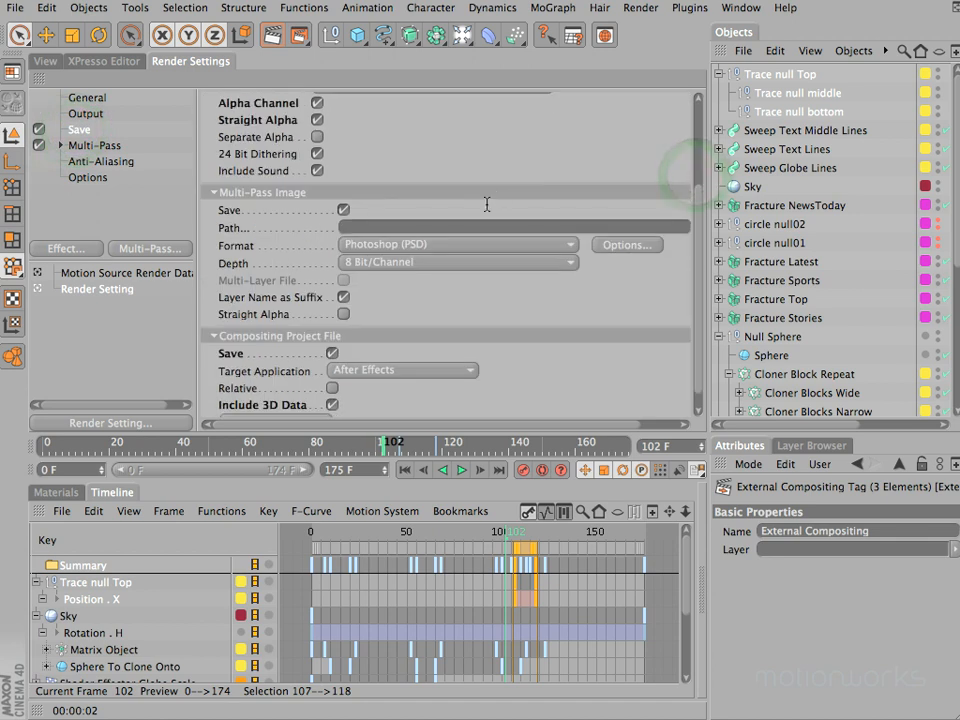
{"action": "left_click", "coordinate": [450, 248]}
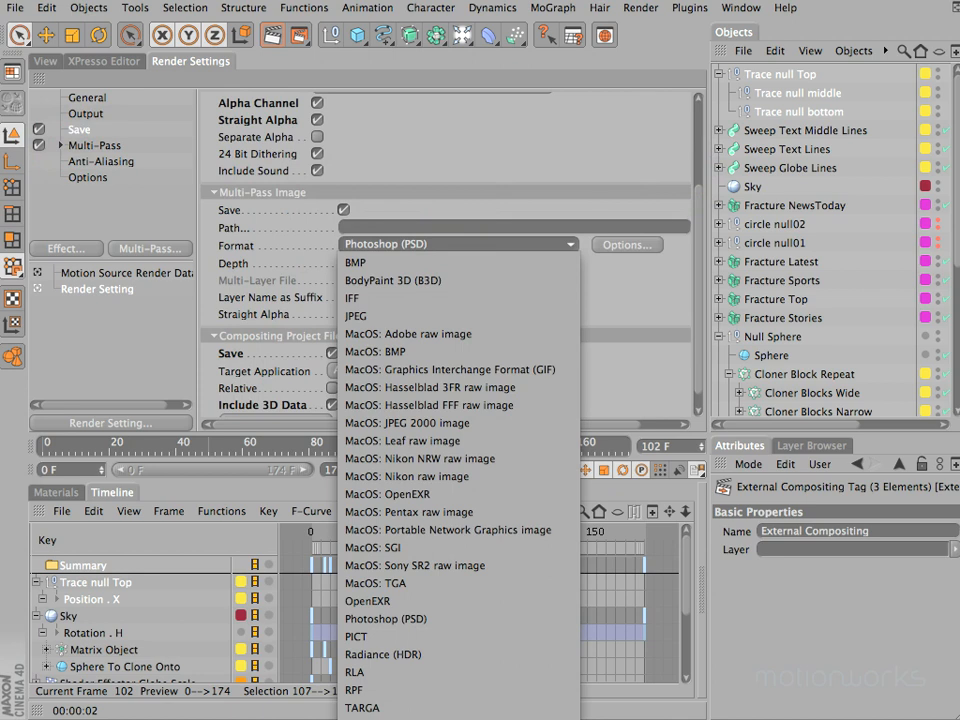
{"action": "left_click", "coordinate": [400, 718]}
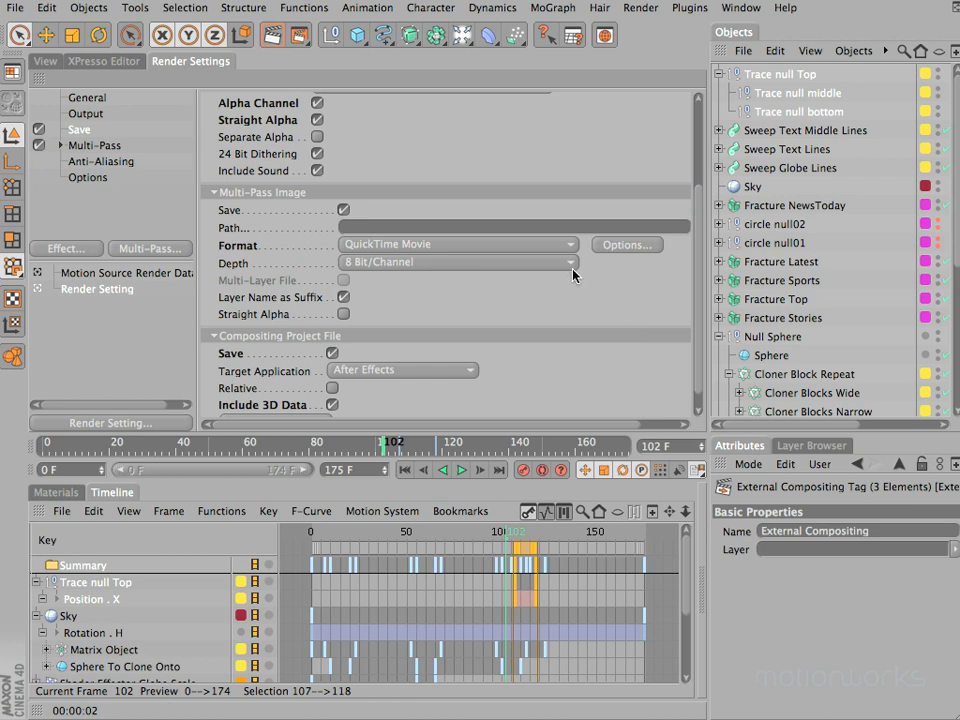
Set the Multi-Pass Image output path to the file NewsToday in the MILG06 project's 3D Renders folder.
{"action": "left_click_drag", "start_coordinate": [628, 287], "coordinate": [520, 287]}
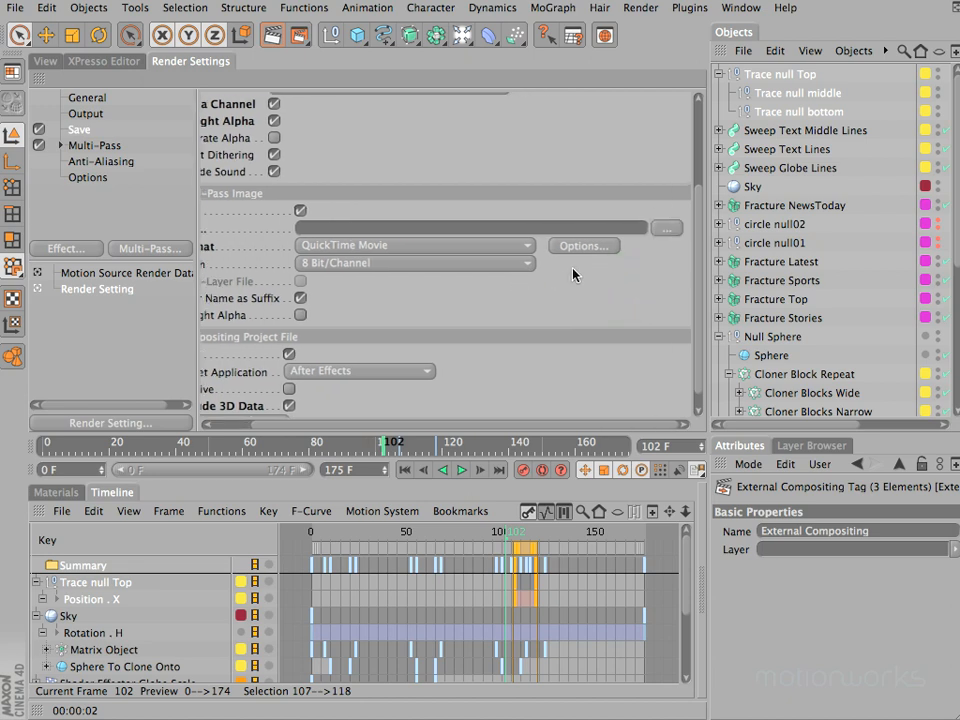
{"action": "left_click", "coordinate": [667, 229]}
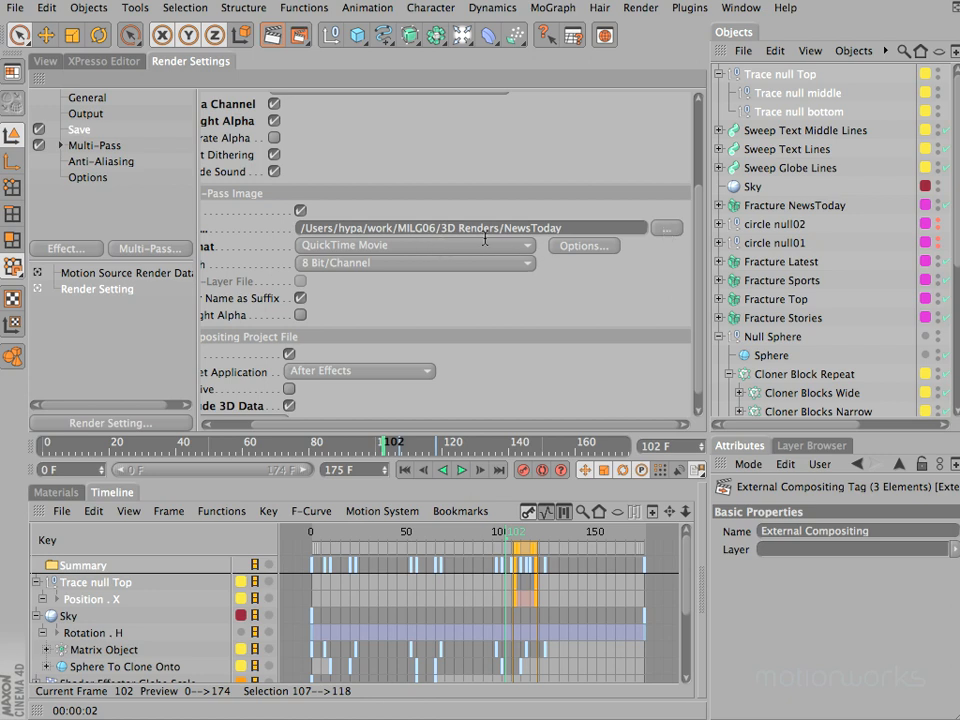
{"action": "left_click_drag", "start_coordinate": [365, 292], "coordinate": [489, 289]}
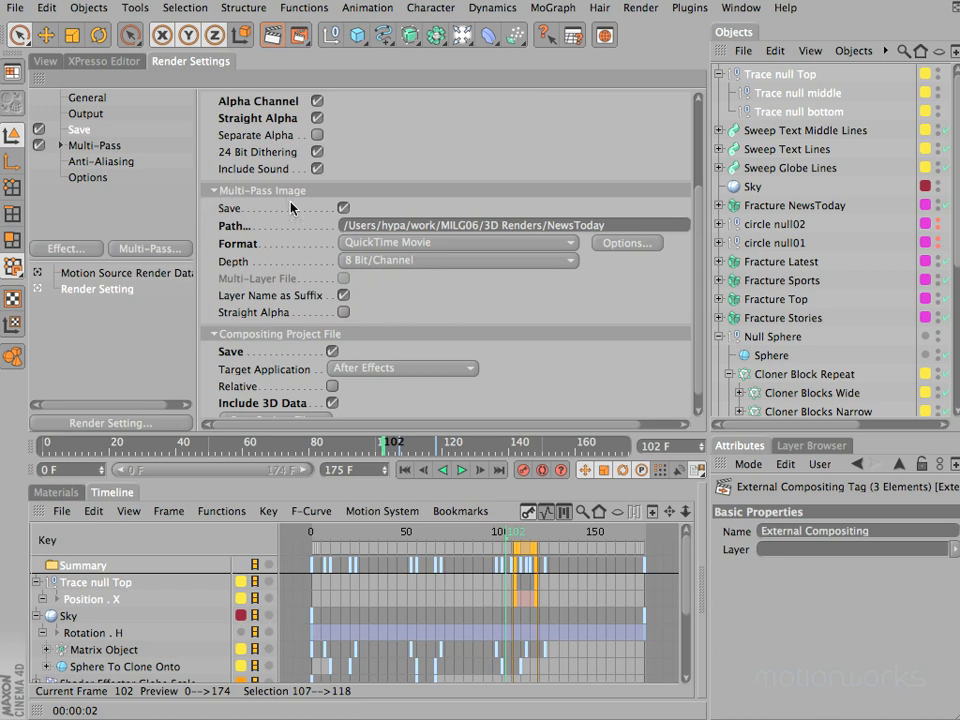
Expand the list of passes to check it against the NewsToday output name, and save the scene.
{"action": "left_click", "coordinate": [61, 145]}
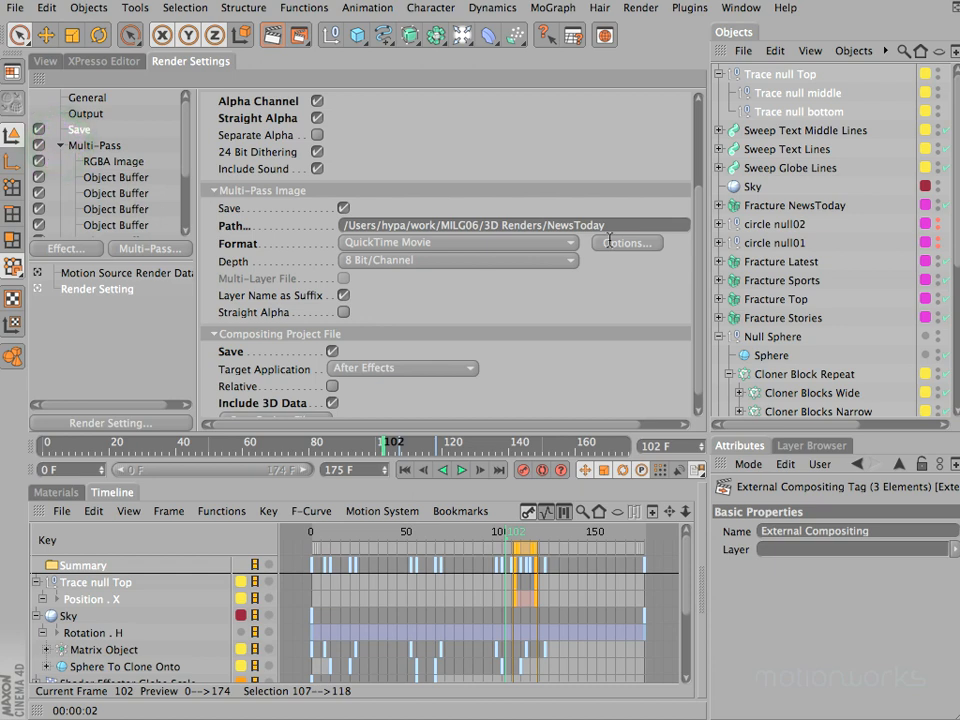
{"action": "double_click", "coordinate": [622, 226]}
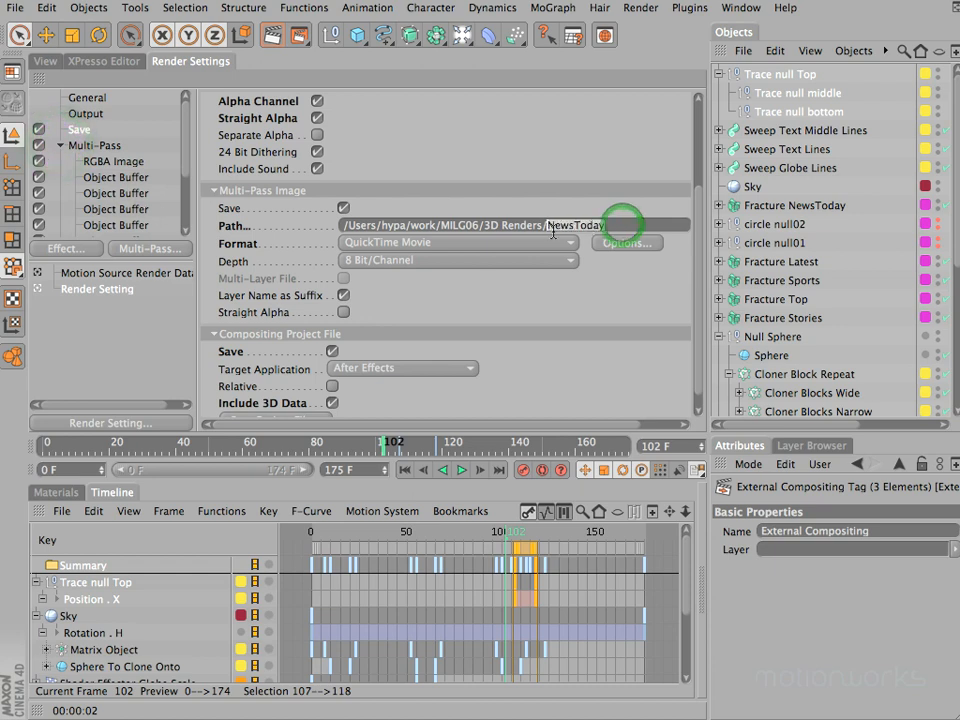
{"action": "left_click_drag", "start_coordinate": [187, 148], "coordinate": [184, 203]}
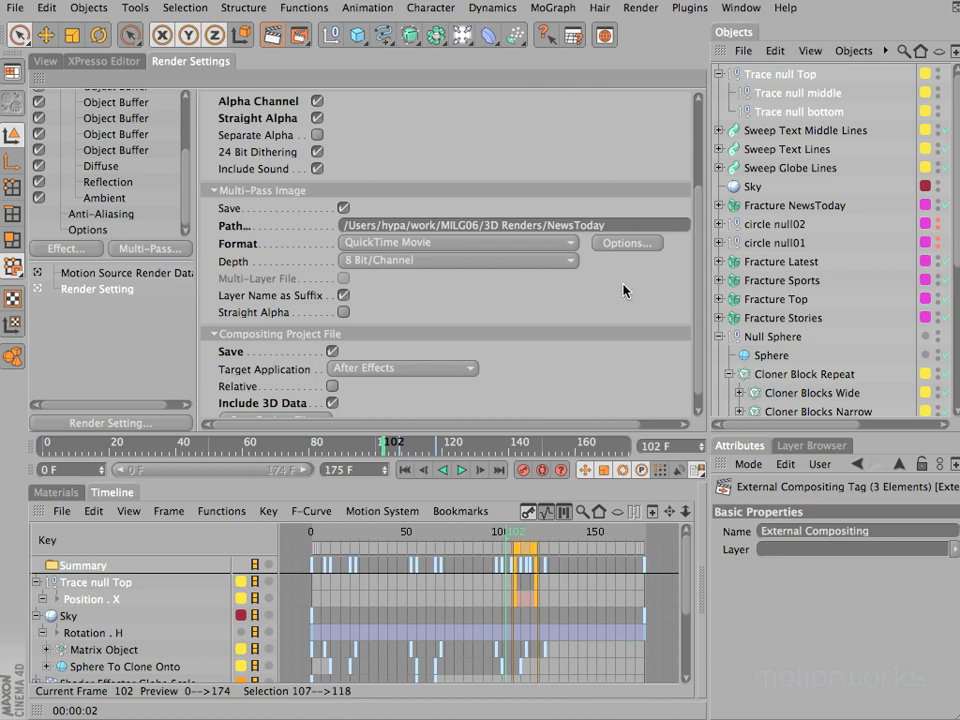
{"action": "left_click", "coordinate": [16, 8]}
{"action": "left_click", "coordinate": [26, 187]}
Check the globe scene in the perspective view and set the render engine to Hardware Preview.
{"action": "left_click_drag", "start_coordinate": [183, 205], "coordinate": [190, 138]}
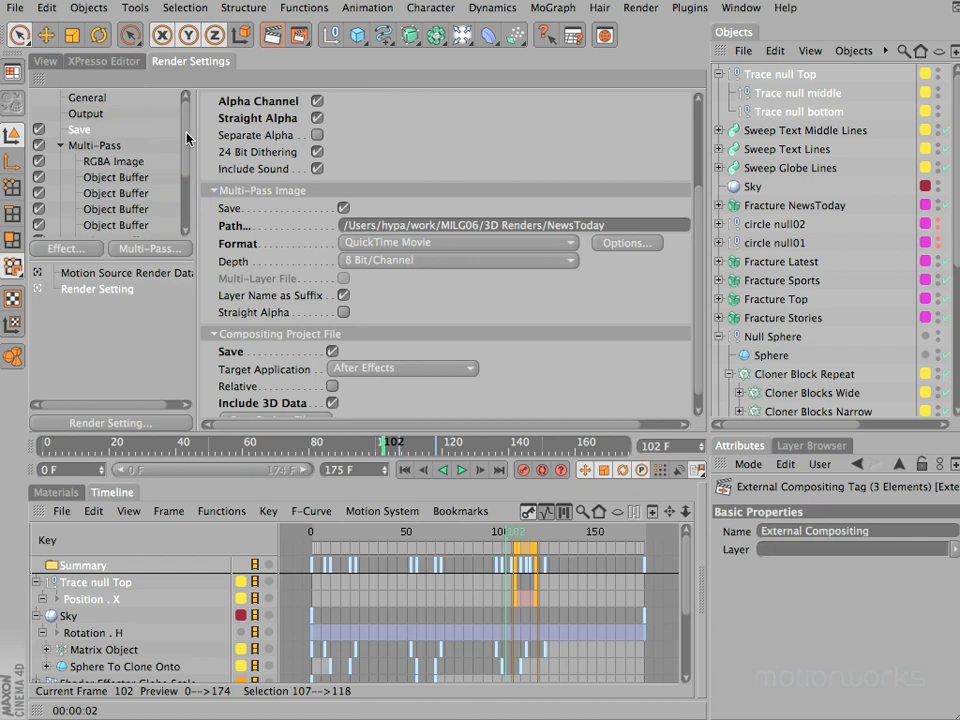
{"action": "left_click", "coordinate": [95, 98]}
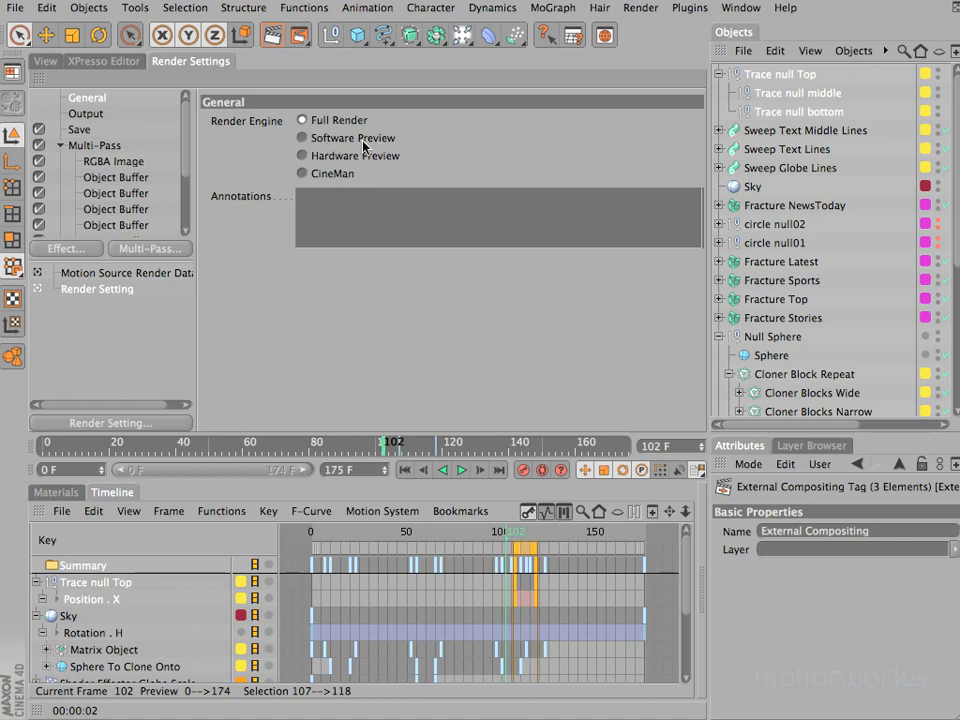
{"action": "left_click", "coordinate": [45, 60]}
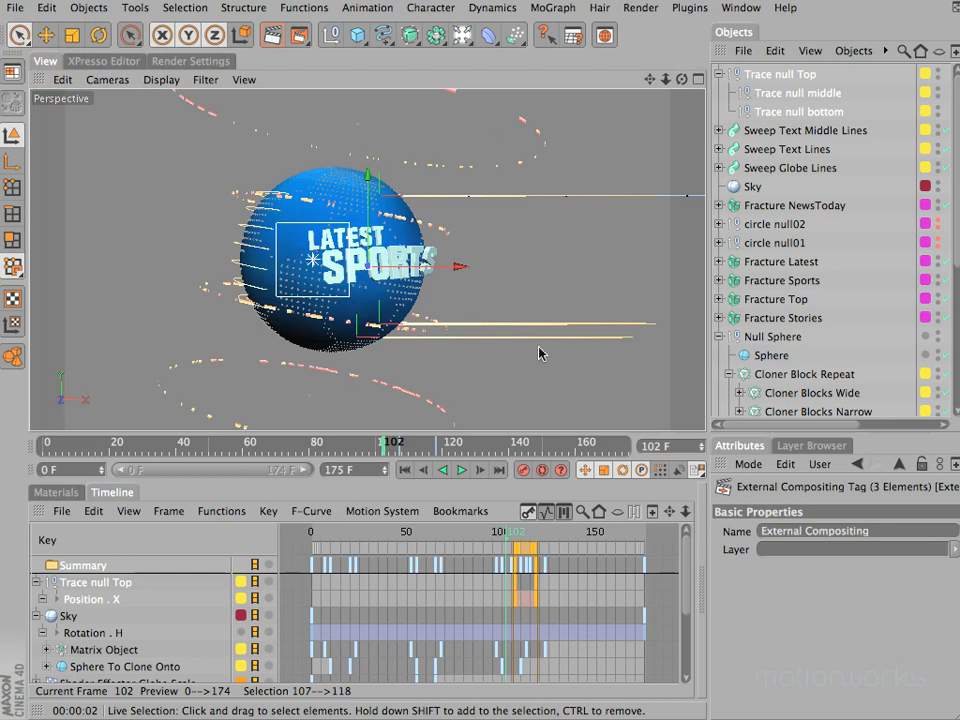
{"action": "left_click", "coordinate": [191, 61]}
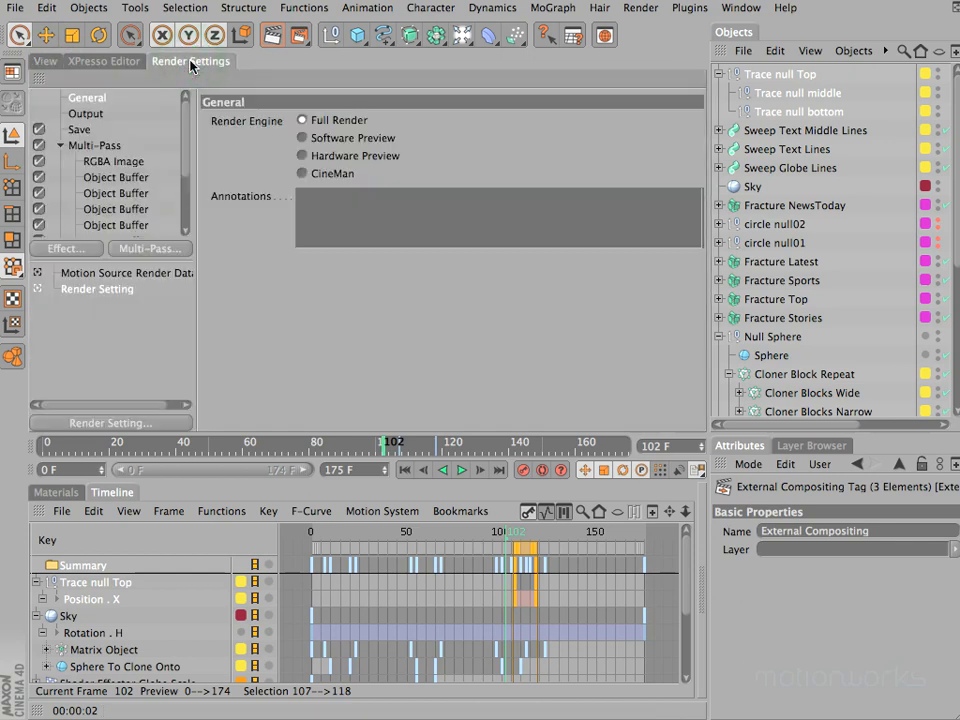
{"action": "left_click", "coordinate": [343, 157]}
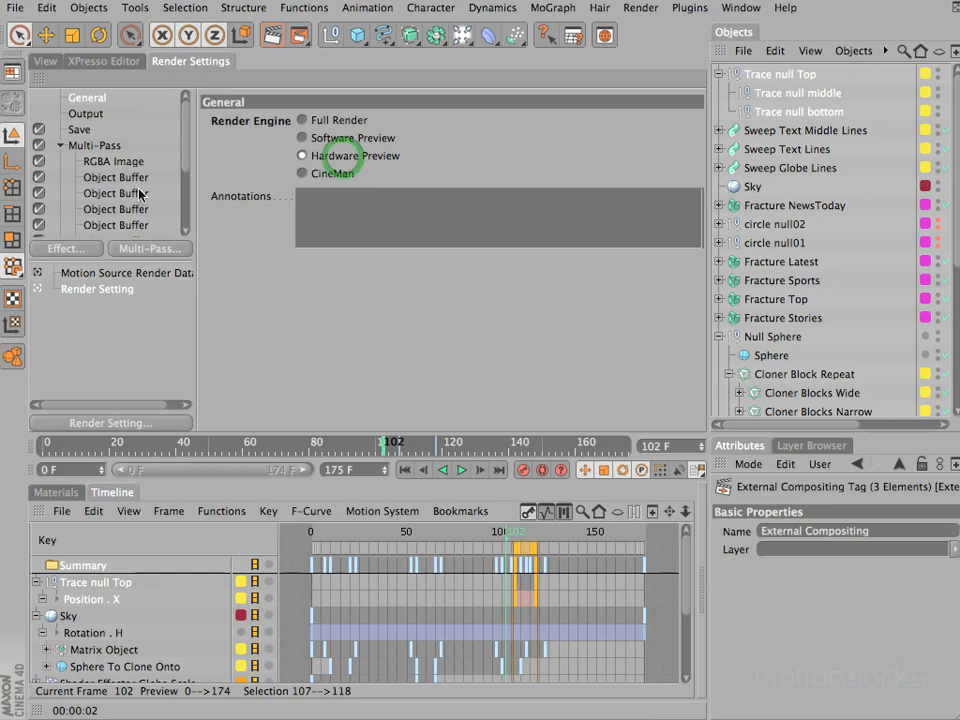
Examine the Hardware Preview options and return to the General render settings.
{"action": "left_click_drag", "start_coordinate": [183, 149], "coordinate": [188, 225]}
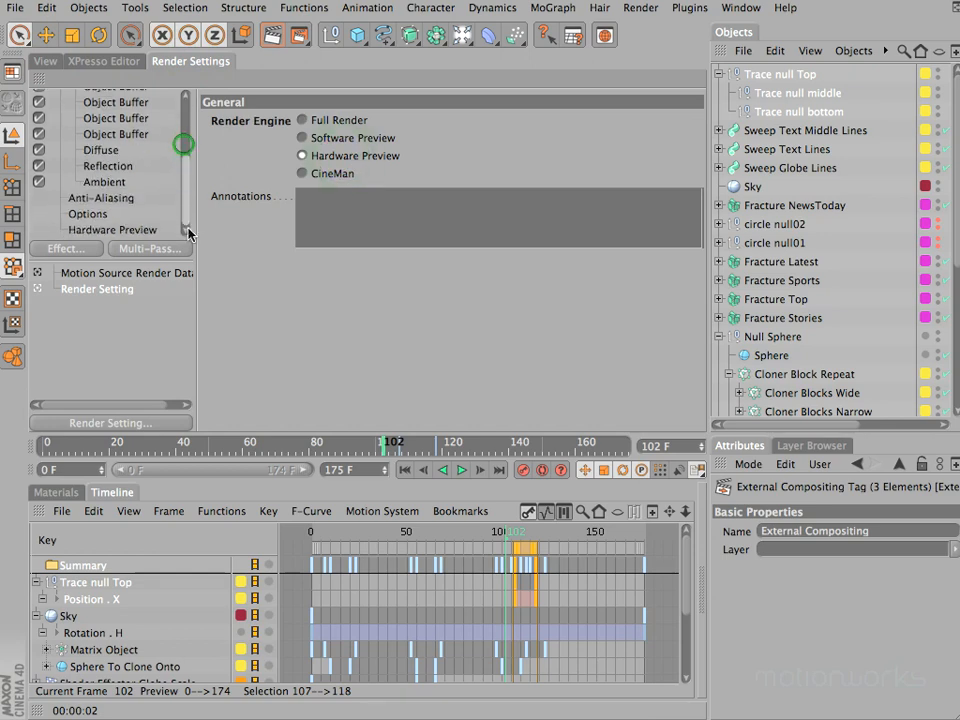
{"action": "left_click", "coordinate": [110, 230]}
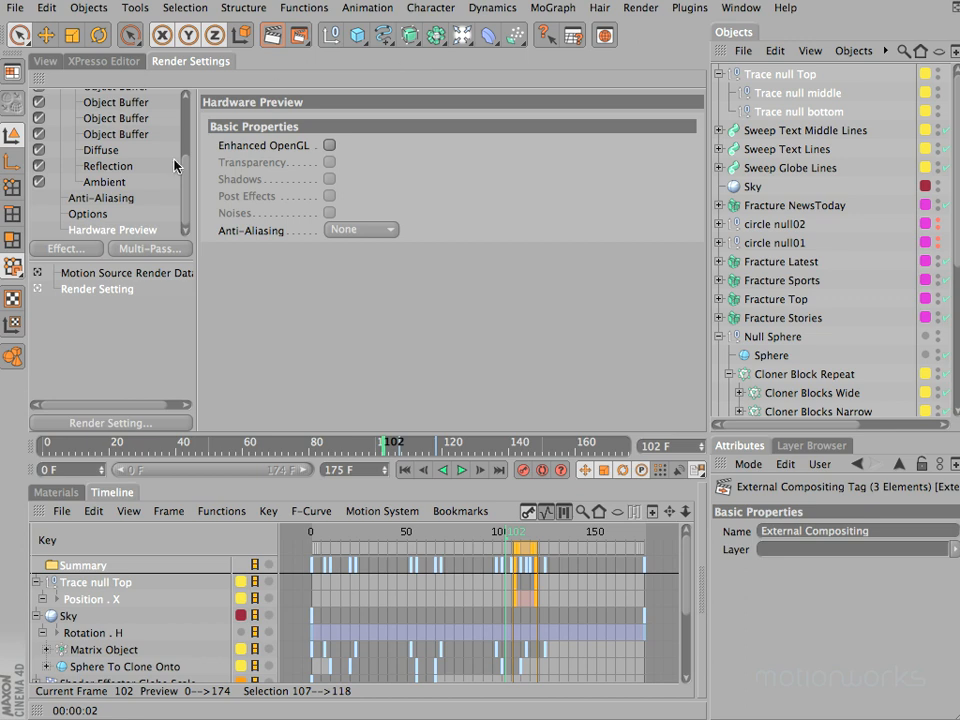
{"action": "left_click_drag", "start_coordinate": [186, 205], "coordinate": [189, 95]}
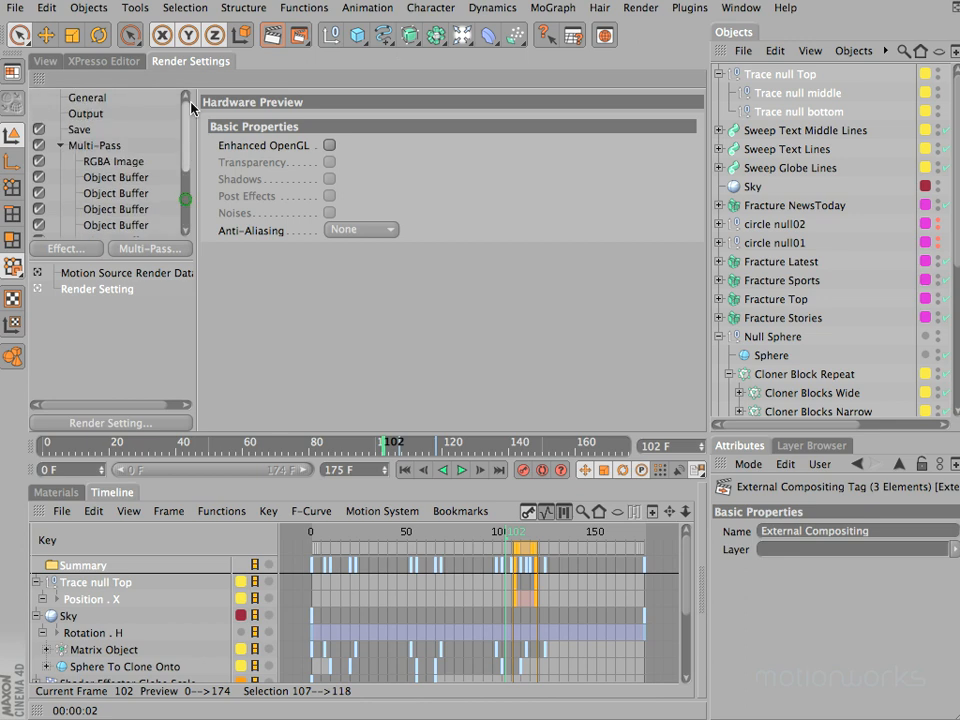
{"action": "left_click", "coordinate": [102, 100]}
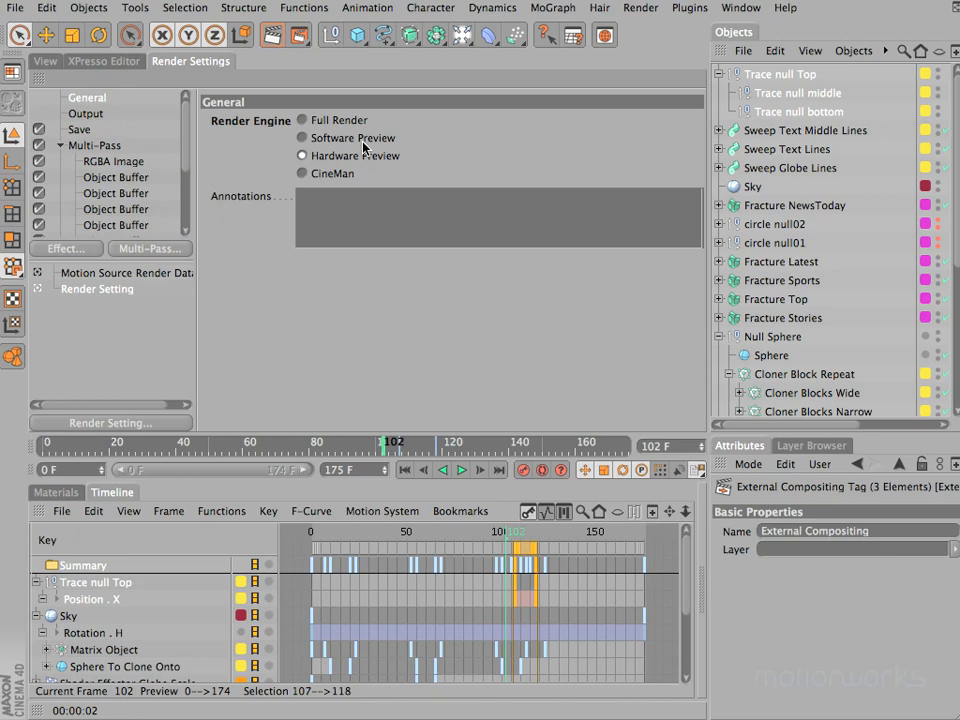
Set the render engine to Full Render, widen the render settings list and collapse its Multi-Pass entry.
{"action": "left_click", "coordinate": [46, 61]}
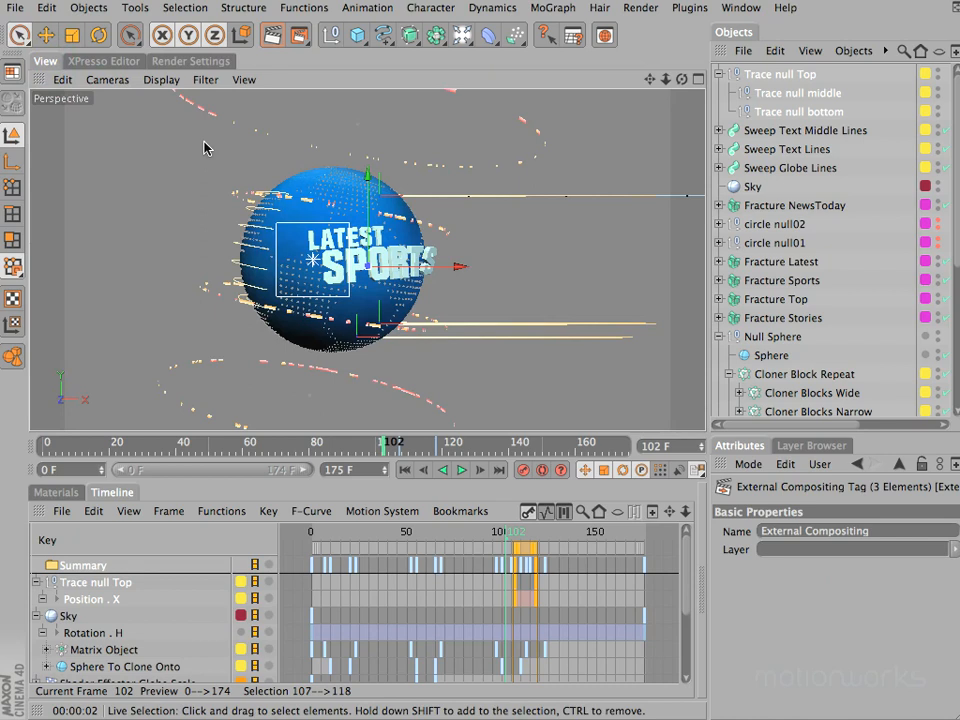
{"action": "left_click", "coordinate": [176, 66]}
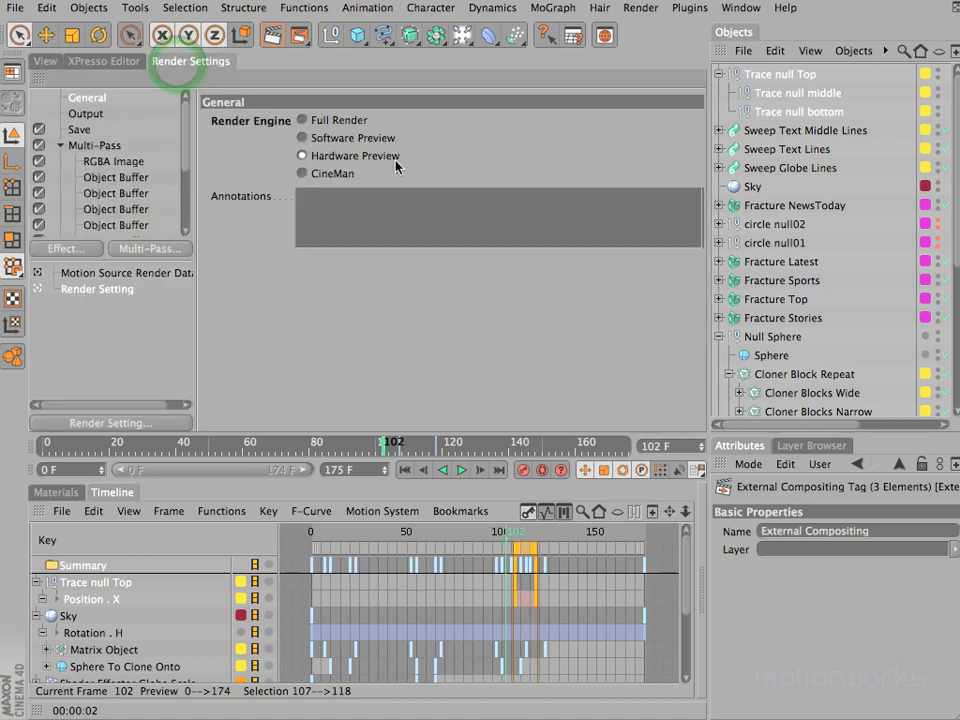
{"action": "left_click", "coordinate": [322, 122]}
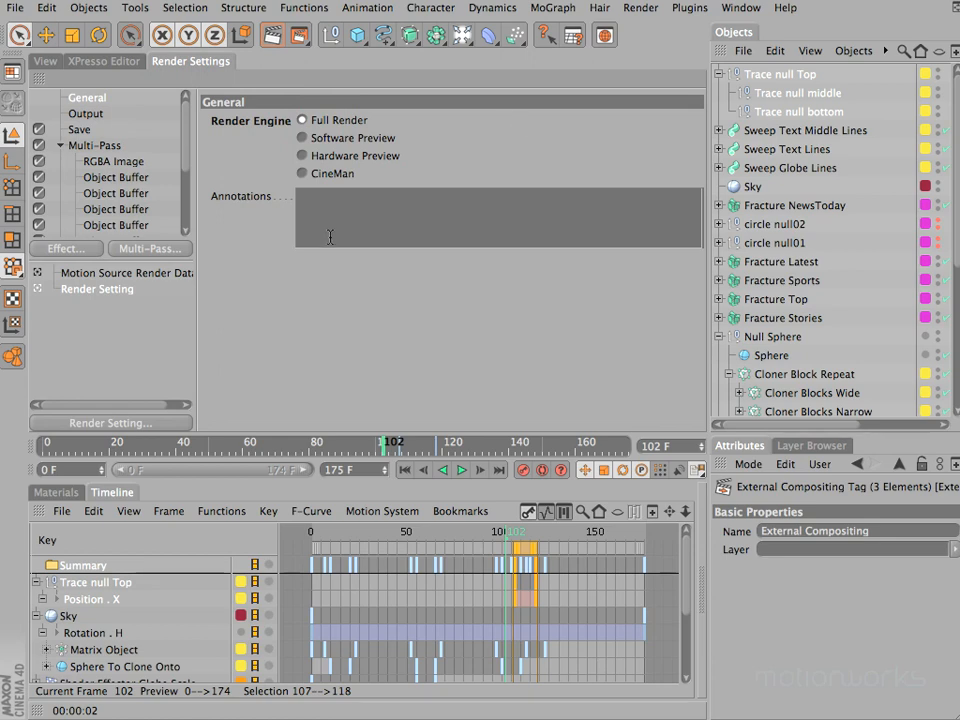
{"action": "left_click_drag", "start_coordinate": [197, 312], "coordinate": [231, 313]}
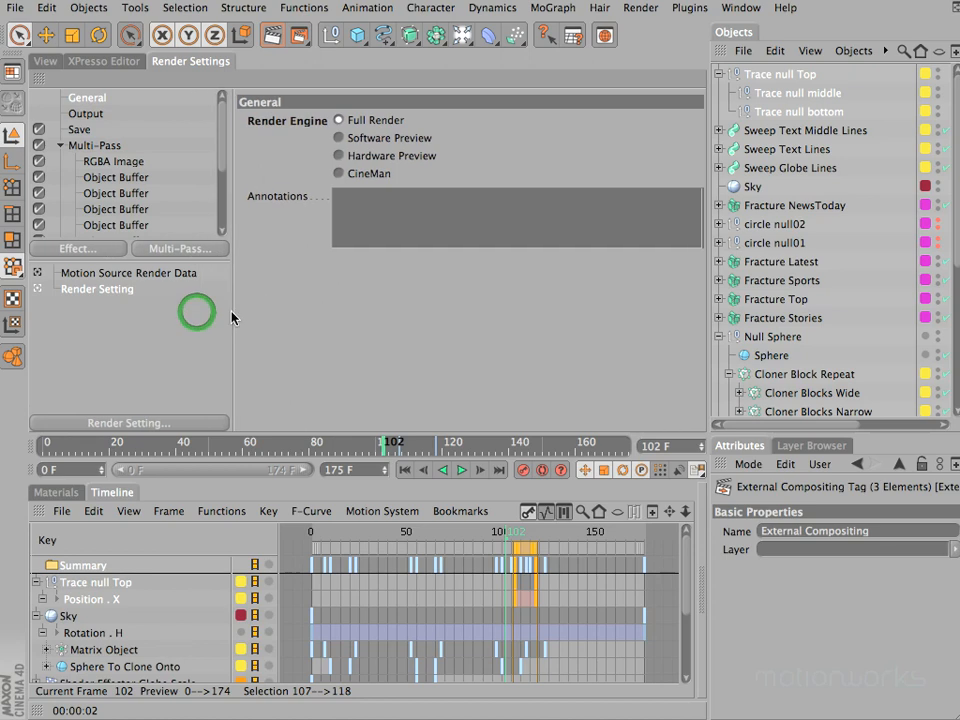
{"action": "left_click", "coordinate": [59, 146]}
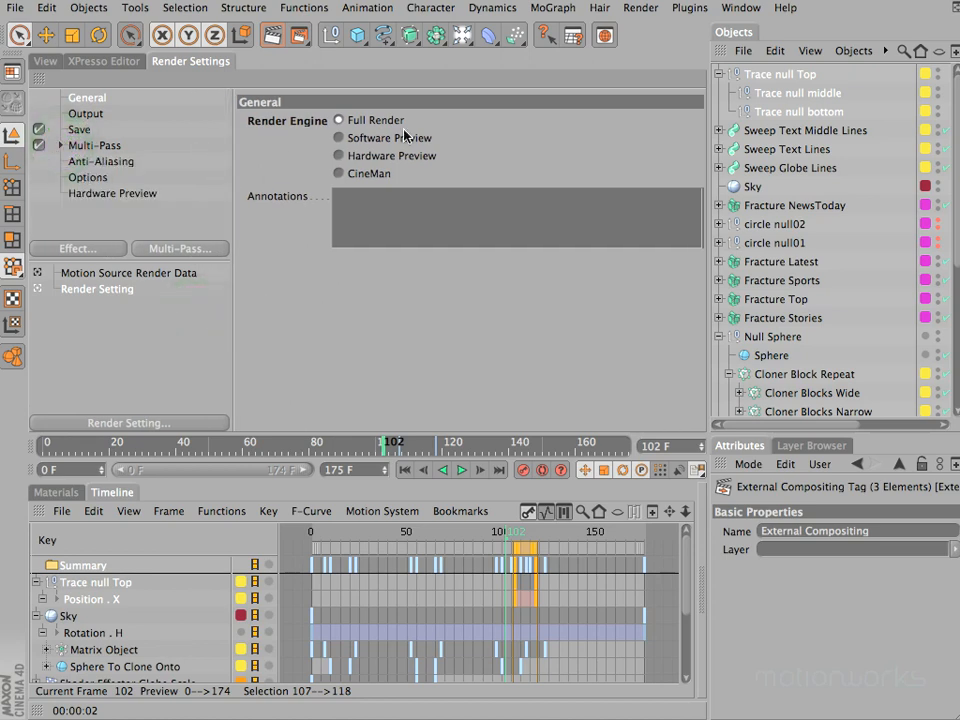
Review the anti-aliasing level options and the output size settings.
{"action": "left_click", "coordinate": [125, 162]}
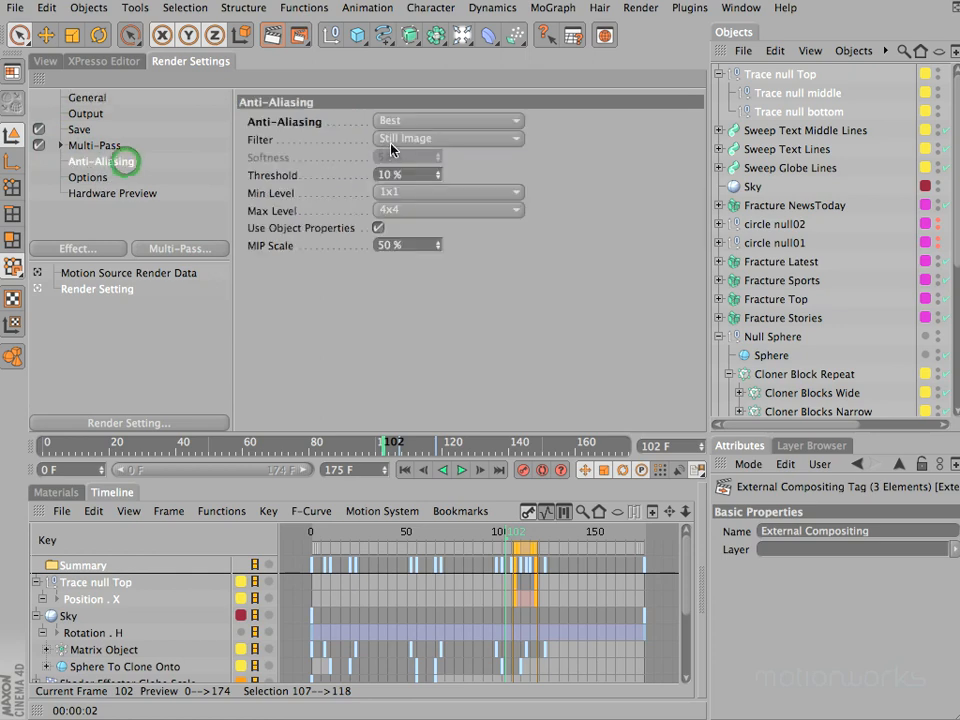
{"action": "left_click", "coordinate": [439, 121]}
{"action": "left_click", "coordinate": [438, 120]}
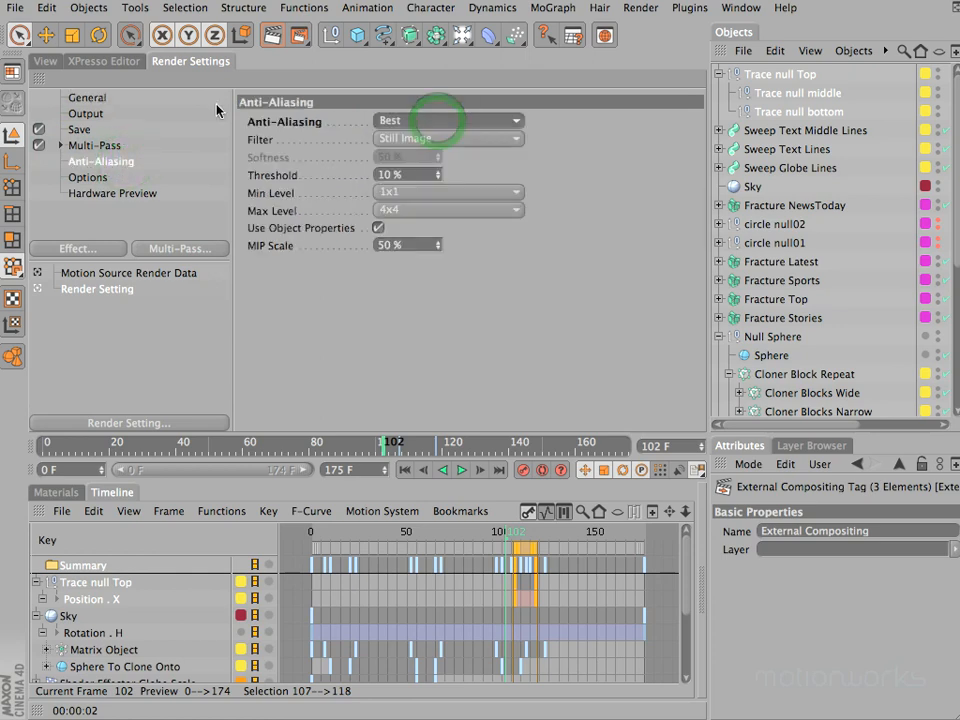
{"action": "left_click", "coordinate": [98, 113]}
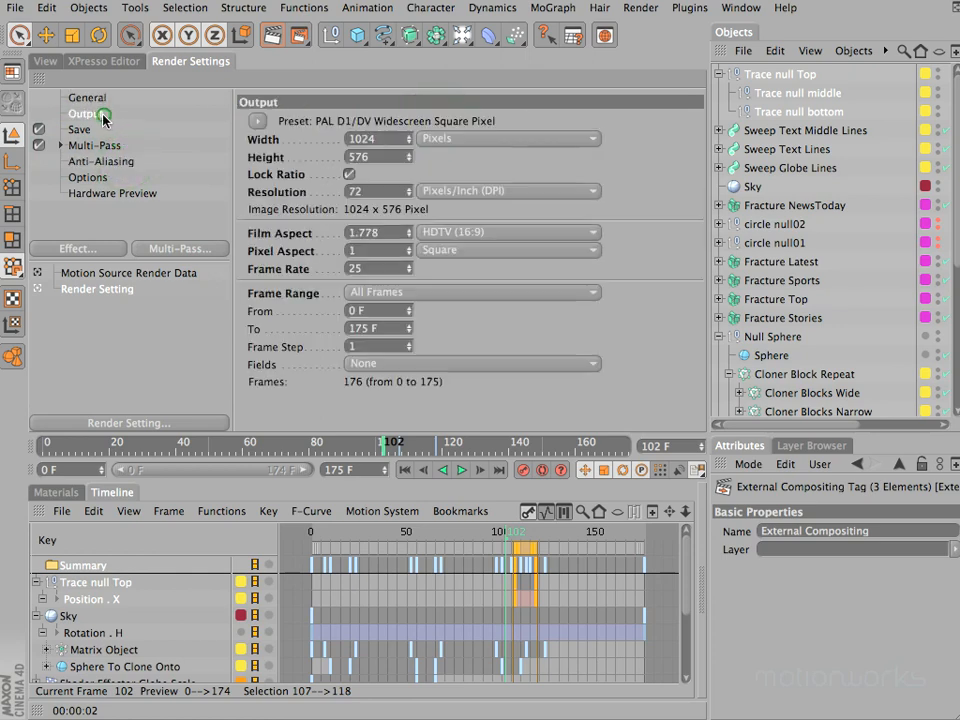
{"action": "double_click", "coordinate": [391, 138]}
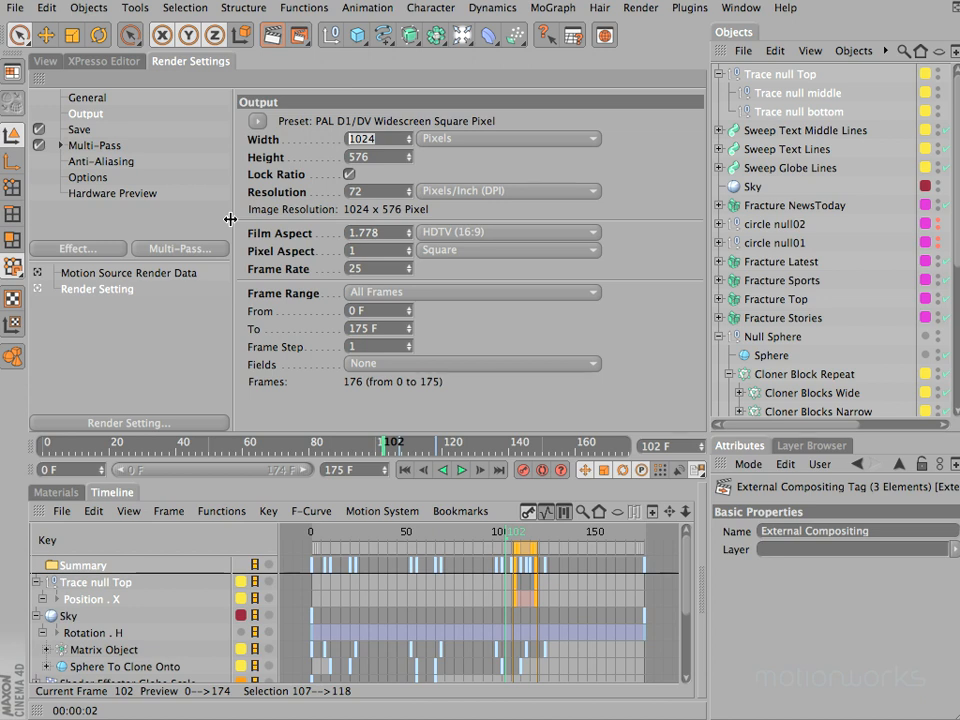
Return to the perspective view and render the scene to the Picture Viewer.
{"action": "left_click", "coordinate": [42, 59]}
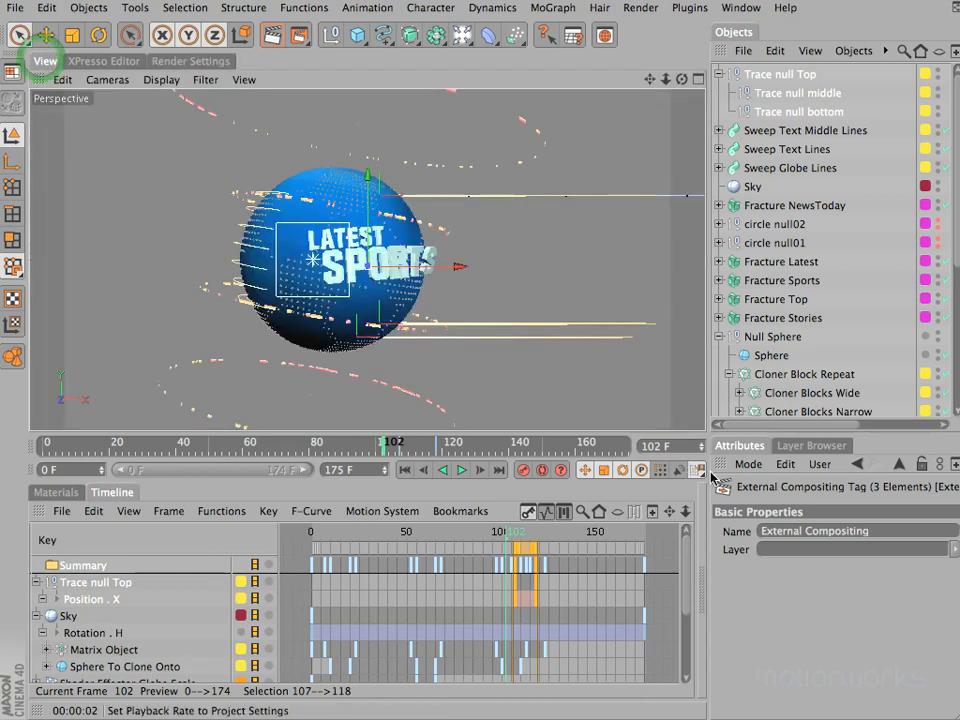
{"action": "left_click", "coordinate": [298, 35]}
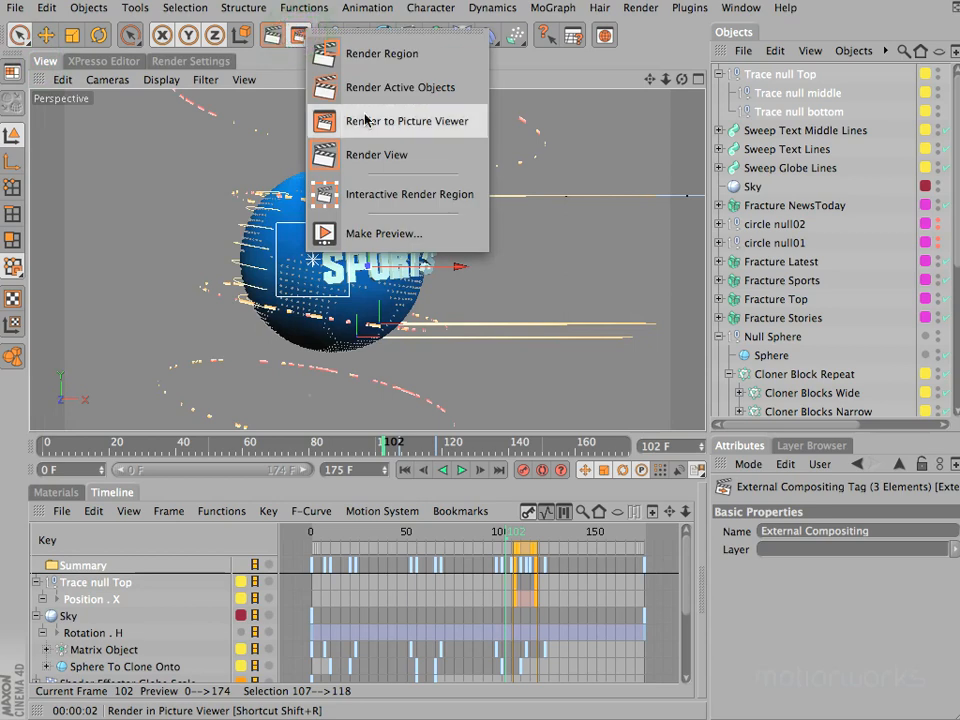
{"action": "left_click", "coordinate": [365, 120]}
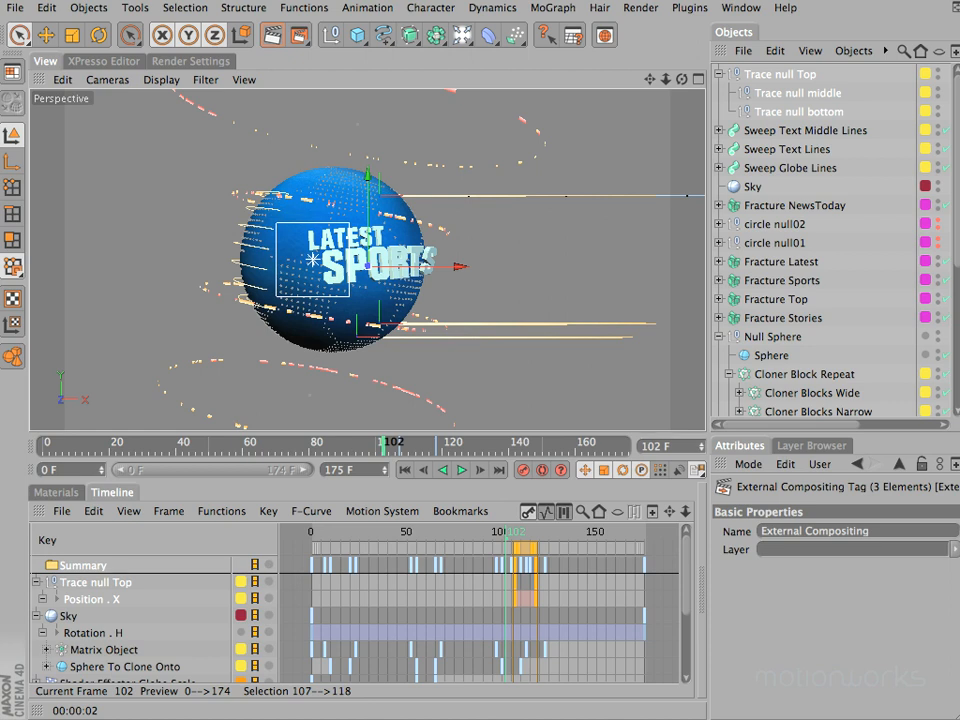
Go to frame 174, select Sphere To Clone Onto and examine the globe and camera layout from the Top view.
{"action": "left_click", "coordinate": [503, 441]}
{"action": "left_click_drag", "start_coordinate": [541, 447], "coordinate": [645, 446]}
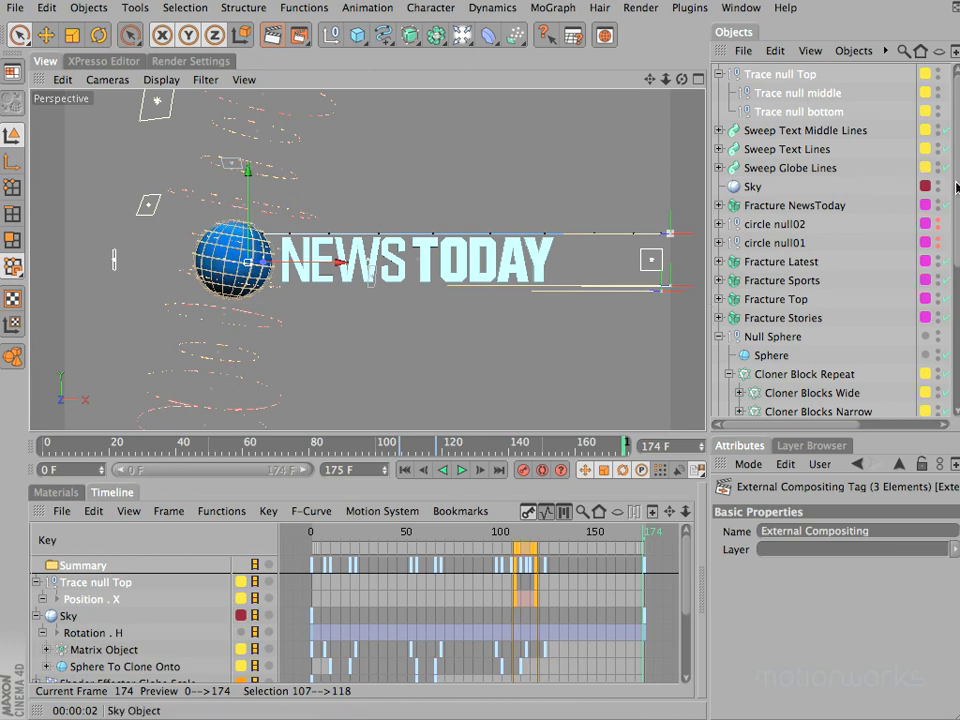
{"action": "scroll", "coordinate": [803, 276], "scroll_direction": "down", "scroll_amount": 5}
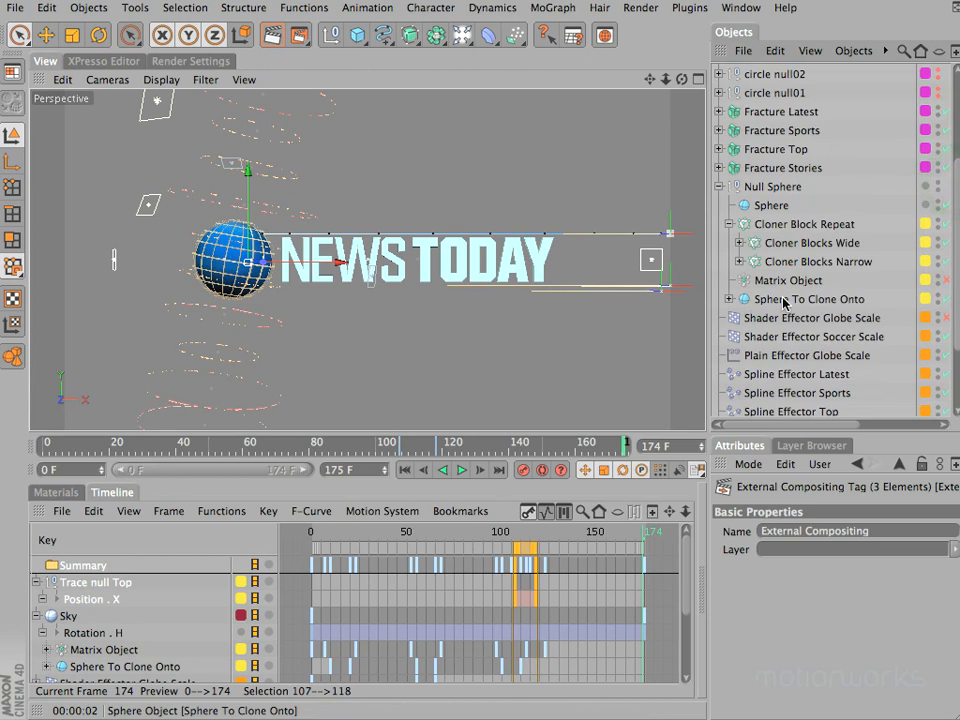
{"action": "left_click", "coordinate": [785, 300]}
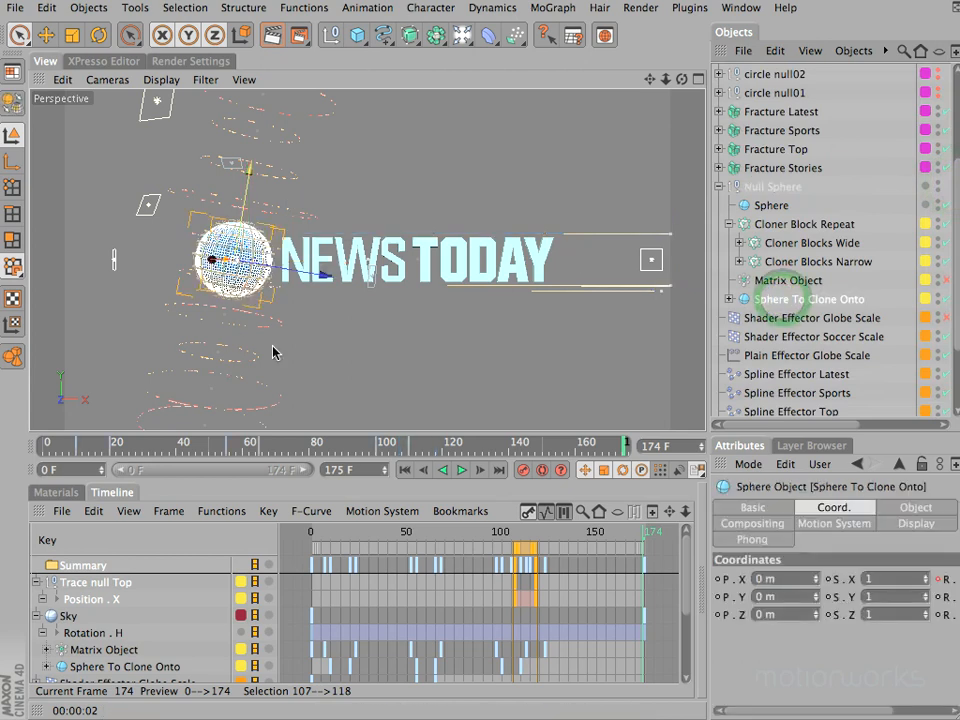
{"action": "key", "text": "F2"}
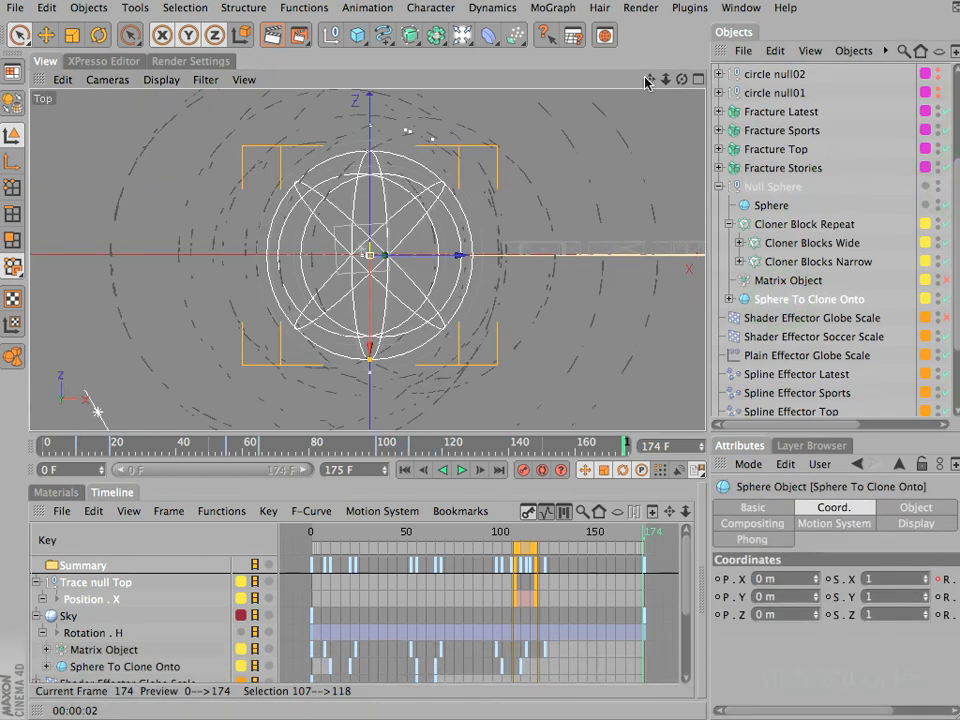
{"action": "left_click_drag", "start_coordinate": [315, 356], "coordinate": [446, 305], "text": "super"}
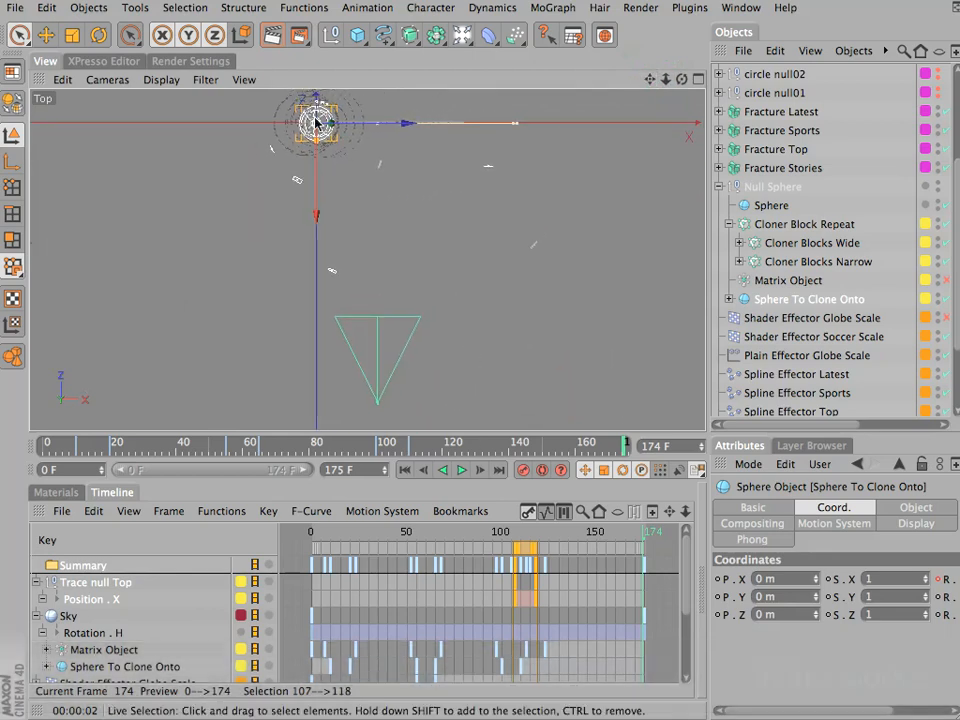
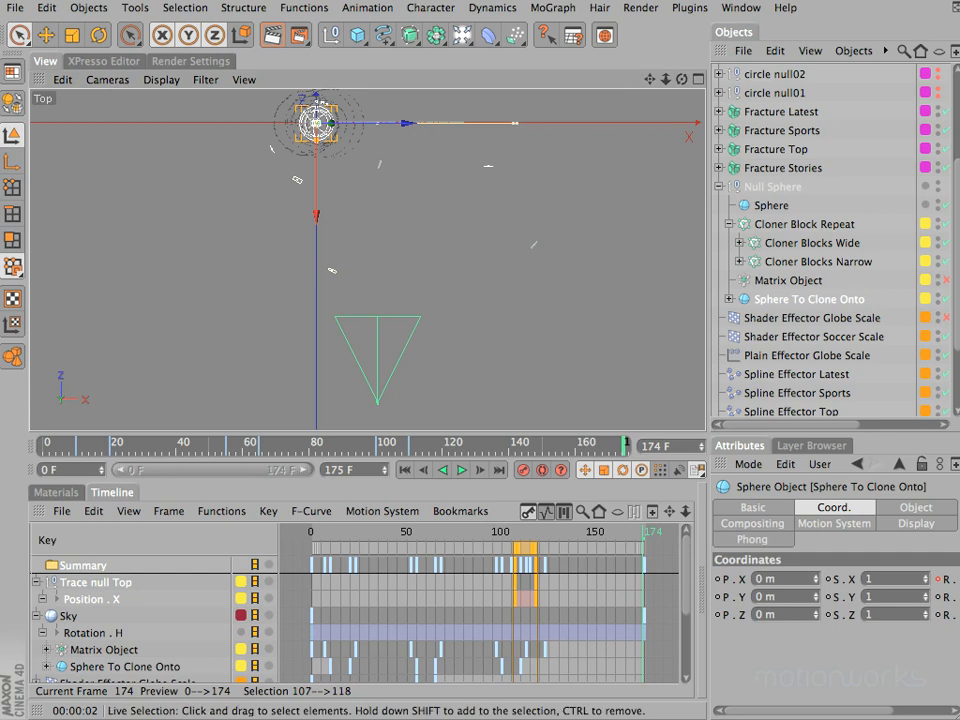
Try moving the Null Sphere group towards the camera in the Top view, and undo the moves.
{"action": "left_click", "coordinate": [783, 188]}
{"action": "left_click", "coordinate": [432, 179]}
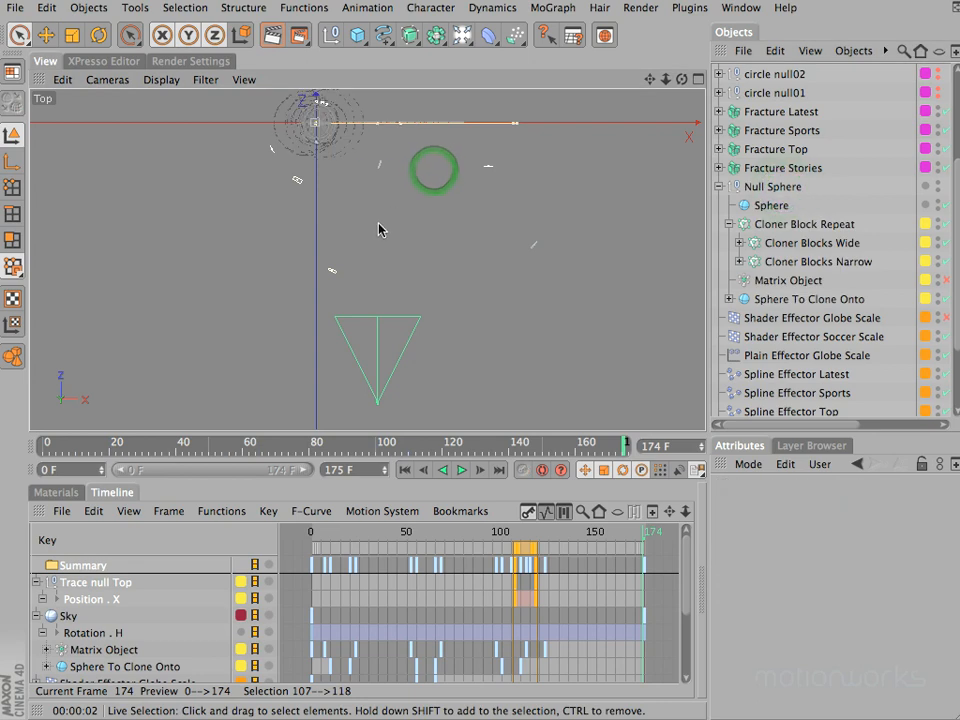
{"action": "left_click", "coordinate": [747, 187]}
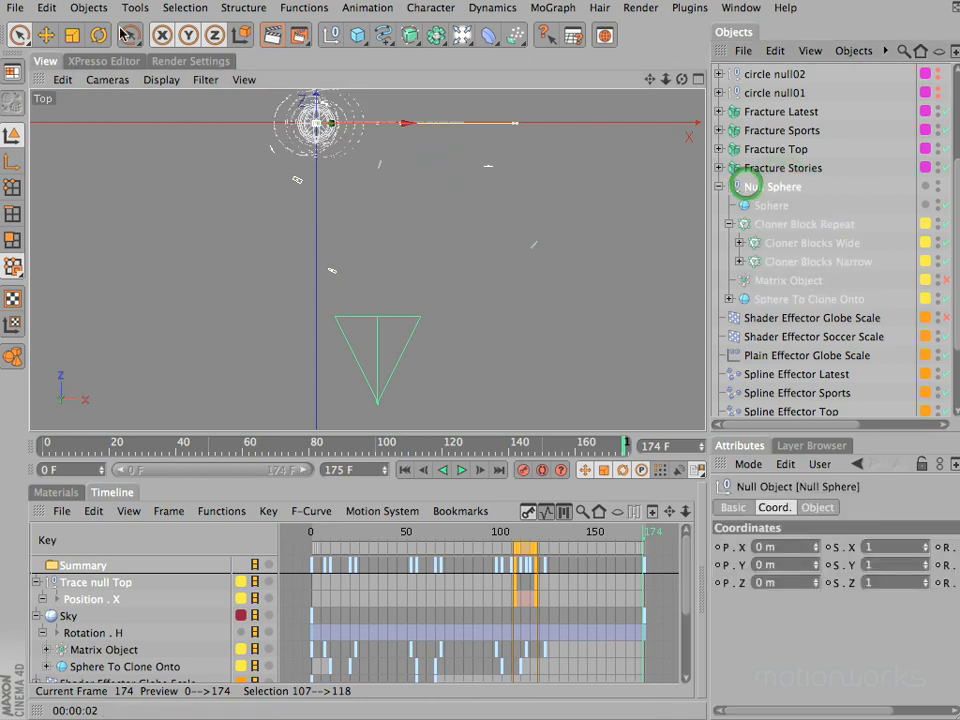
{"action": "left_click", "coordinate": [44, 35]}
{"action": "left_click_drag", "start_coordinate": [505, 186], "coordinate": [470, 358]}
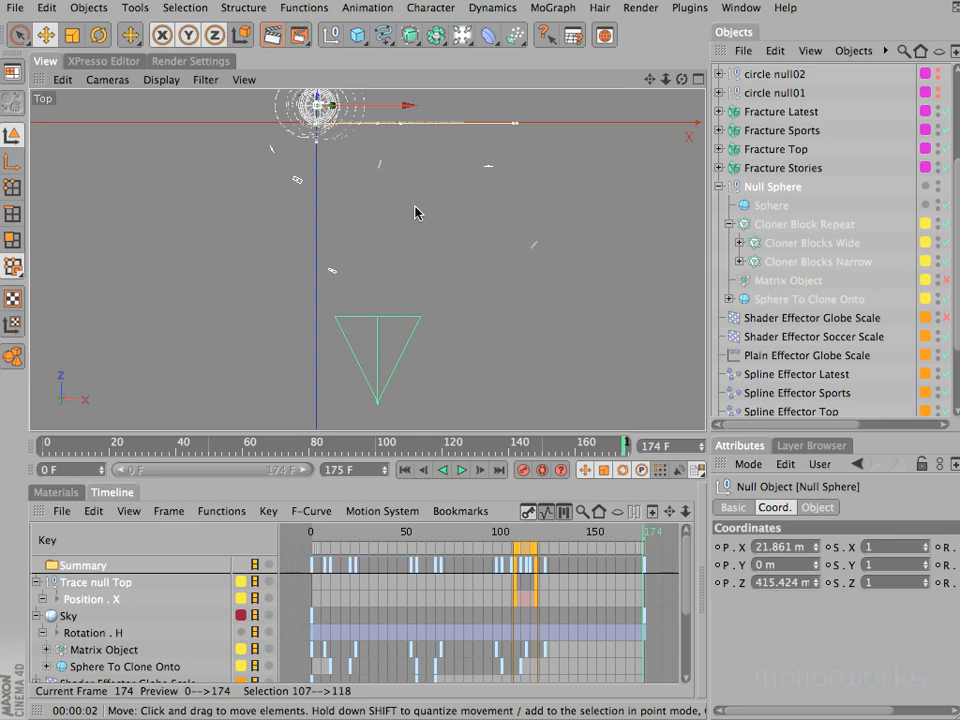
{"action": "key", "text": "super+z"}
{"action": "key", "text": "super+z"}
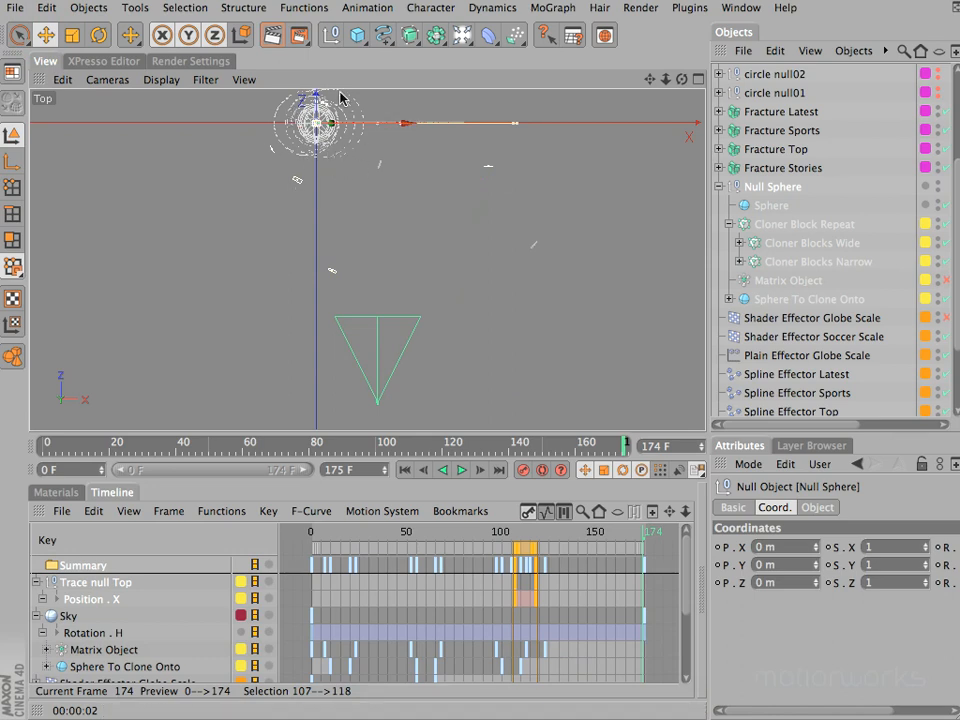
{"action": "left_click_drag", "start_coordinate": [359, 197], "coordinate": [395, 321]}
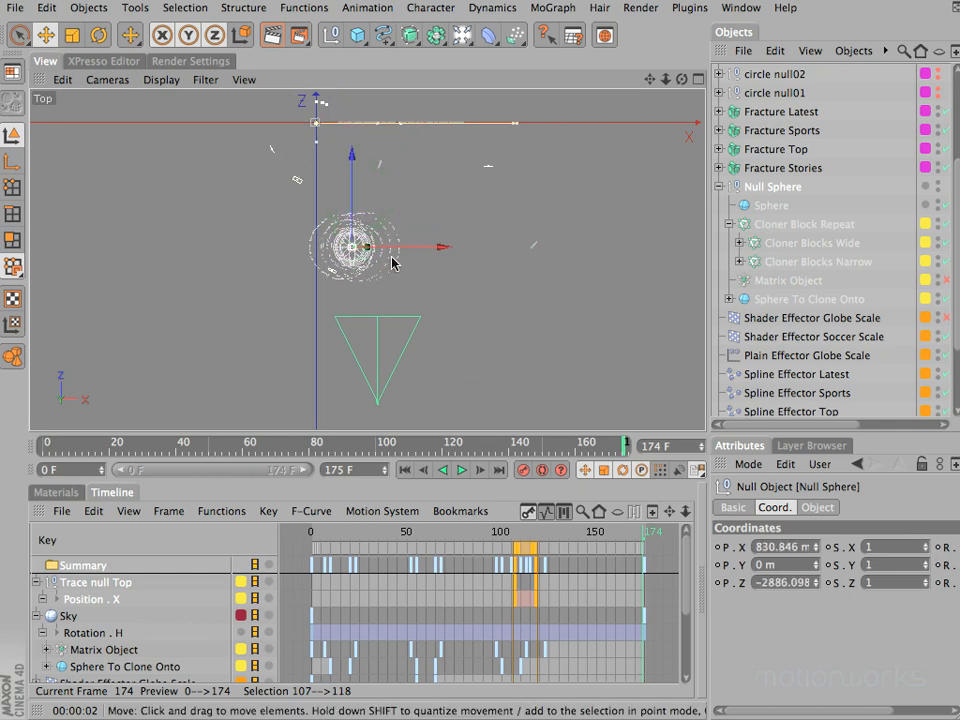
{"action": "key", "text": "super+z"}
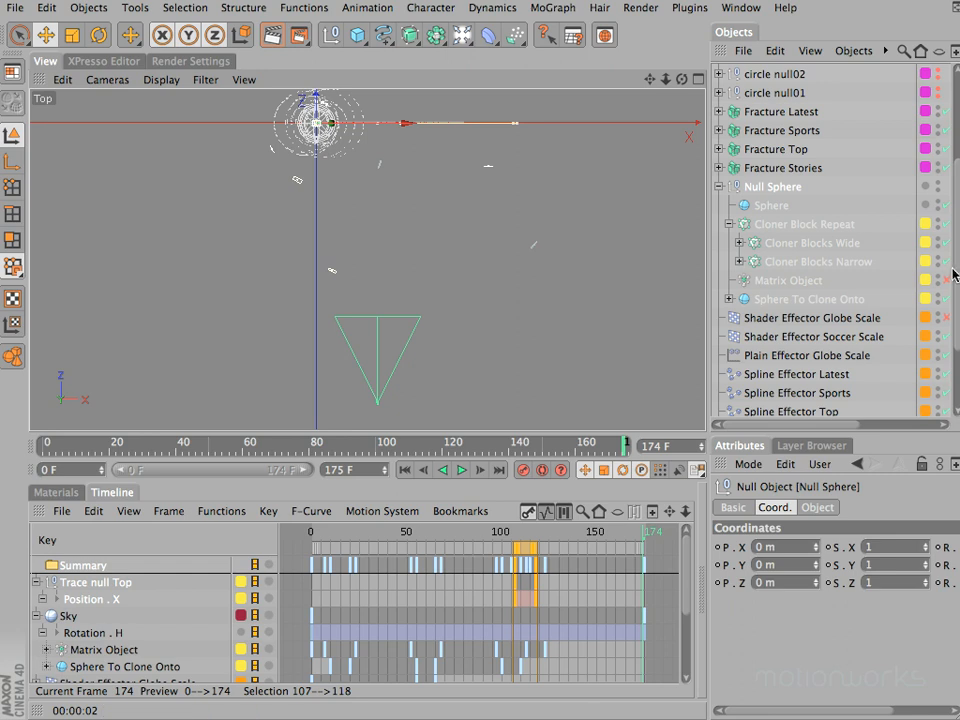
Collapse the Null Sphere hierarchy and show the Lights / Cameras layer's objects in the object list.
{"action": "mouse_move", "coordinate": [956, 270]}
{"action": "left_mouse_down"}
{"action": "mouse_move", "coordinate": [957, 323]}
{"action": "mouse_move", "coordinate": [957, 184]}
{"action": "left_mouse_up"}
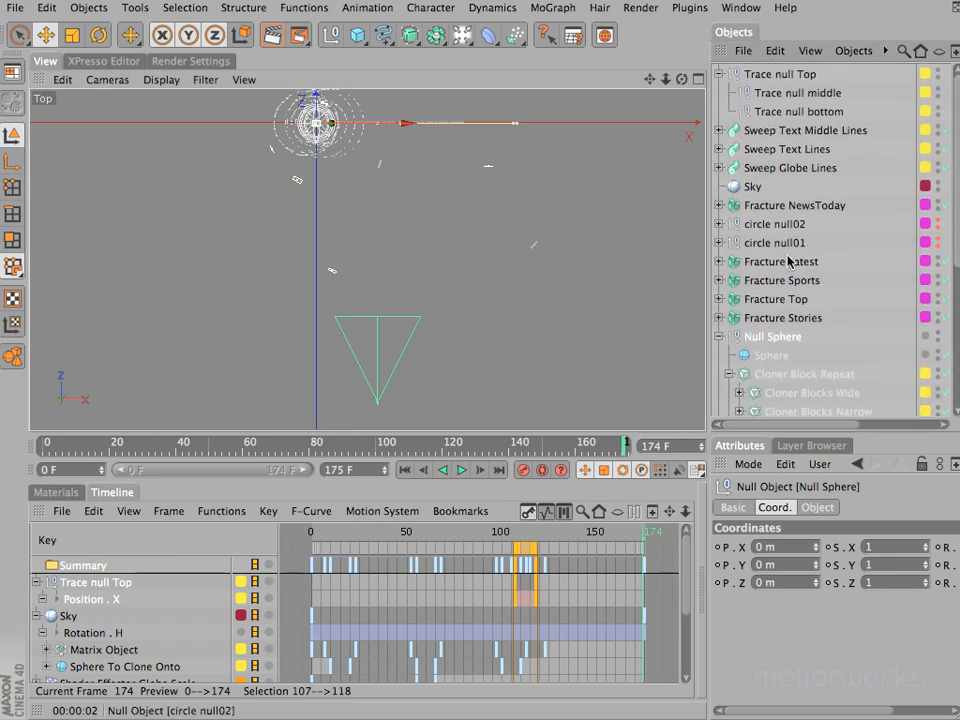
{"action": "left_click", "coordinate": [718, 336]}
{"action": "left_click", "coordinate": [805, 445]}
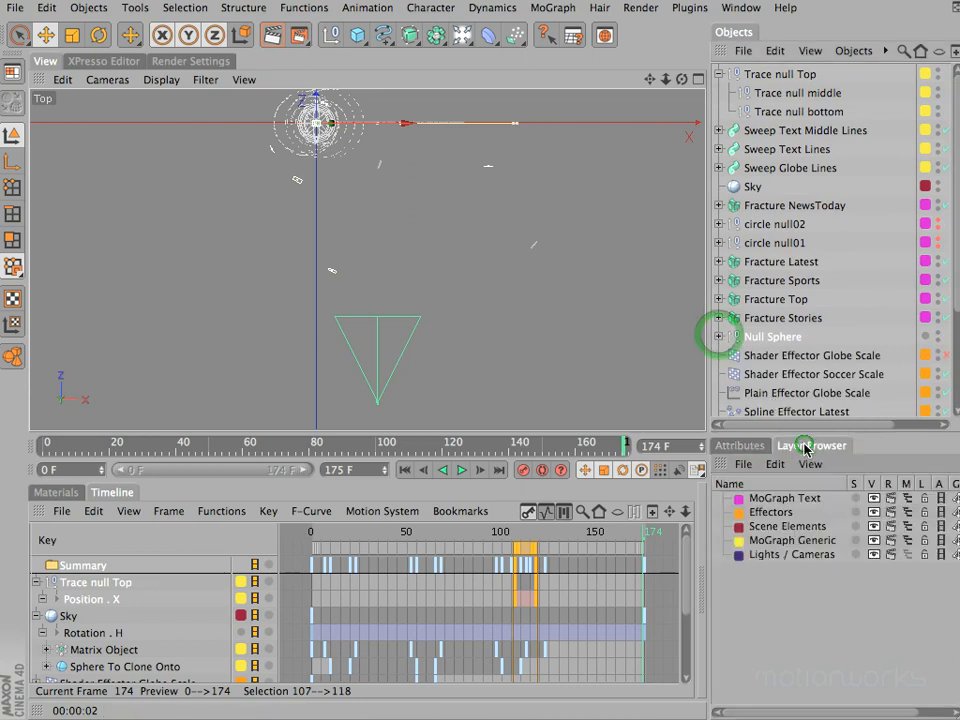
{"action": "left_click", "coordinate": [906, 554]}
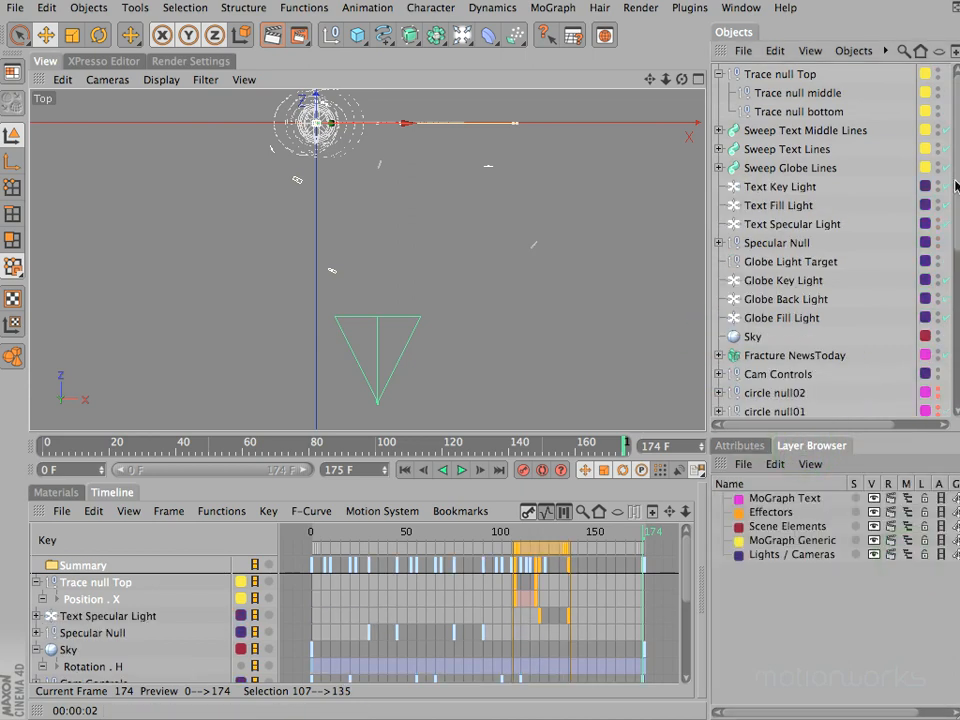
Try changing the Camera Heading in the user data of Cam Controls, undo it and collapse the hierarchy.
{"action": "left_click_drag", "start_coordinate": [954, 178], "coordinate": [954, 240]}
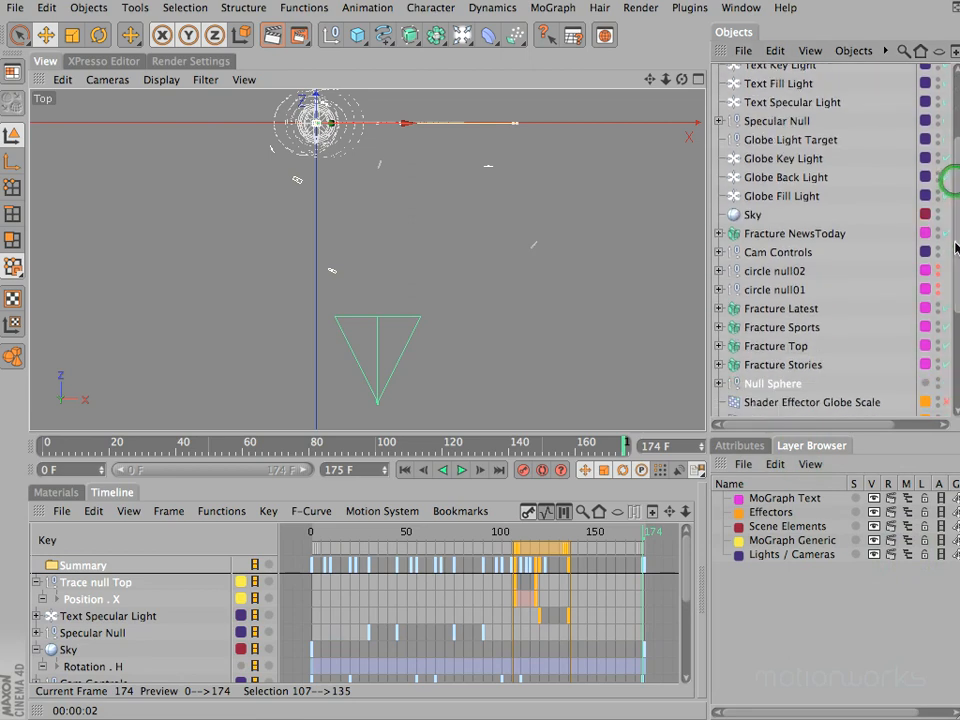
{"action": "left_click", "coordinate": [719, 254]}
{"action": "left_click", "coordinate": [776, 253]}
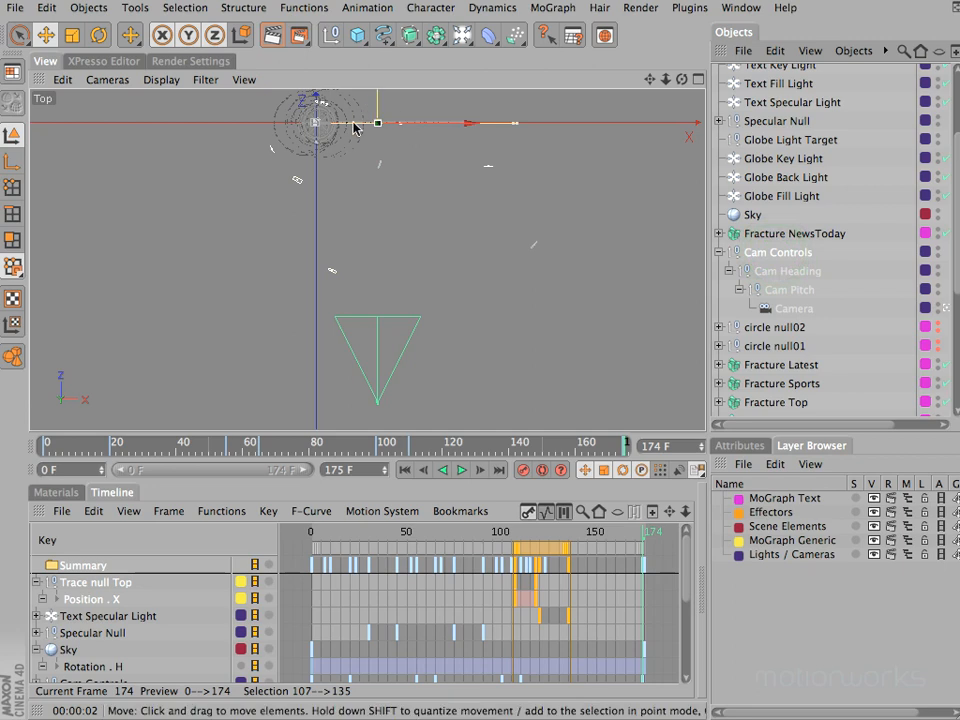
{"action": "left_click", "coordinate": [726, 445]}
{"action": "left_click", "coordinate": [908, 507]}
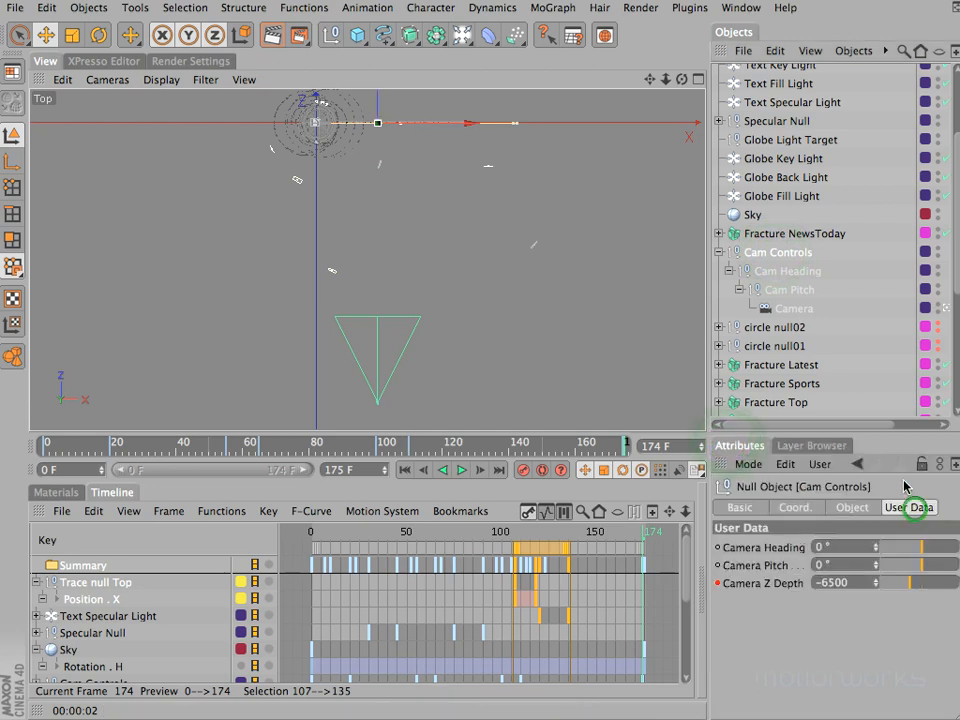
{"action": "mouse_move", "coordinate": [921, 548]}
{"action": "left_mouse_down"}
{"action": "mouse_move", "coordinate": [911, 550]}
{"action": "mouse_move", "coordinate": [935, 551]}
{"action": "mouse_move", "coordinate": [912, 553]}
{"action": "left_mouse_up"}
{"action": "key", "text": "super+z"}
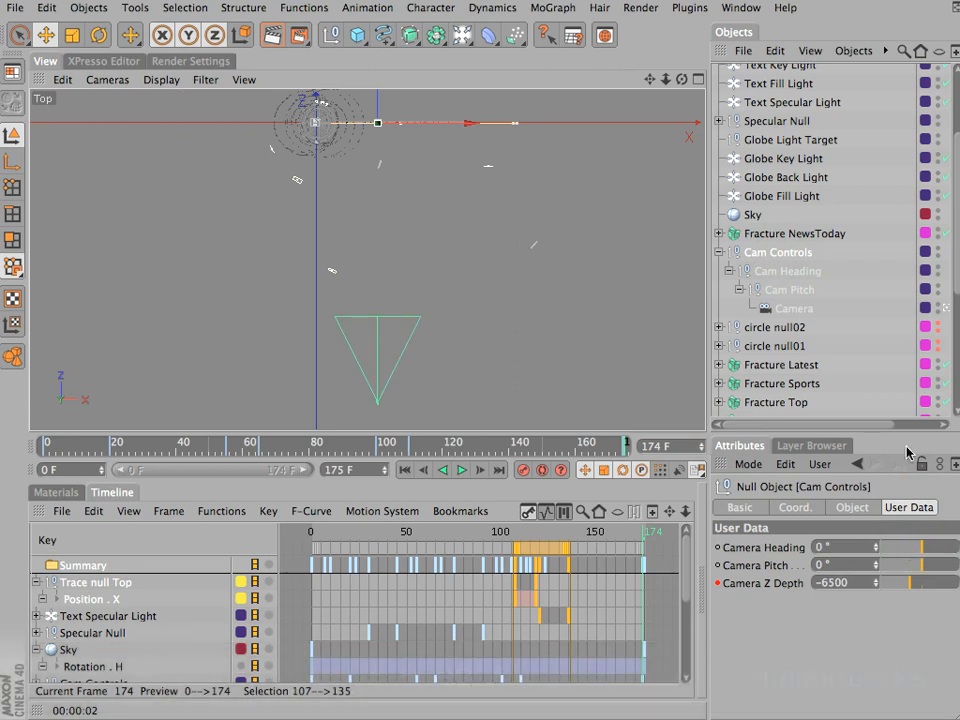
{"action": "left_click", "coordinate": [721, 253]}
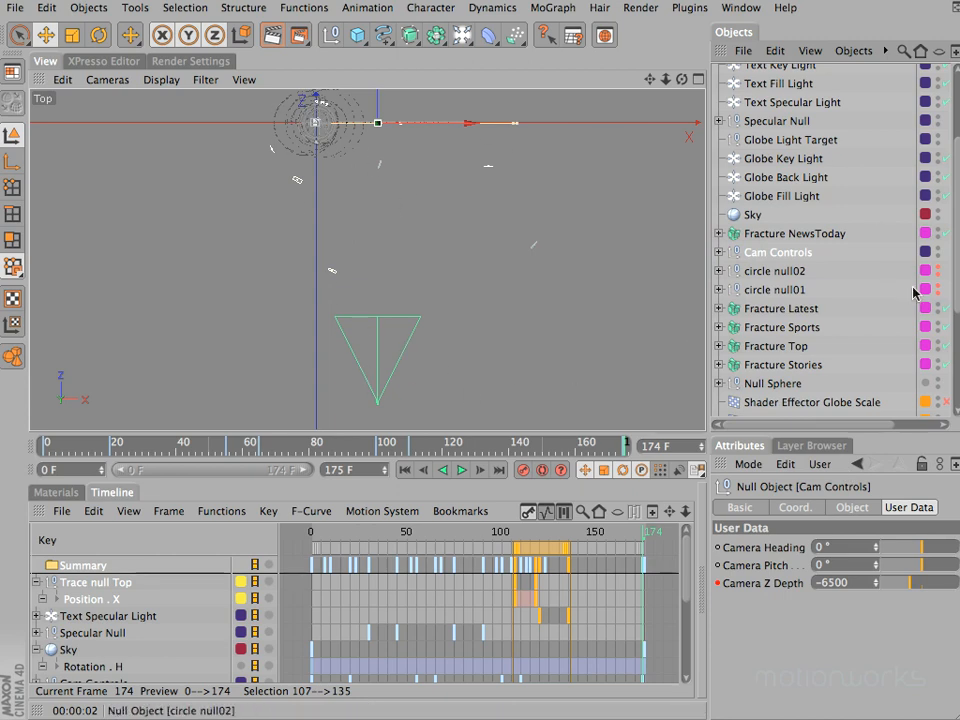
Hide the Lights / Cameras layer's objects from the object list and return to the start of the list.
{"action": "mouse_move", "coordinate": [957, 280]}
{"action": "left_mouse_down"}
{"action": "mouse_move", "coordinate": [957, 214]}
{"action": "mouse_move", "coordinate": [957, 278]}
{"action": "left_mouse_up"}
{"action": "left_click", "coordinate": [811, 445]}
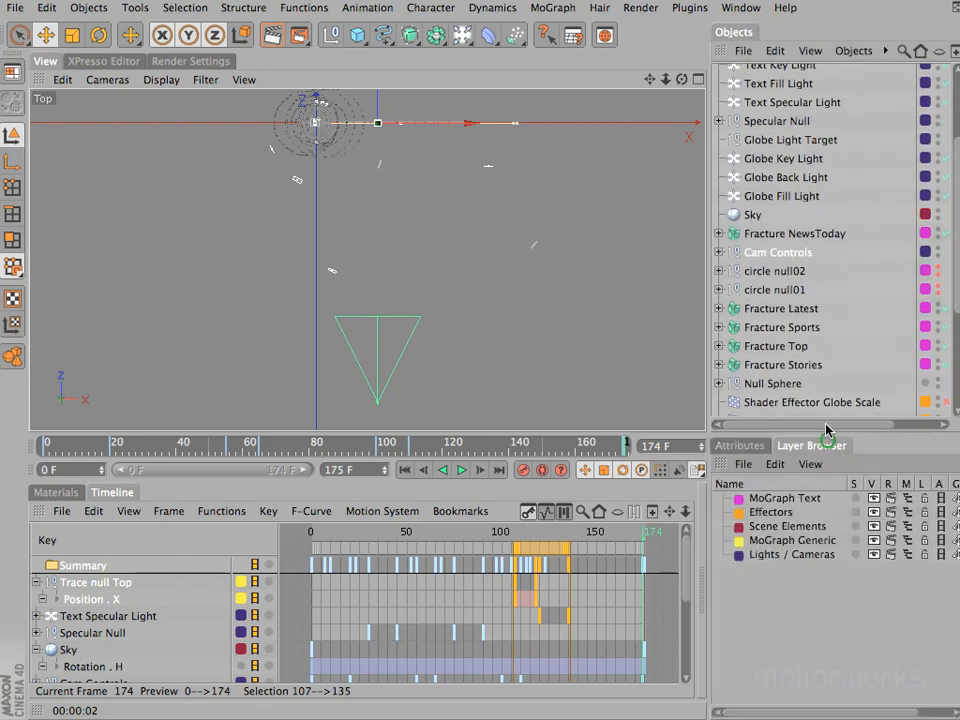
{"action": "left_click", "coordinate": [905, 560]}
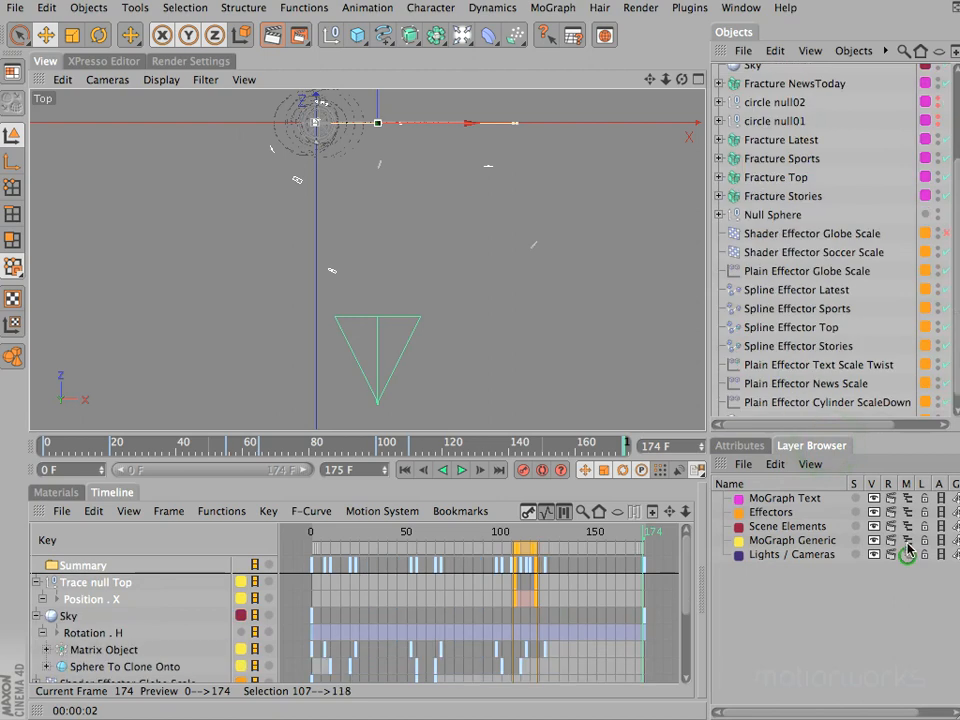
{"action": "left_click_drag", "start_coordinate": [957, 308], "coordinate": [957, 250]}
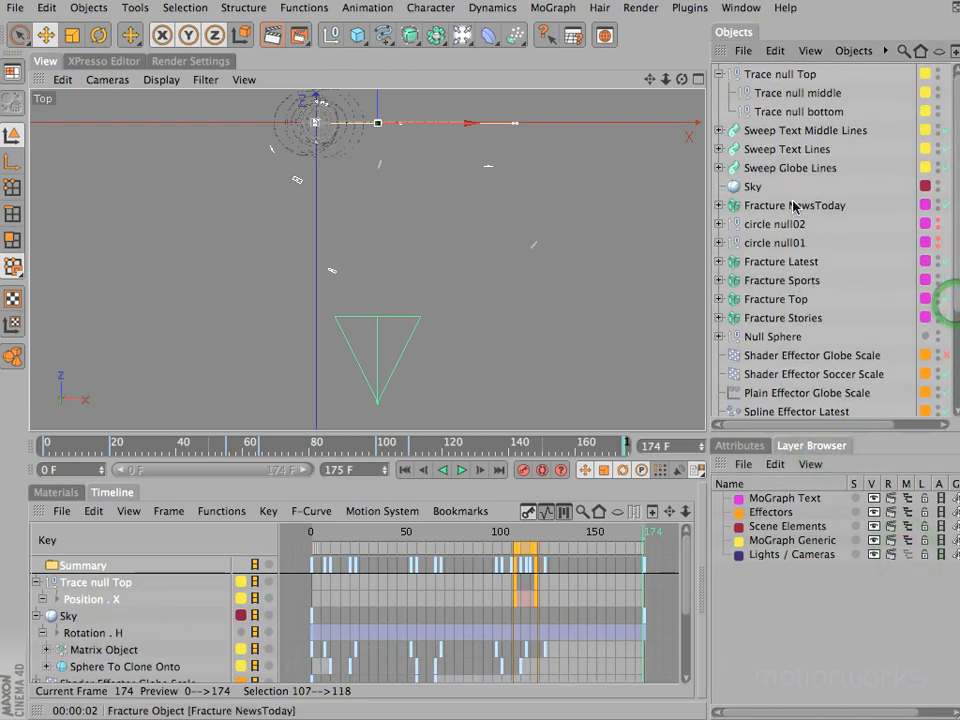
Group the Null Sphere hierarchy under a new parent null object.
{"action": "left_click", "coordinate": [773, 336]}
{"action": "left_click", "coordinate": [718, 337]}
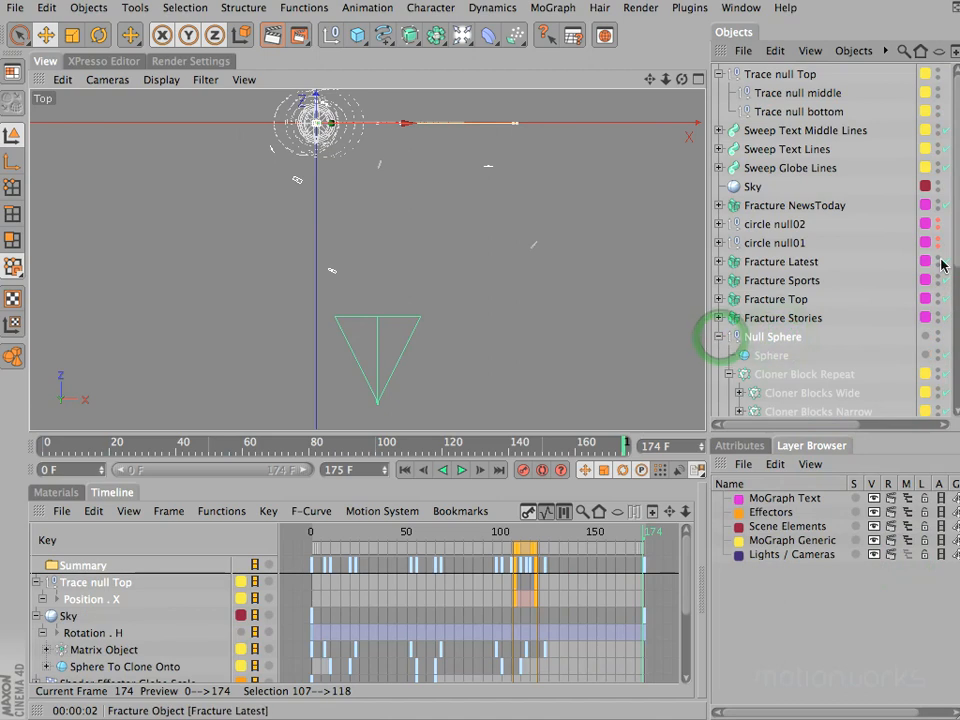
{"action": "key", "text": "alt"}
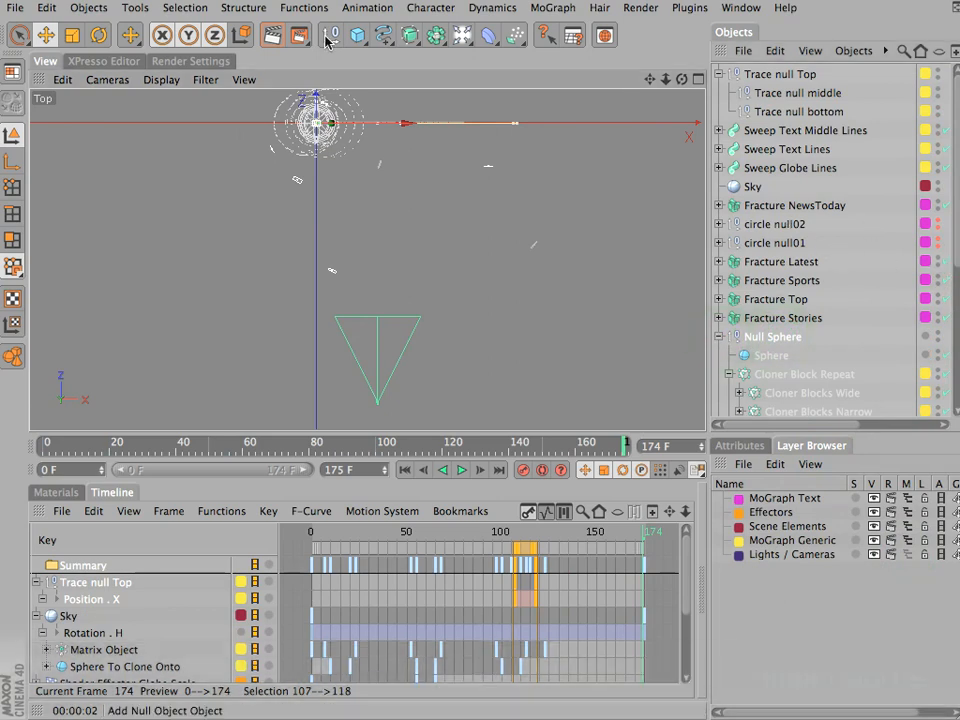
{"action": "left_click", "coordinate": [330, 36], "text": "alt"}
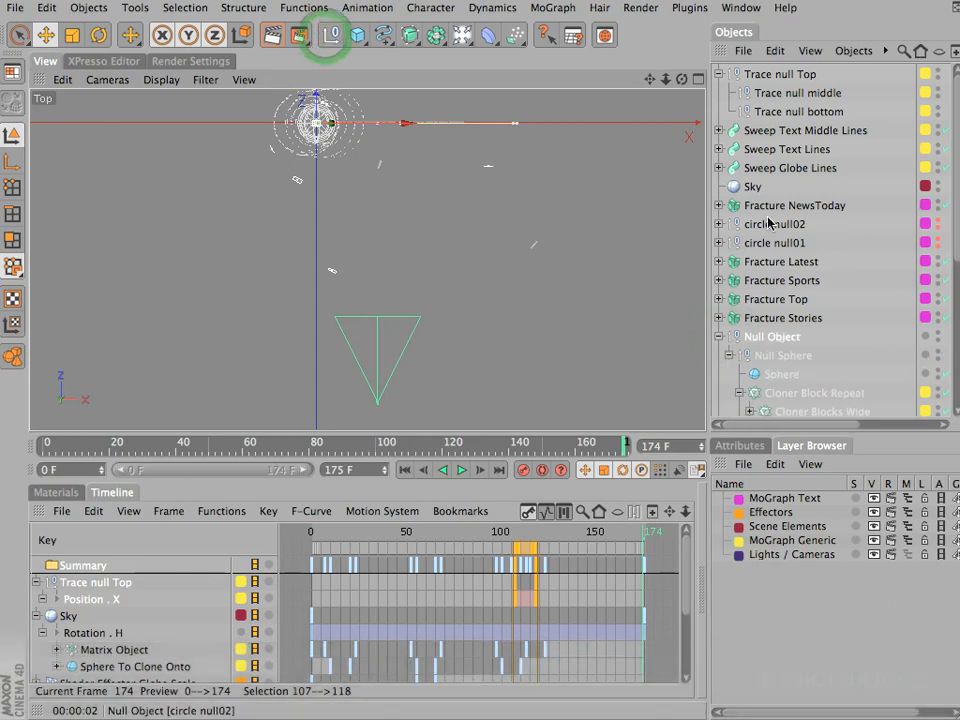
Rename the new parent null above Null Sphere as Null Globe Wipe.
{"action": "left_click_drag", "start_coordinate": [956, 239], "coordinate": [956, 297]}
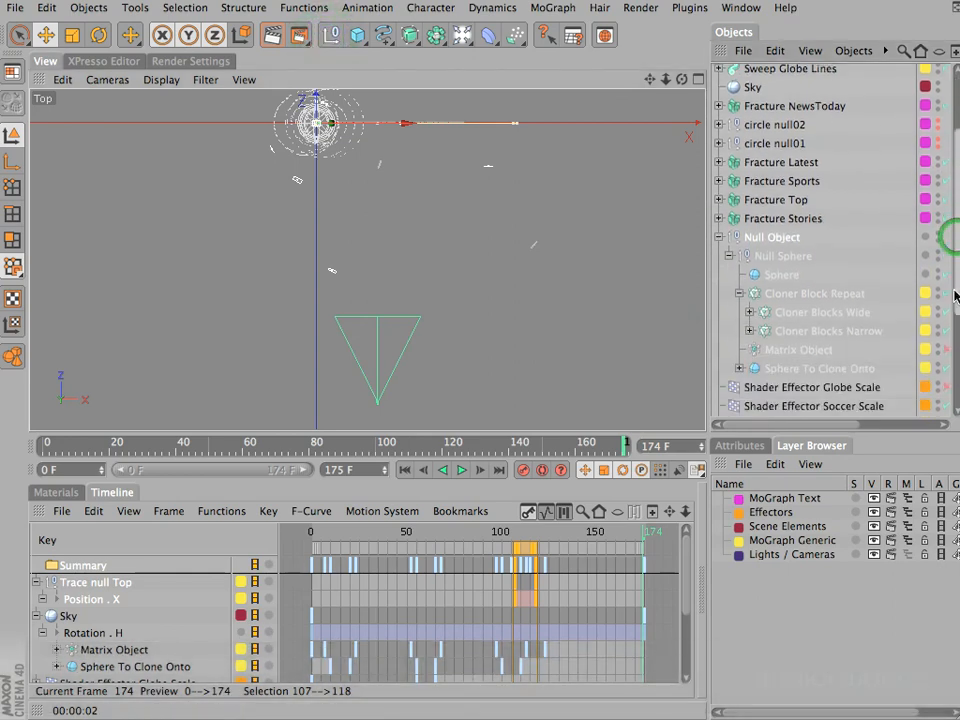
{"action": "double_click", "coordinate": [772, 237]}
{"action": "type", "text": "Null G"}
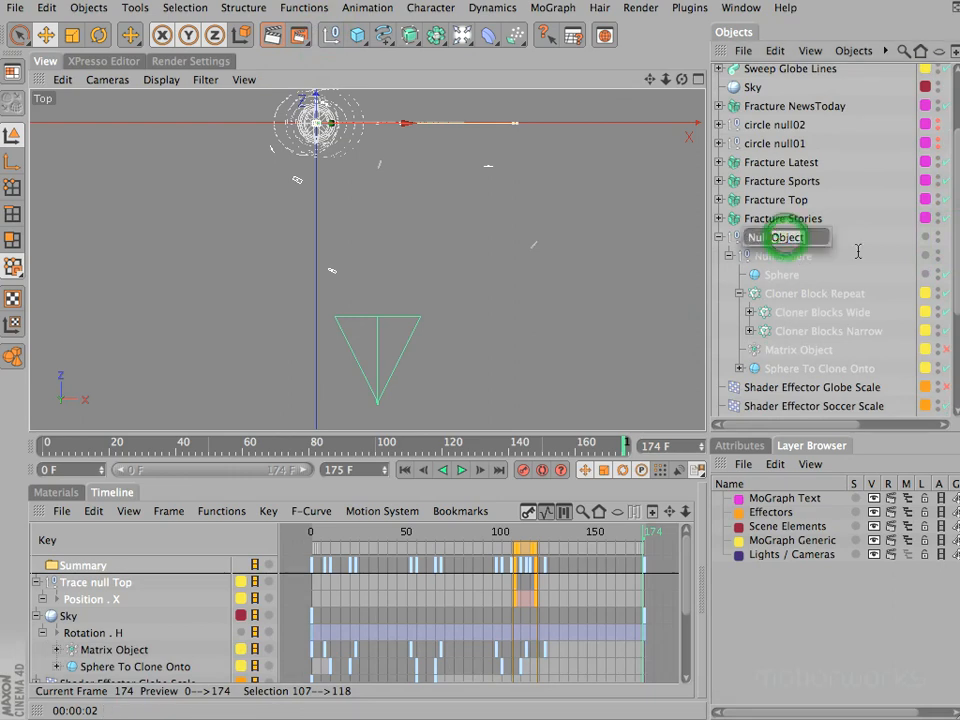
{"action": "type", "text": "lobe Wipe"}
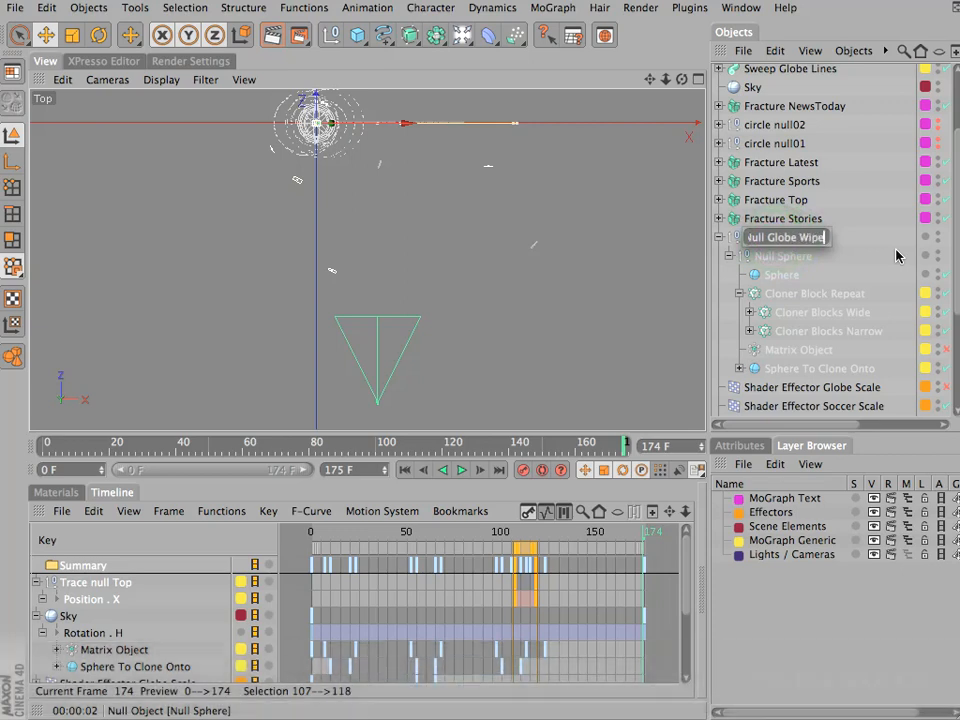
{"action": "key", "text": "Return"}
Show the scene in four views and enlarge the Perspective and Top views.
{"action": "key", "text": "F1"}
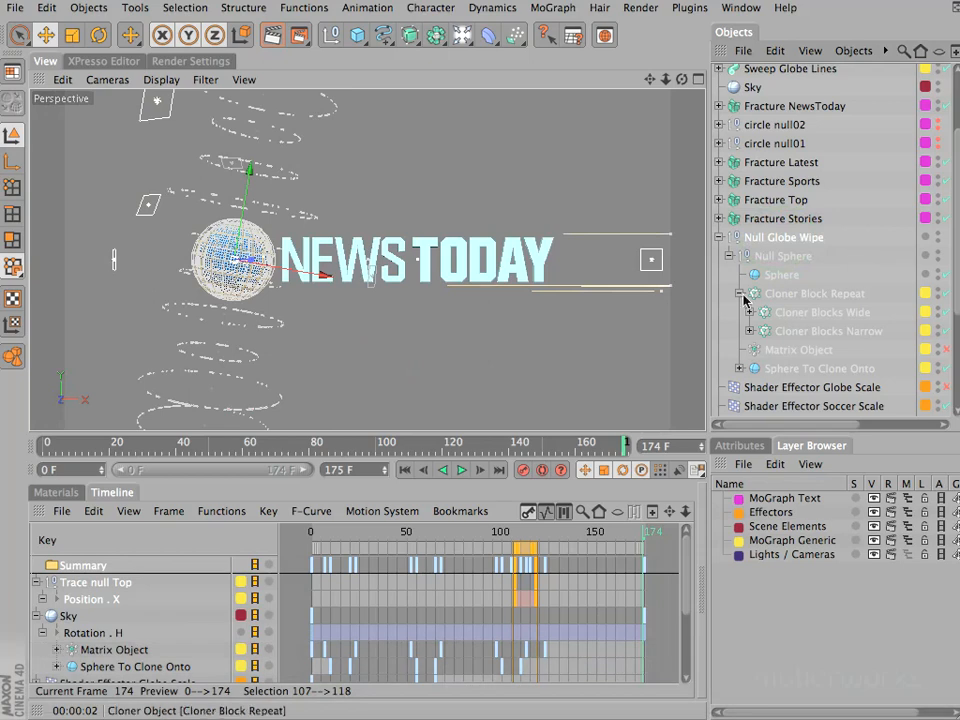
{"action": "key", "text": "F5"}
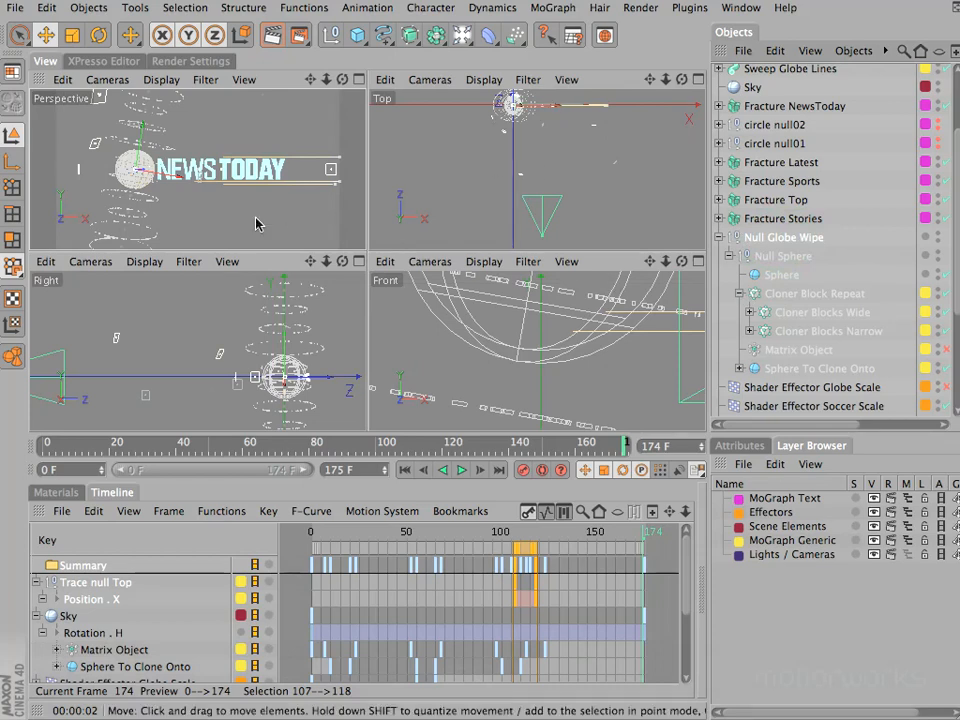
{"action": "left_click_drag", "start_coordinate": [459, 255], "coordinate": [381, 318]}
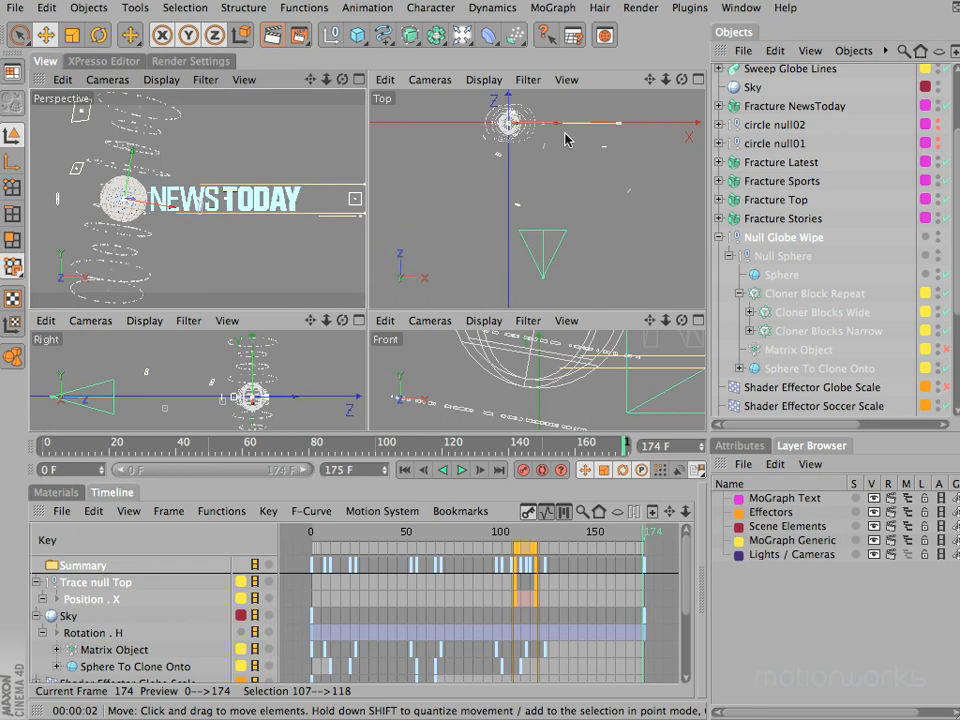
Try moving Null Globe Wipe with its globe in the Top view, and undo the move.
{"action": "mouse_move", "coordinate": [557, 124]}
{"action": "left_mouse_down"}
{"action": "mouse_move", "coordinate": [577, 124]}
{"action": "mouse_move", "coordinate": [565, 125]}
{"action": "left_mouse_up"}
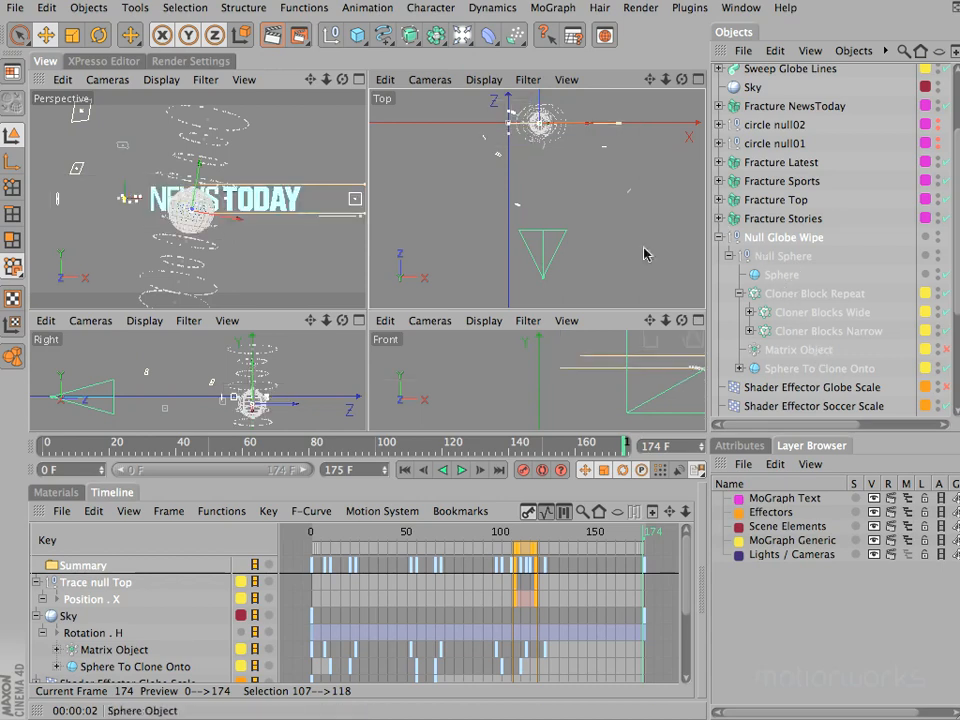
{"action": "key", "text": "super+z"}
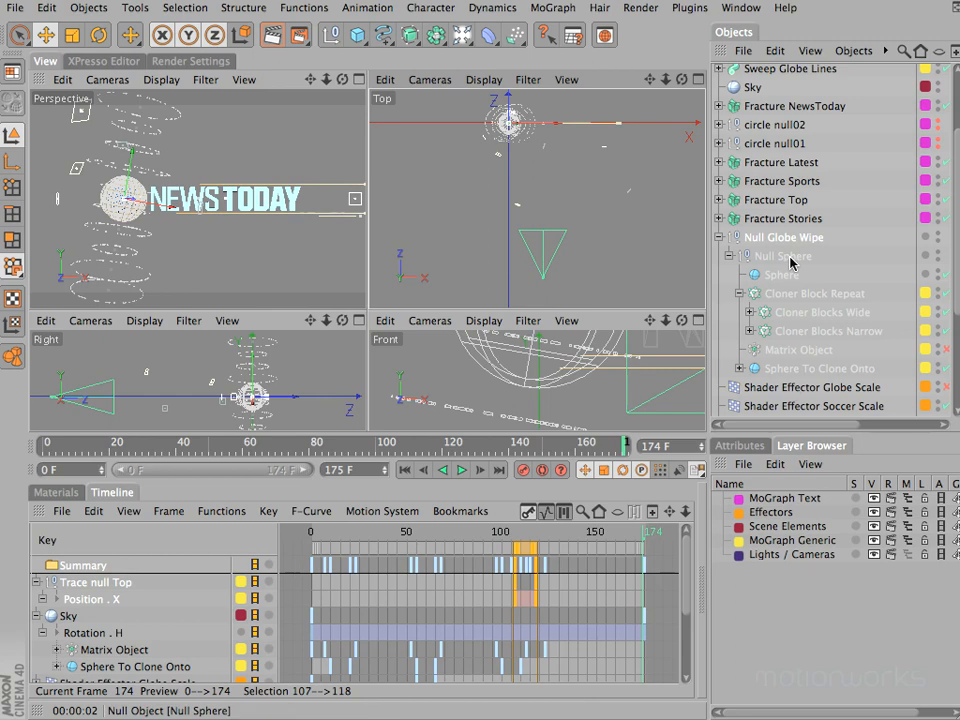
Switch to object axis editing, try moving only the axis of Null Globe Wipe in the Top view, and undo the moves.
{"action": "left_click", "coordinate": [12, 165]}
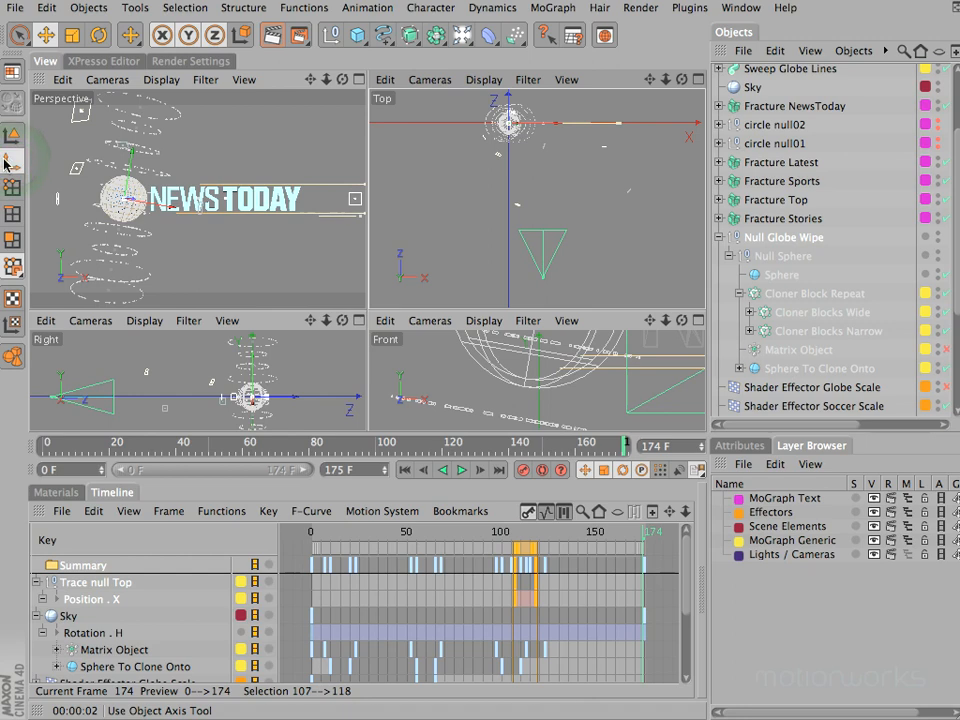
{"action": "left_click_drag", "start_coordinate": [558, 124], "coordinate": [470, 316]}
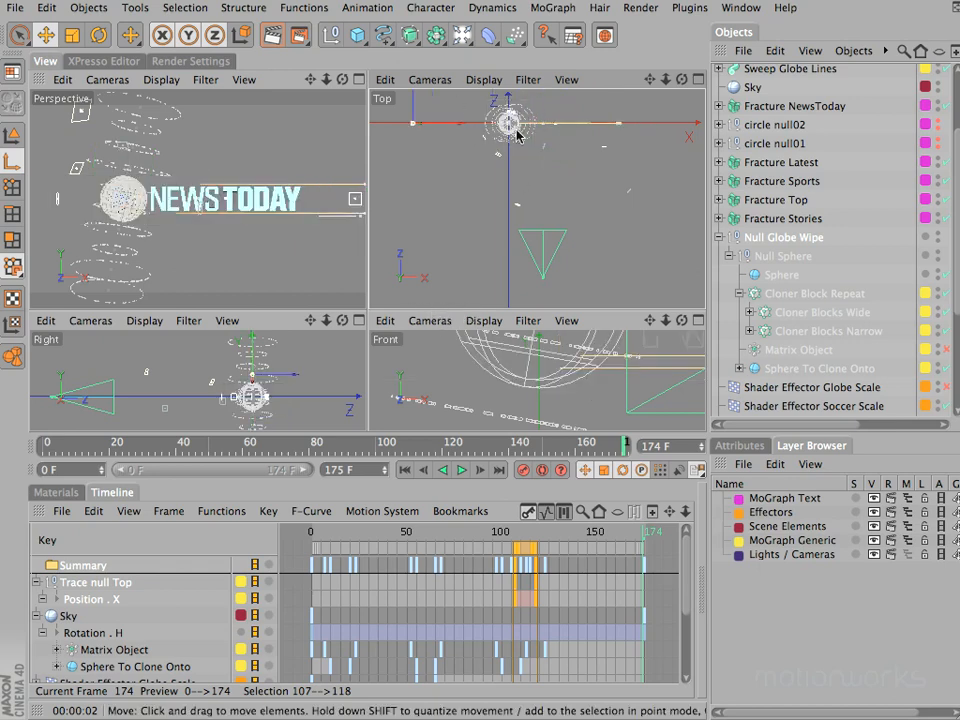
{"action": "key", "text": "super"}
{"action": "key", "text": "super+z"}
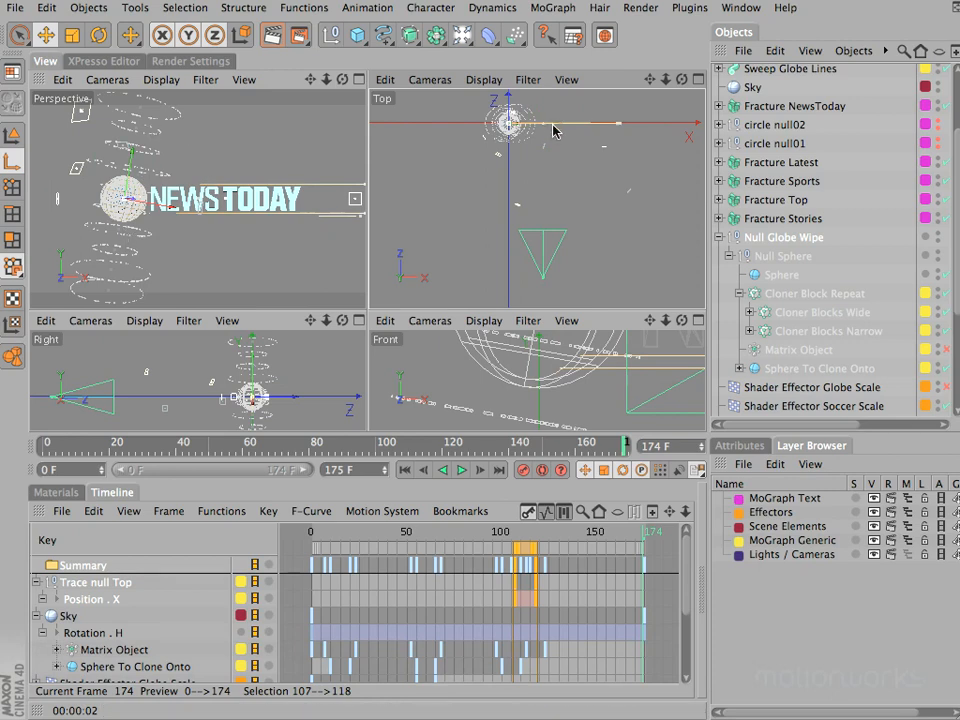
{"action": "left_click_drag", "start_coordinate": [553, 125], "coordinate": [470, 308]}
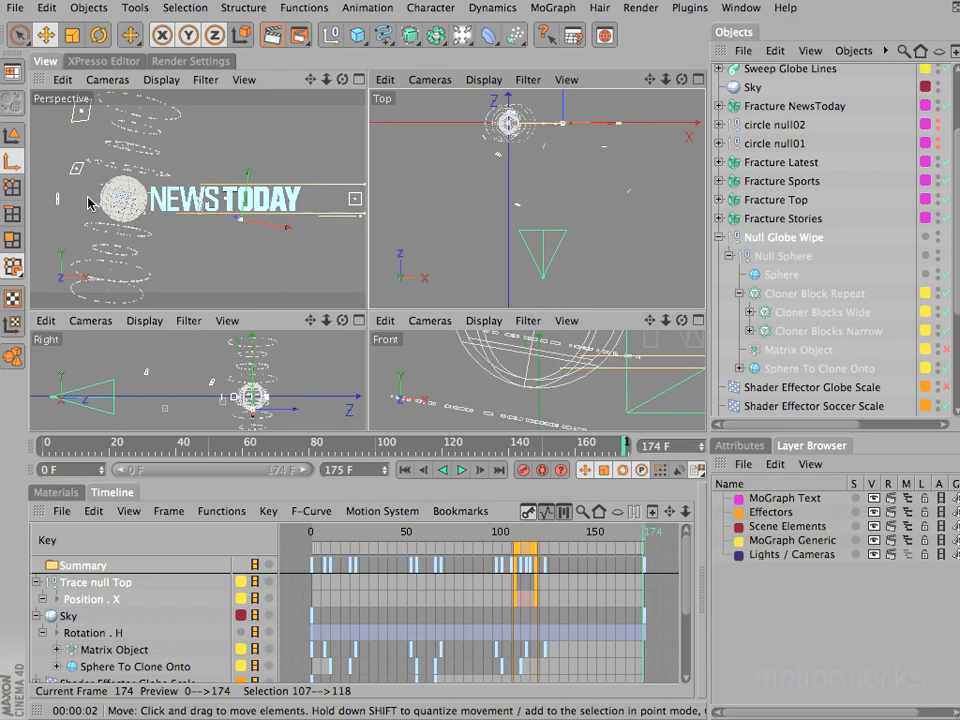
{"action": "key", "text": "super+z"}
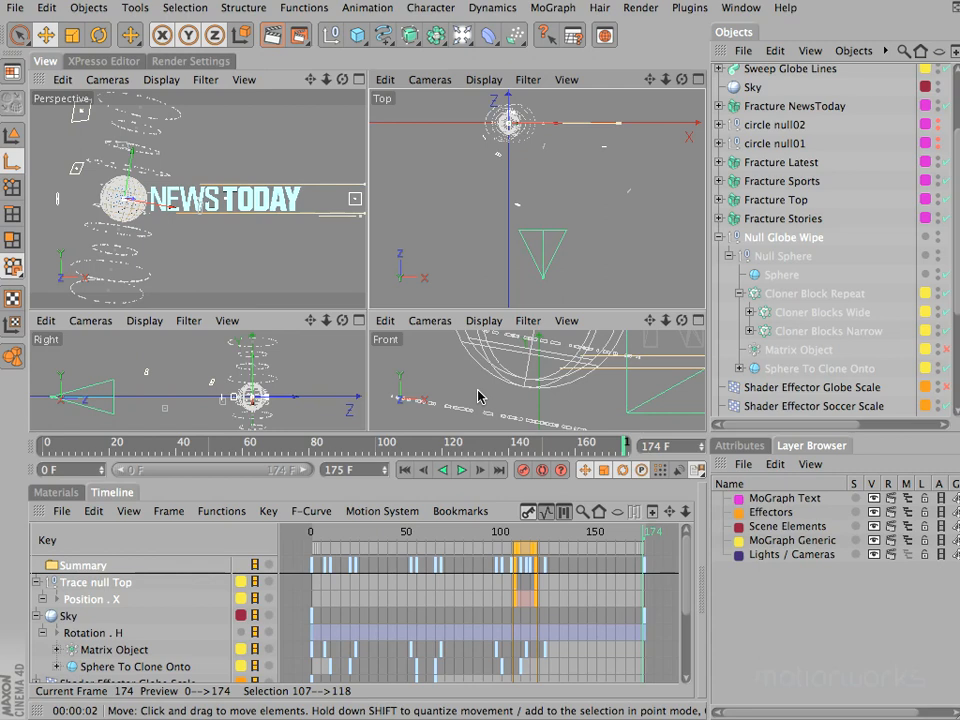
Reveal the coordinates of Null Globe Wipe and set its axis bank rotation (B) to 0°.
{"action": "left_click", "coordinate": [701, 553]}
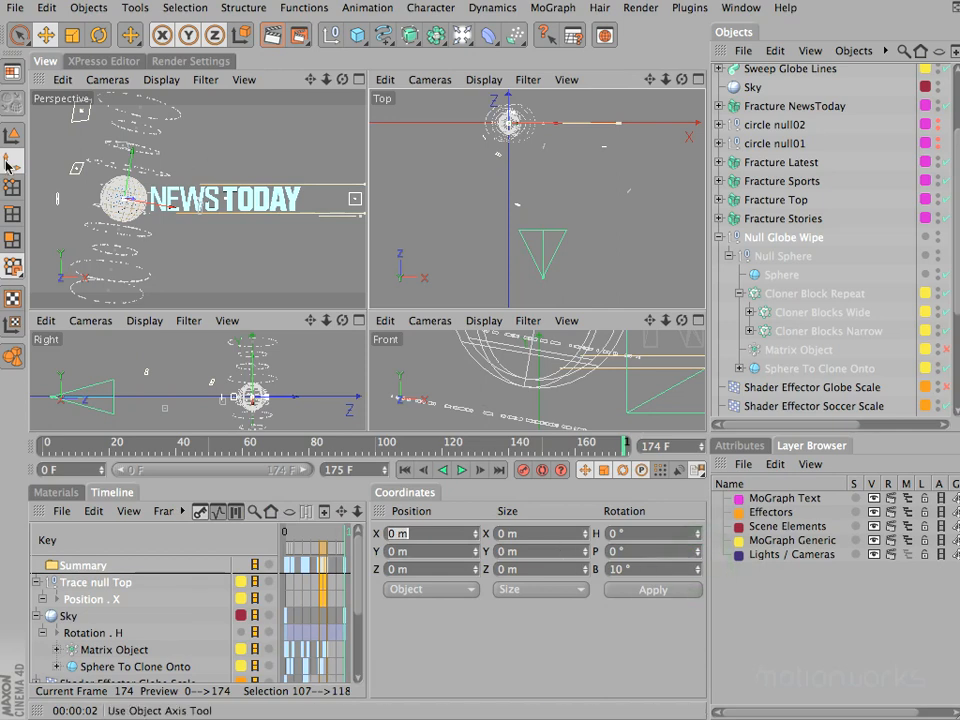
{"action": "left_click", "coordinate": [642, 567]}
{"action": "type", "text": "0"}
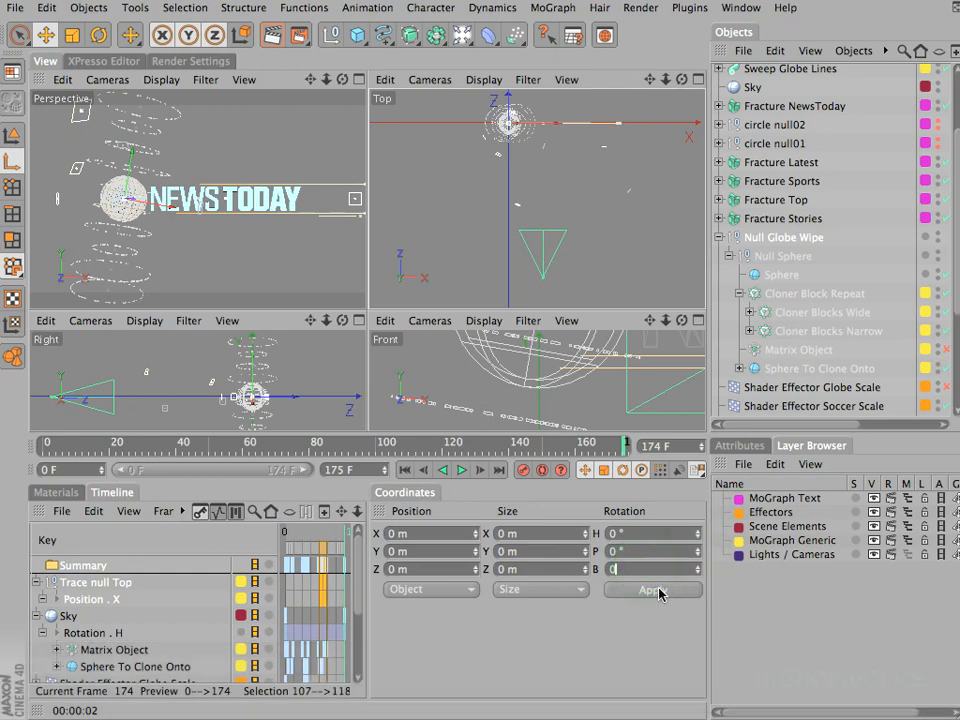
{"action": "left_click", "coordinate": [658, 590]}
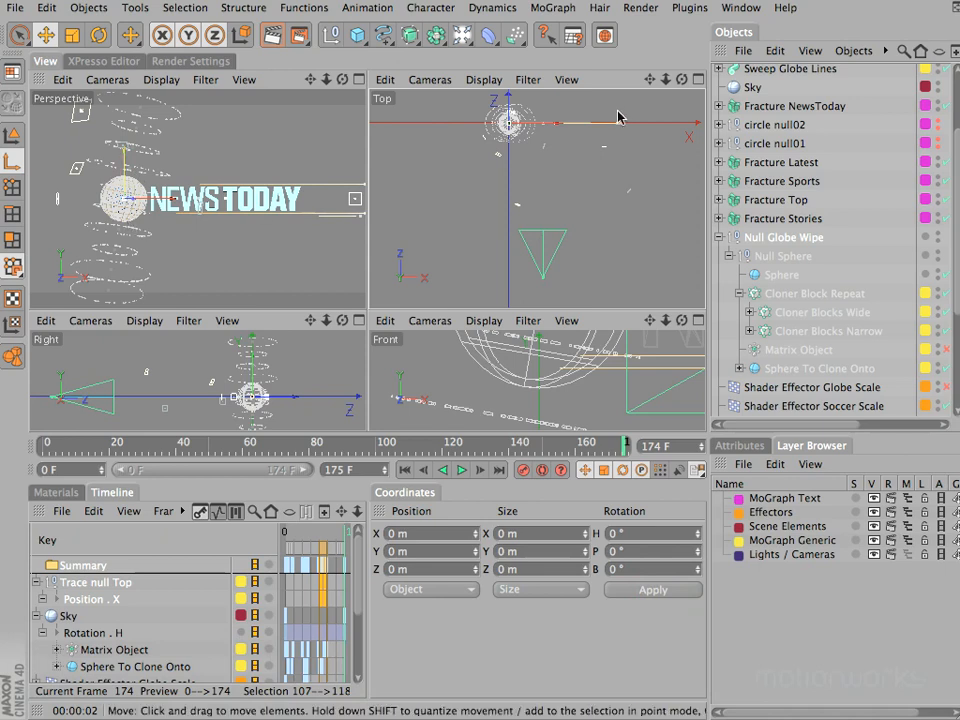
Move the Null Globe Wipe axis along X to about 7272 m in the Top view.
{"action": "left_click_drag", "start_coordinate": [553, 123], "coordinate": [467, 315]}
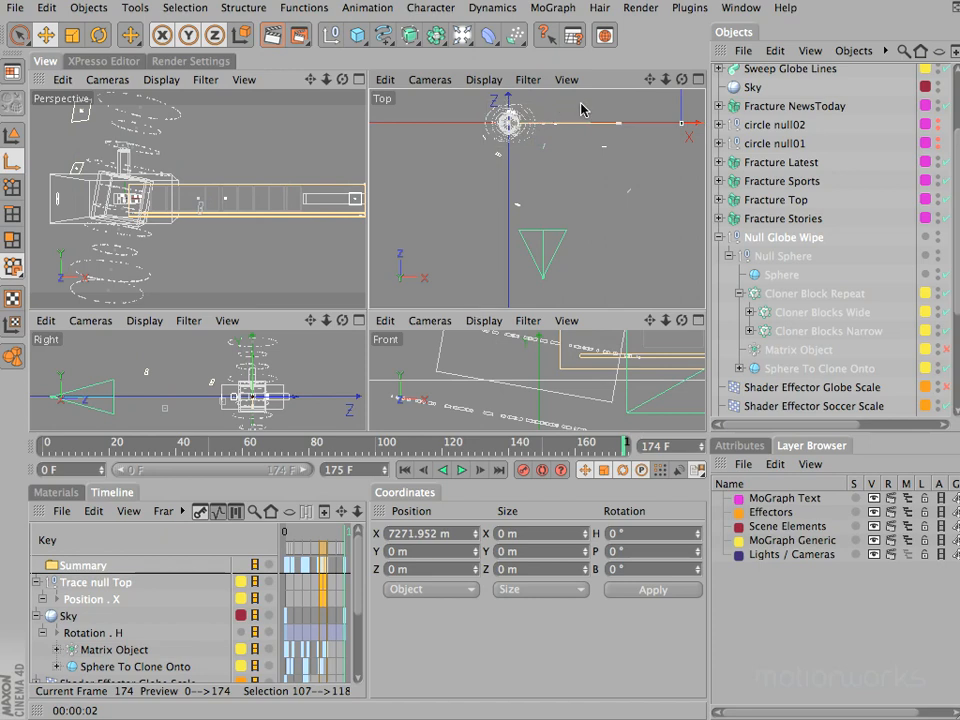
{"action": "mouse_move", "coordinate": [652, 79]}
{"action": "left_mouse_down"}
{"action": "mouse_move", "coordinate": [603, 135]}
{"action": "mouse_move", "coordinate": [587, 136]}
{"action": "mouse_move", "coordinate": [594, 96]}
{"action": "left_mouse_up"}
{"action": "left_click_drag", "start_coordinate": [667, 86], "coordinate": [469, 317]}
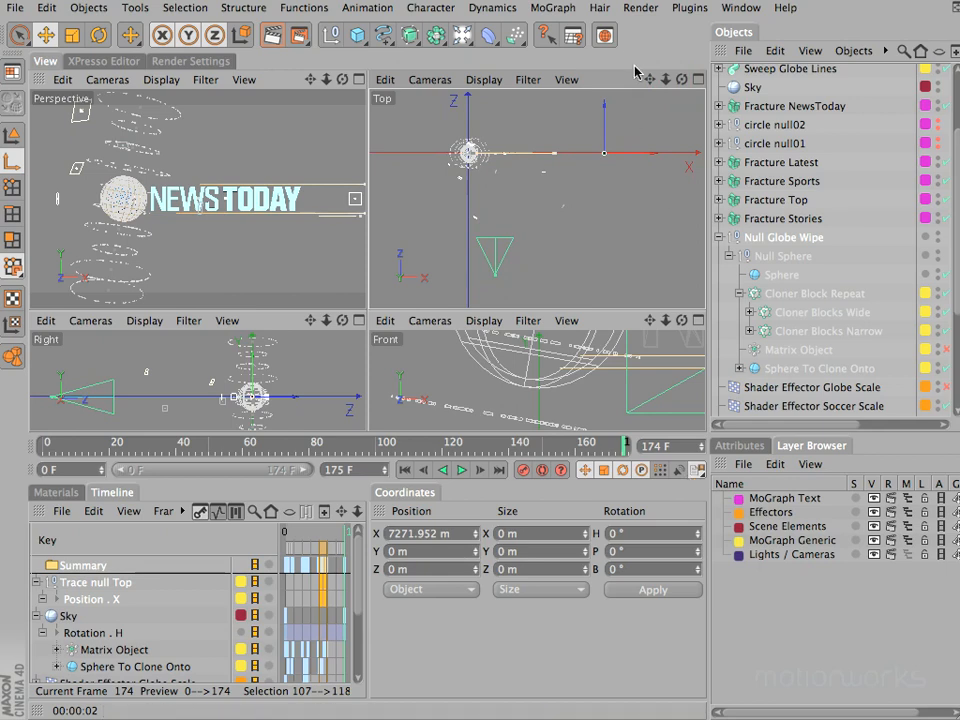
{"action": "left_click_drag", "start_coordinate": [650, 79], "coordinate": [470, 314]}
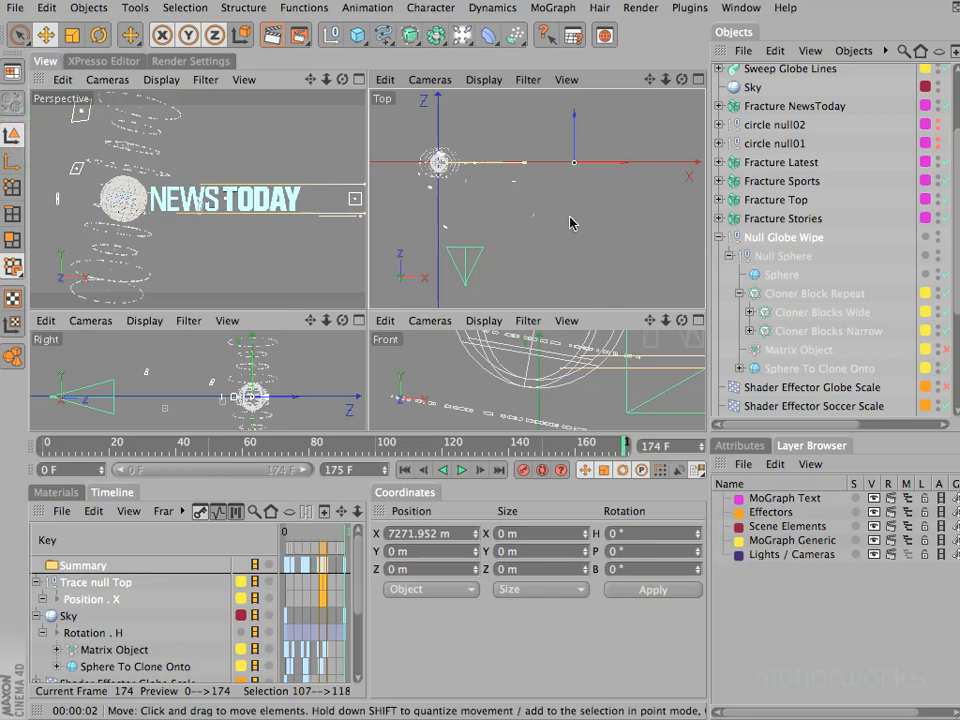
Try rotating the heading of Null Globe Wipe to about 39° to swing the globe towards the camera, and undo it.
{"action": "key", "text": "r"}
{"action": "left_click_drag", "start_coordinate": [508, 191], "coordinate": [545, 227]}
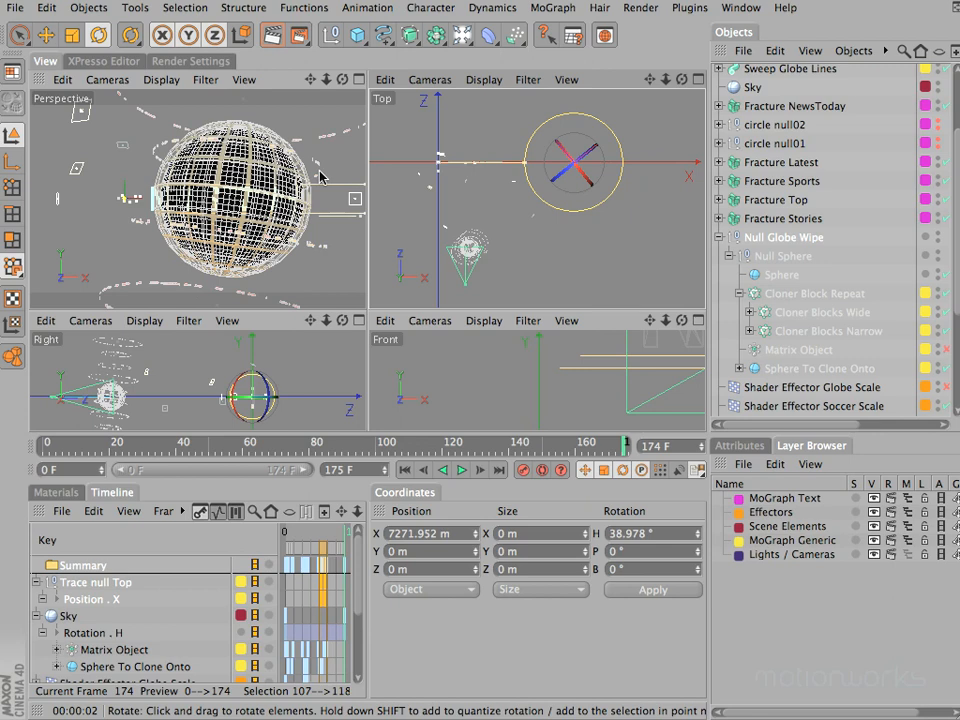
{"action": "key", "text": "super+z"}
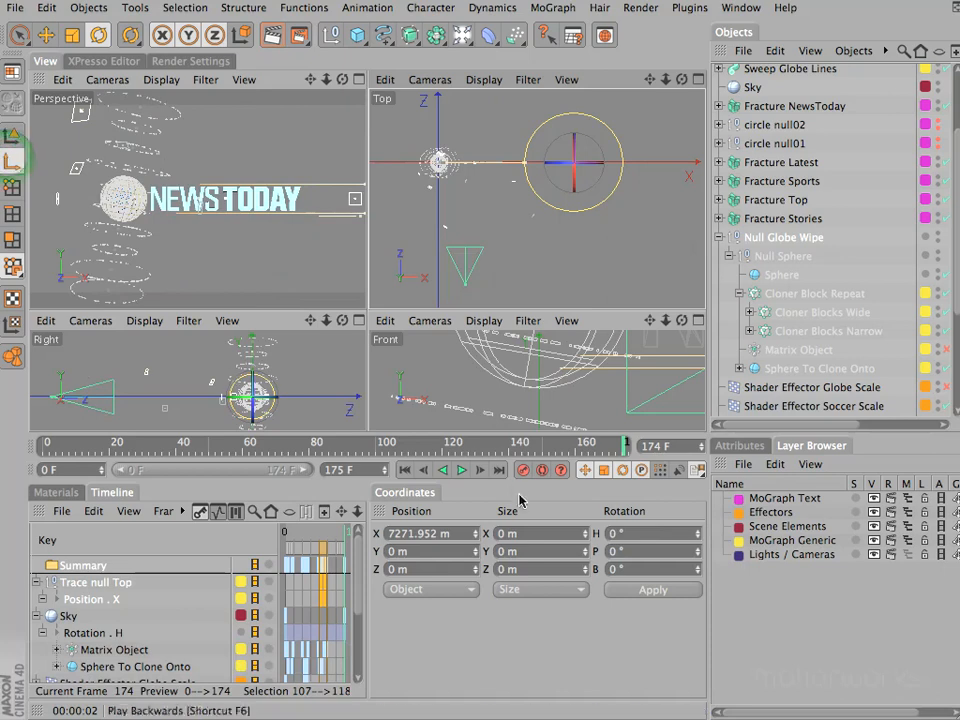
Set the X position of the Null Globe Wipe axis to 9000 m.
{"action": "left_click", "coordinate": [462, 536]}
{"action": "type", "text": "9000"}
{"action": "key", "text": "Return"}
Return to object editing, try rotating Null Globe Wipe's heading to about 34°, and undo the rotation.
{"action": "left_click", "coordinate": [13, 137]}
{"action": "left_click_drag", "start_coordinate": [549, 199], "coordinate": [566, 225]}
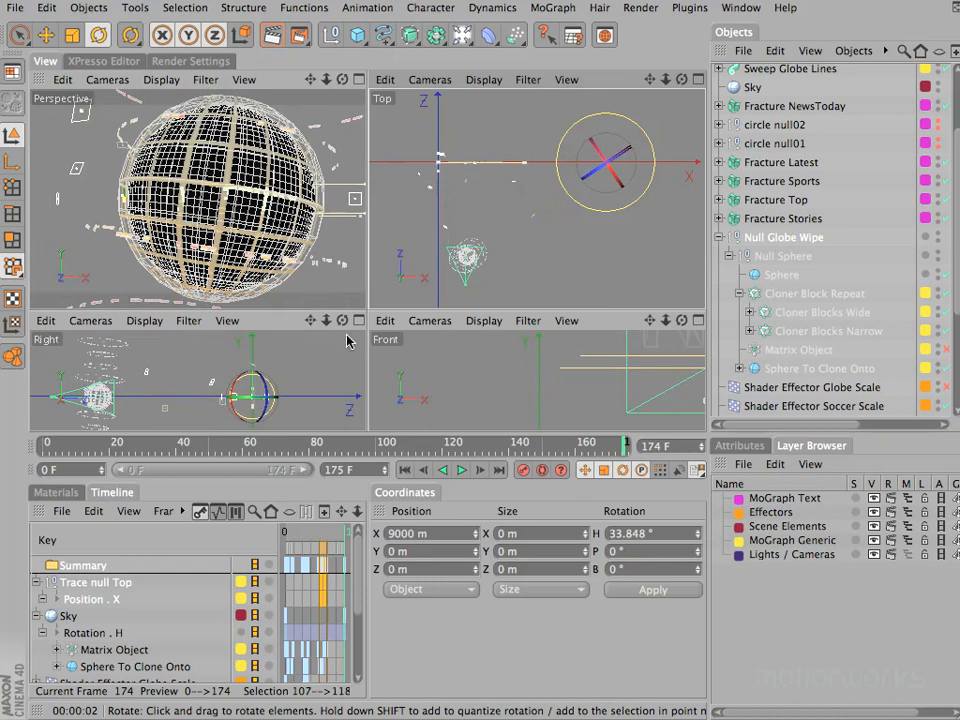
{"action": "key", "text": "super+z"}
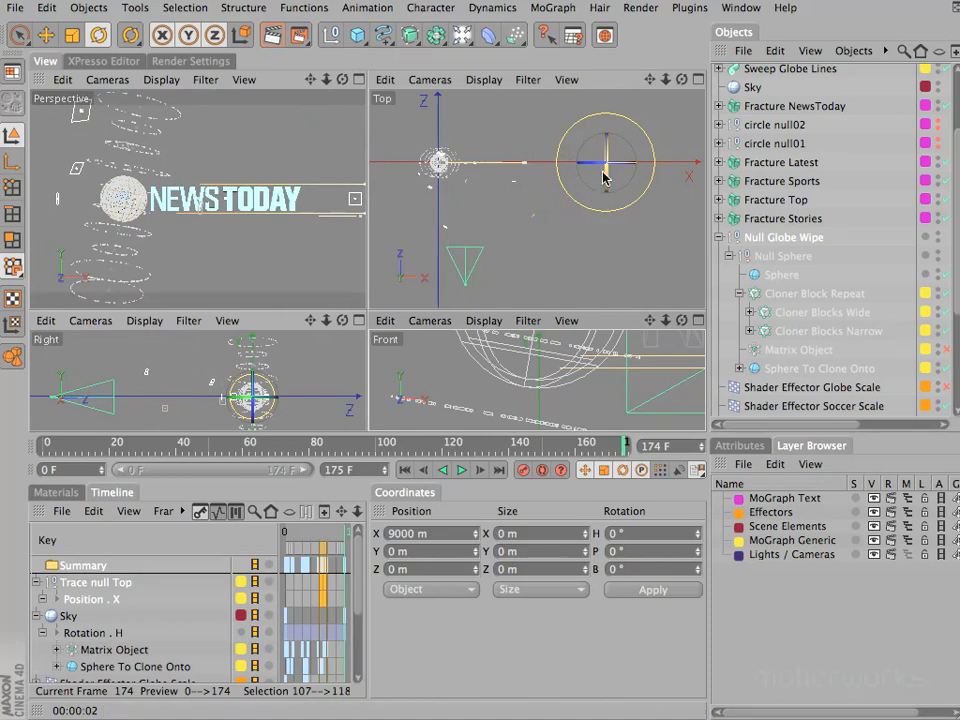
Move only the Null Globe Wipe axis along Z to -700 m in the Top view.
{"action": "left_click", "coordinate": [12, 161]}
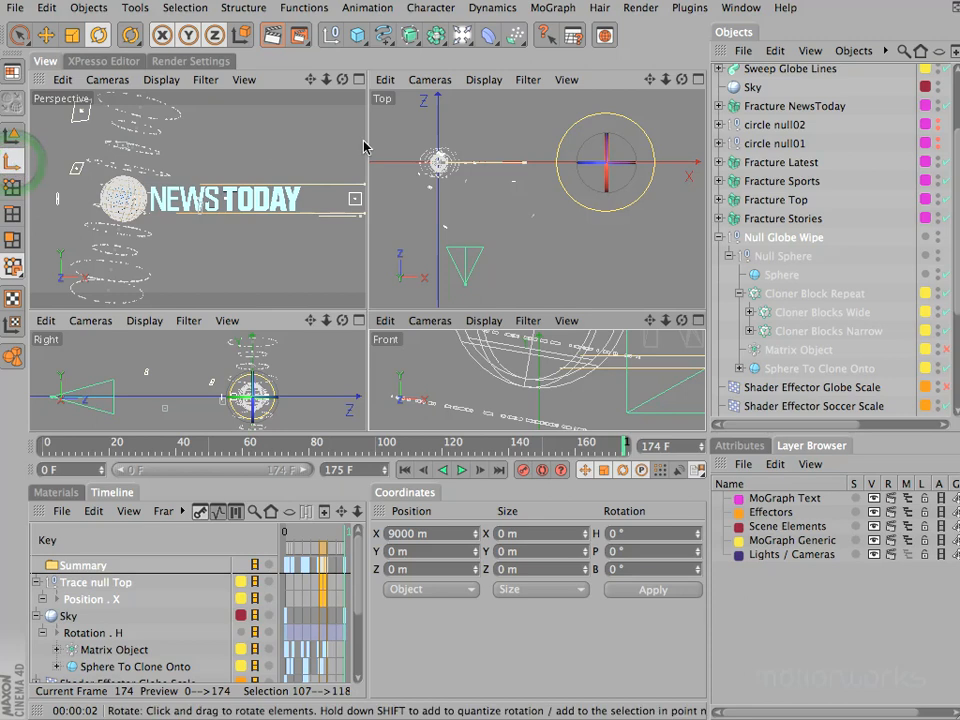
{"action": "key", "text": "e"}
{"action": "left_click_drag", "start_coordinate": [607, 117], "coordinate": [607, 128], "text": "shift"}
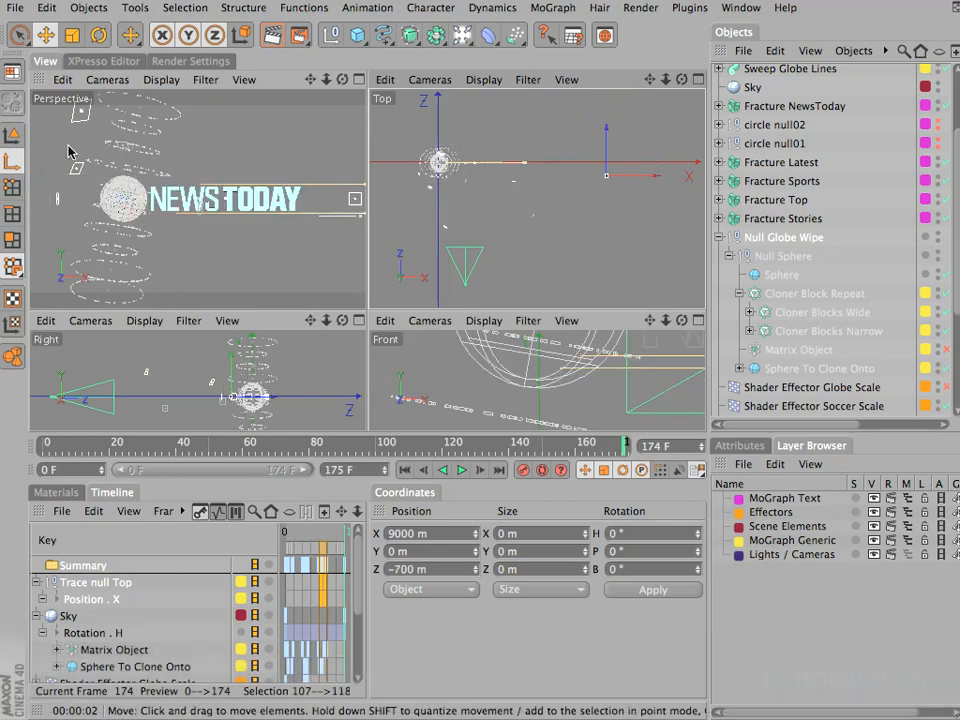
Try swinging the globe past the camera by rotating the Null Globe Wipe object up to about 38° heading, and undo the rotations.
{"action": "left_click", "coordinate": [12, 138]}
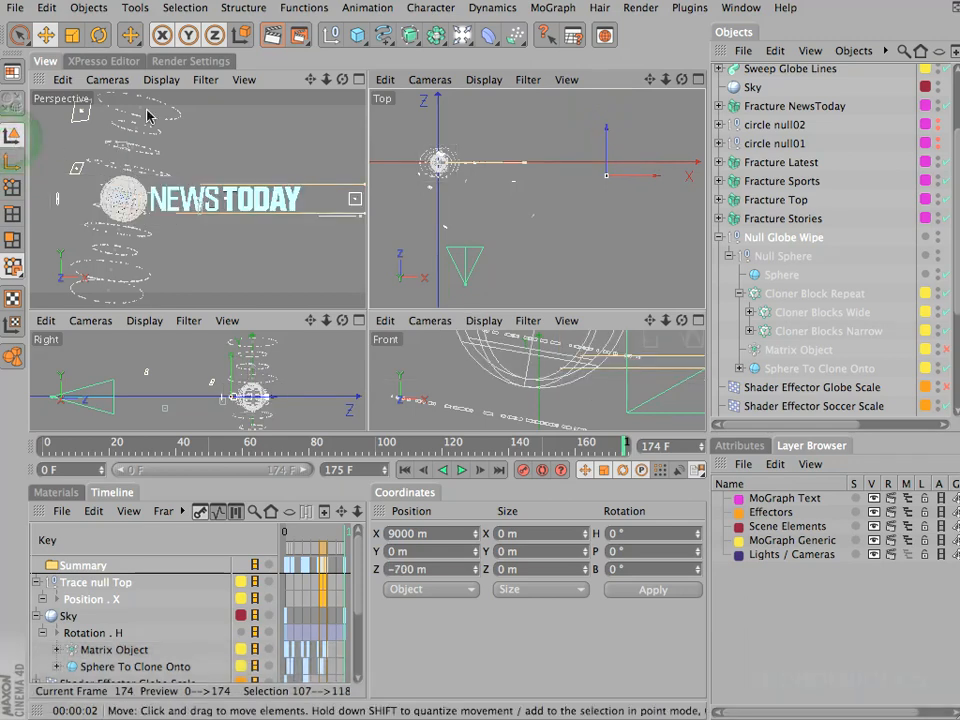
{"action": "key", "text": "r"}
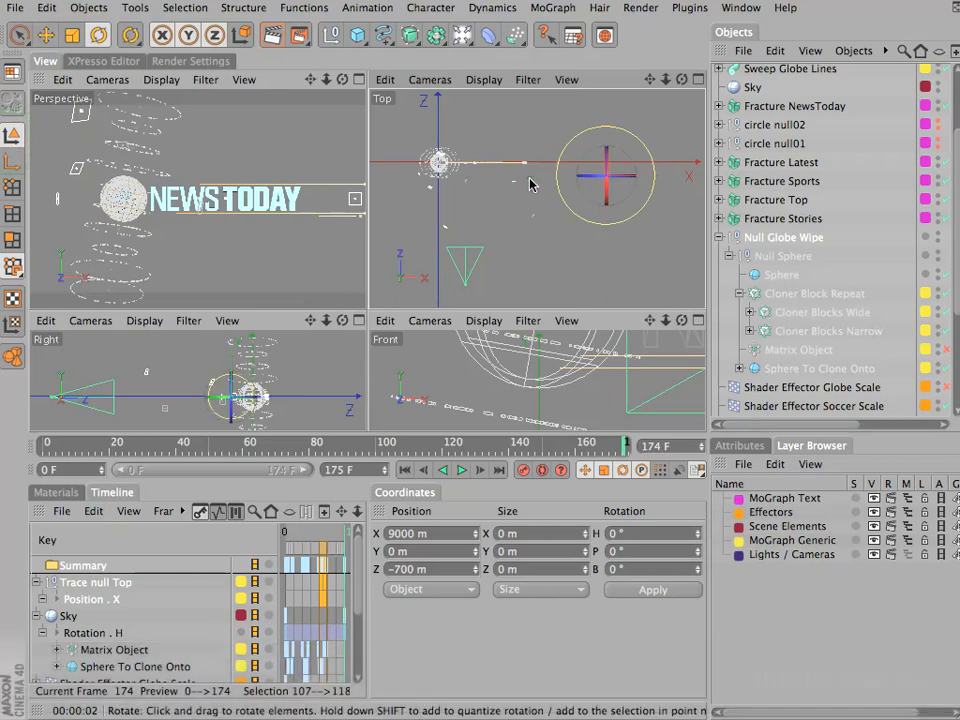
{"action": "mouse_move", "coordinate": [530, 184]}
{"action": "left_mouse_down"}
{"action": "mouse_move", "coordinate": [535, 215]}
{"action": "mouse_move", "coordinate": [522, 196]}
{"action": "left_mouse_up"}
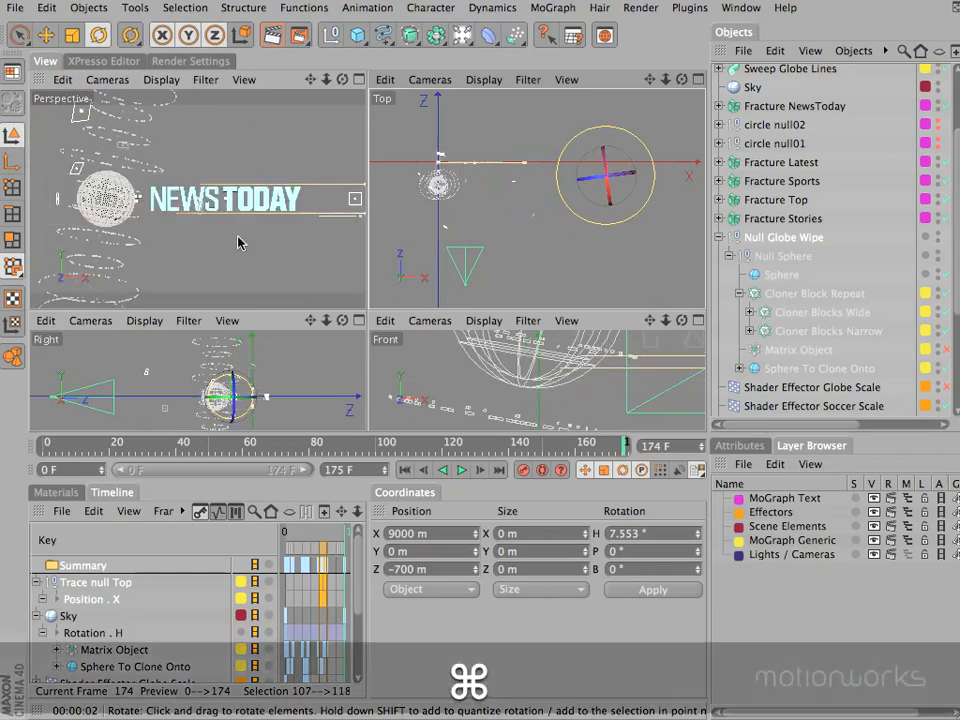
{"action": "key", "text": "super+z"}
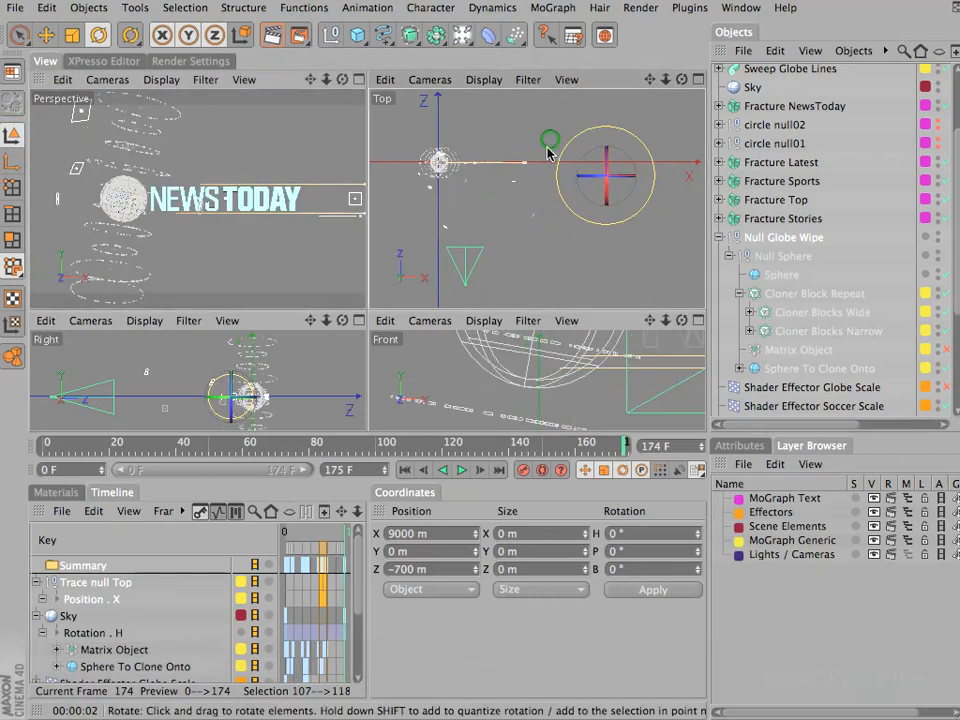
{"action": "left_click_drag", "start_coordinate": [546, 150], "coordinate": [548, 189]}
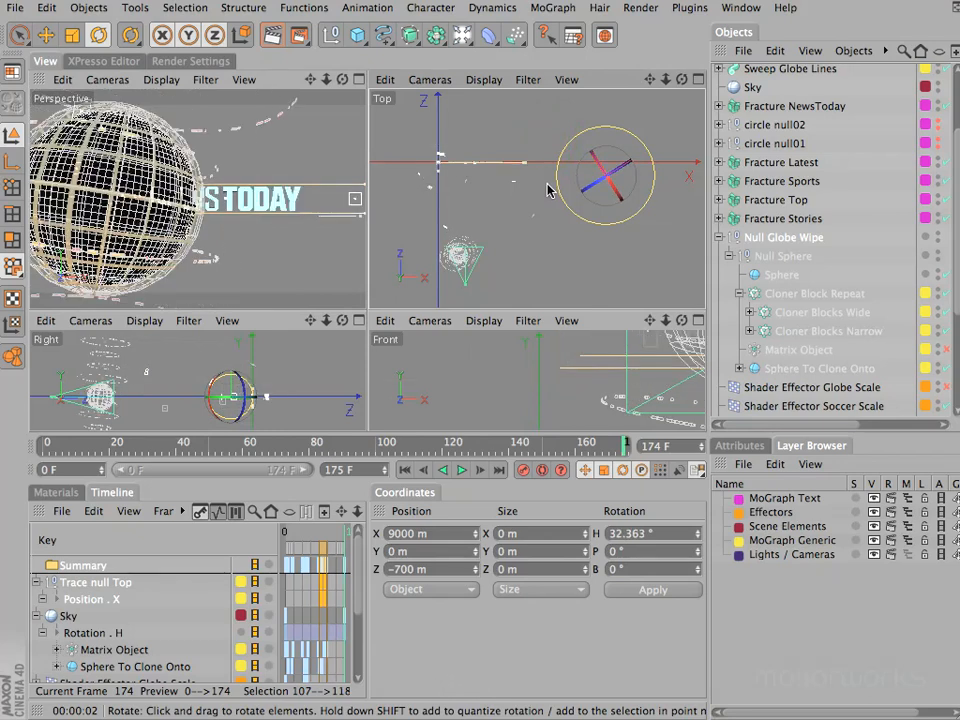
{"action": "left_click_drag", "start_coordinate": [544, 178], "coordinate": [543, 186]}
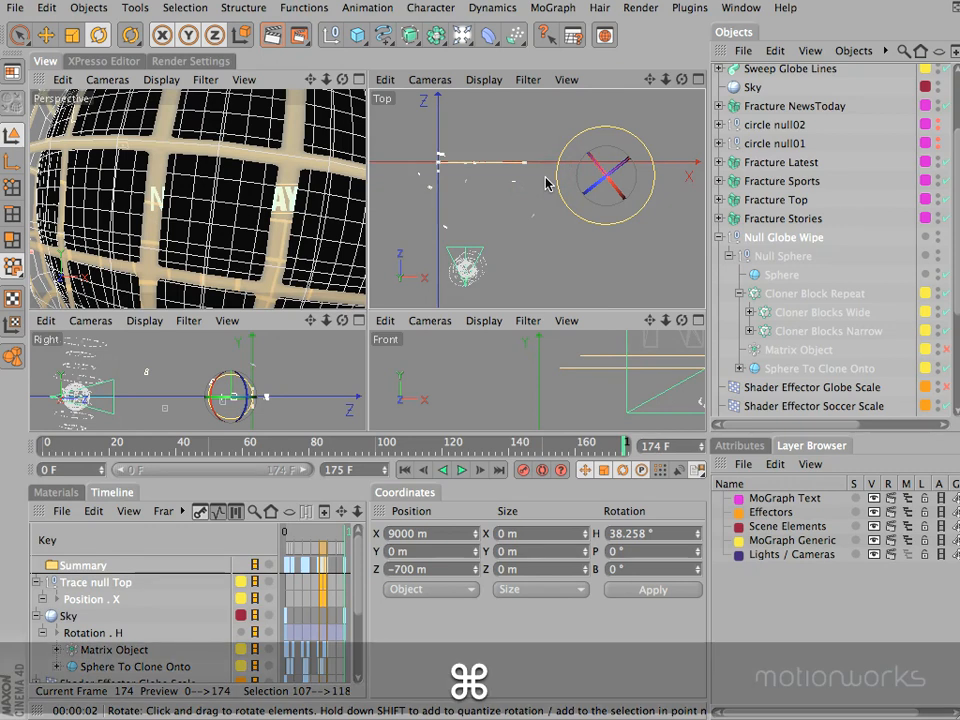
{"action": "key", "text": "super+z"}
{"action": "key", "text": "super+z"}
{"action": "key", "text": "super+z"}
{"action": "key", "text": "super+z"}
{"action": "key", "text": "super+z"}
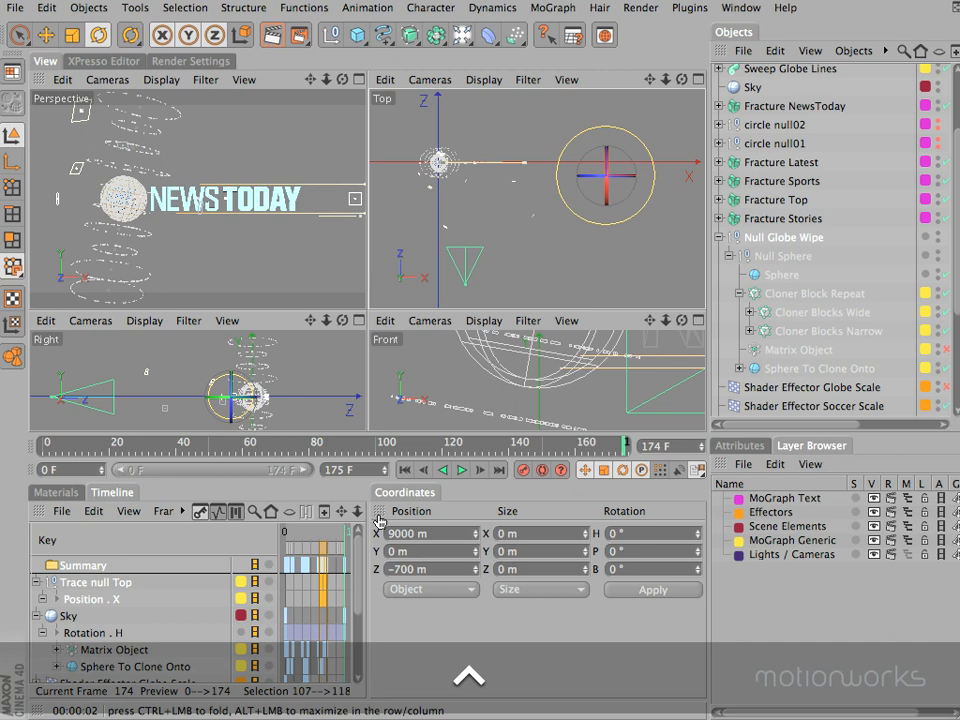
Collapse the Coordinates manager to give the timeline the full width, and fold the Layer Browser away.
{"action": "left_click", "coordinate": [380, 514], "text": "alt"}
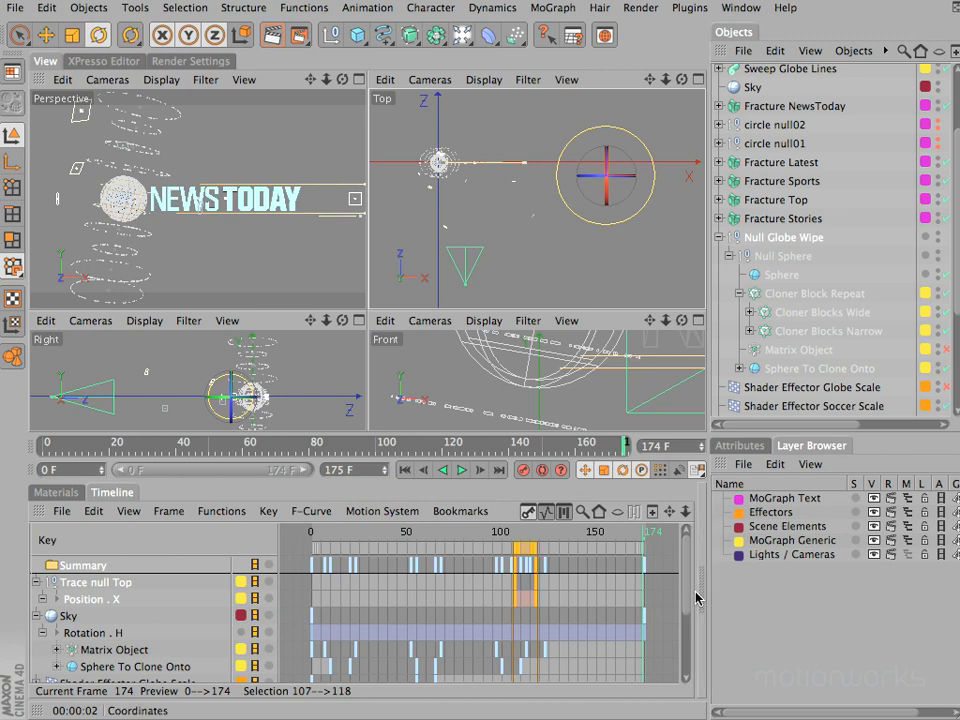
{"action": "left_click", "coordinate": [720, 465], "text": "ctrl"}
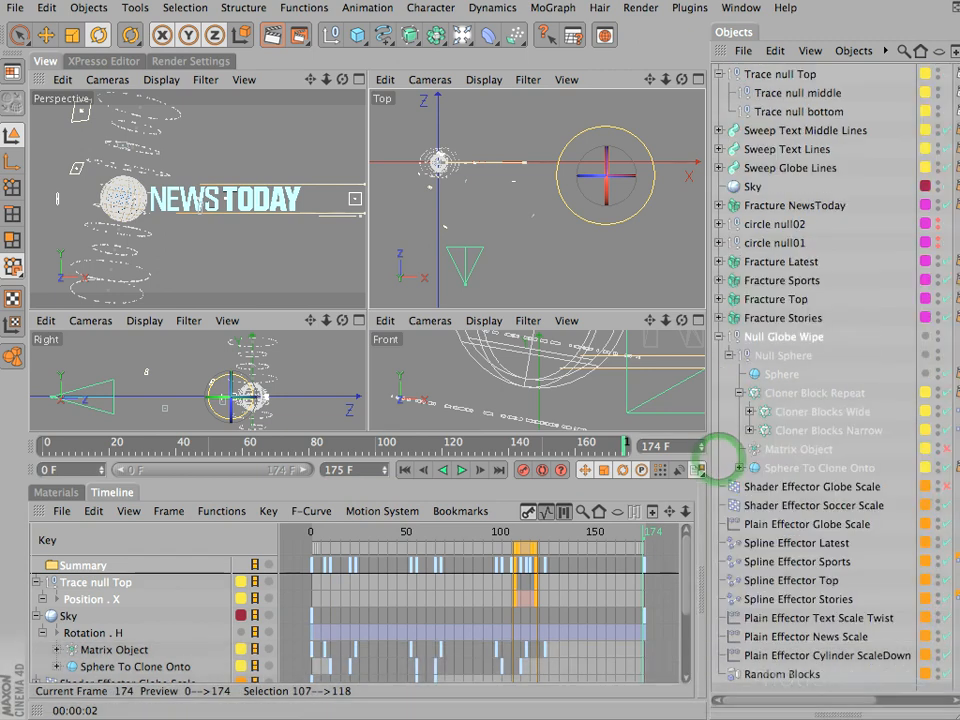
{"action": "left_click", "coordinate": [808, 714]}
{"action": "left_click", "coordinate": [720, 461], "text": "ctrl"}
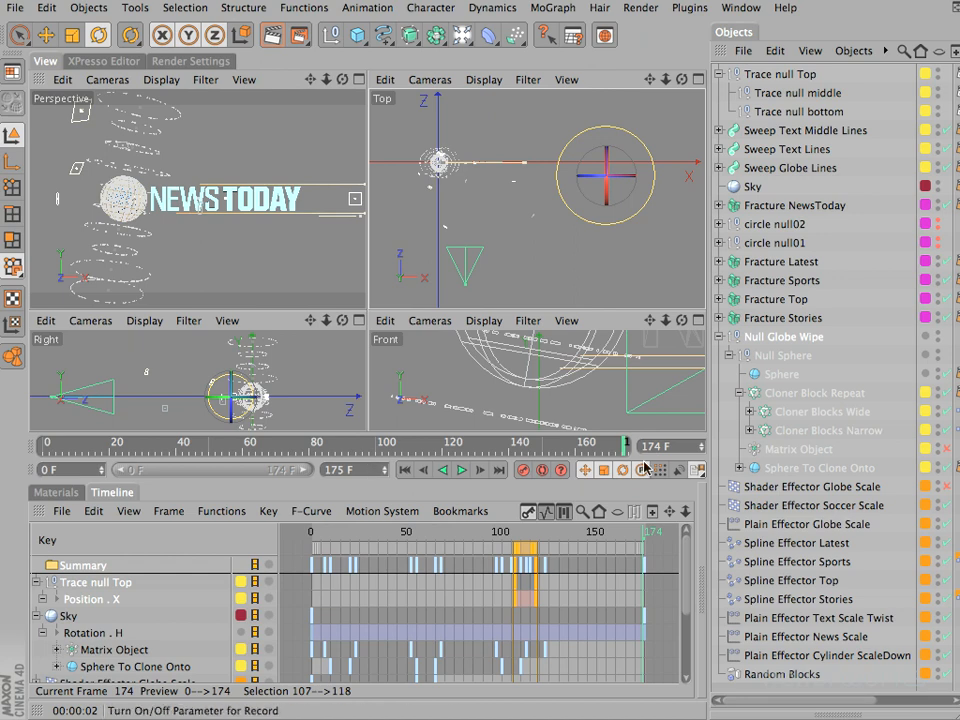
Record a rotation heading keyframe of 0° for Null Globe Wipe at frame 160.
{"action": "left_click", "coordinate": [680, 445]}
{"action": "type", "text": "160"}
{"action": "key", "text": "Return"}
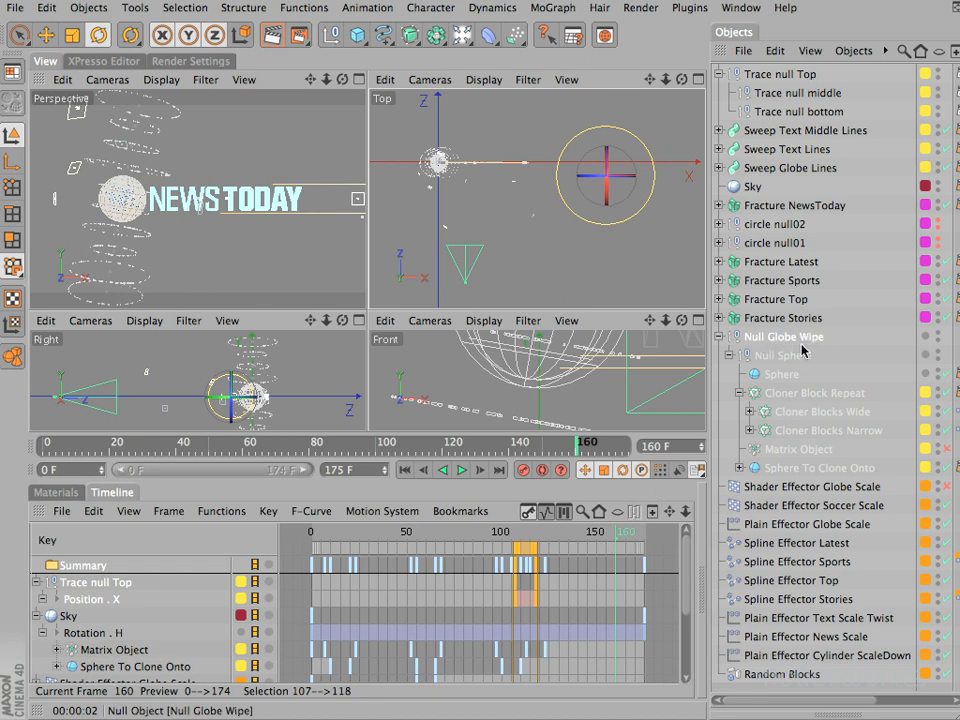
{"action": "left_click", "coordinate": [824, 712]}
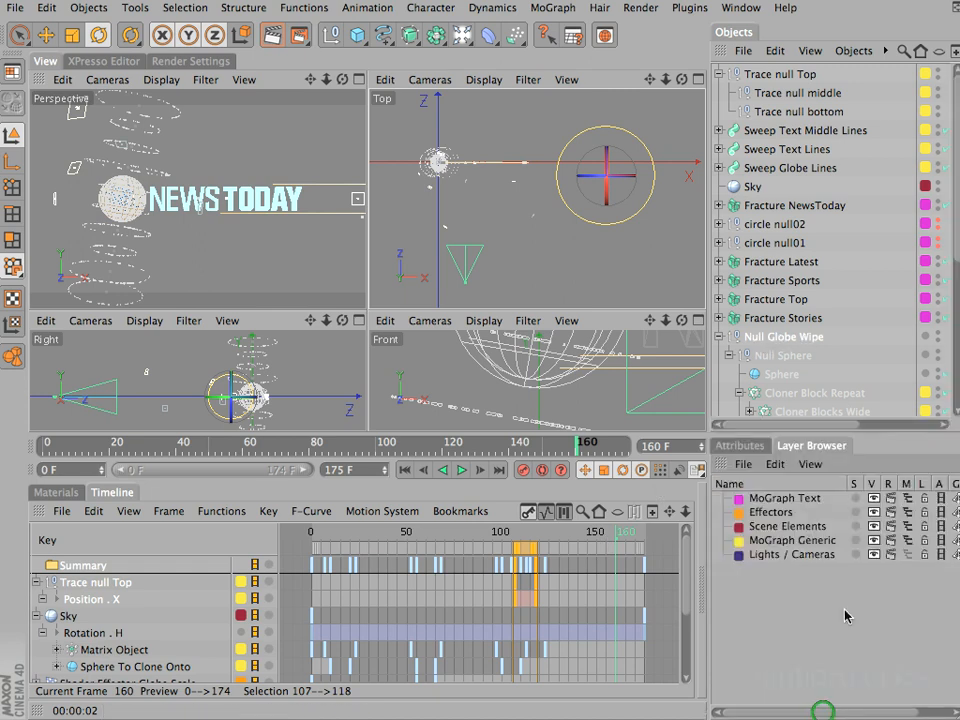
{"action": "left_click", "coordinate": [736, 443]}
{"action": "left_click", "coordinate": [786, 508]}
{"action": "left_click_drag", "start_coordinate": [709, 606], "coordinate": [643, 601]}
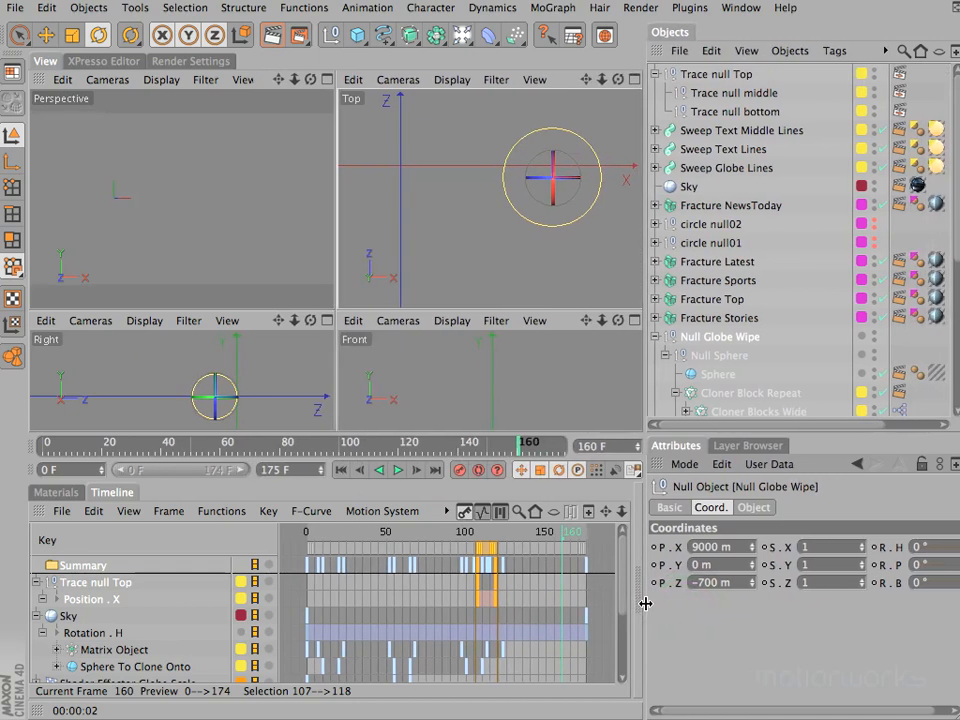
{"action": "left_click", "coordinate": [881, 552]}
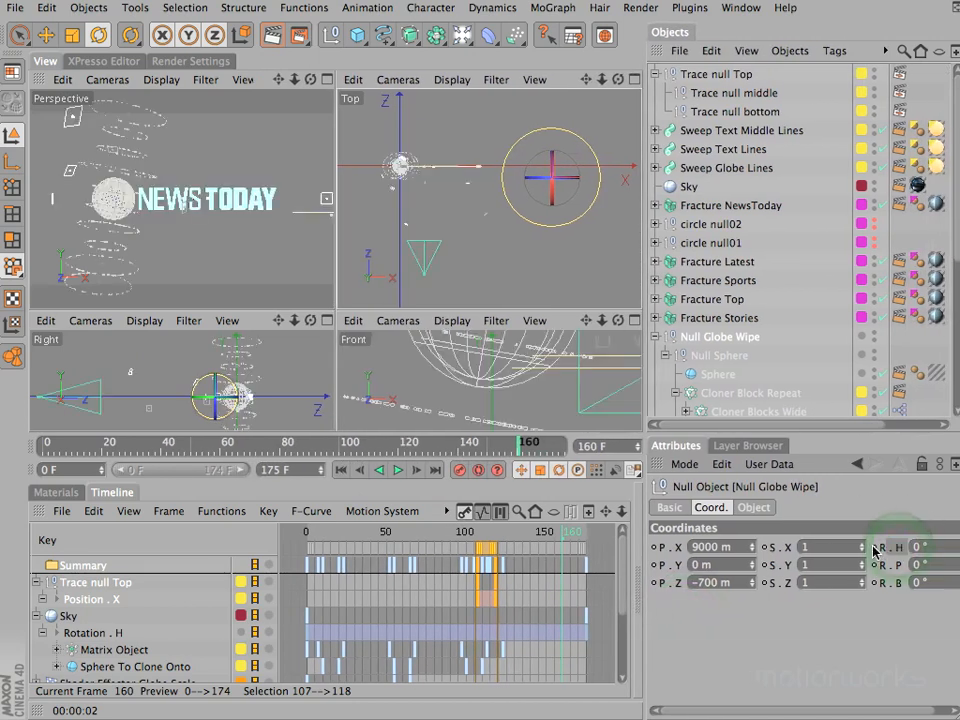
{"action": "left_click", "coordinate": [874, 547], "text": "ctrl"}
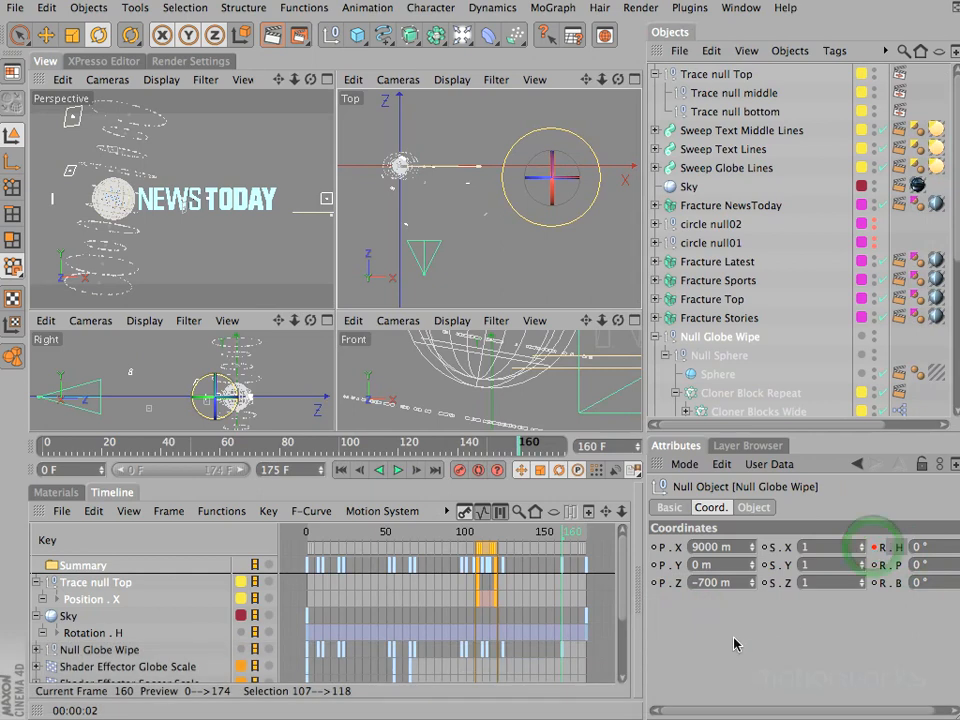
Set Null Globe Wipe's heading to 45° at the end of the animation, frame 175, and record a keyframe.
{"action": "left_click", "coordinate": [435, 469]}
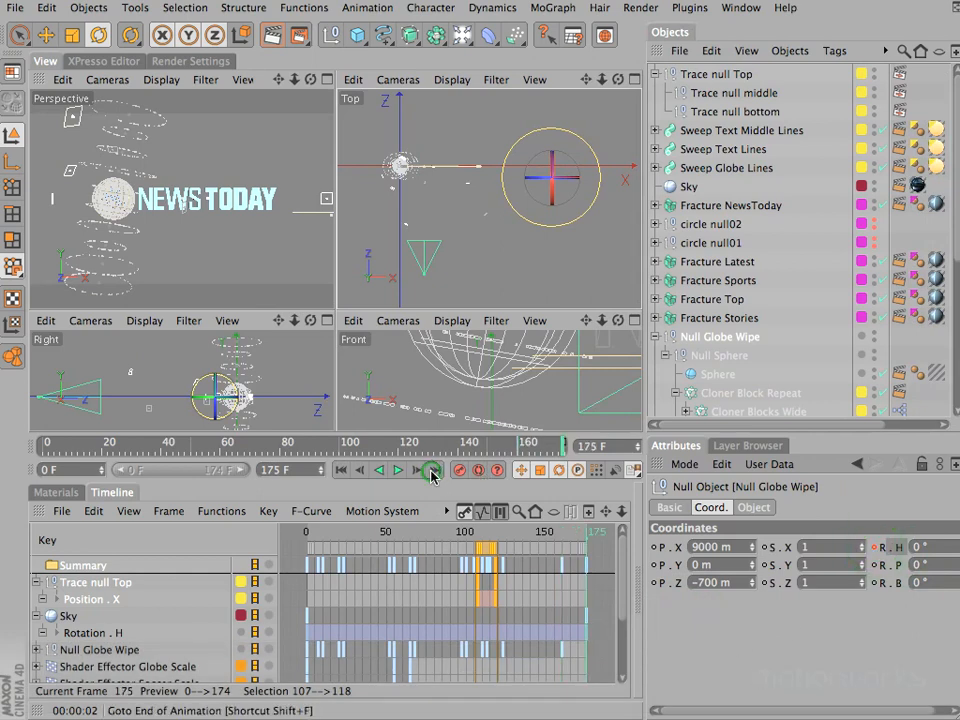
{"action": "left_click_drag", "start_coordinate": [905, 630], "coordinate": [815, 627]}
{"action": "left_click", "coordinate": [957, 548]}
{"action": "left_click_drag", "start_coordinate": [957, 548], "coordinate": [957, 548]}
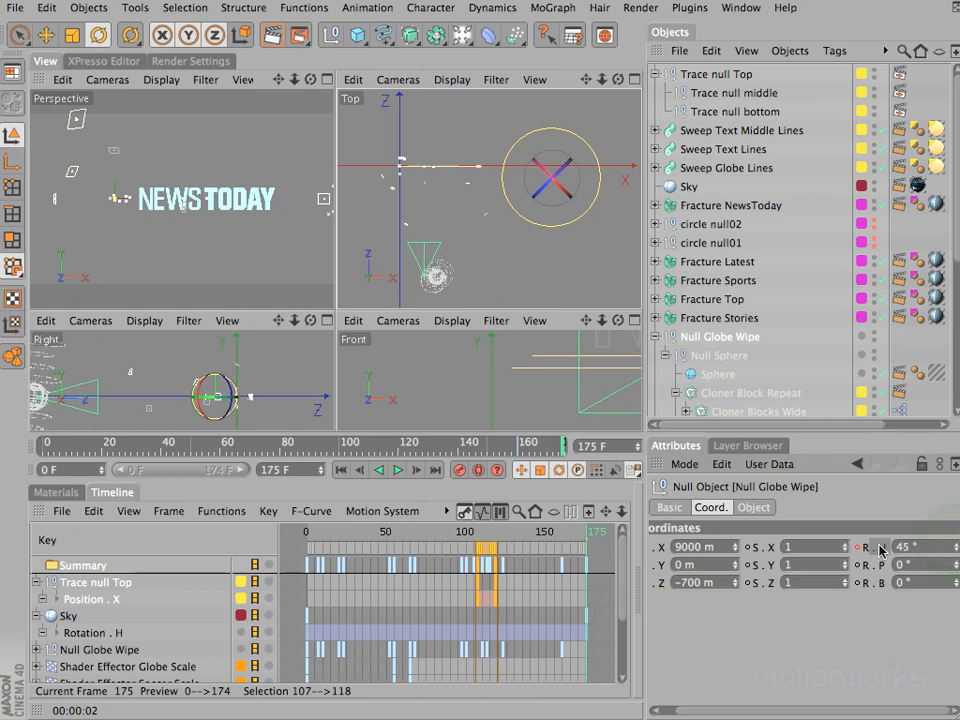
{"action": "left_click", "coordinate": [858, 547], "text": "ctrl"}
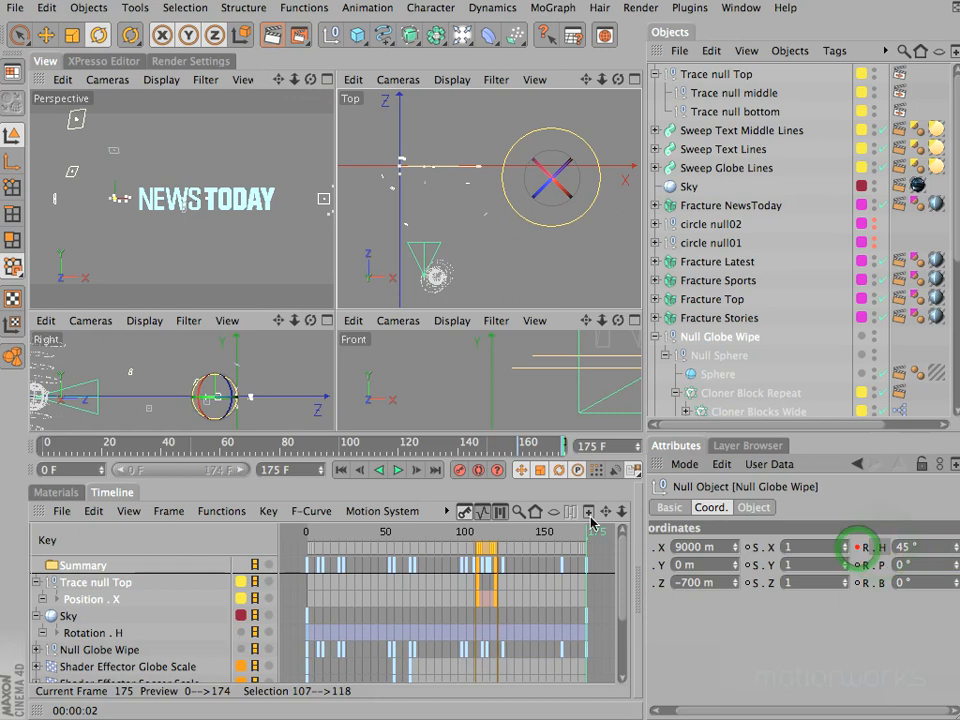
Review the globe's swing between frames 160 and 175 in the Top and Perspective views, and render frame 168 as a preview.
{"action": "left_click_drag", "start_coordinate": [590, 533], "coordinate": [563, 541]}
{"action": "key", "text": "F1"}
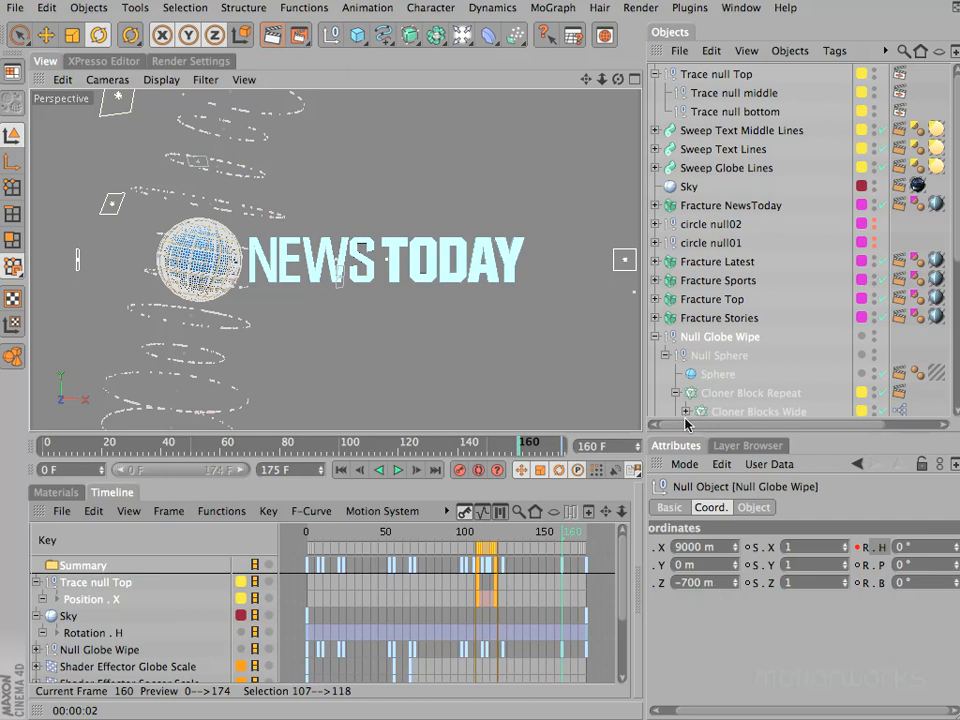
{"action": "key", "text": "F2"}
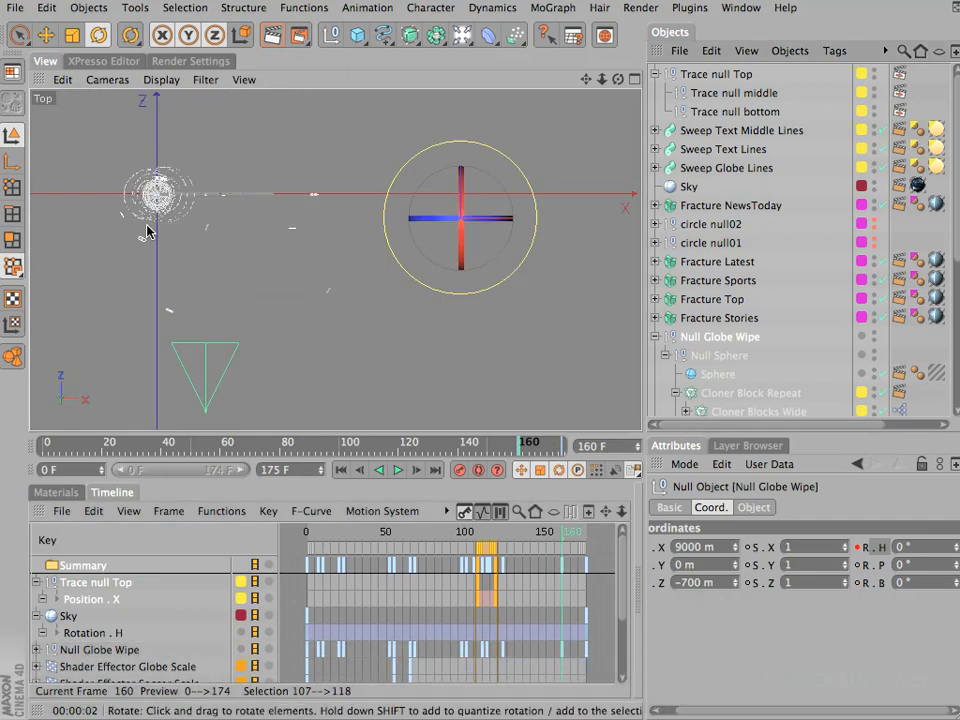
{"action": "left_click", "coordinate": [573, 533]}
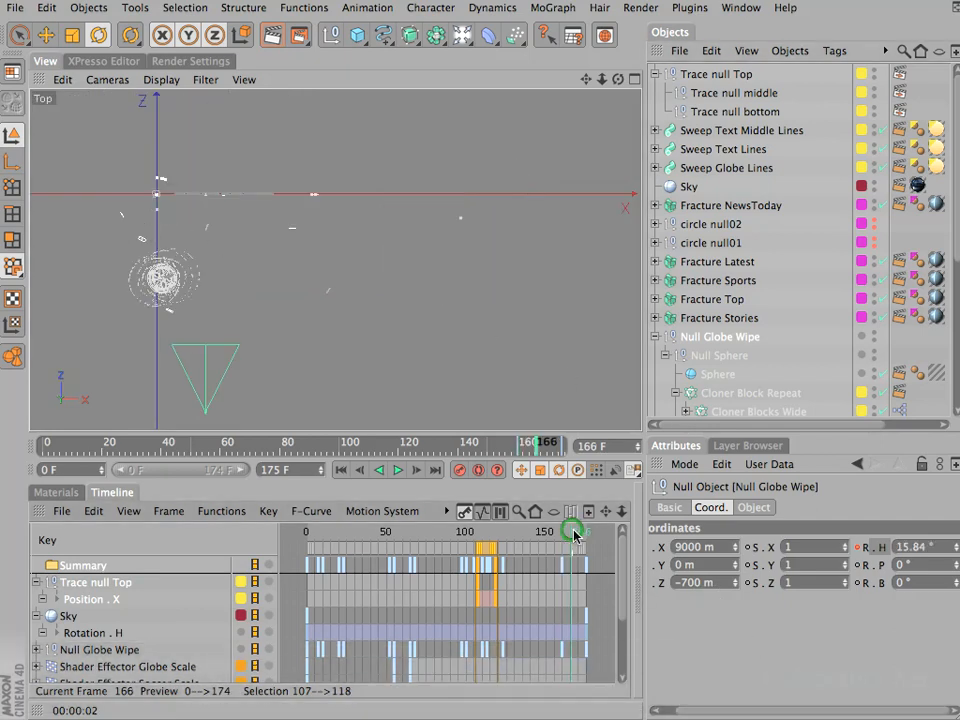
{"action": "left_click_drag", "start_coordinate": [575, 536], "coordinate": [578, 535]}
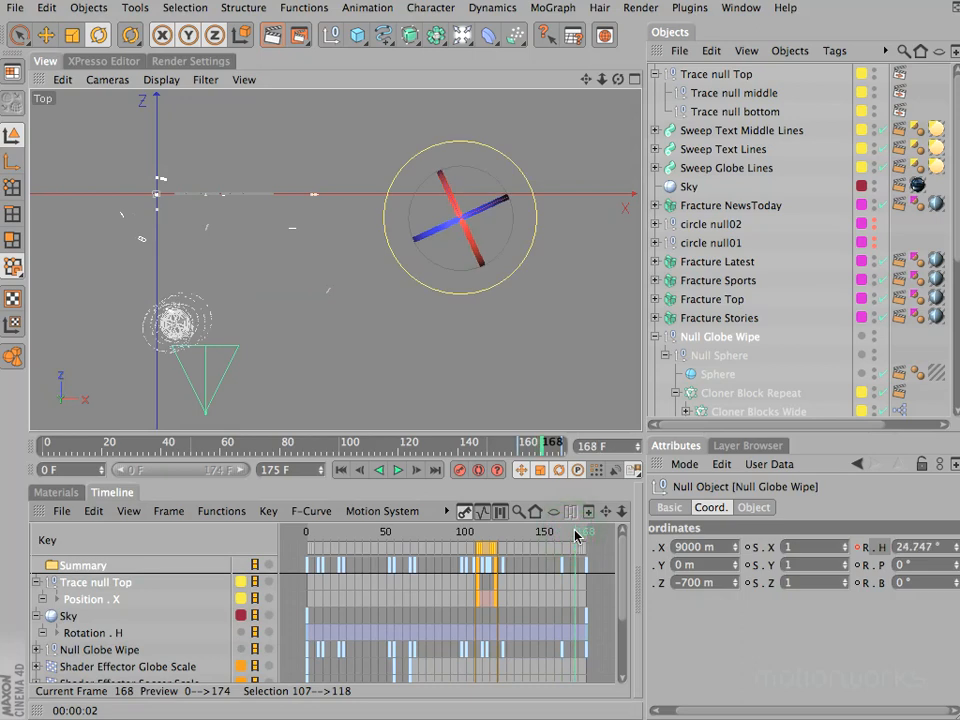
{"action": "key", "text": "F1"}
{"action": "key", "text": "super+r"}
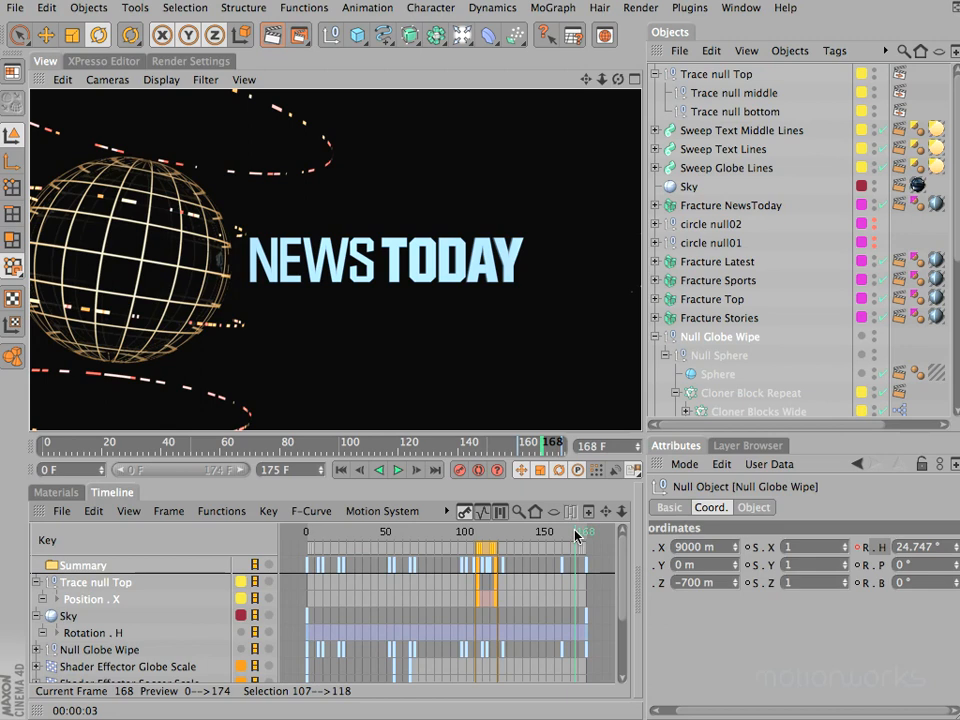
{"action": "left_click_drag", "start_coordinate": [563, 535], "coordinate": [562, 535]}
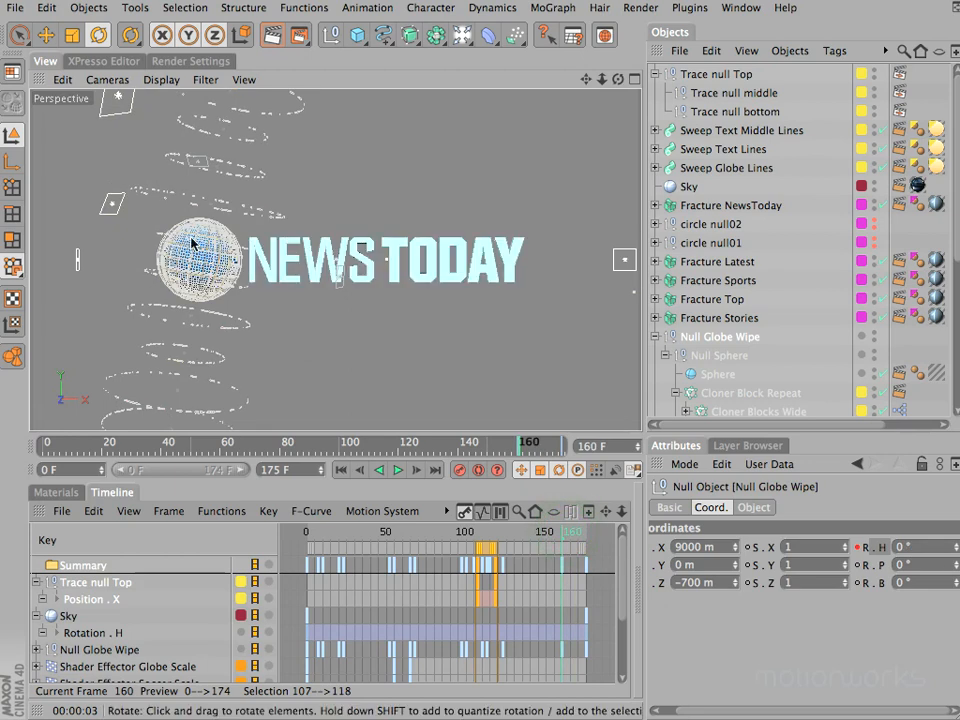
{"action": "key", "text": "F2"}
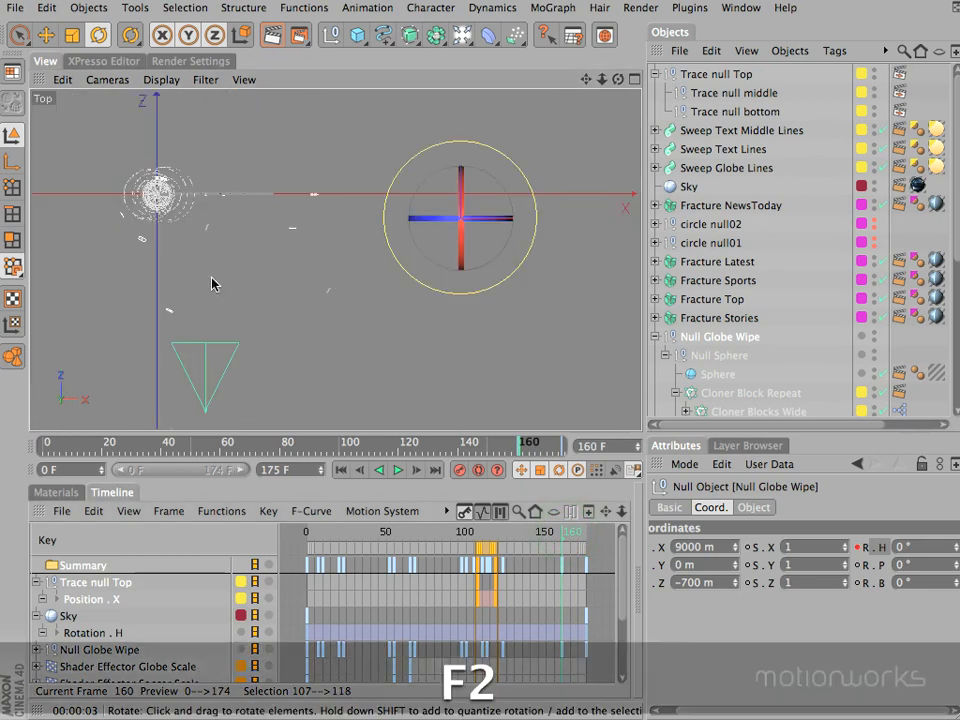
Show the Lights / Cameras layer's objects in the object list and enlarge the list, leaving Null Globe Wipe expanded.
{"action": "left_click", "coordinate": [655, 338]}
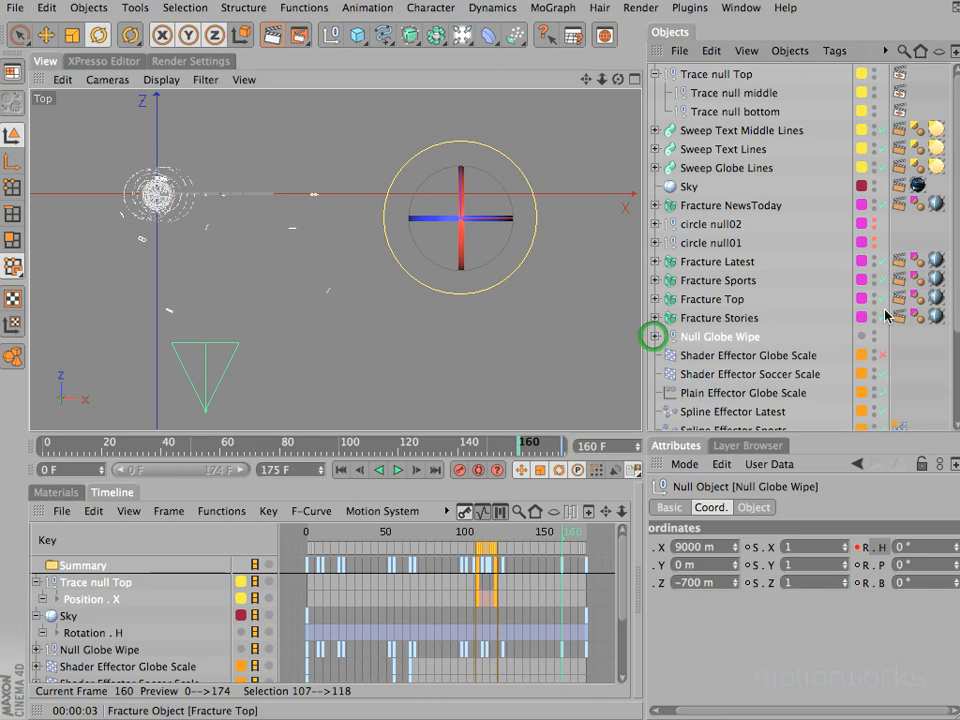
{"action": "left_click_drag", "start_coordinate": [952, 325], "coordinate": [955, 357]}
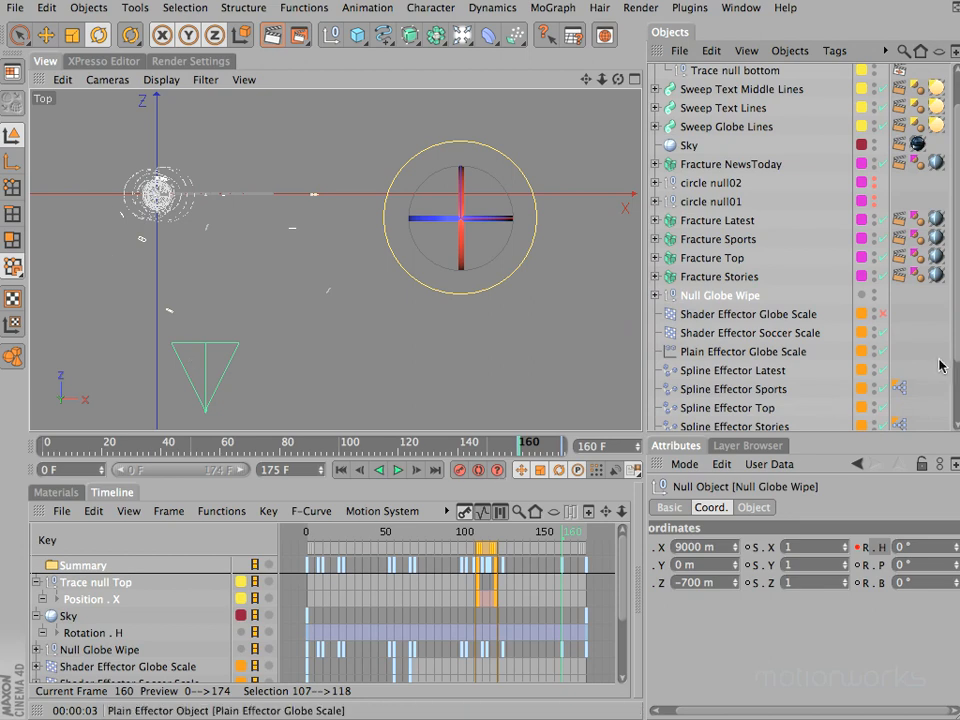
{"action": "left_click", "coordinate": [732, 448]}
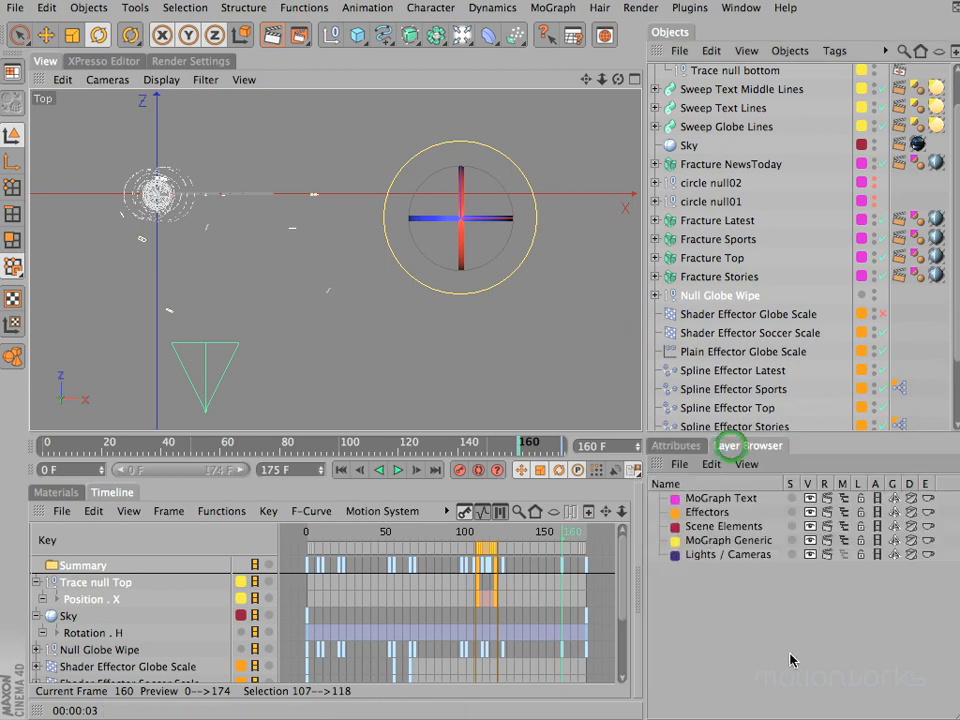
{"action": "left_click", "coordinate": [843, 554]}
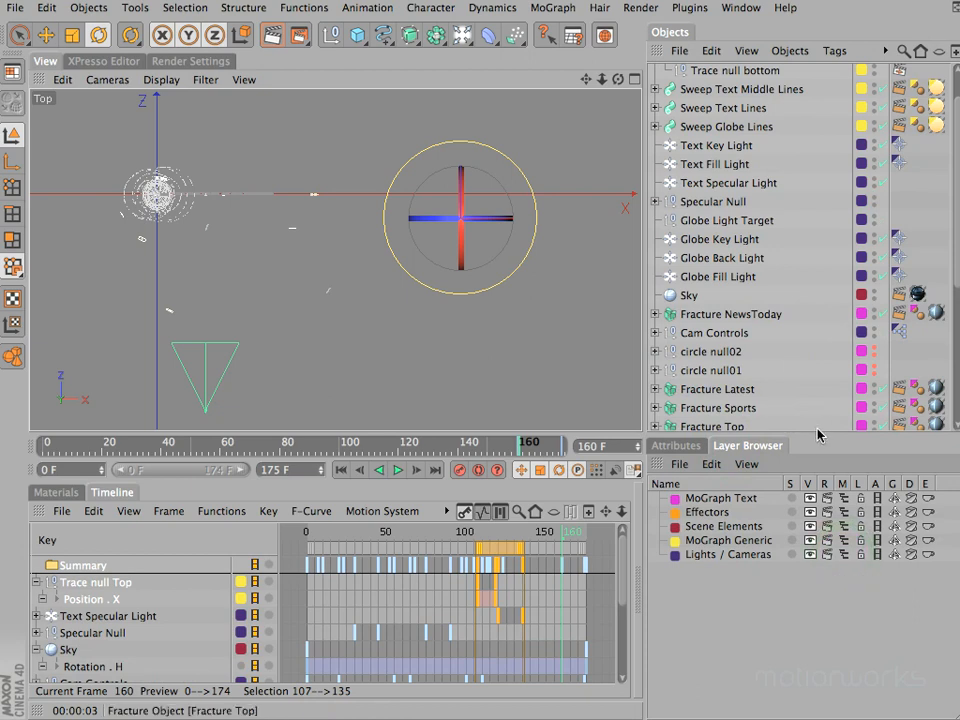
{"action": "left_click_drag", "start_coordinate": [800, 432], "coordinate": [800, 466]}
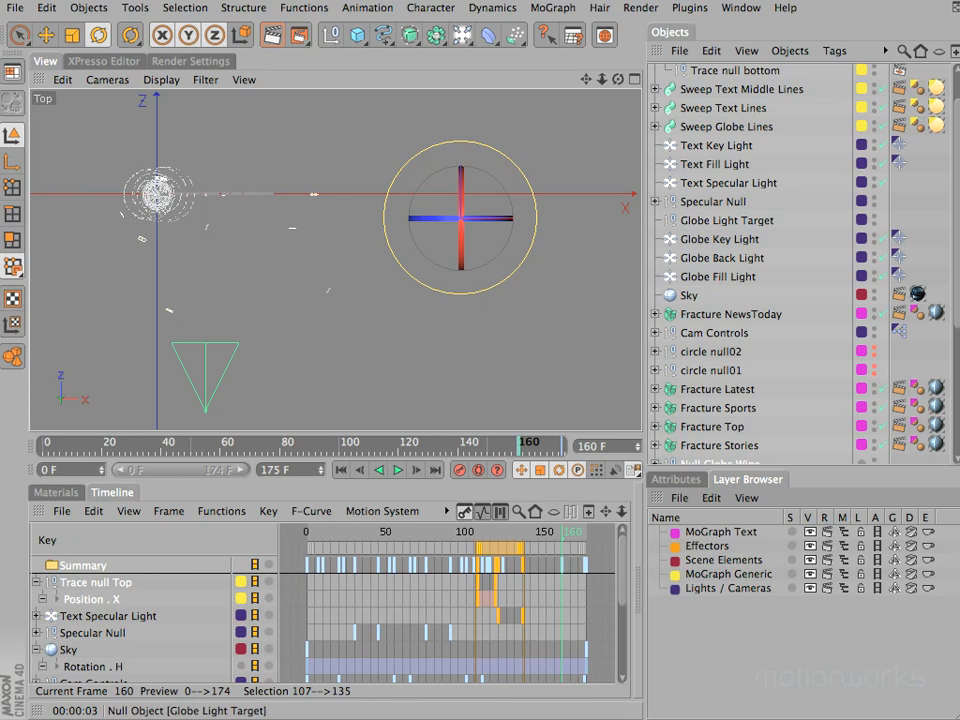
{"action": "scroll", "coordinate": [956, 216], "scroll_direction": "down", "scroll_amount": 5}
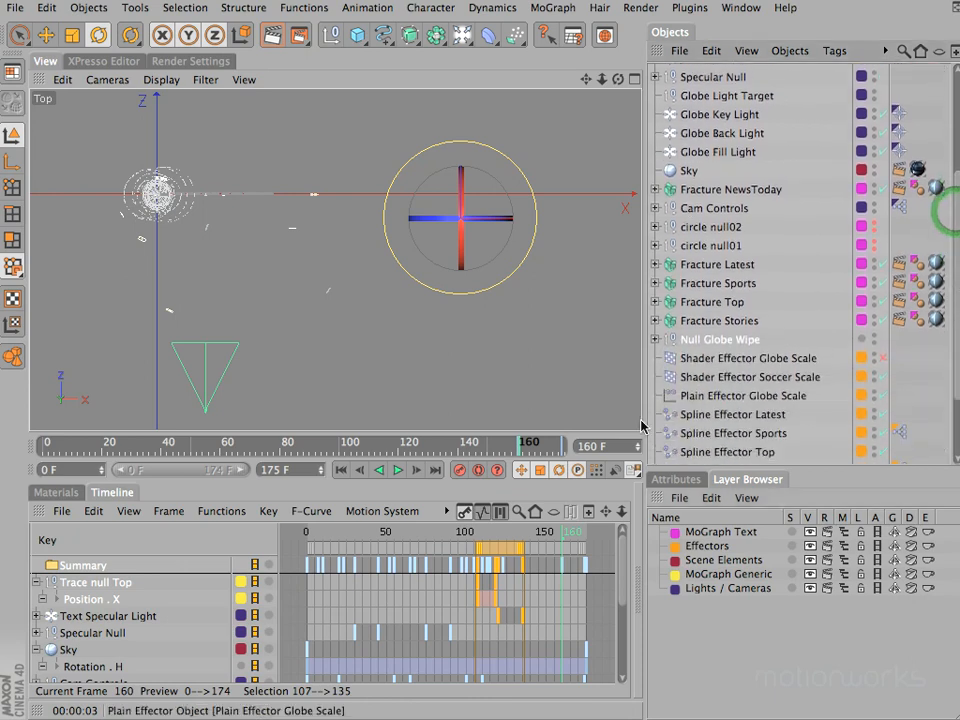
{"action": "left_click", "coordinate": [655, 340]}
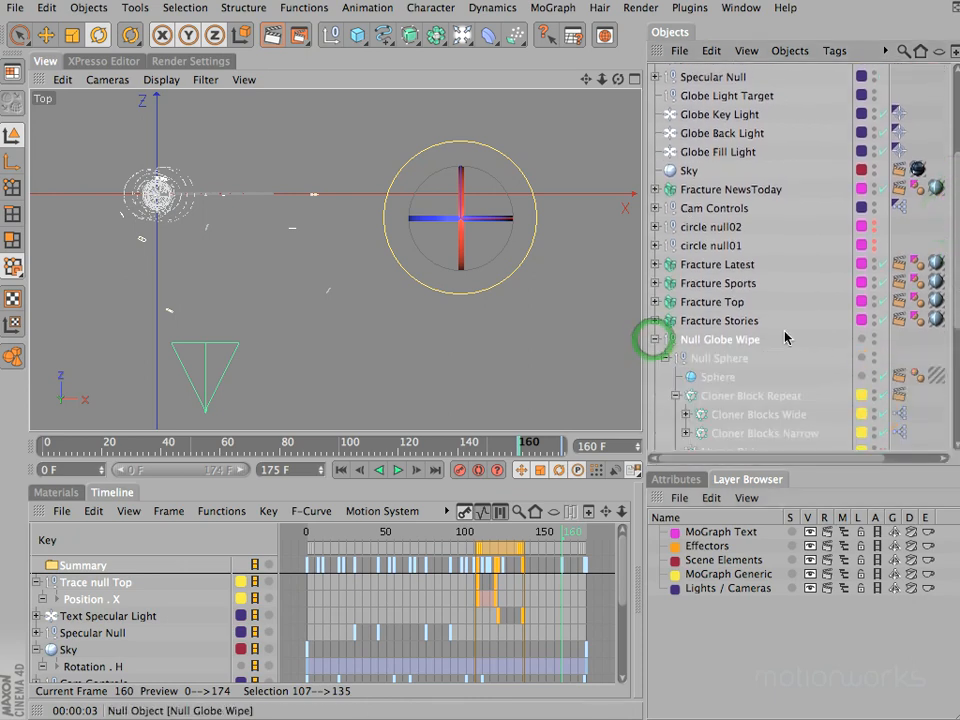
{"action": "scroll", "coordinate": [956, 320], "scroll_direction": "up", "scroll_amount": 6}
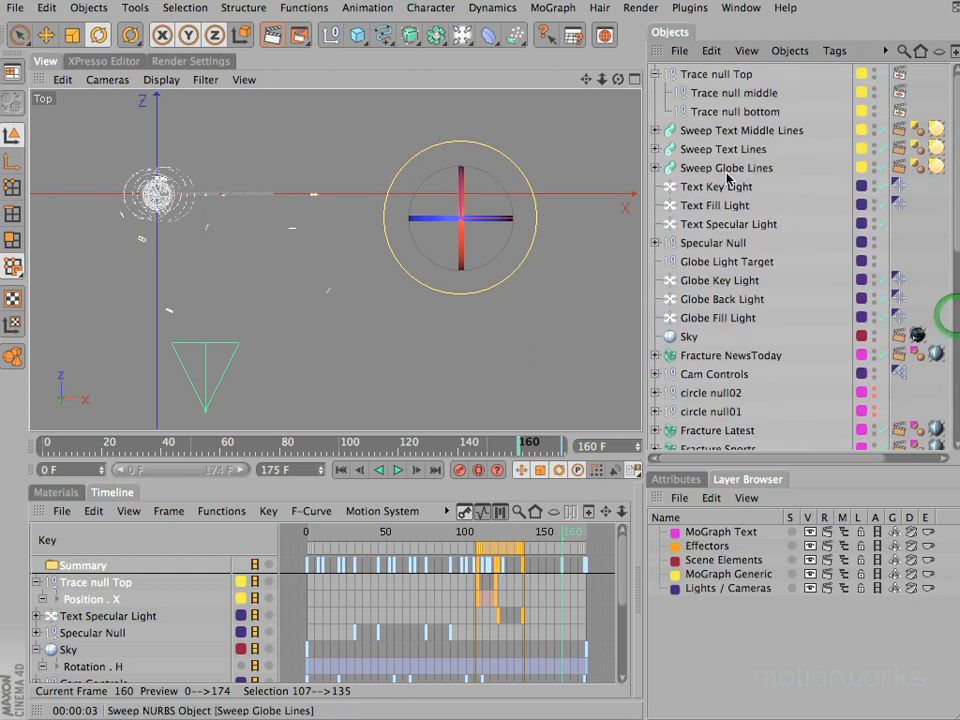
Try parenting the Globe Light Target and the Globe Key, Back and Fill Lights to Null Globe Wipe.
{"action": "left_click", "coordinate": [726, 300], "text": "shift"}
{"action": "left_click", "coordinate": [718, 280], "text": "shift"}
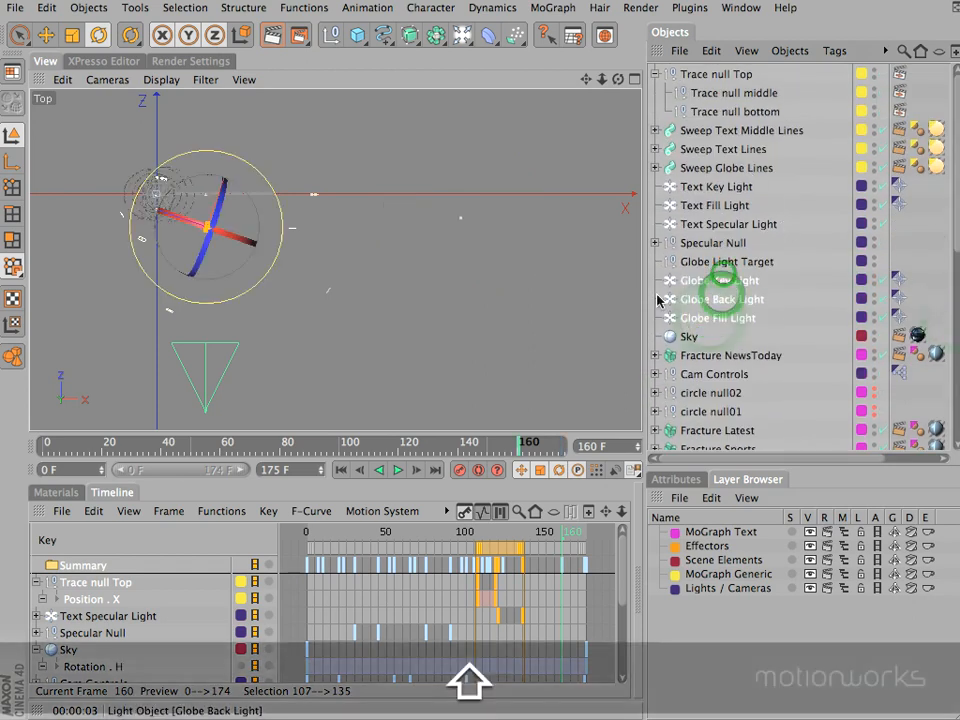
{"action": "left_click", "coordinate": [712, 264], "text": "shift"}
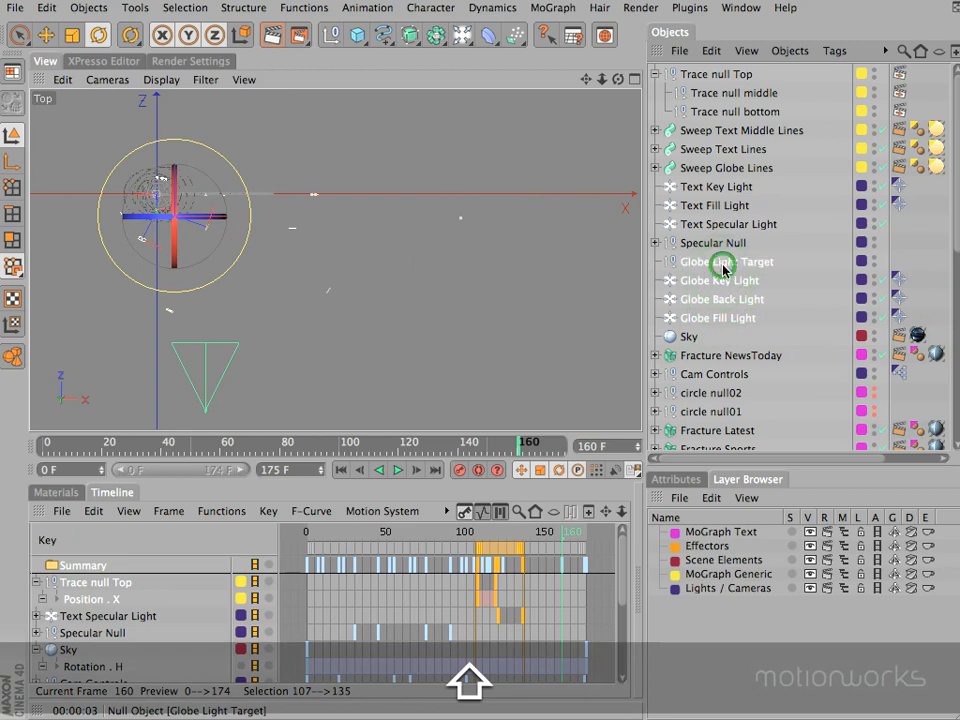
{"action": "left_click", "coordinate": [734, 298], "text": "shift"}
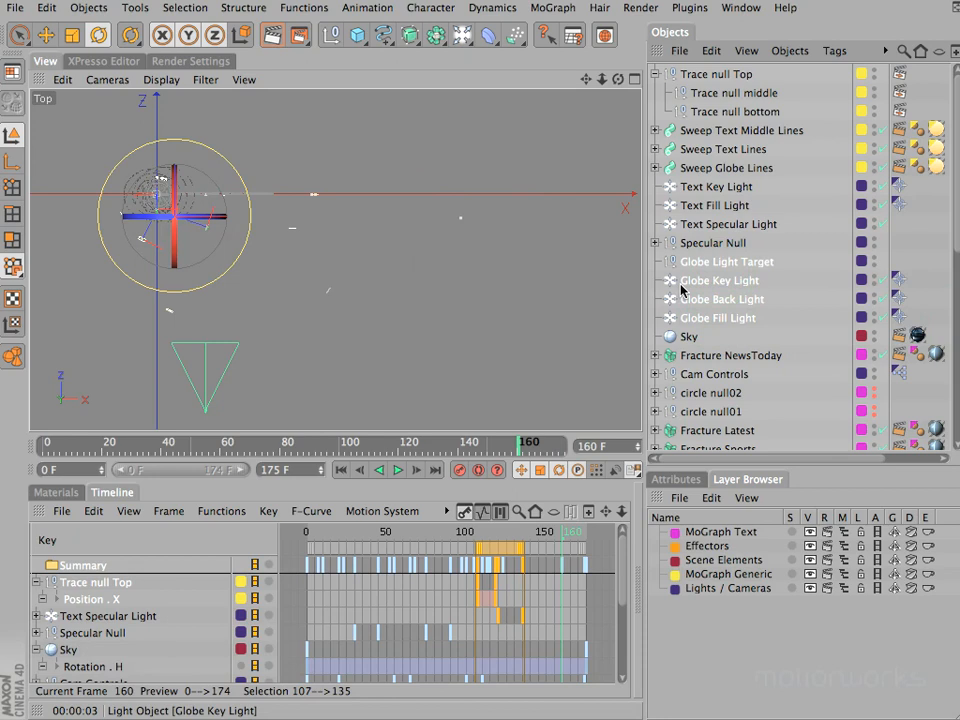
{"action": "key", "text": "e"}
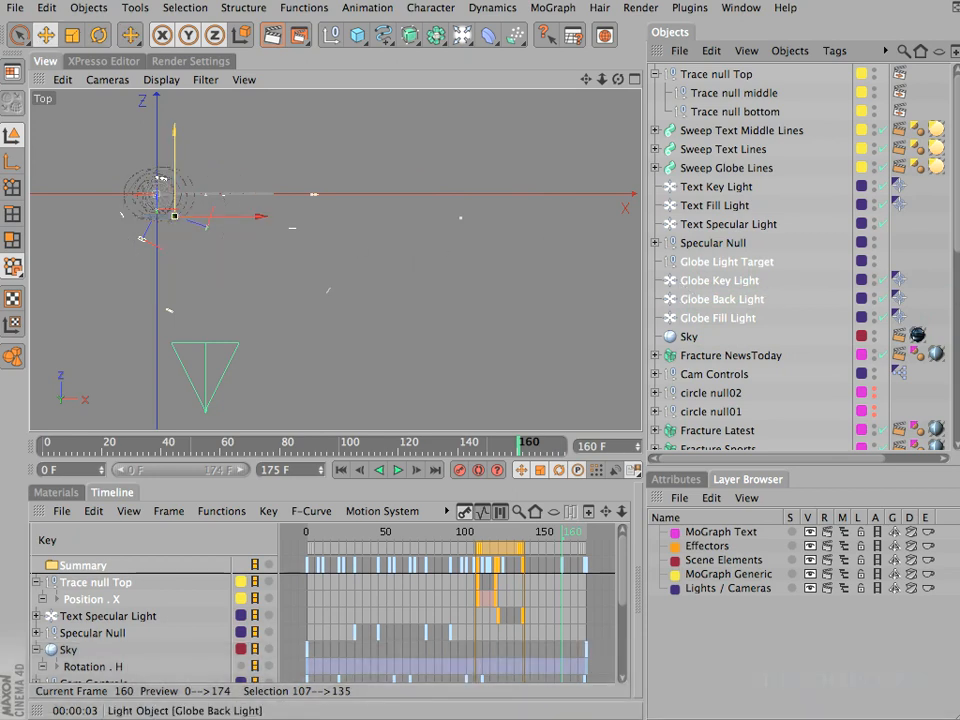
{"action": "left_click_drag", "start_coordinate": [955, 228], "coordinate": [955, 300]}
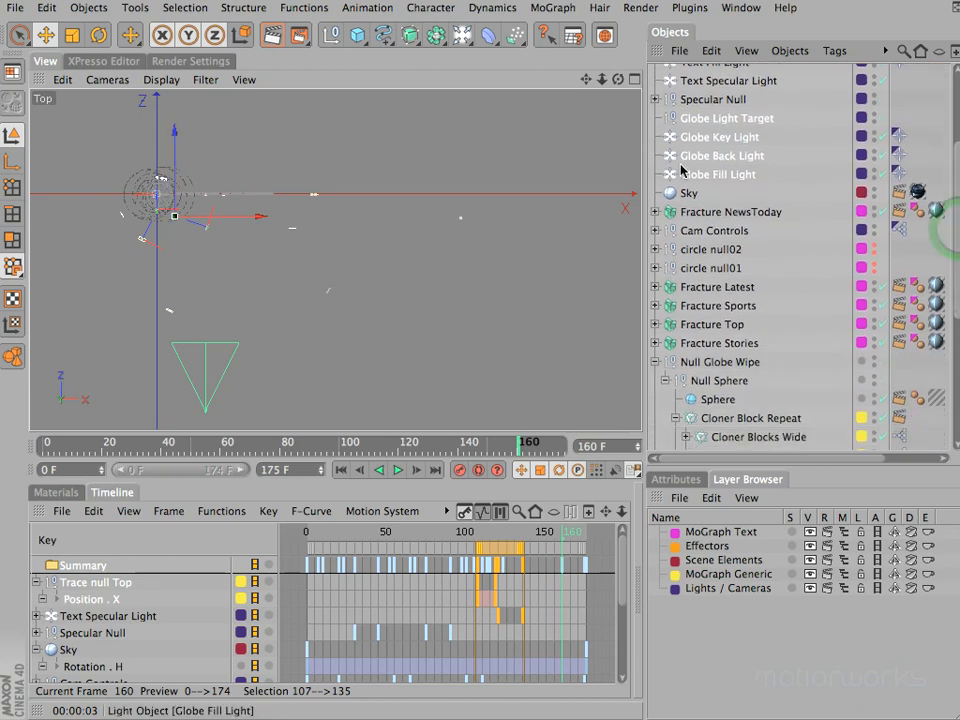
{"action": "left_click_drag", "start_coordinate": [700, 178], "coordinate": [721, 376]}
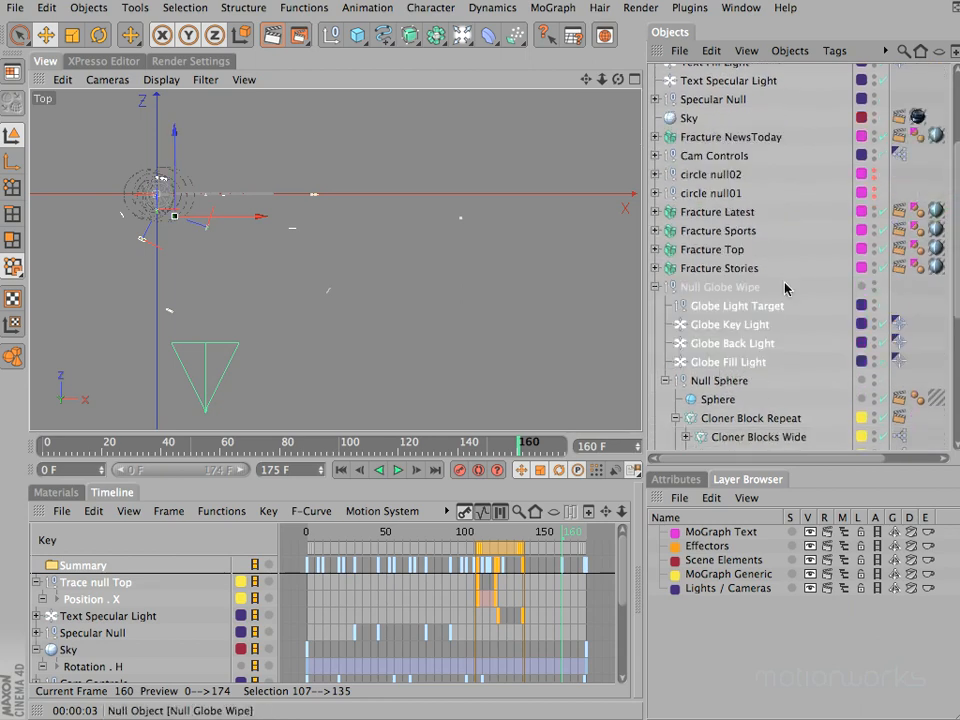
Scrub from frame 160 to 170 to check how the lights travel with the globe, and undo their parenting.
{"action": "left_click", "coordinate": [565, 536]}
{"action": "left_click_drag", "start_coordinate": [565, 536], "coordinate": [581, 537]}
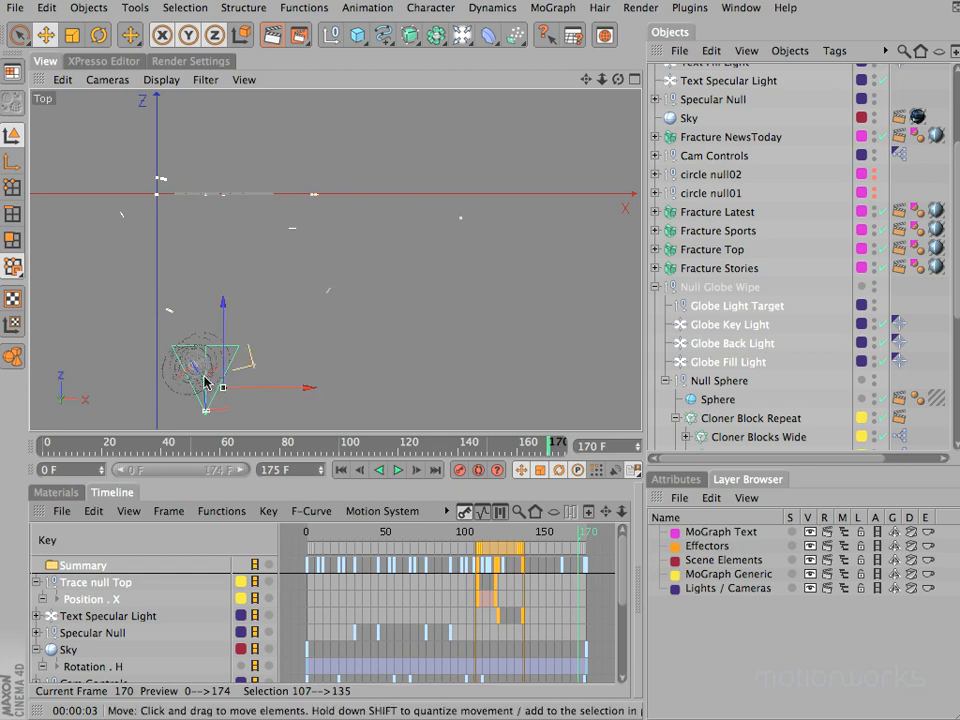
{"action": "left_click", "coordinate": [562, 533]}
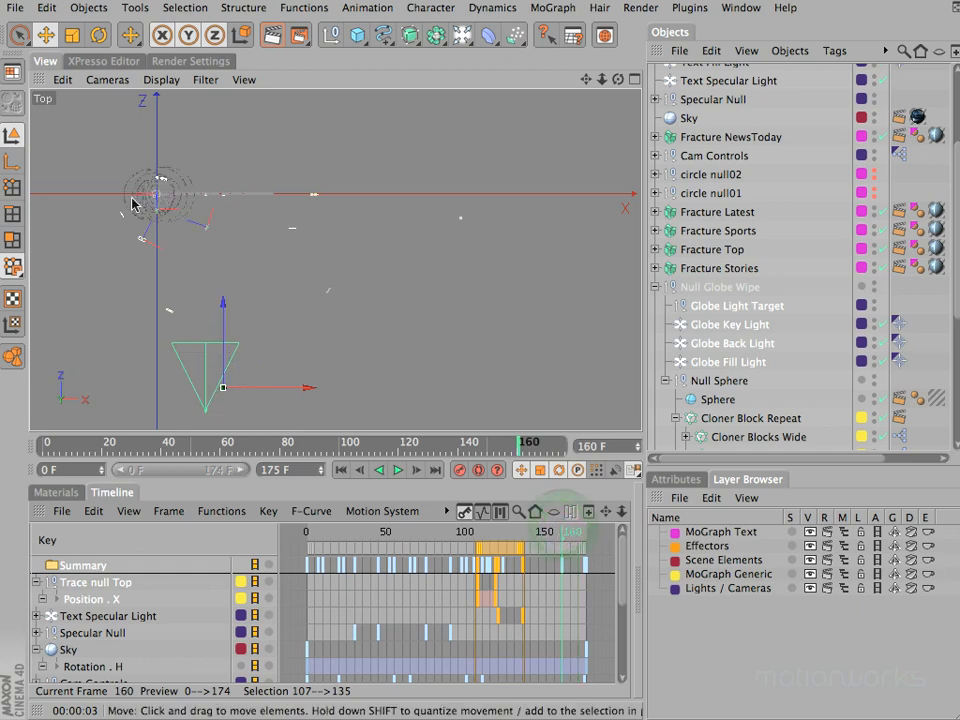
{"action": "key", "text": "super+z"}
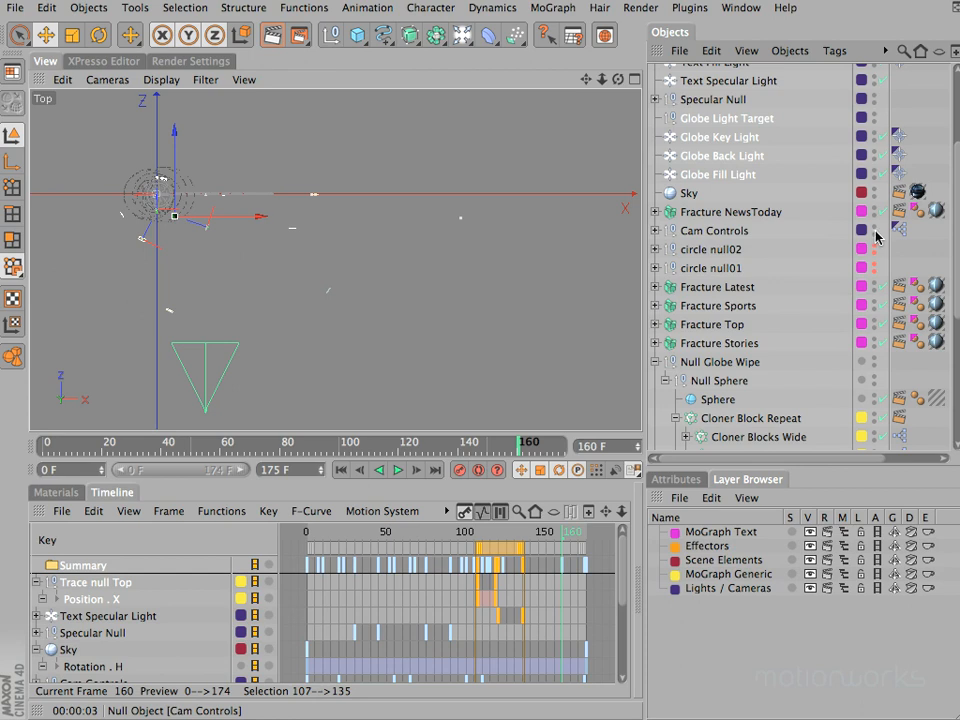
Add a null object to the scene and name it Globe Lights Null.
{"action": "left_click", "coordinate": [330, 34]}
{"action": "left_click_drag", "start_coordinate": [956, 168], "coordinate": [956, 90]}
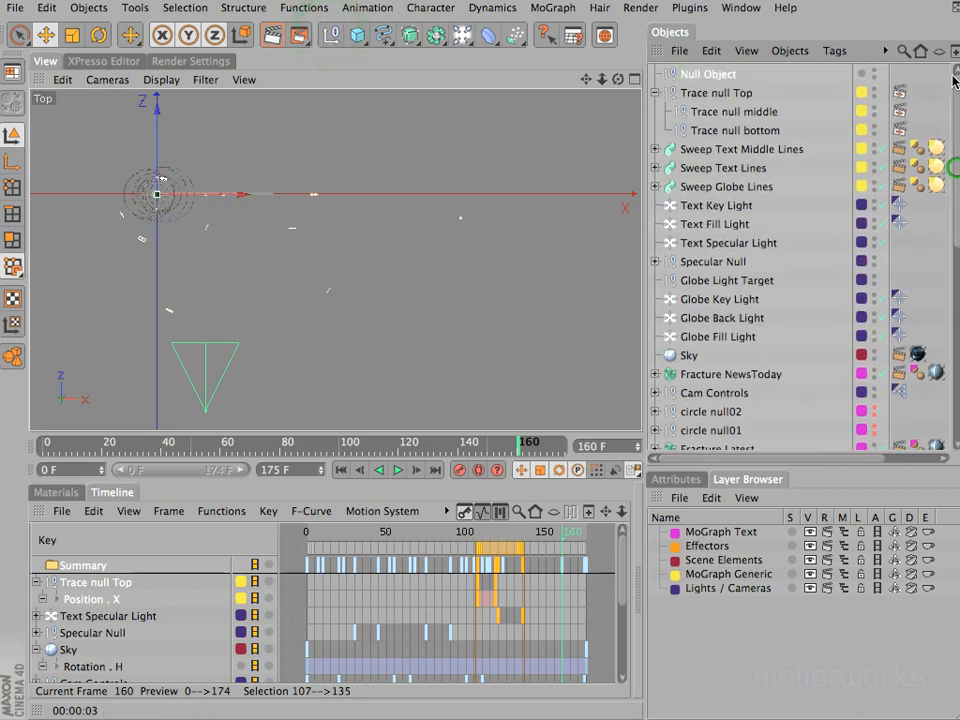
{"action": "double_click", "coordinate": [696, 74]}
{"action": "type", "text": "G"}
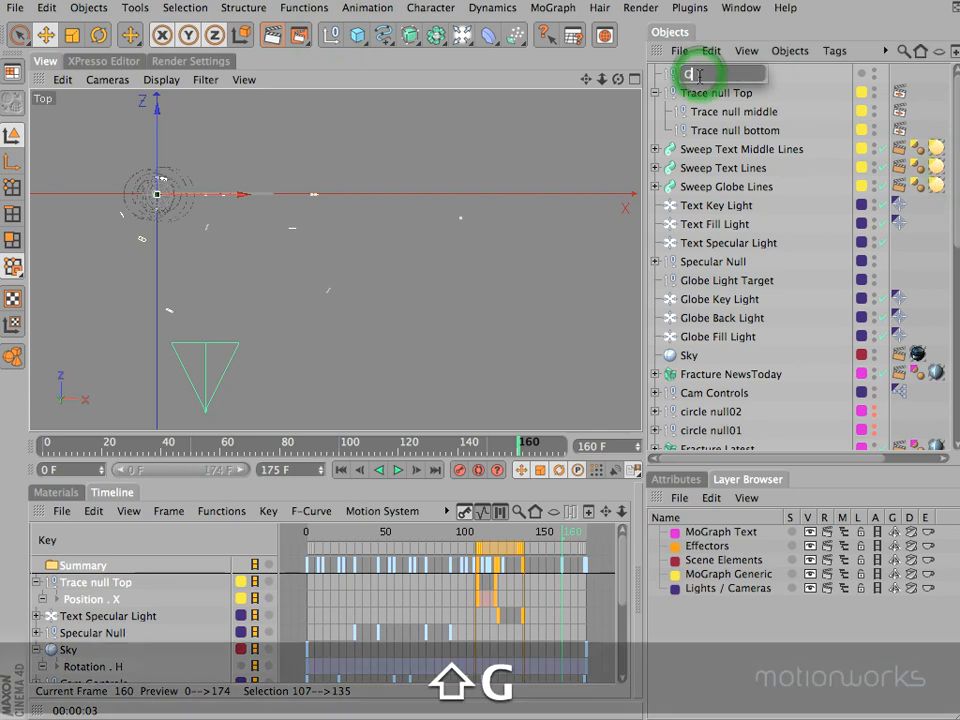
{"action": "type", "text": "lobe L"}
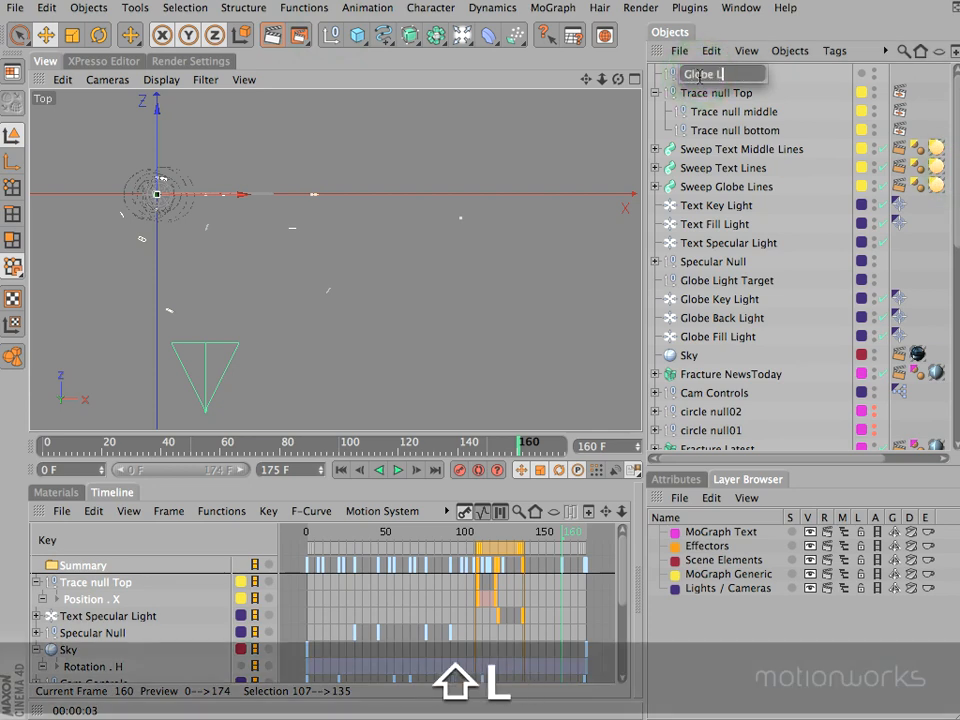
{"action": "type", "text": "ights N"}
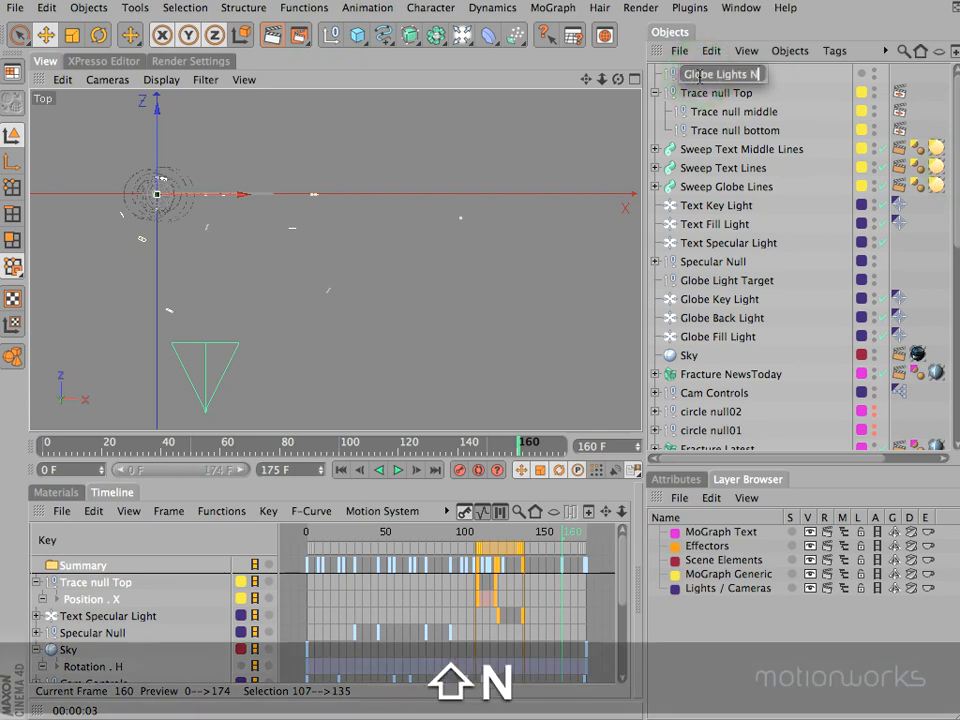
{"action": "type", "text": "ull"}
{"action": "key", "text": "Return"}
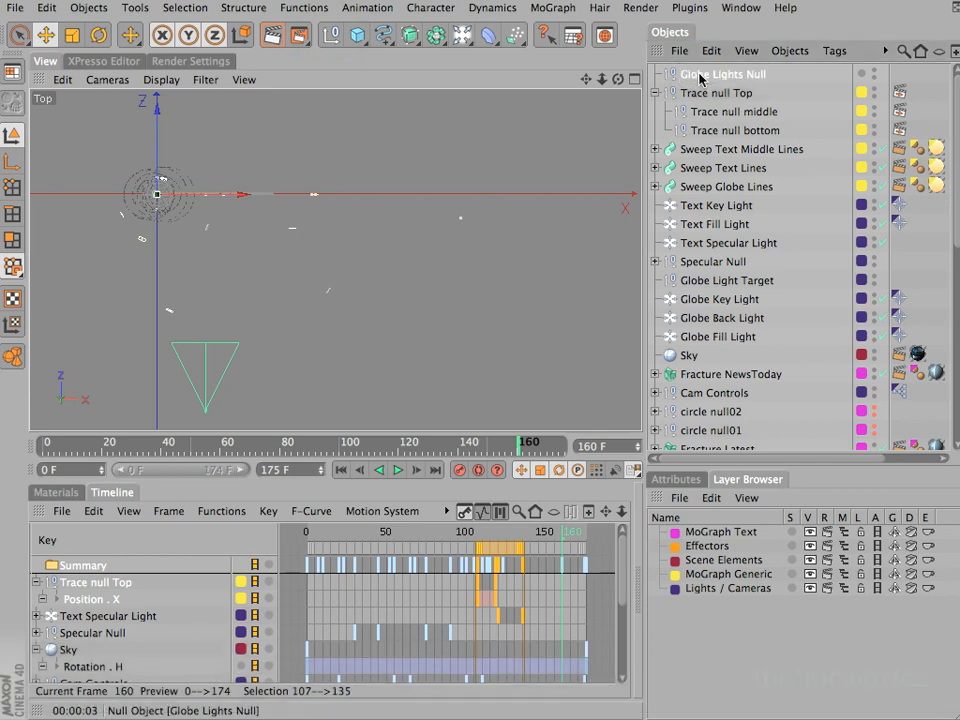
Place Globe Lights Null above Globe Light Target and parent the target and the Globe Key, Back and Fill Lights to it.
{"action": "left_click_drag", "start_coordinate": [700, 78], "coordinate": [700, 272]}
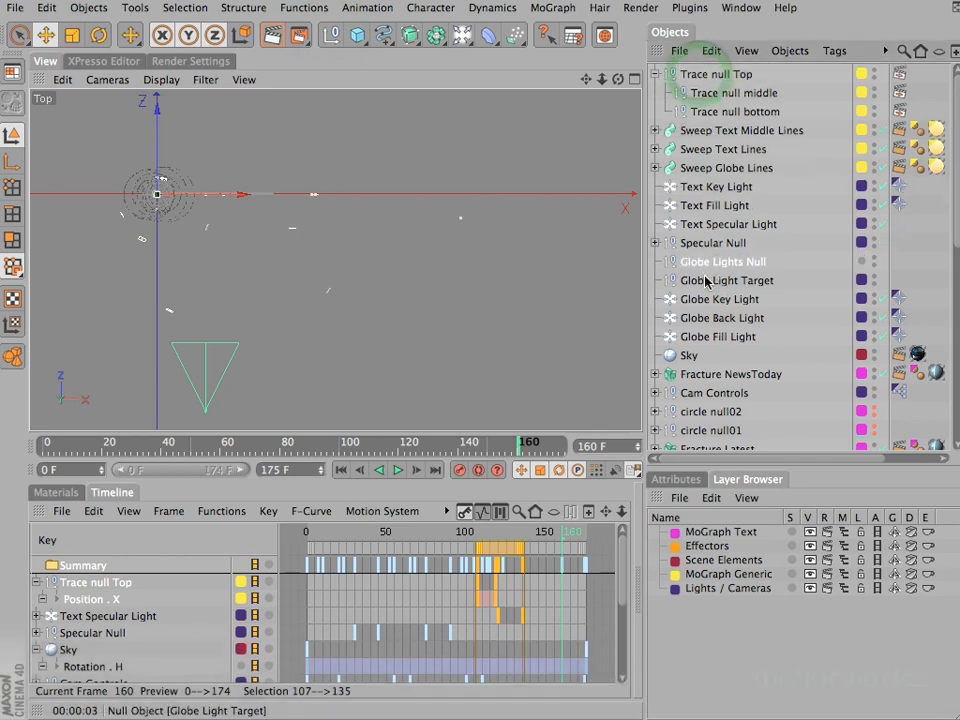
{"action": "left_click", "coordinate": [725, 337], "text": "shift"}
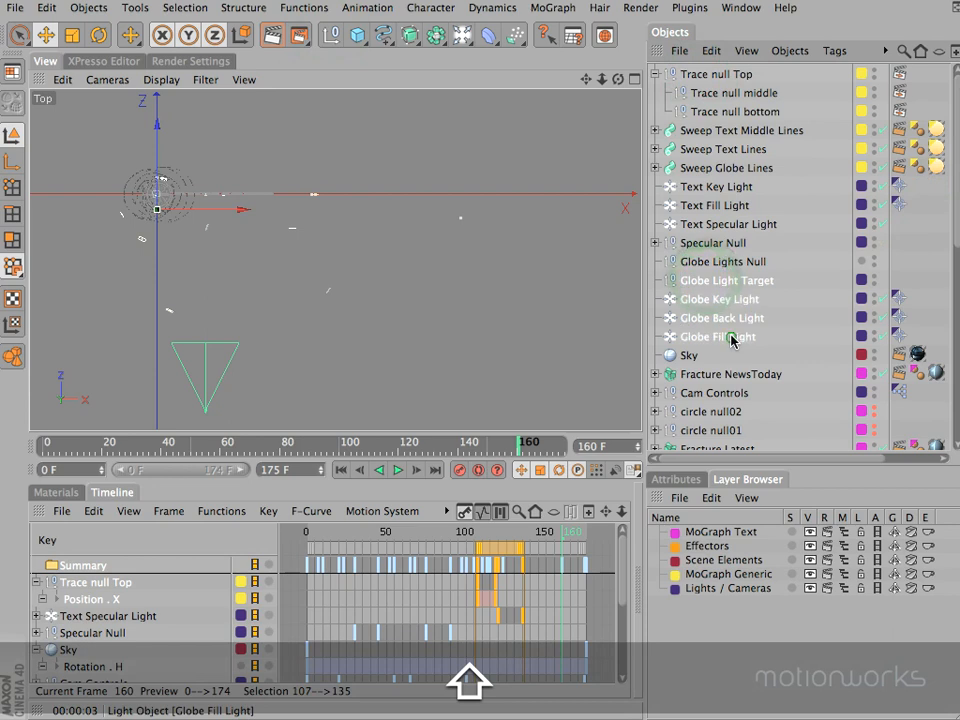
{"action": "left_click_drag", "start_coordinate": [716, 308], "coordinate": [704, 265]}
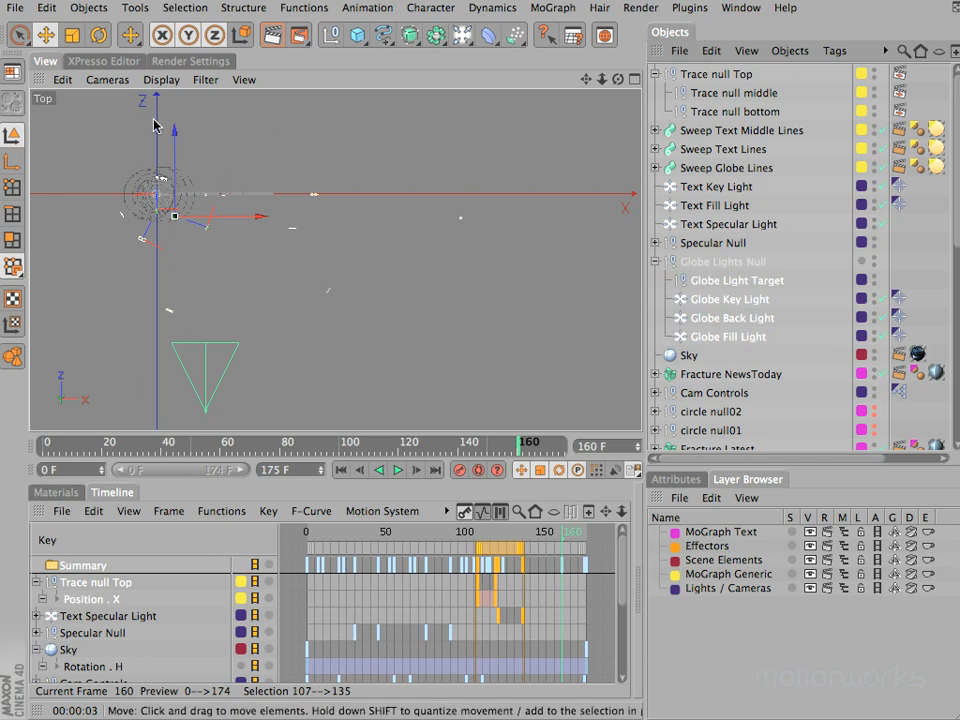
Collapse Globe Lights Null and give it an XPresso tag.
{"action": "left_click", "coordinate": [724, 262]}
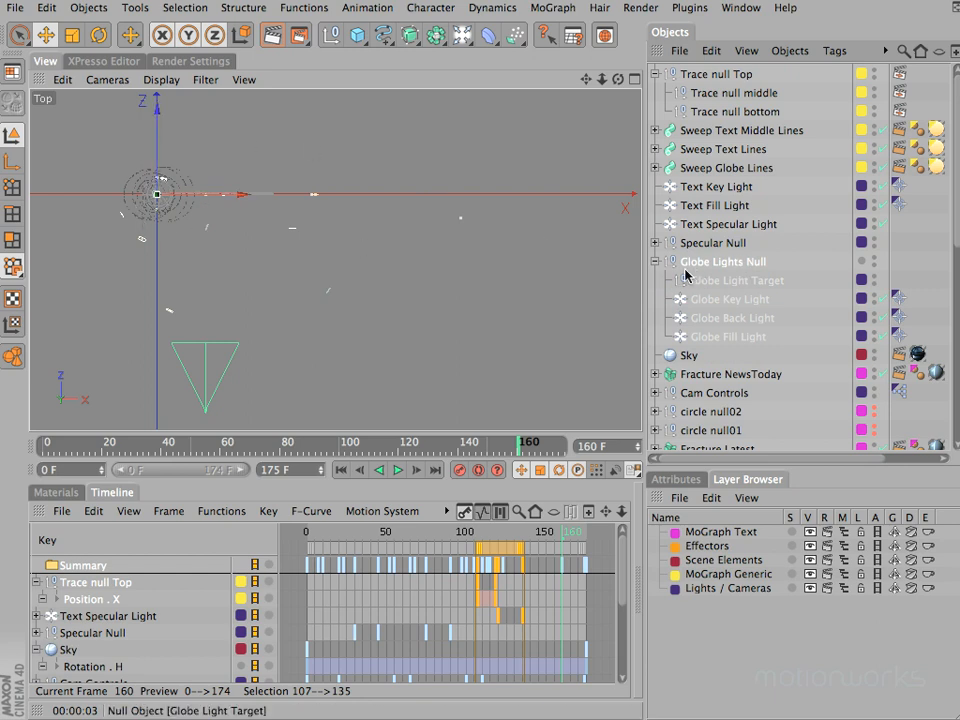
{"action": "key", "text": "F1"}
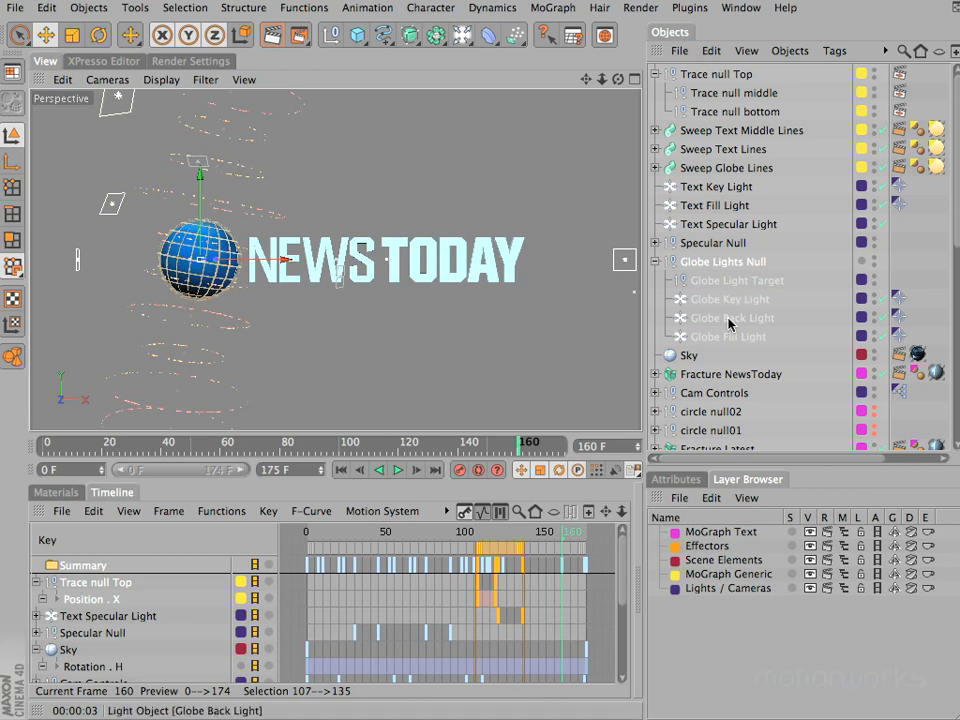
{"action": "left_click", "coordinate": [656, 262]}
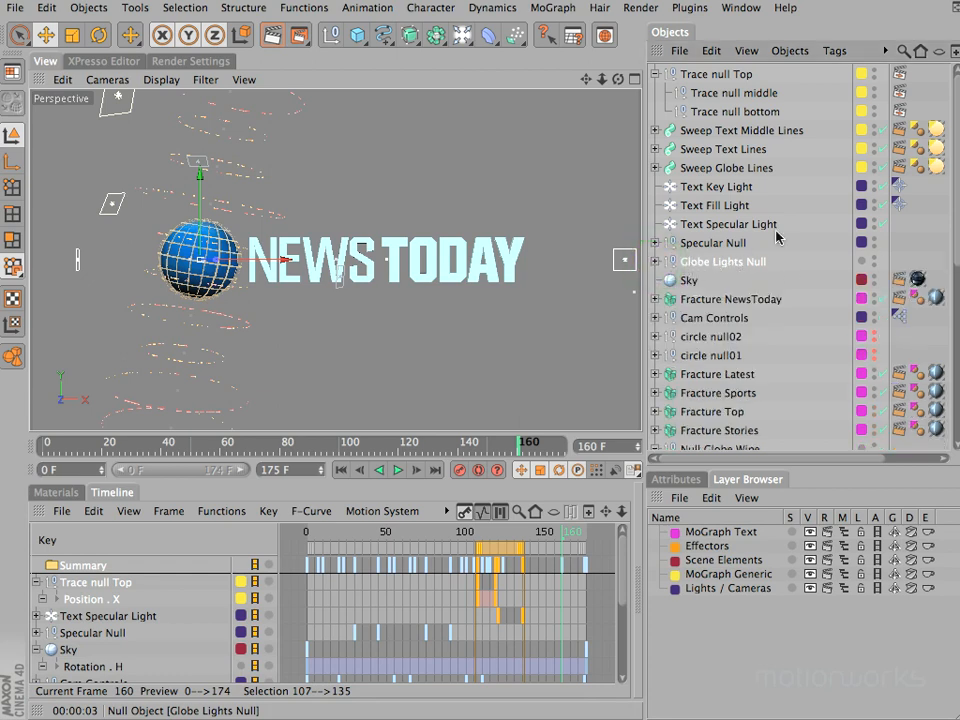
{"action": "left_click", "coordinate": [835, 50]}
{"action": "mouse_move", "coordinate": [845, 76]}
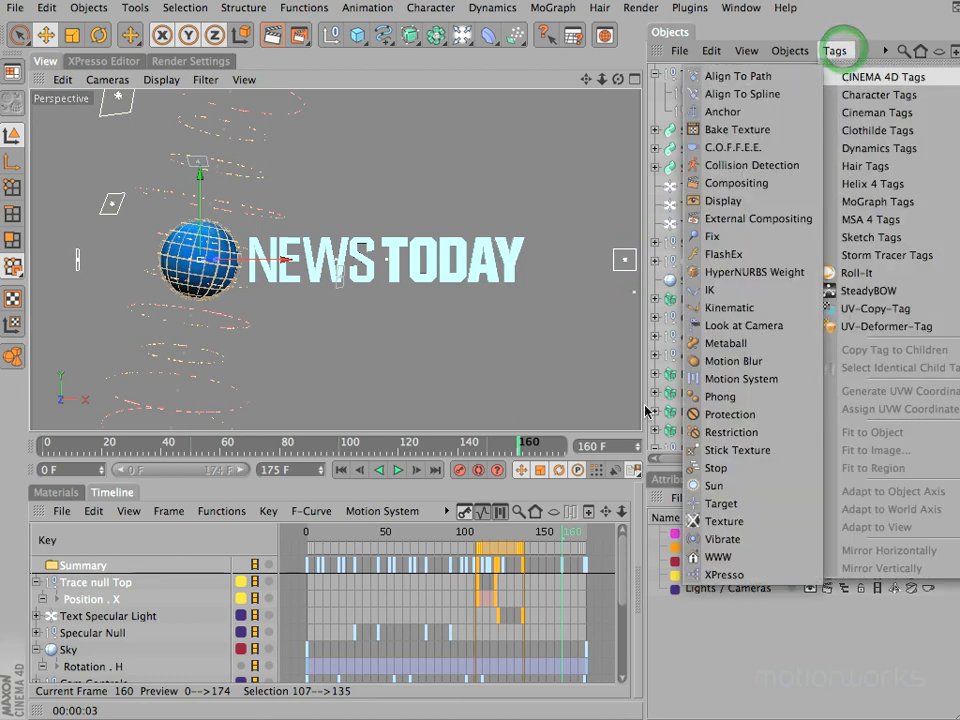
{"action": "left_click", "coordinate": [723, 575]}
Add Globe Lights Null and Sphere To Clone Onto as XPresso nodes, widening the sphere's node and aligning it with the null's.
{"action": "left_click_drag", "start_coordinate": [732, 271], "coordinate": [504, 216]}
{"action": "left_click_drag", "start_coordinate": [956, 254], "coordinate": [956, 322]}
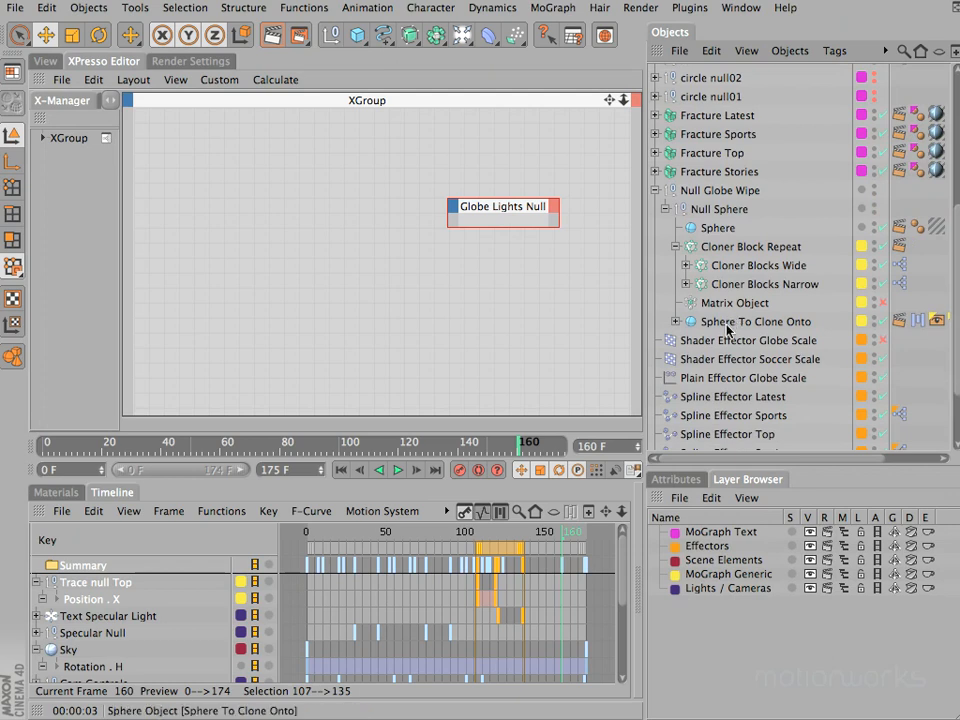
{"action": "mouse_move", "coordinate": [727, 328]}
{"action": "left_mouse_down"}
{"action": "mouse_move", "coordinate": [319, 199]}
{"action": "mouse_move", "coordinate": [252, 200]}
{"action": "left_mouse_up"}
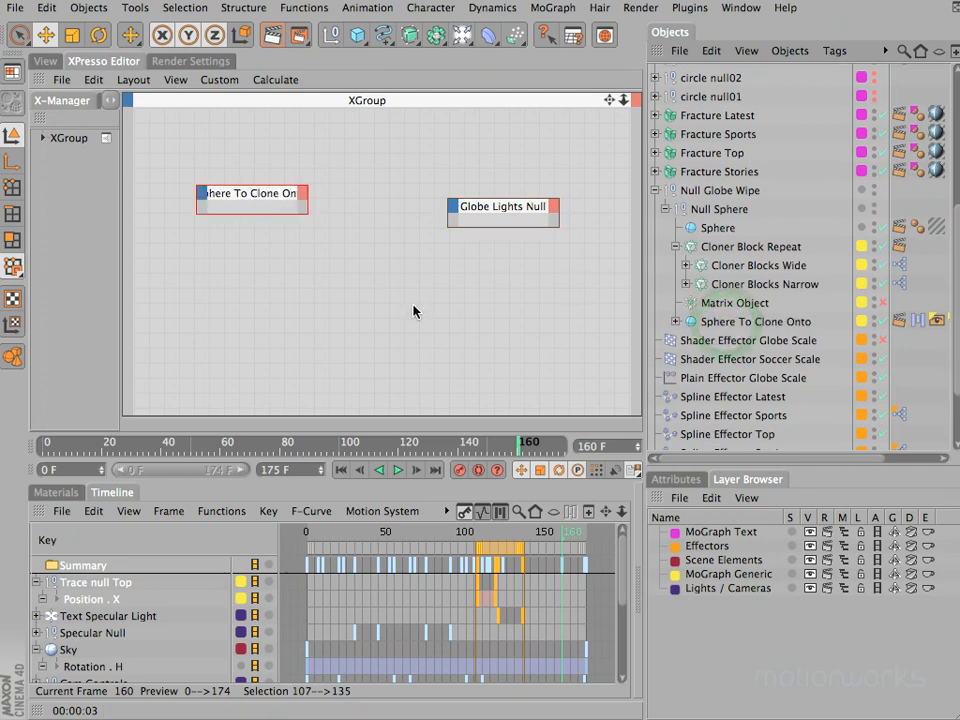
{"action": "left_click", "coordinate": [197, 195]}
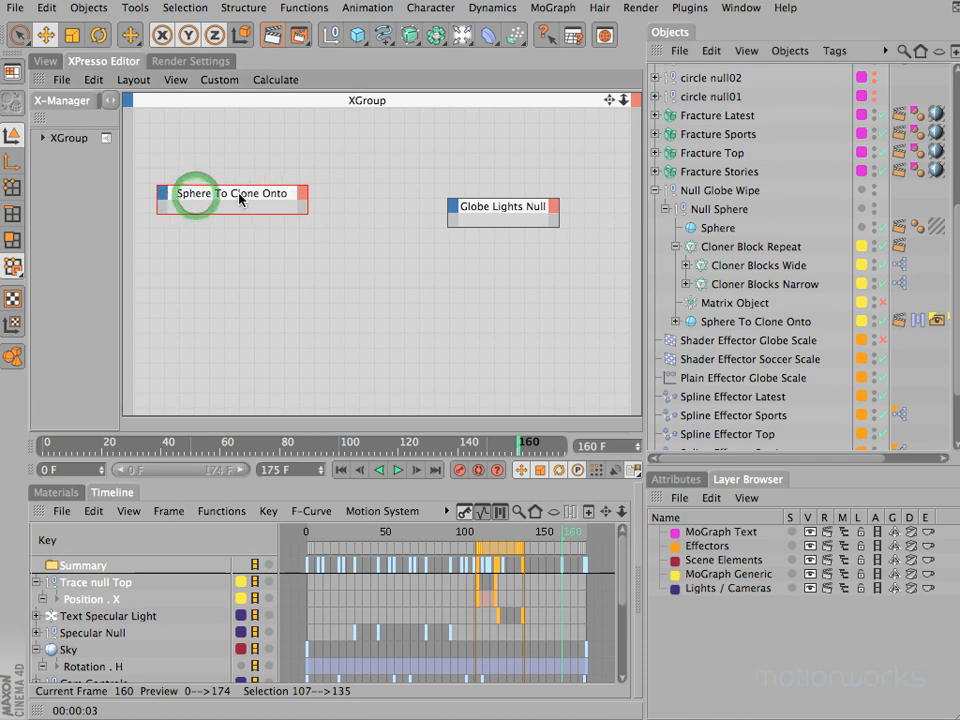
{"action": "left_click_drag", "start_coordinate": [240, 193], "coordinate": [252, 213]}
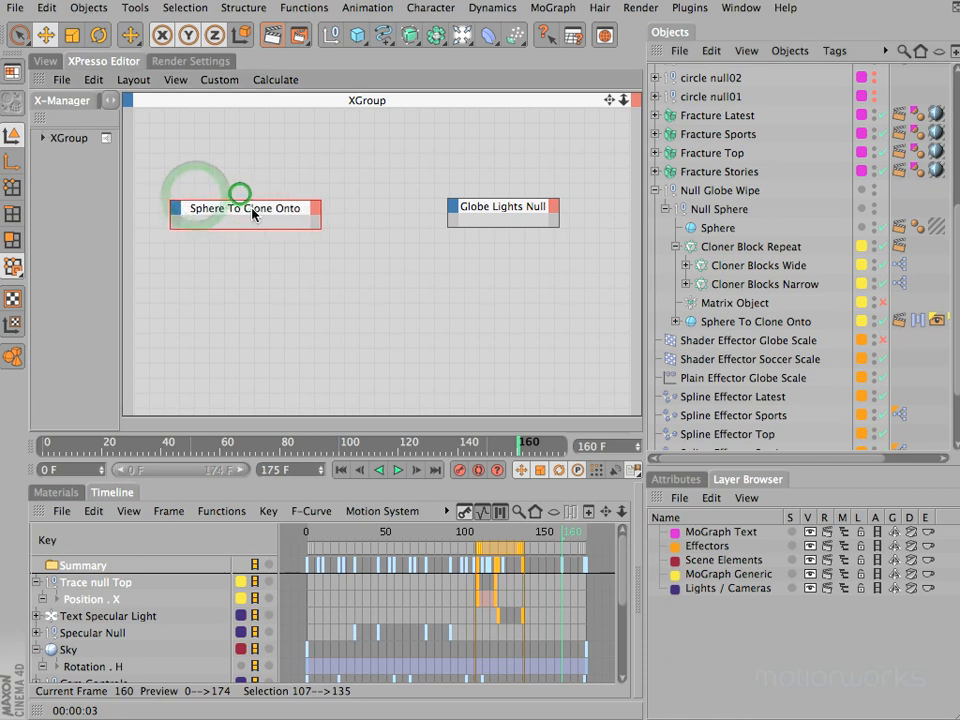
Give the Sphere To Clone Onto node a Global Position output port.
{"action": "left_click", "coordinate": [320, 208]}
{"action": "mouse_move", "coordinate": [345, 236]}
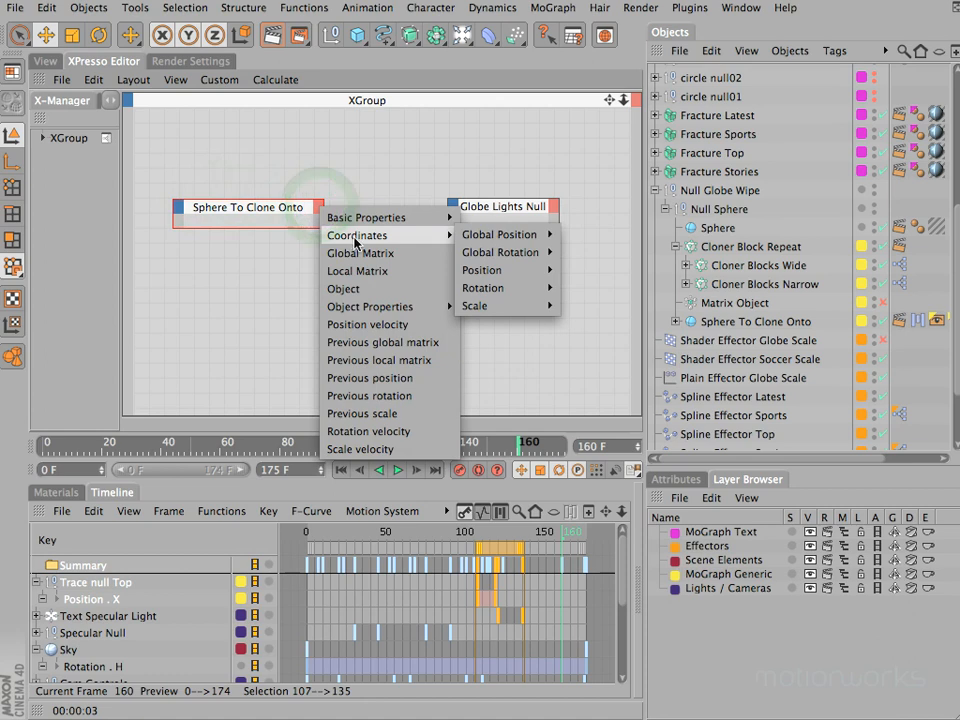
{"action": "mouse_move", "coordinate": [513, 240]}
{"action": "left_click", "coordinate": [598, 234]}
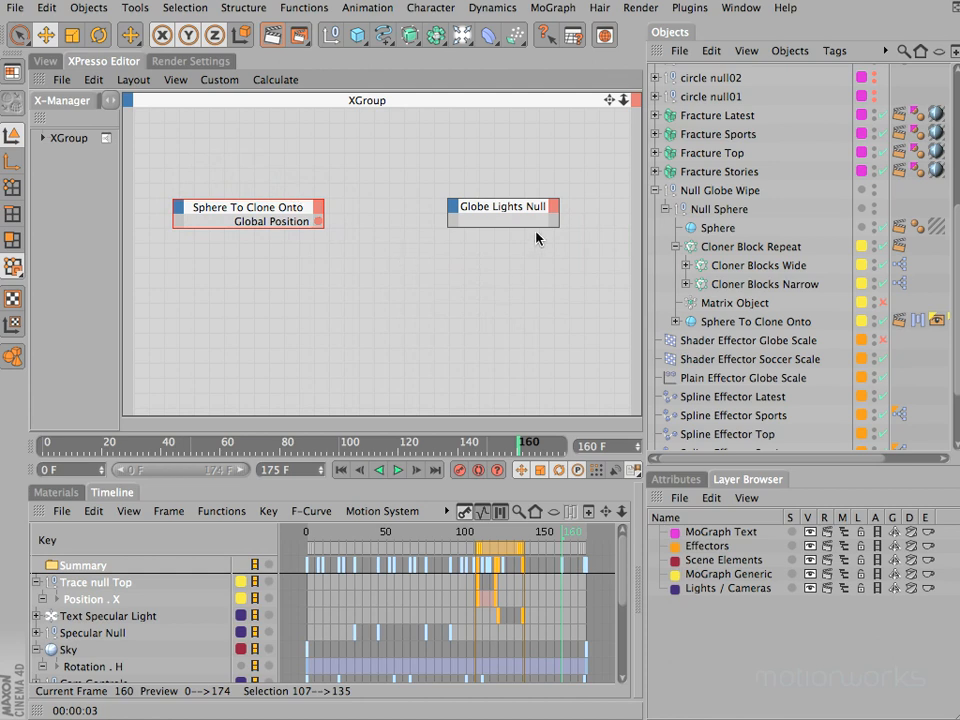
Add a Global Position input to the Globe Lights Null node and connect the sphere's Global Position output to it.
{"action": "left_click", "coordinate": [505, 209]}
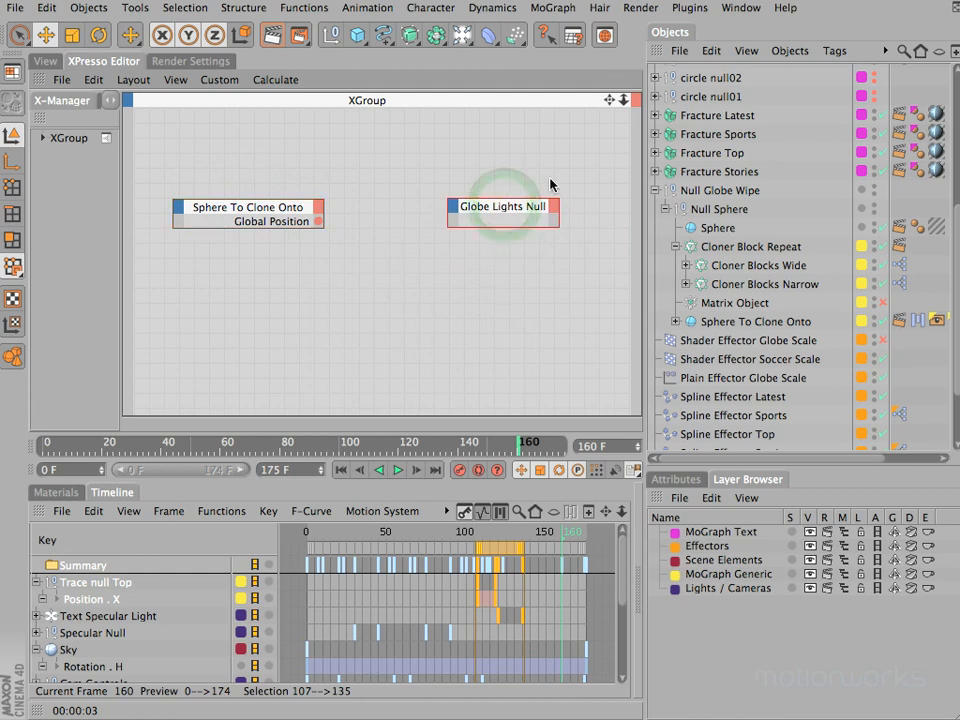
{"action": "left_click", "coordinate": [454, 209]}
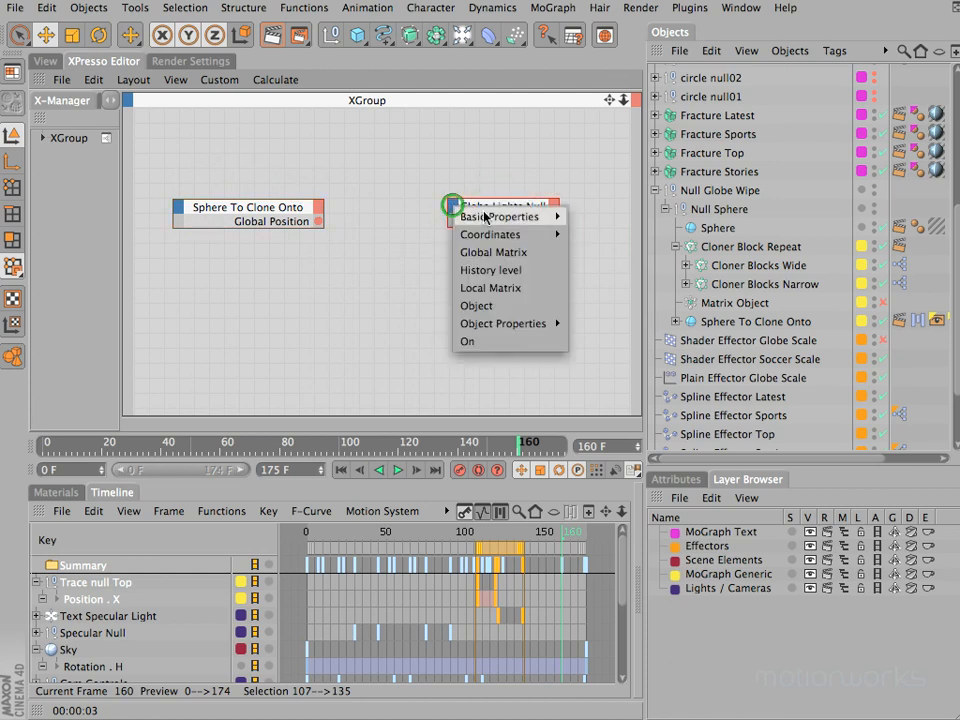
{"action": "mouse_move", "coordinate": [495, 234]}
{"action": "mouse_move", "coordinate": [610, 233]}
{"action": "left_click", "coordinate": [686, 233]}
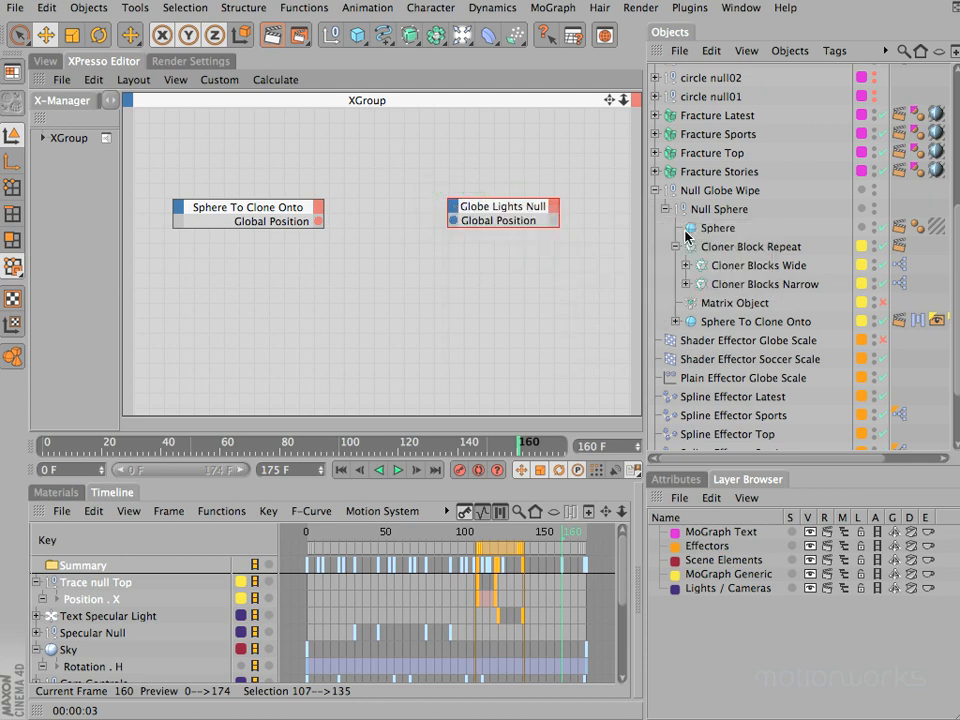
{"action": "left_click_drag", "start_coordinate": [318, 221], "coordinate": [453, 223]}
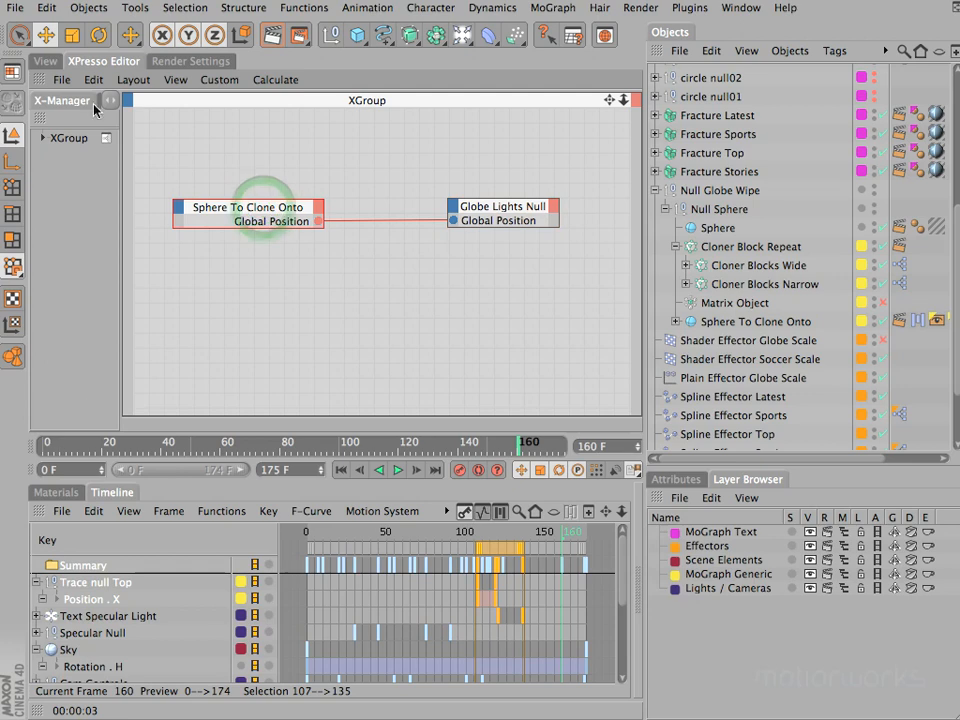
Select Globe Lights Null with its lights and scrub from frame 160 onward and back in the Top view to check they follow the globe.
{"action": "left_click", "coordinate": [45, 62]}
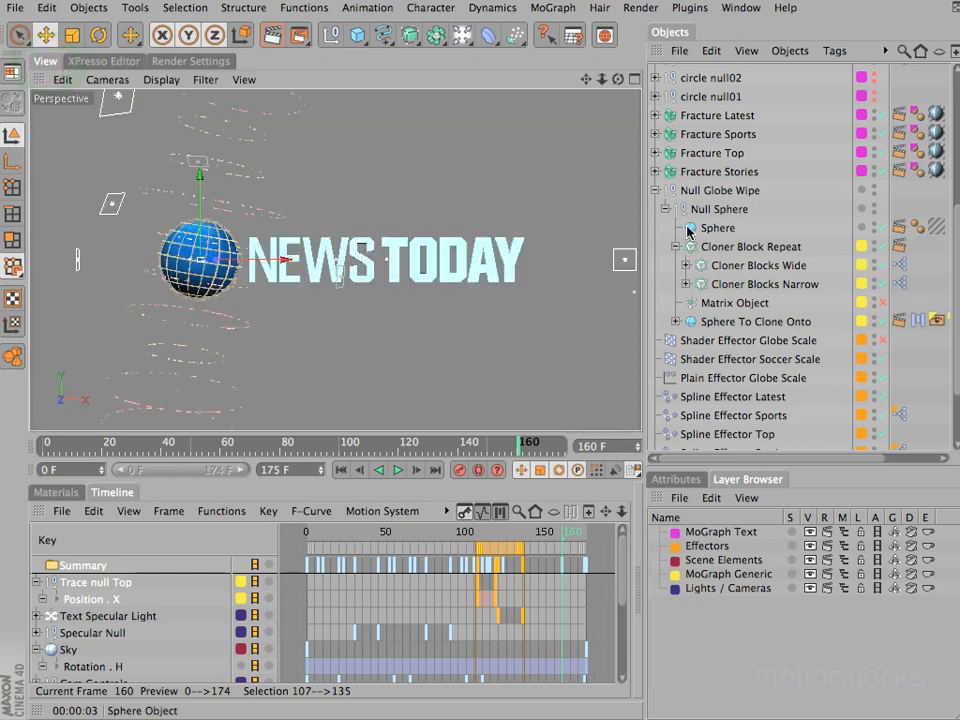
{"action": "key", "text": "F2"}
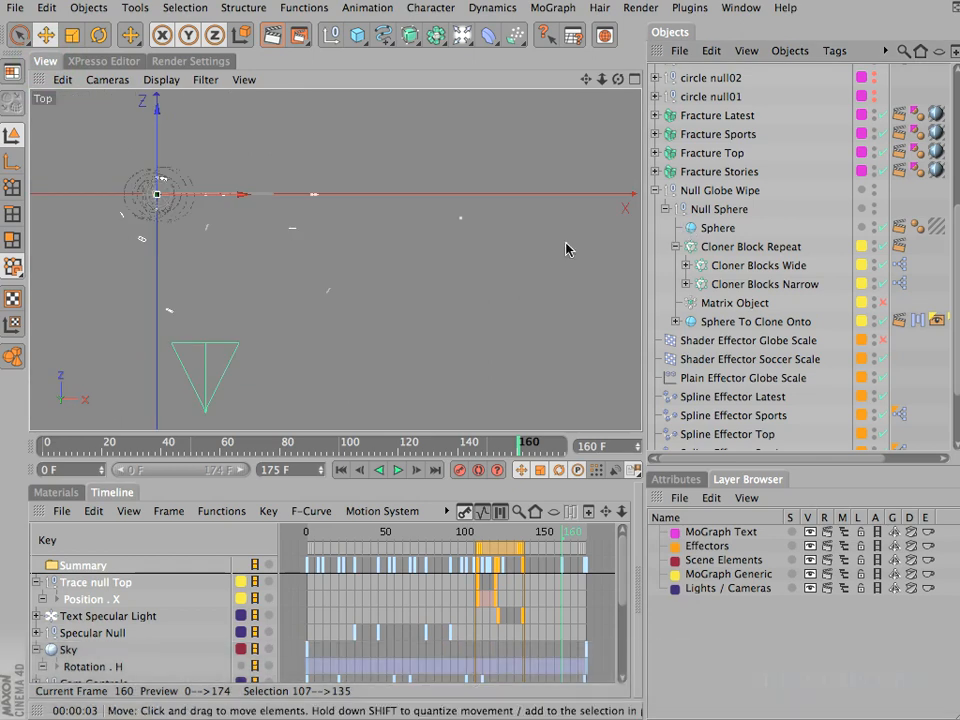
{"action": "left_click_drag", "start_coordinate": [955, 268], "coordinate": [955, 199]}
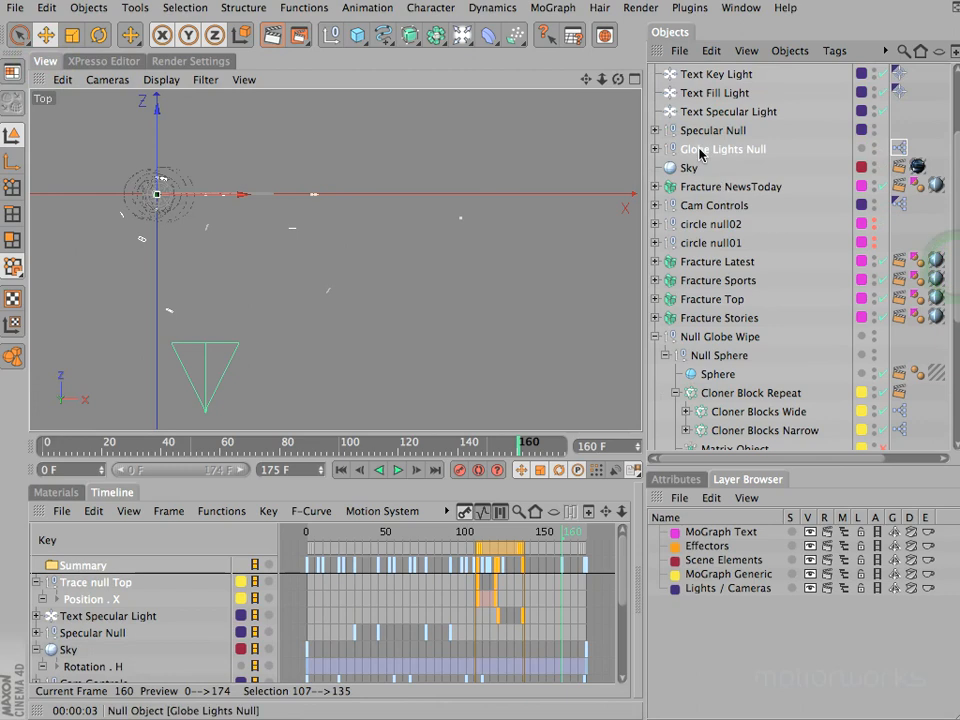
{"action": "left_click", "coordinate": [656, 149]}
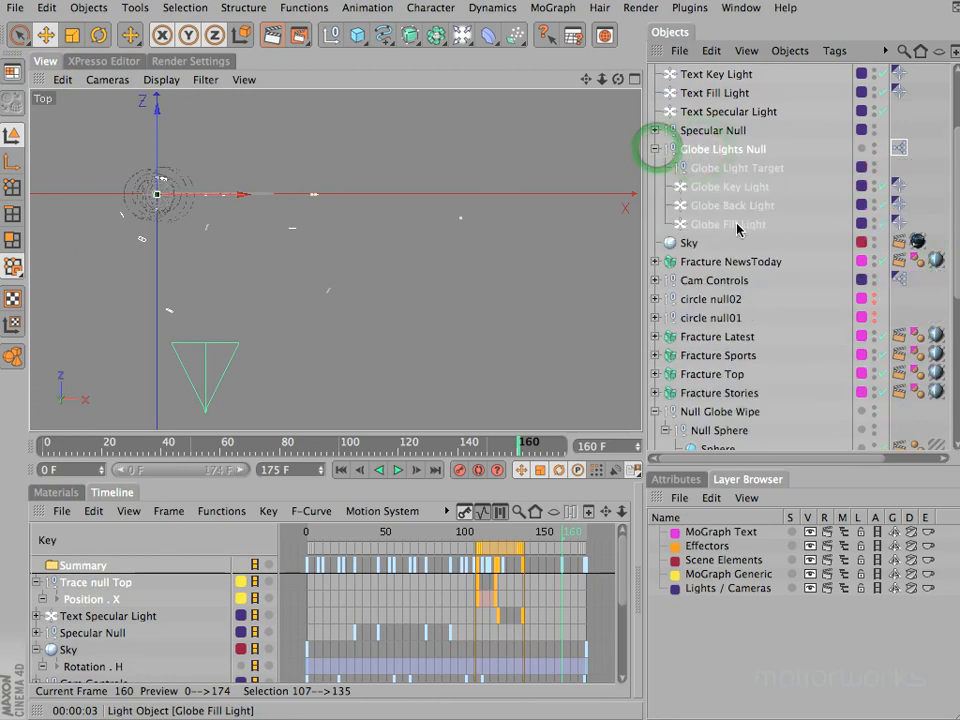
{"action": "left_click", "coordinate": [736, 222], "text": "shift"}
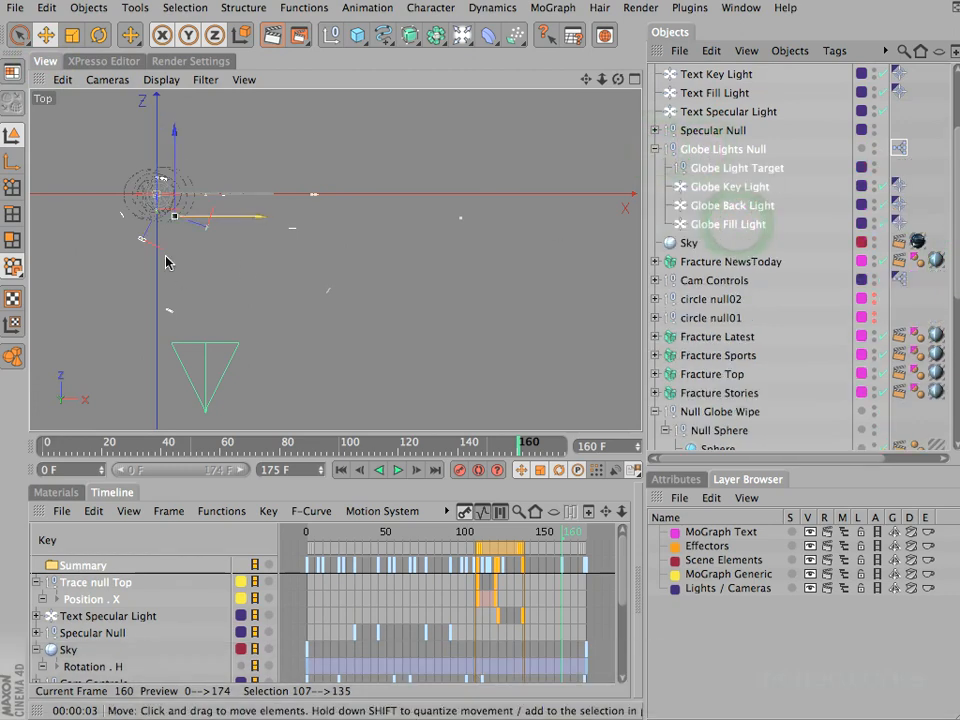
{"action": "left_click", "coordinate": [566, 533]}
{"action": "mouse_move", "coordinate": [566, 533]}
{"action": "left_mouse_down"}
{"action": "mouse_move", "coordinate": [584, 535]}
{"action": "mouse_move", "coordinate": [541, 532]}
{"action": "mouse_move", "coordinate": [577, 538]}
{"action": "left_mouse_up"}
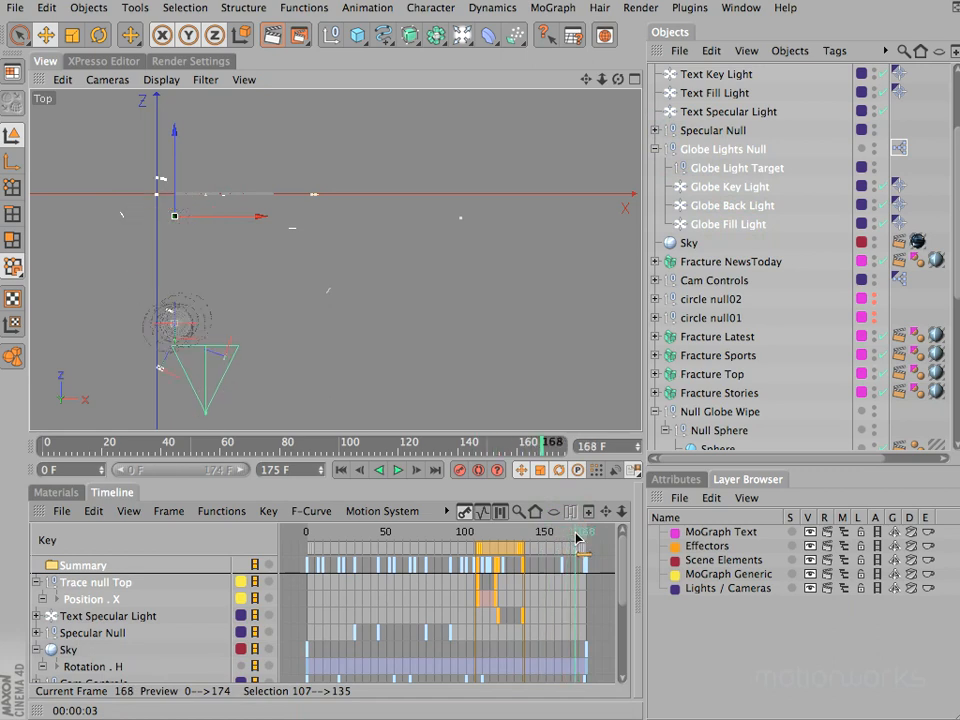
{"action": "left_click_drag", "start_coordinate": [584, 528], "coordinate": [560, 540]}
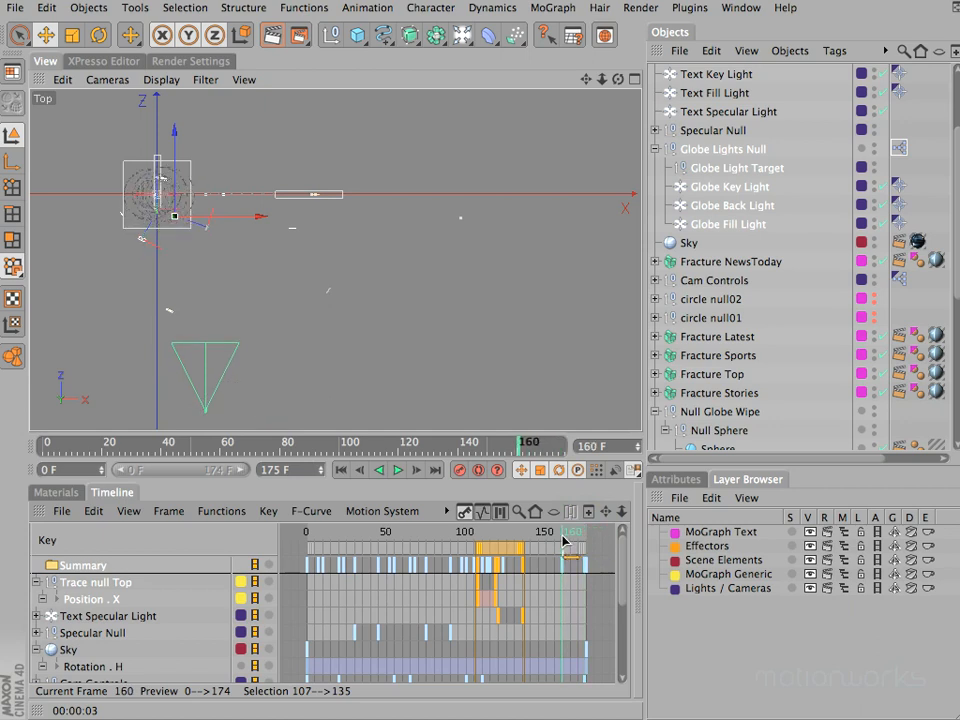
Collapse and deselect Globe Lights Null, advance from frame 160 to 167 in the Perspective view, and render a preview.
{"action": "left_click", "coordinate": [723, 149]}
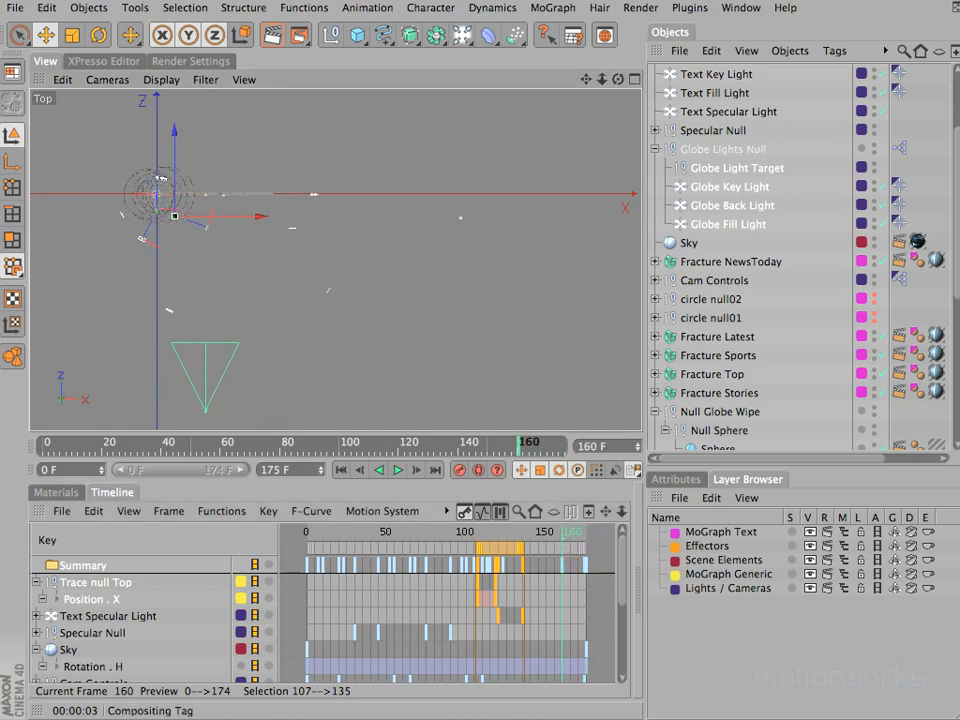
{"action": "key", "text": "F1"}
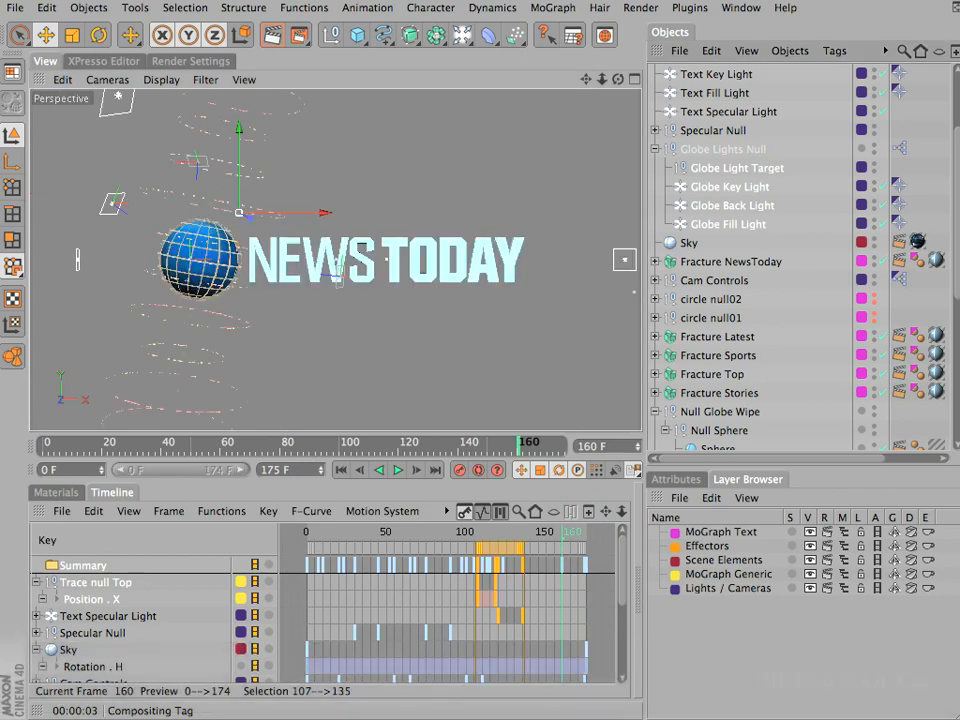
{"action": "left_click", "coordinate": [655, 149]}
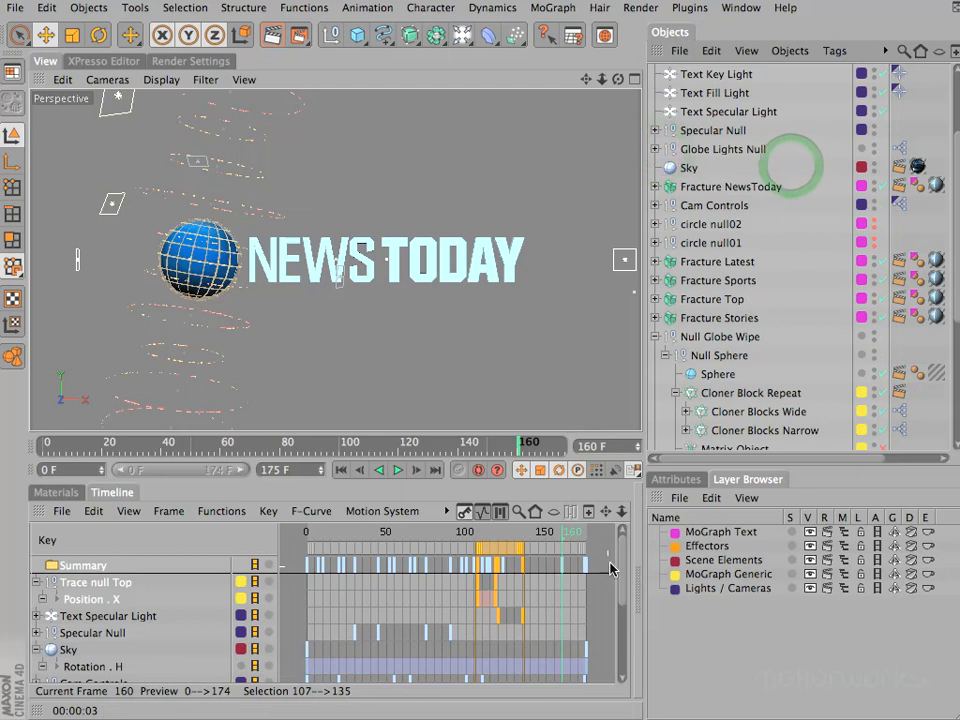
{"action": "key", "text": "g"}
{"action": "key", "text": "g"}
{"action": "key", "text": "g"}
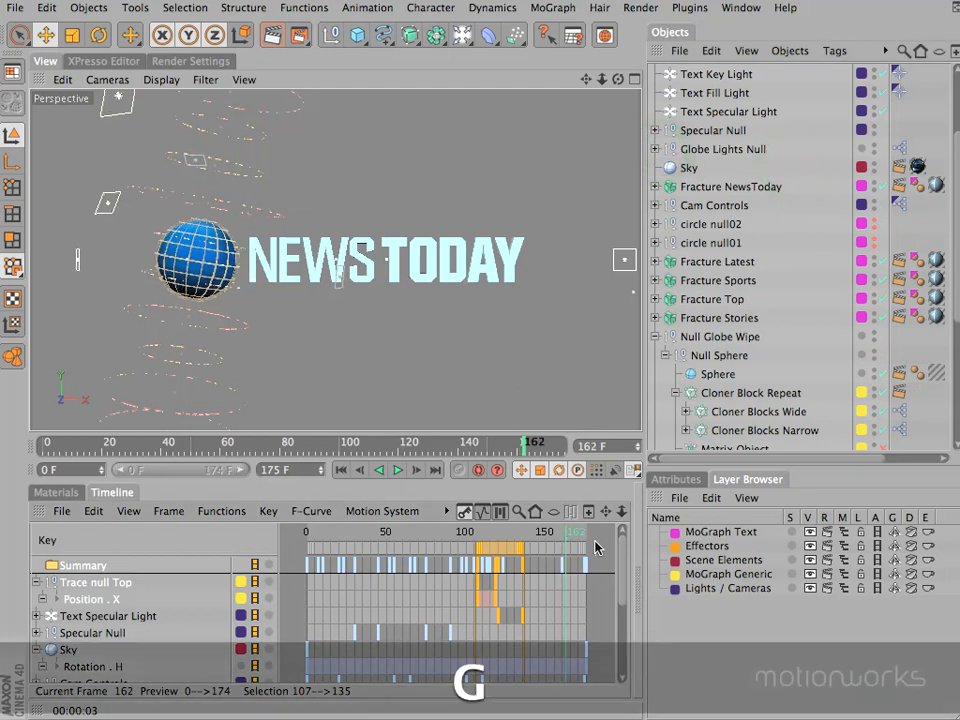
{"action": "key", "text": "g"}
{"action": "key", "text": "g"}
{"action": "key", "text": "g"}
{"action": "key", "text": "g"}
{"action": "key", "text": "super+r"}
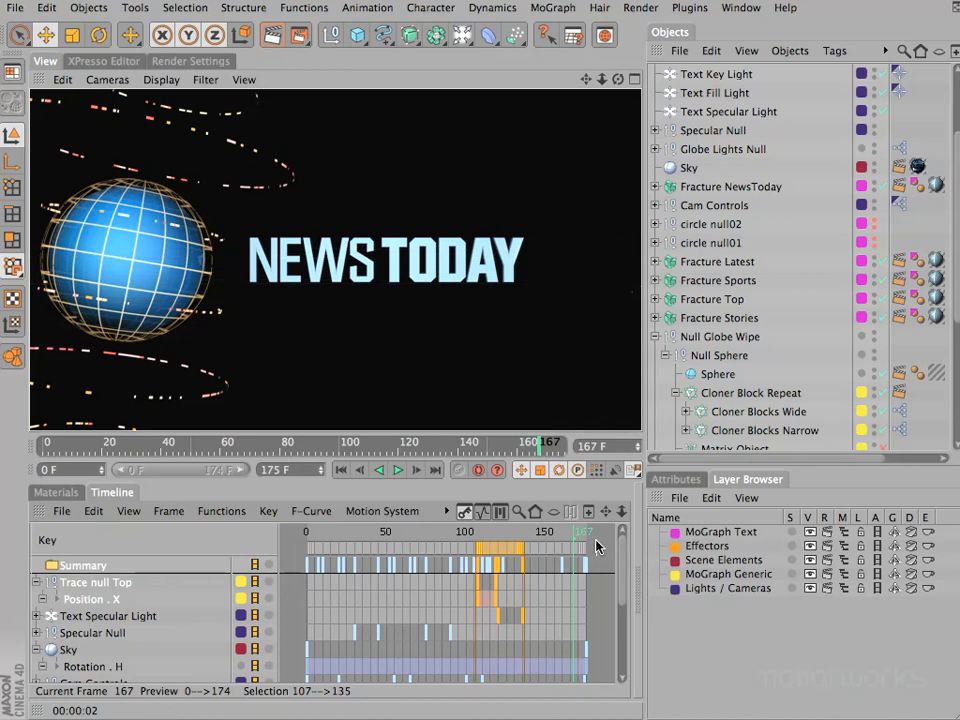
Advance frame by frame from 167 to 171 to check the globe's lighting closer to the camera.
{"action": "key", "text": "g"}
{"action": "key", "text": "g"}
{"action": "key", "text": "g"}
{"action": "key", "text": "g"}
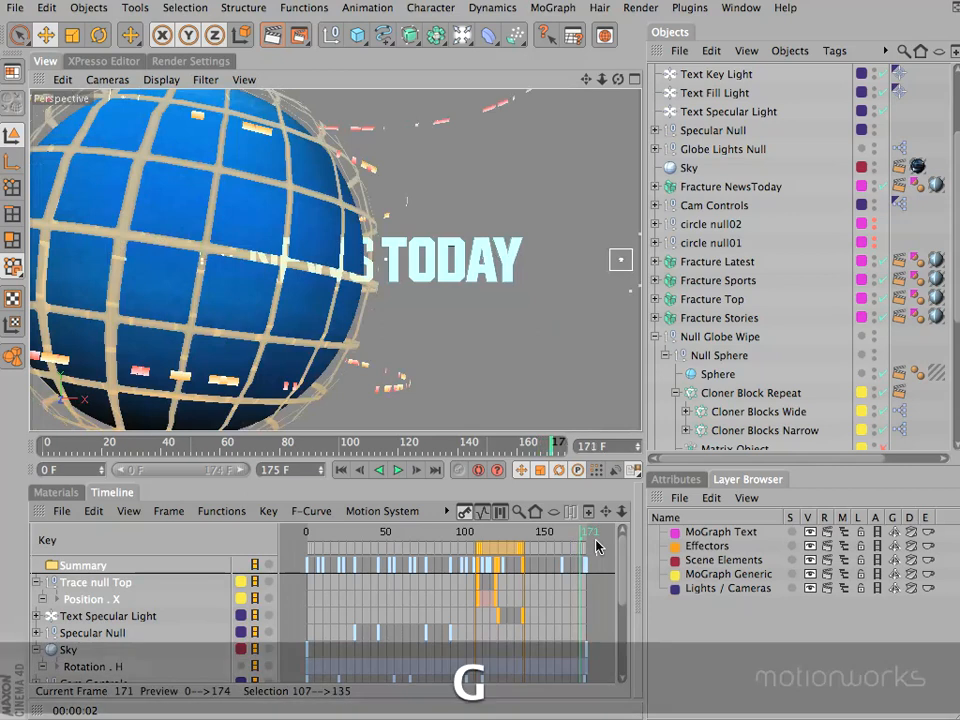
Advance frame by frame from 171 to 175 to check the globe clearing the NEWS TODAY title.
{"action": "key", "text": "g"}
{"action": "key", "text": "g"}
{"action": "key", "text": "g"}
{"action": "key", "text": "g"}
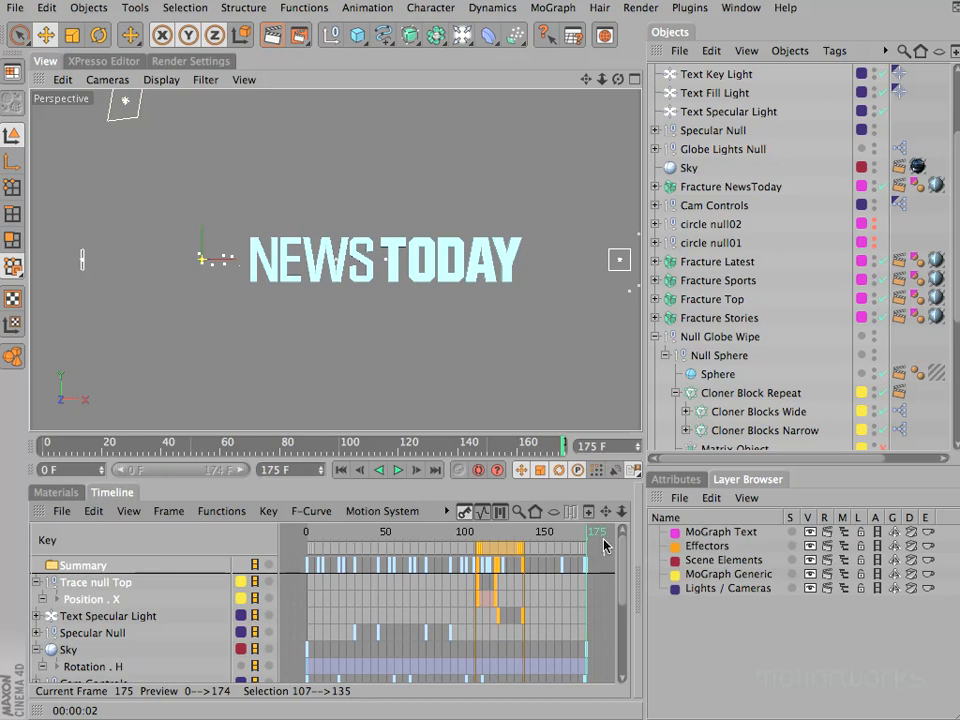
Save the scene and render the animation to the Picture Viewer, overwriting the existing NewsToday movie files.
{"action": "left_click", "coordinate": [13, 8]}
{"action": "left_click", "coordinate": [67, 191]}
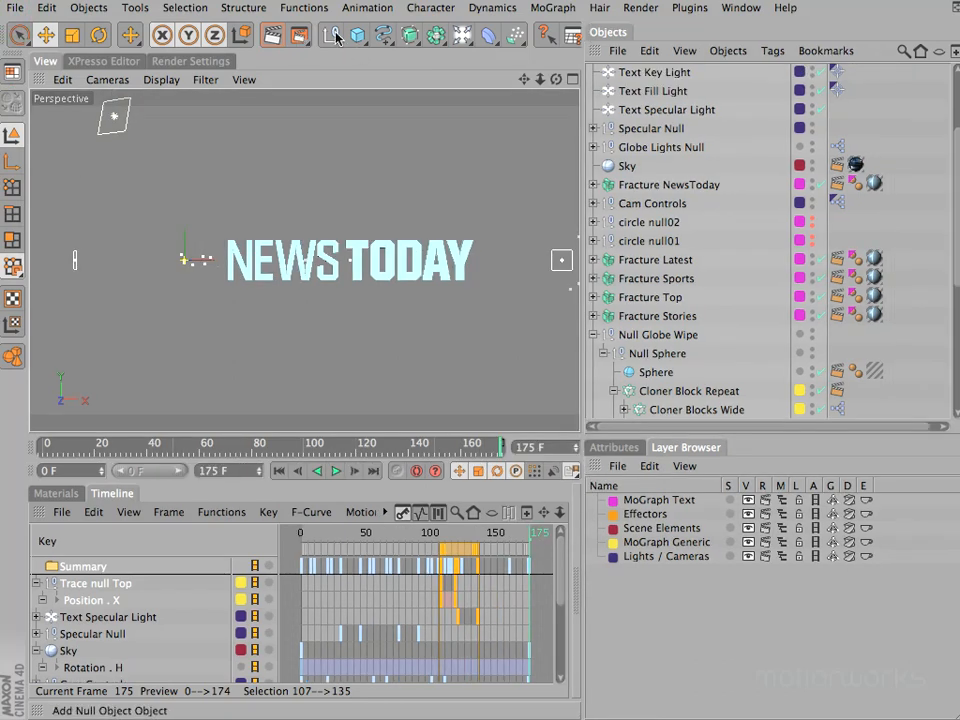
{"action": "left_click", "coordinate": [298, 35]}
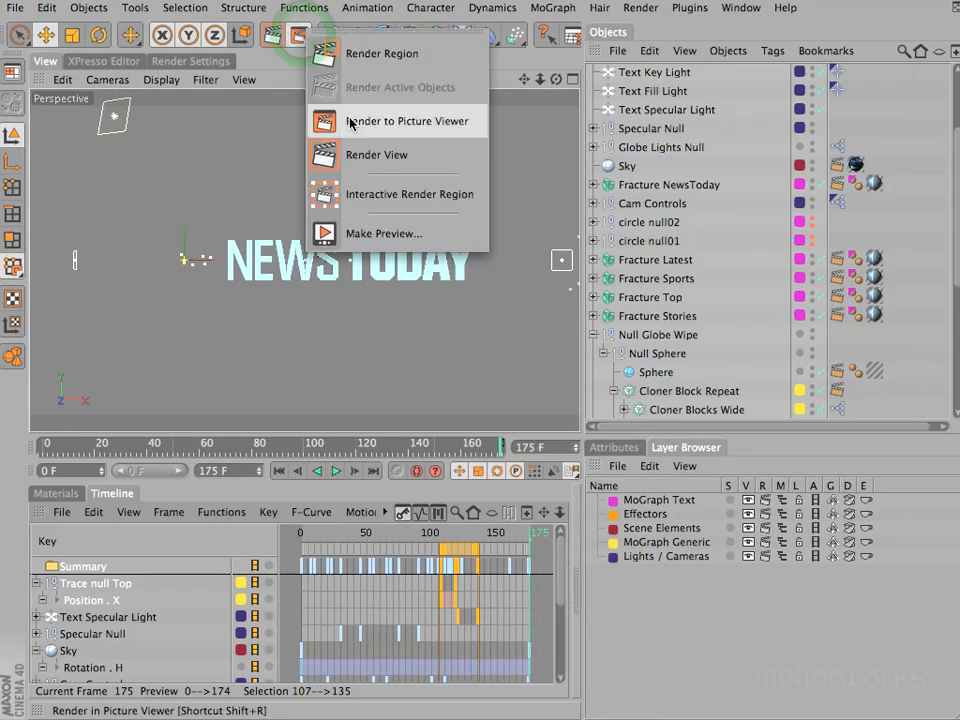
{"action": "left_click", "coordinate": [351, 121]}
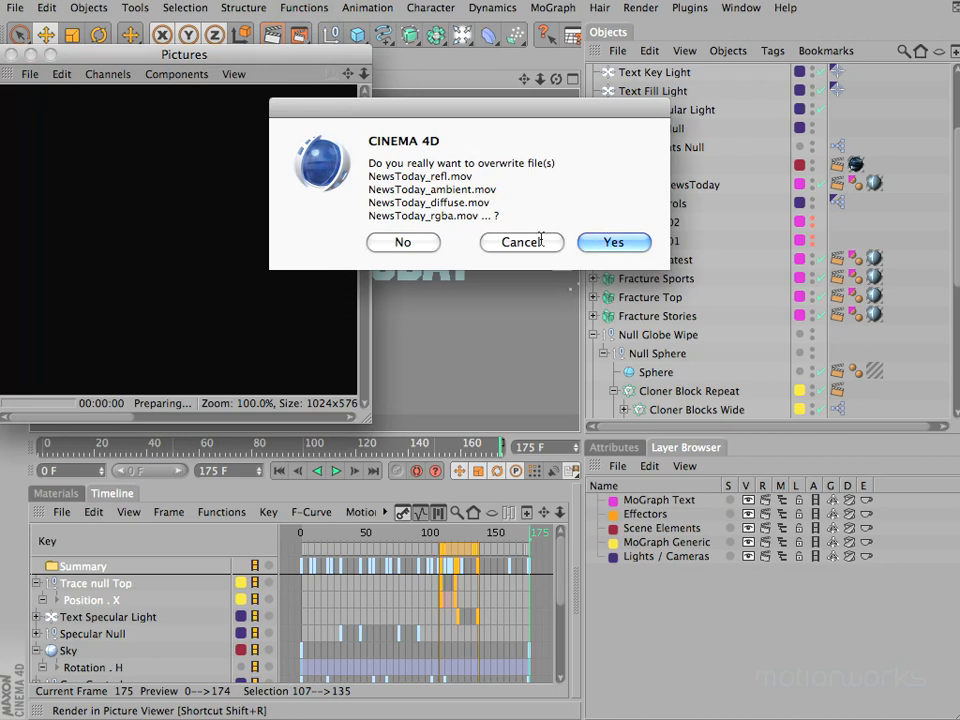
{"action": "left_click", "coordinate": [604, 244]}
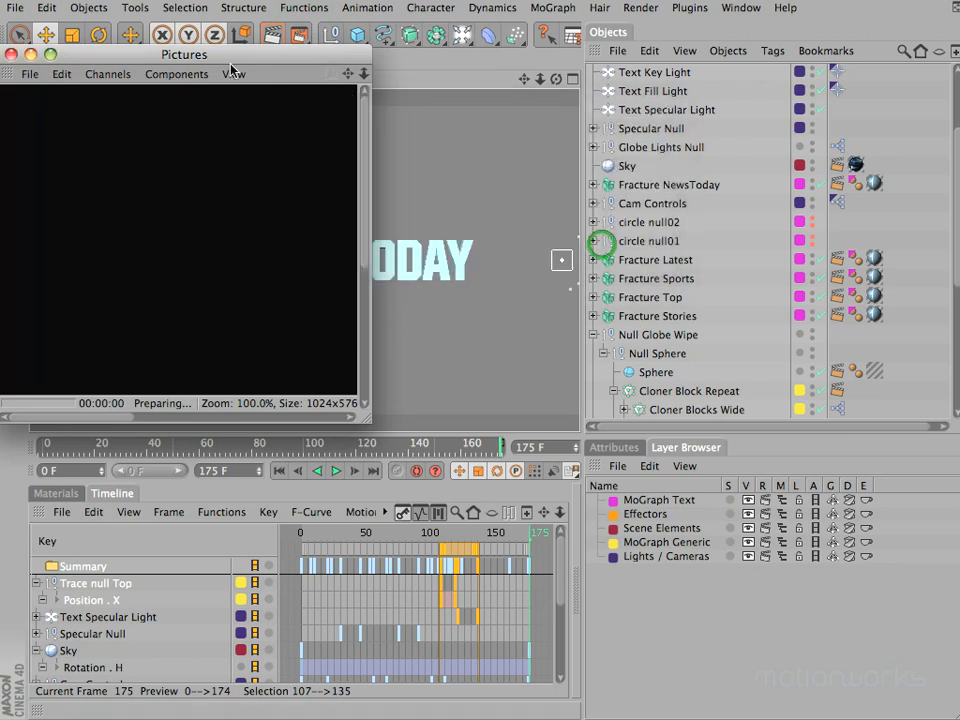
Enlarge and reposition the Picture Viewer window so that the render fits on screen with its menus accessible.
{"action": "left_click_drag", "start_coordinate": [202, 54], "coordinate": [206, 15]}
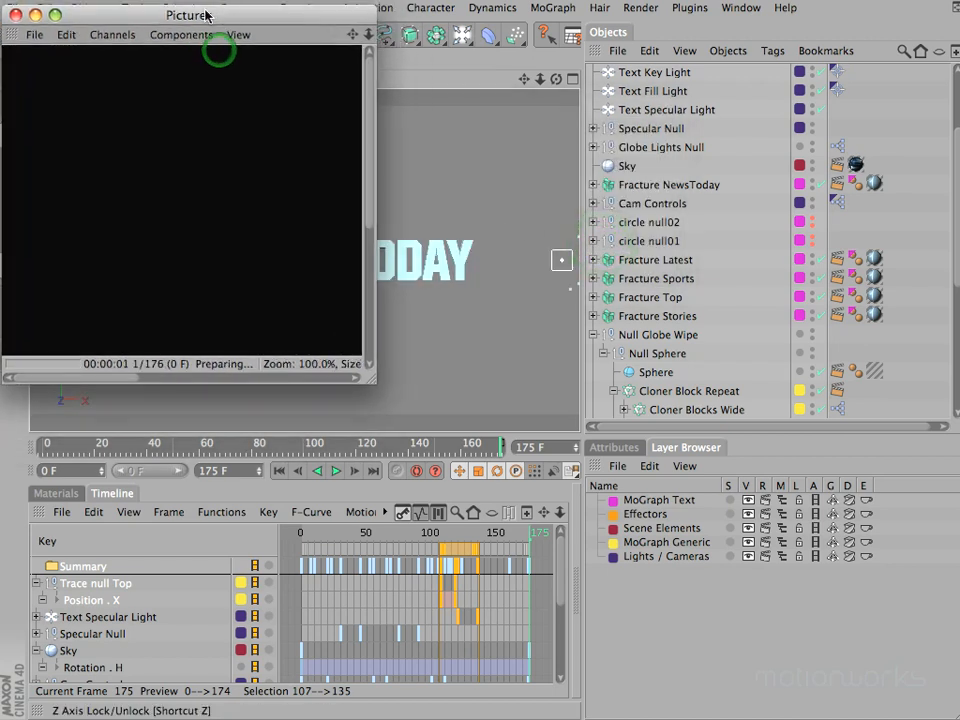
{"action": "left_click", "coordinate": [53, 15]}
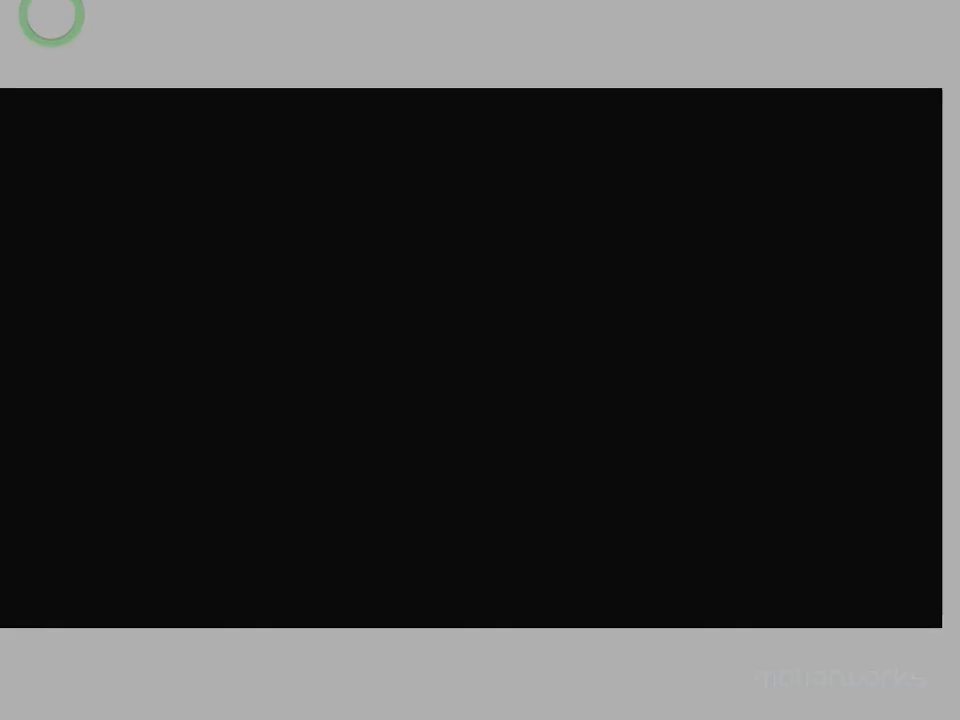
{"action": "left_click_drag", "start_coordinate": [958, 718], "coordinate": [834, 508]}
{"action": "left_click_drag", "start_coordinate": [197, 0], "coordinate": [328, 63]}
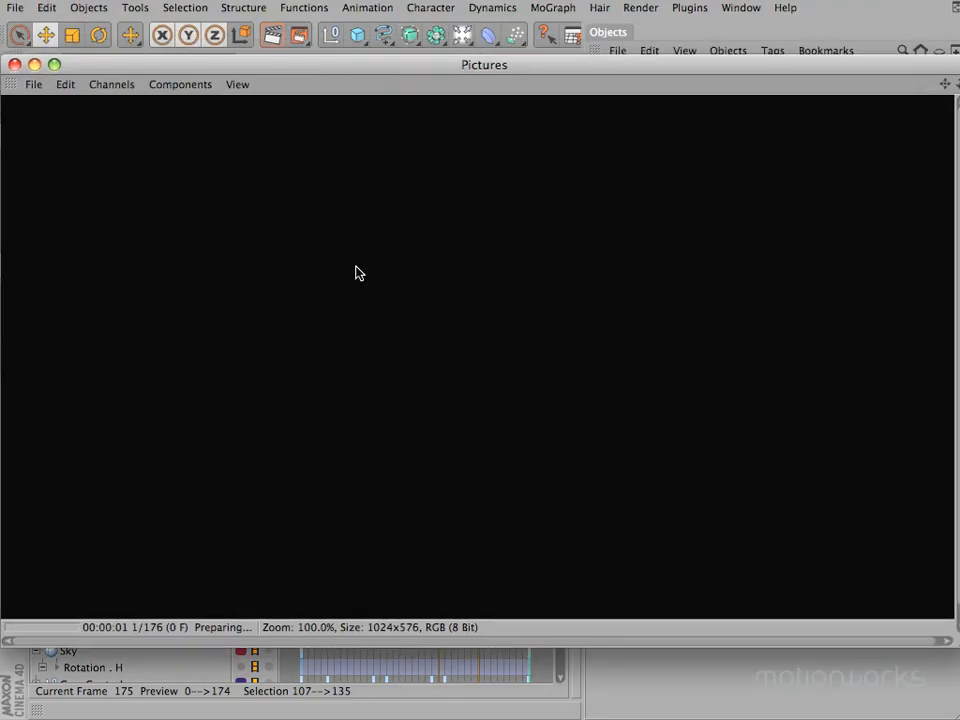
{"action": "left_click", "coordinate": [238, 85]}
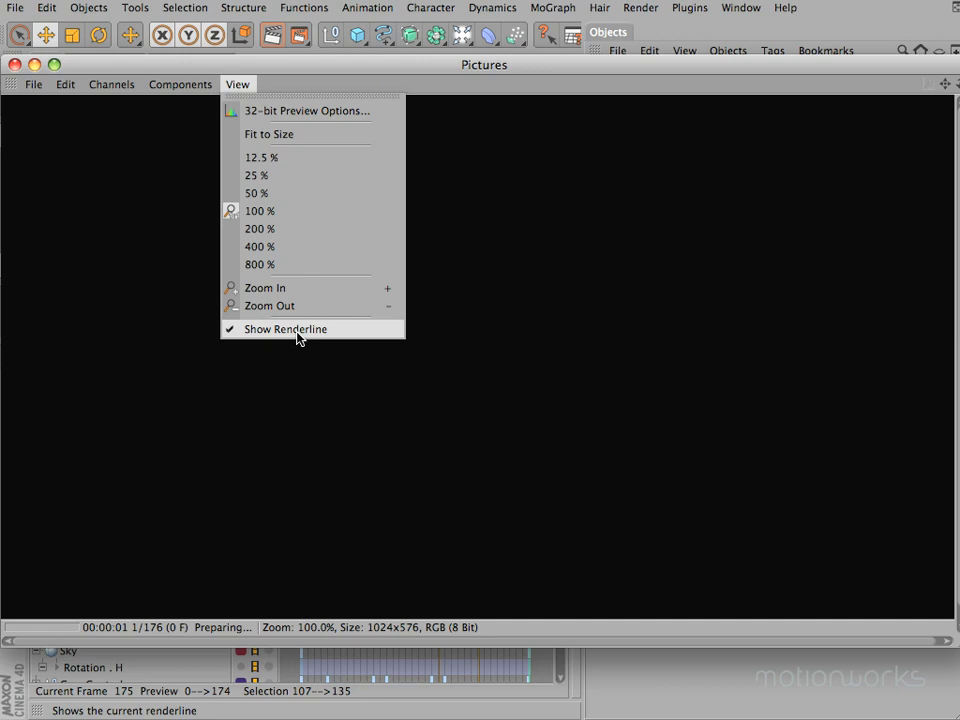
{"action": "left_click", "coordinate": [238, 84]}
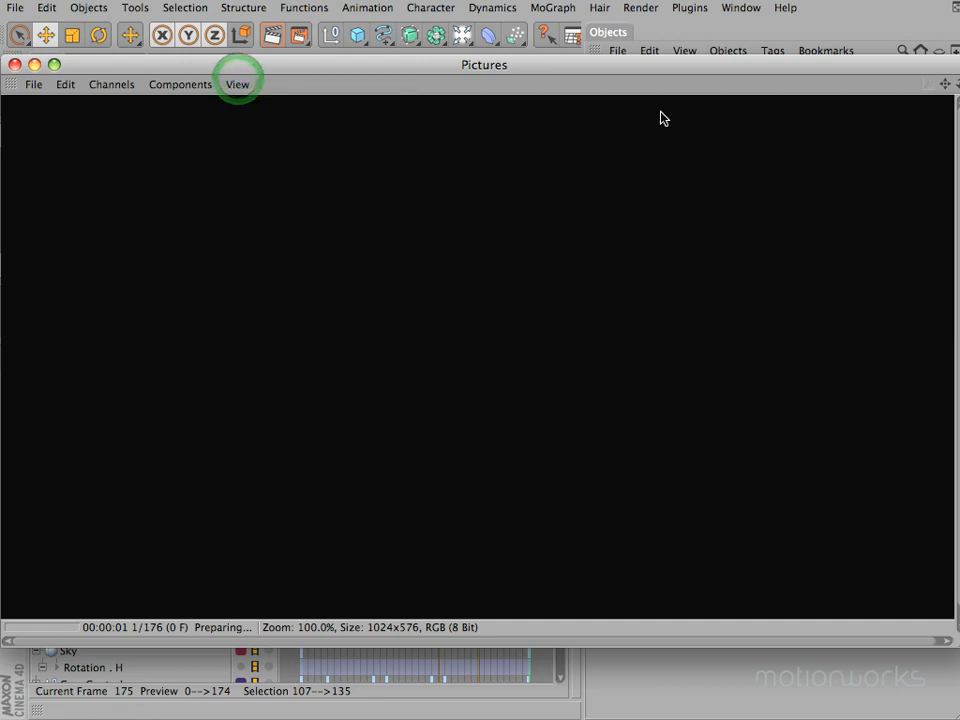
{"action": "left_click", "coordinate": [180, 85]}
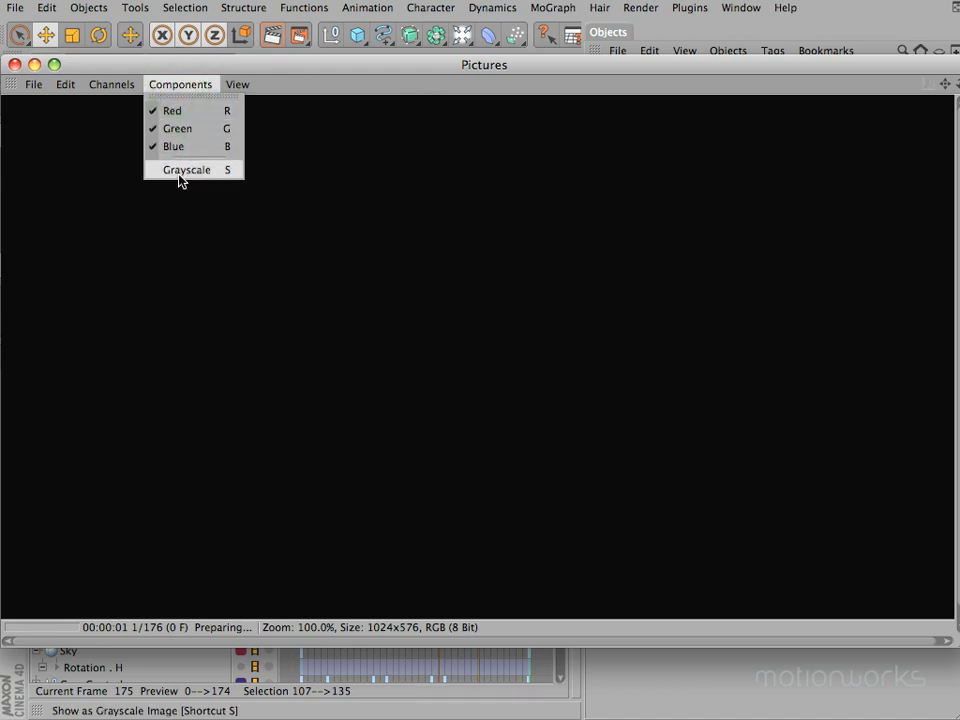
{"action": "left_click", "coordinate": [180, 85]}
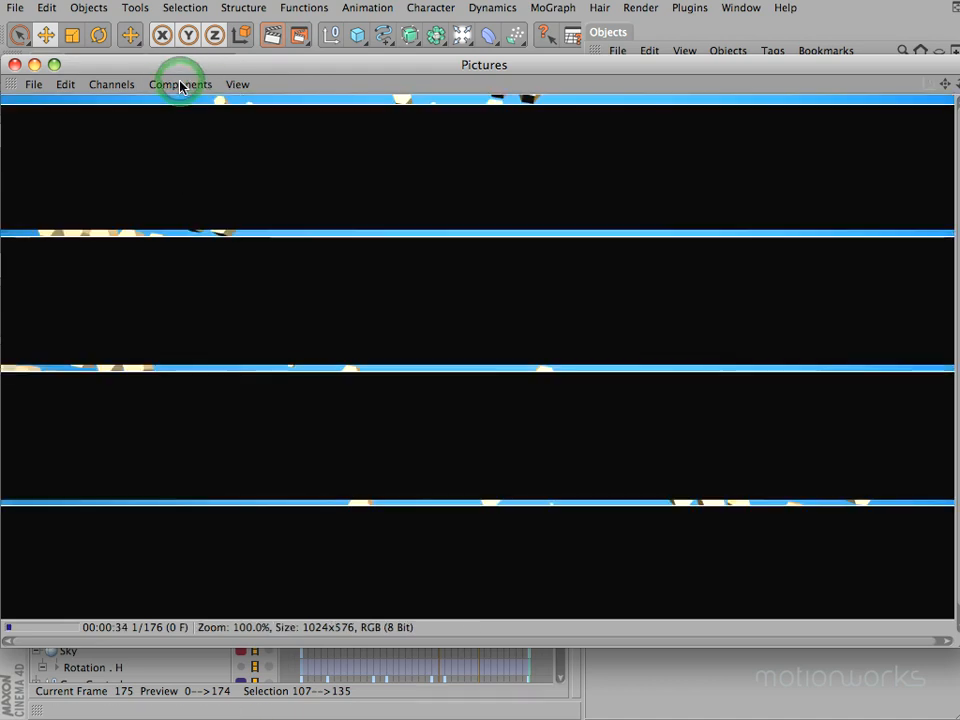
Isolate the blue component of the frame being rendered, and restore the full colour display.
{"action": "left_click", "coordinate": [180, 85]}
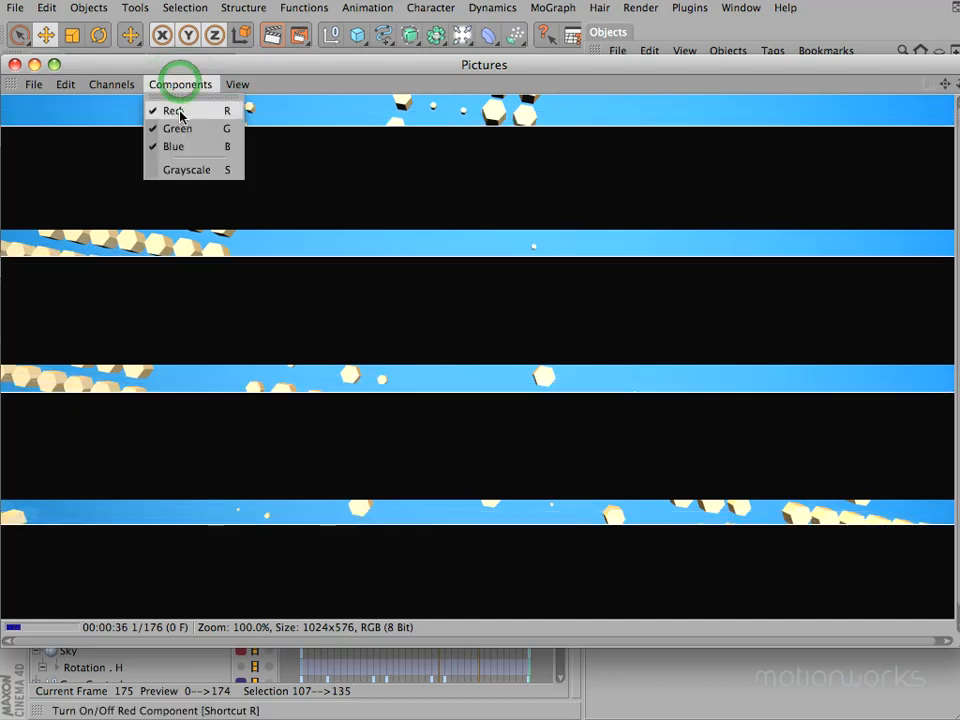
{"action": "left_click", "coordinate": [180, 110]}
{"action": "left_click", "coordinate": [180, 85]}
{"action": "left_click", "coordinate": [178, 107]}
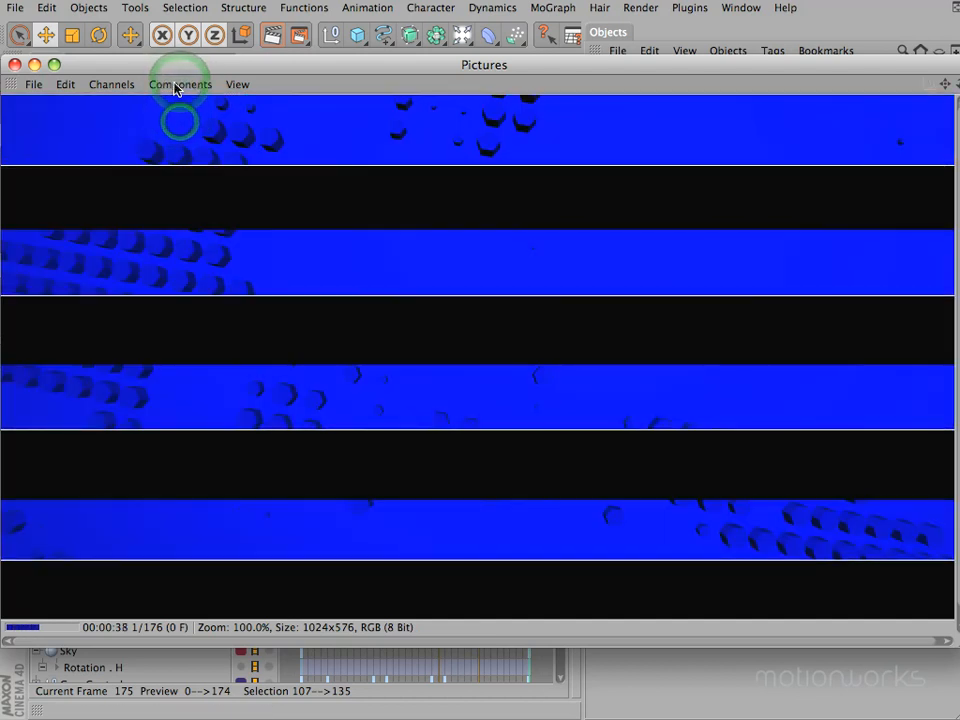
{"action": "key", "text": "g"}
{"action": "key", "text": "b"}
View the rendered frame in grayscale and switch back to colour.
{"action": "left_click", "coordinate": [177, 85]}
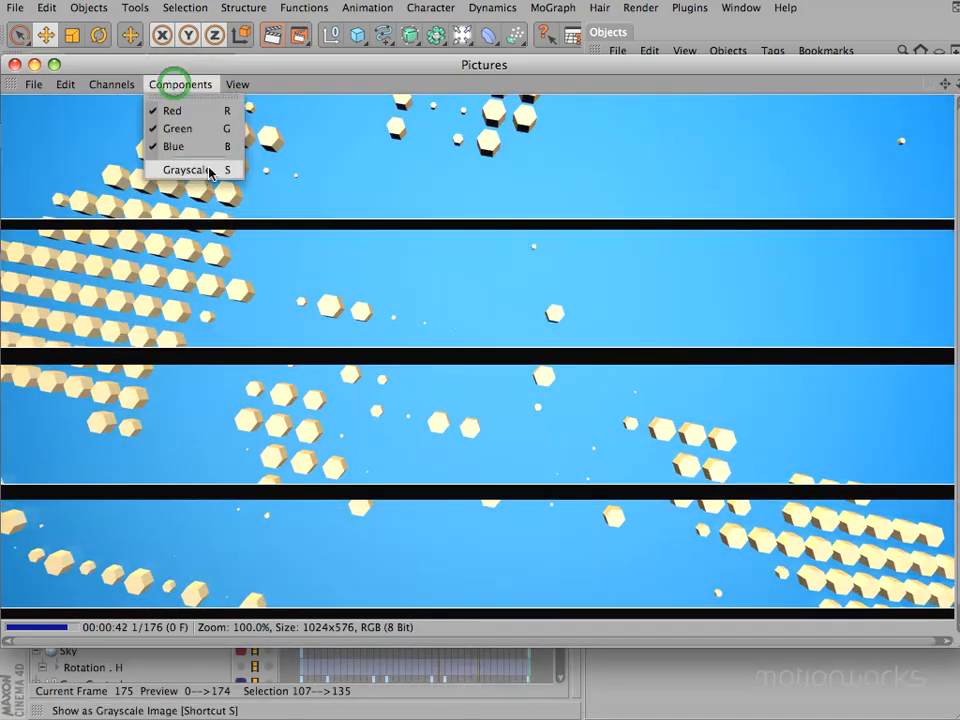
{"action": "left_click", "coordinate": [208, 170]}
{"action": "left_click", "coordinate": [178, 85]}
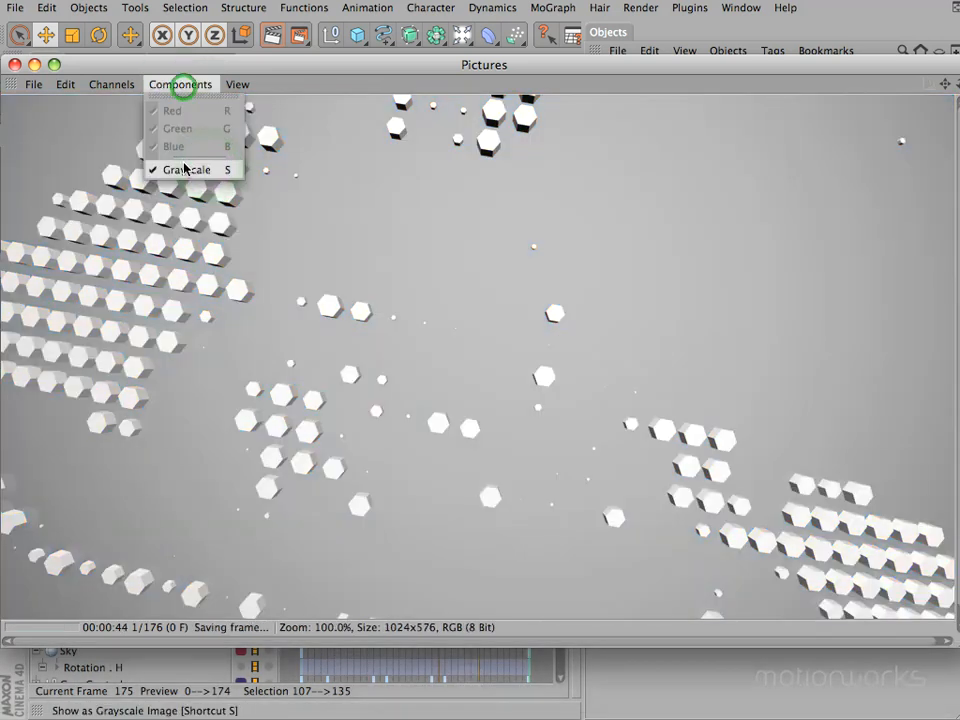
{"action": "left_click", "coordinate": [185, 169]}
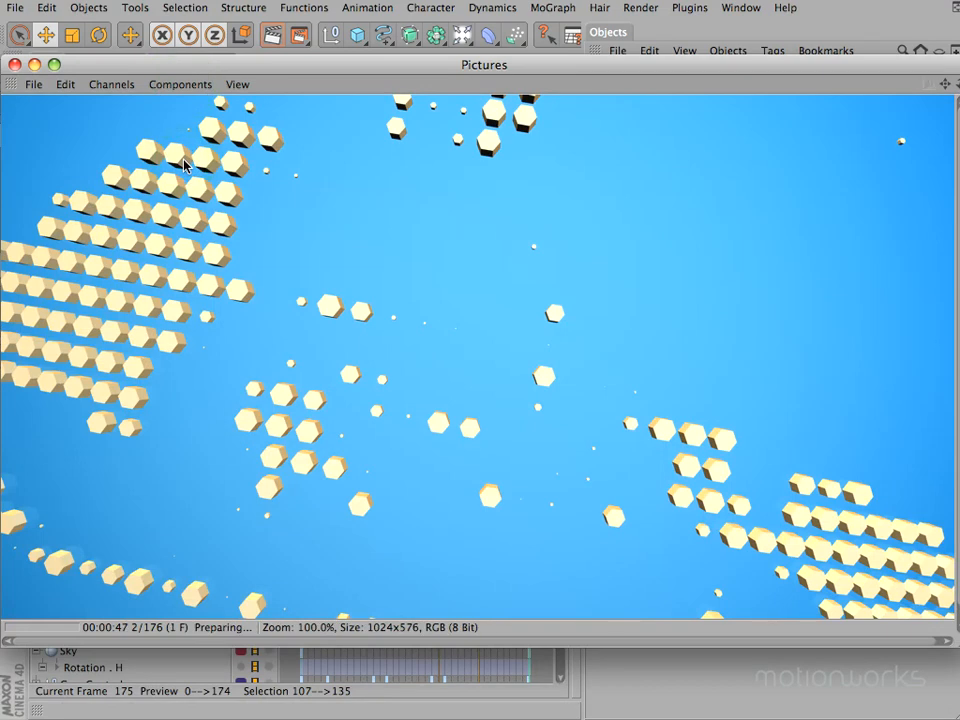
View the Reflection, Ambient and Diffuse channels of the rendered frame one after another.
{"action": "left_click", "coordinate": [105, 85]}
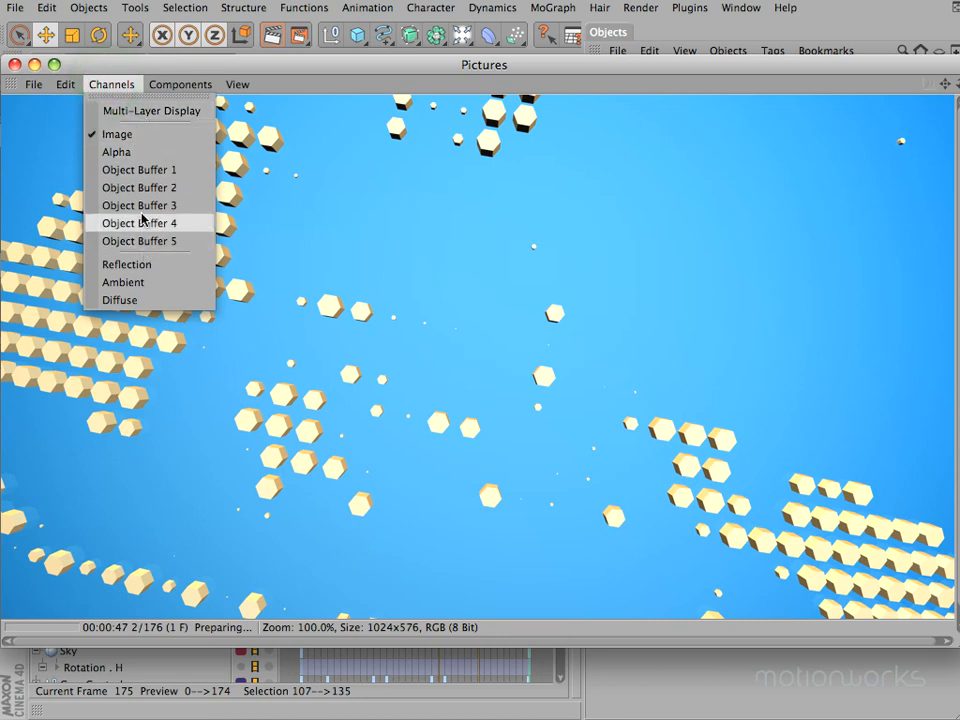
{"action": "left_click", "coordinate": [148, 264]}
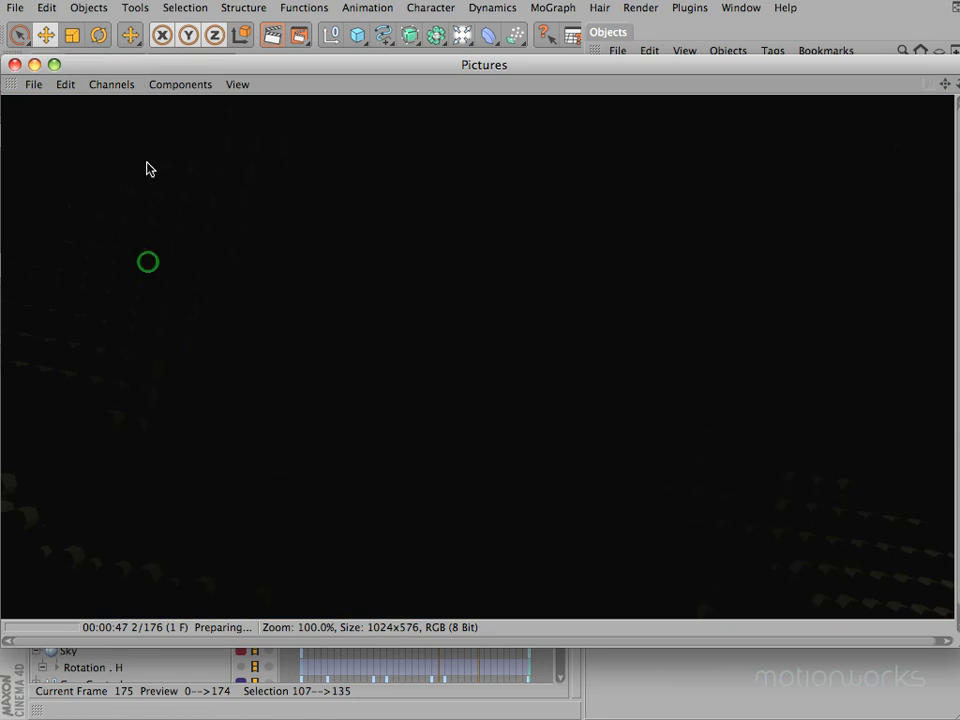
{"action": "left_click", "coordinate": [118, 85]}
{"action": "left_click", "coordinate": [130, 282]}
{"action": "left_click", "coordinate": [104, 85]}
{"action": "left_click", "coordinate": [127, 300]}
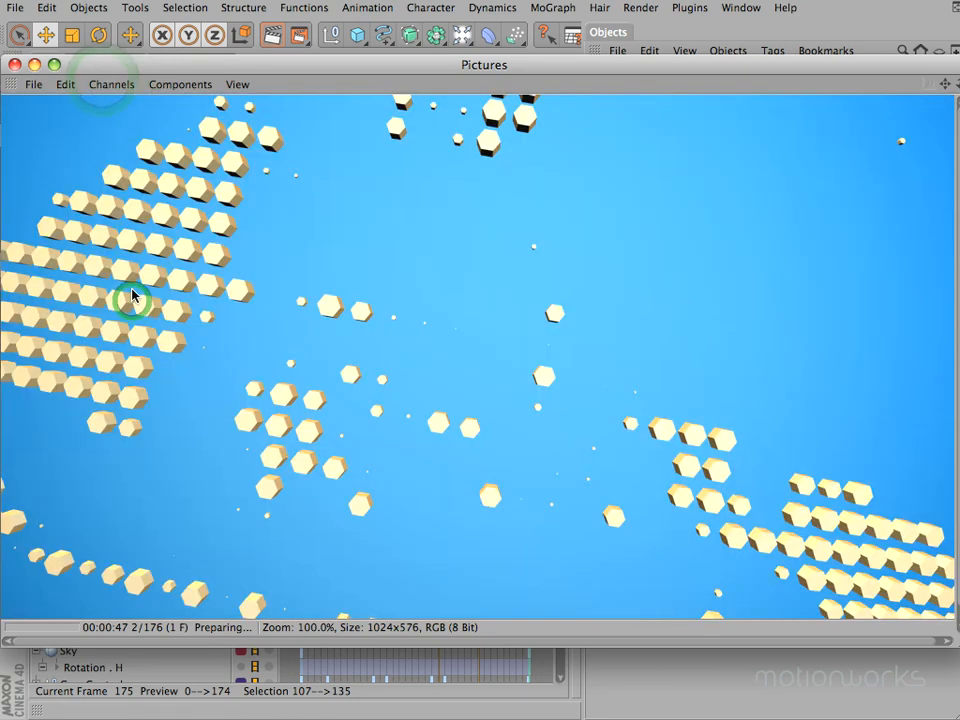
{"action": "left_click", "coordinate": [111, 85]}
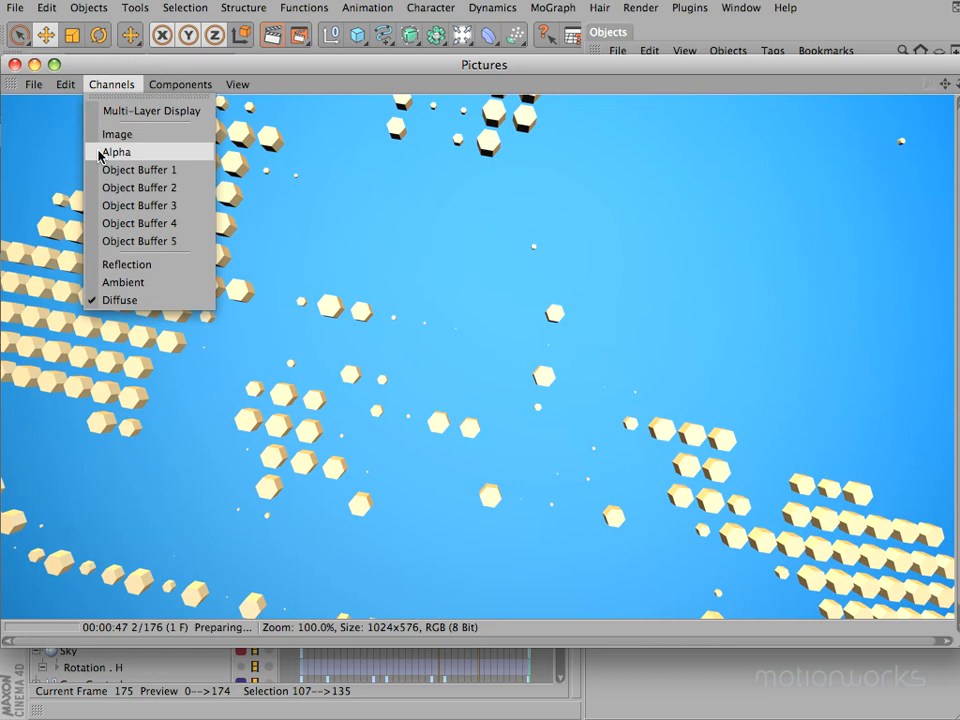
{"action": "left_click", "coordinate": [111, 84]}
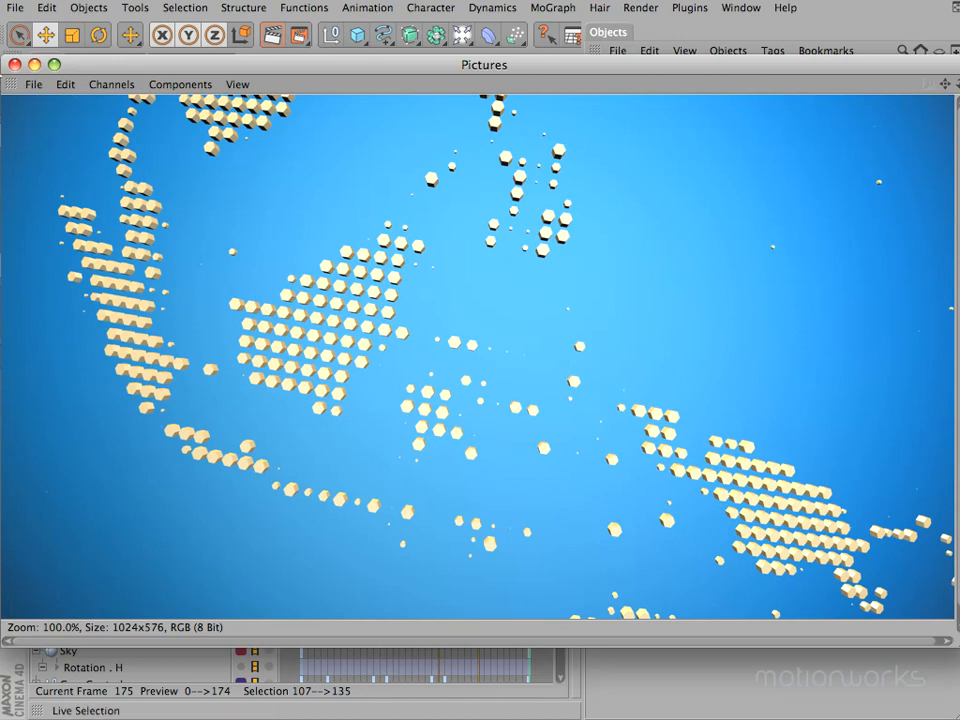
Close the Picture Viewer and return the animation to frame 0.
{"action": "left_click", "coordinate": [14, 64]}
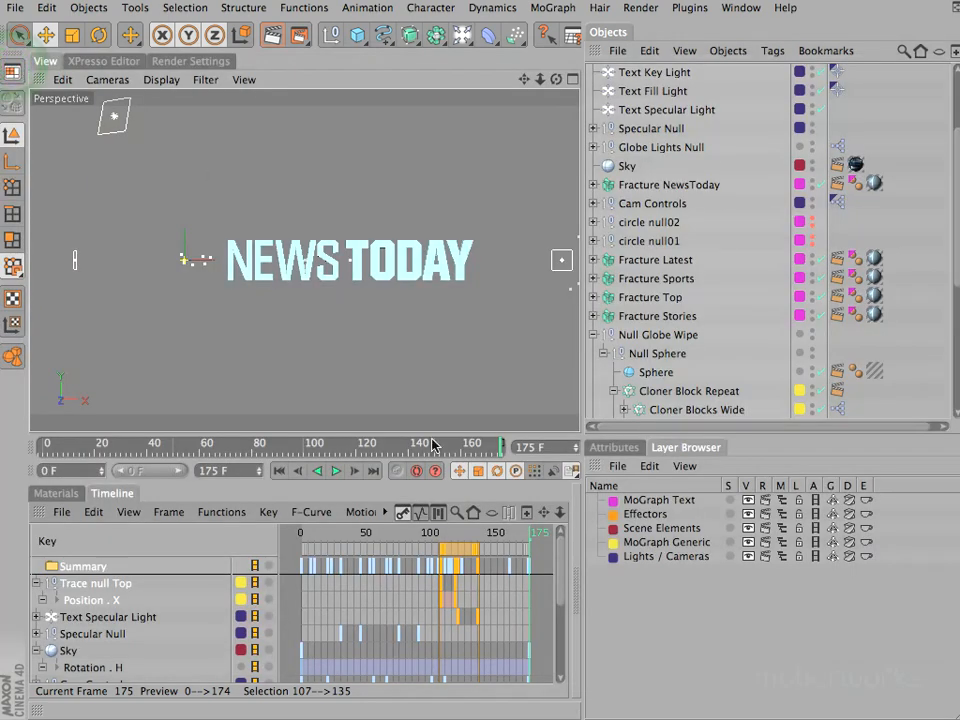
{"action": "left_click", "coordinate": [279, 471]}
{"action": "left_click", "coordinate": [279, 474]}
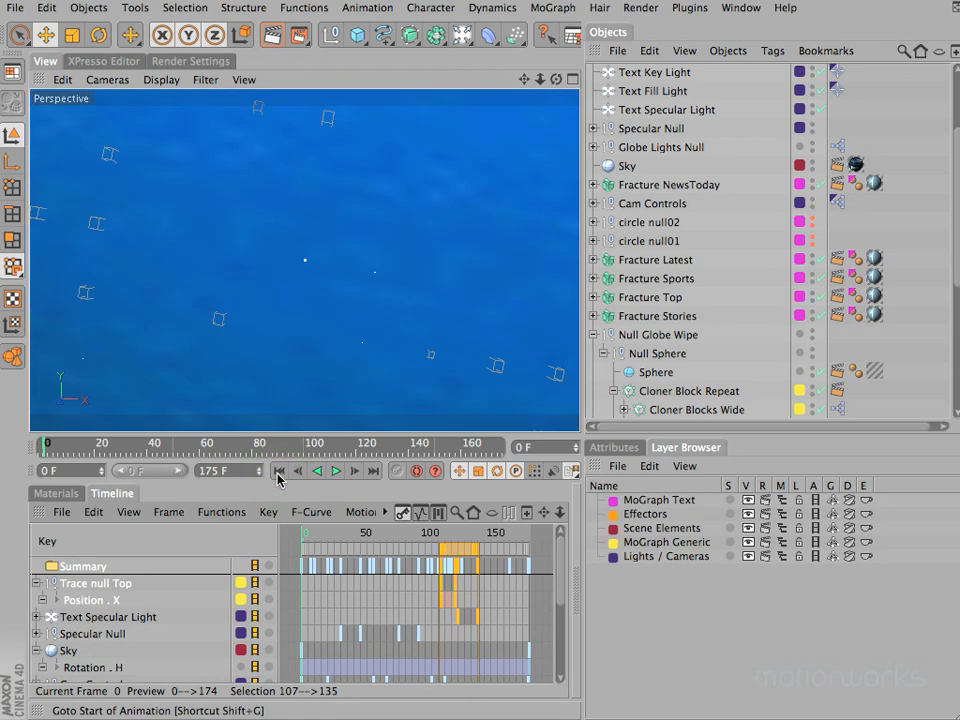
Collapse Null Globe Wipe, select Shader Effector Globe Scale and frame it with the globe in the Right view.
{"action": "left_click", "coordinate": [592, 335]}
{"action": "left_click_drag", "start_coordinate": [956, 224], "coordinate": [944, 343]}
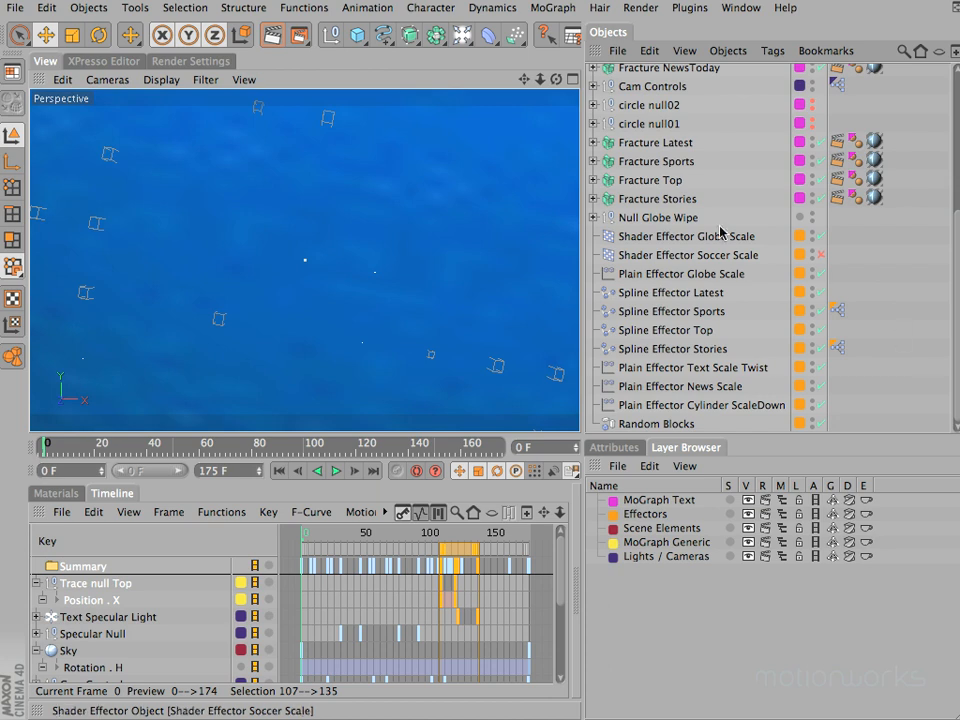
{"action": "left_click", "coordinate": [660, 237]}
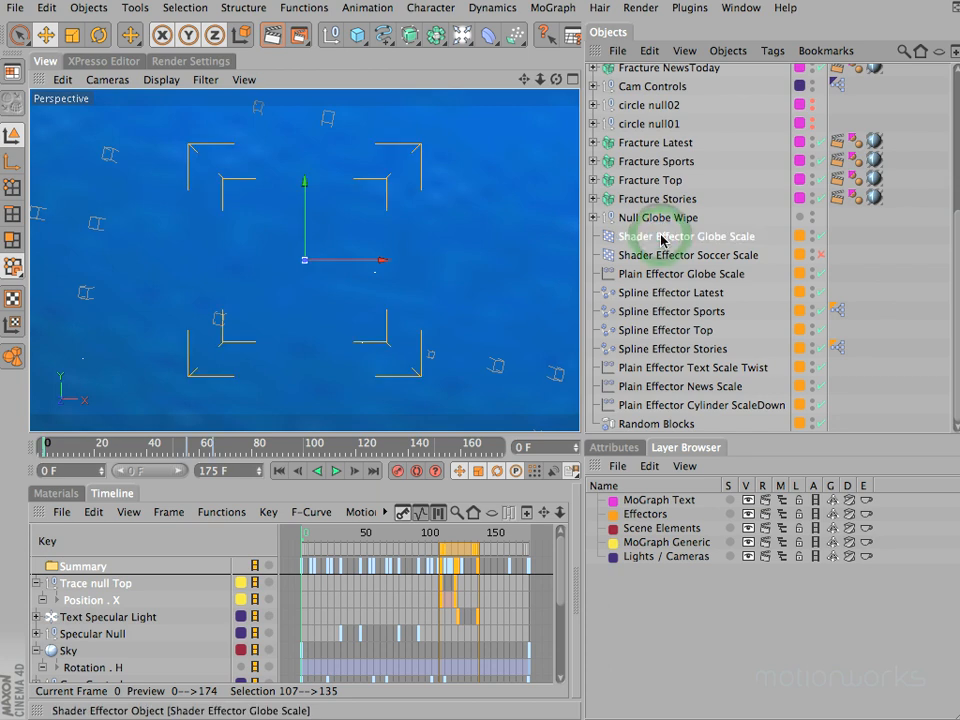
{"action": "key", "text": "F3"}
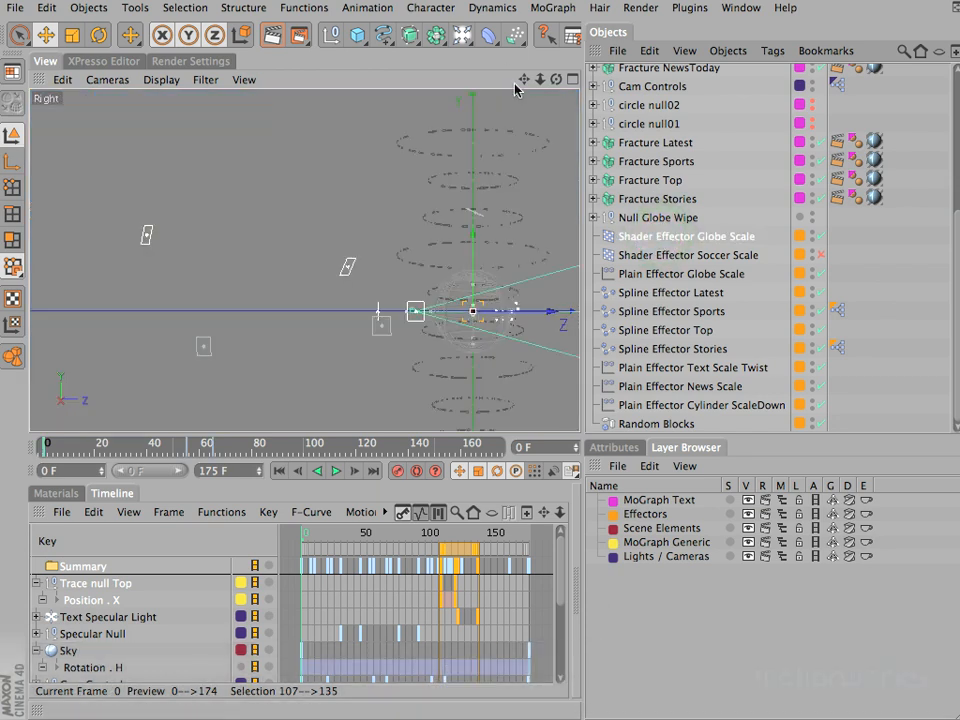
{"action": "left_click_drag", "start_coordinate": [525, 79], "coordinate": [469, 352], "text": "super"}
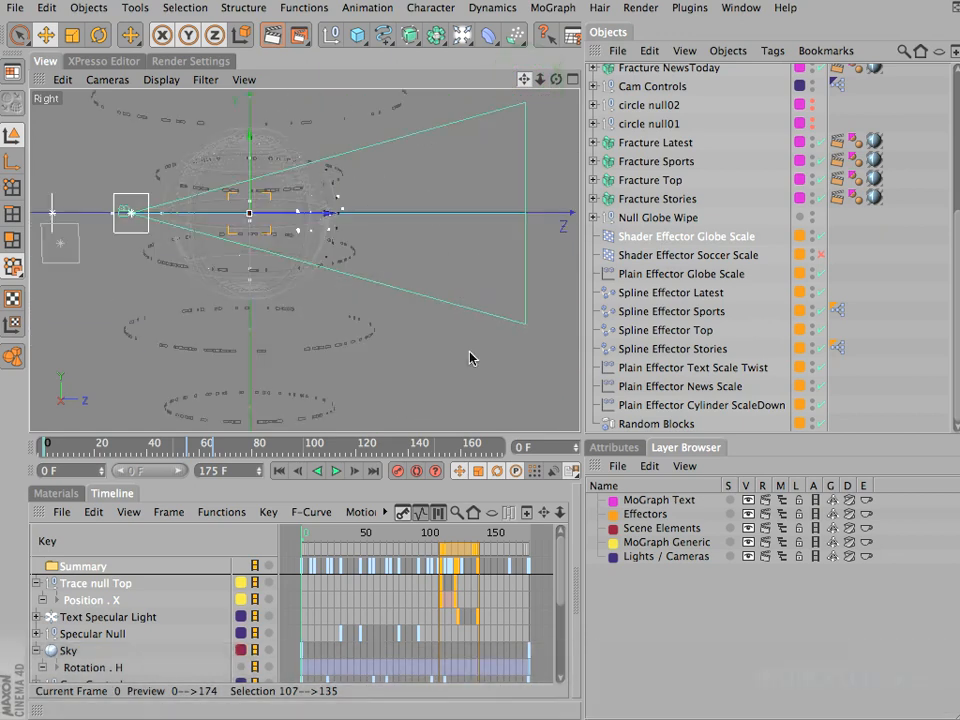
{"action": "left_click_drag", "start_coordinate": [539, 358], "coordinate": [470, 374], "text": "super"}
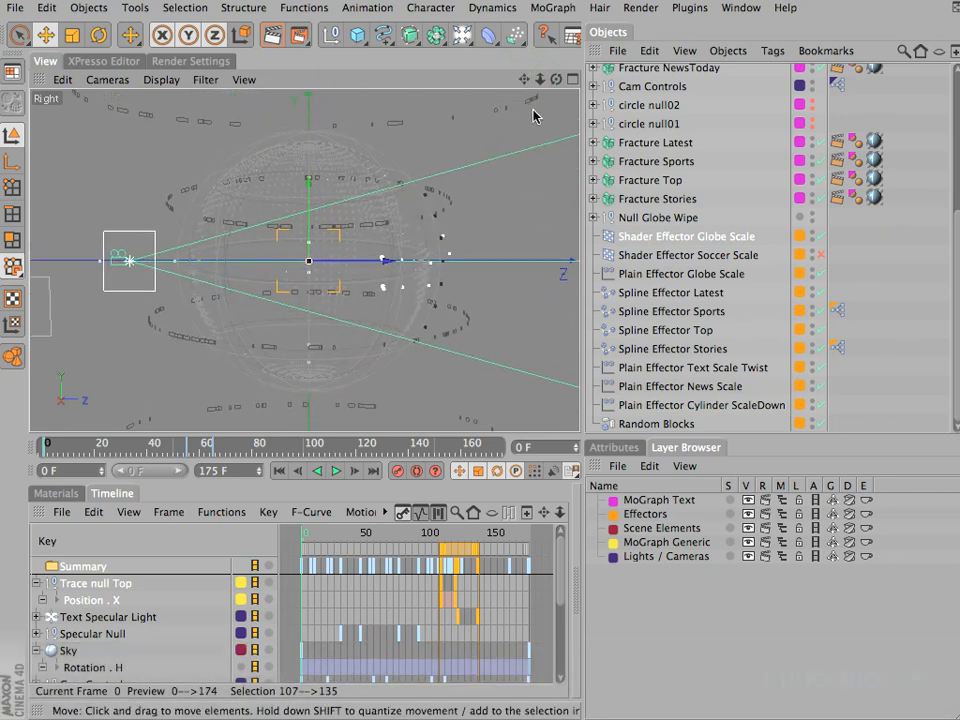
Set the falloff shape of Shader Effector Globe Scale to Linear.
{"action": "left_click", "coordinate": [607, 449]}
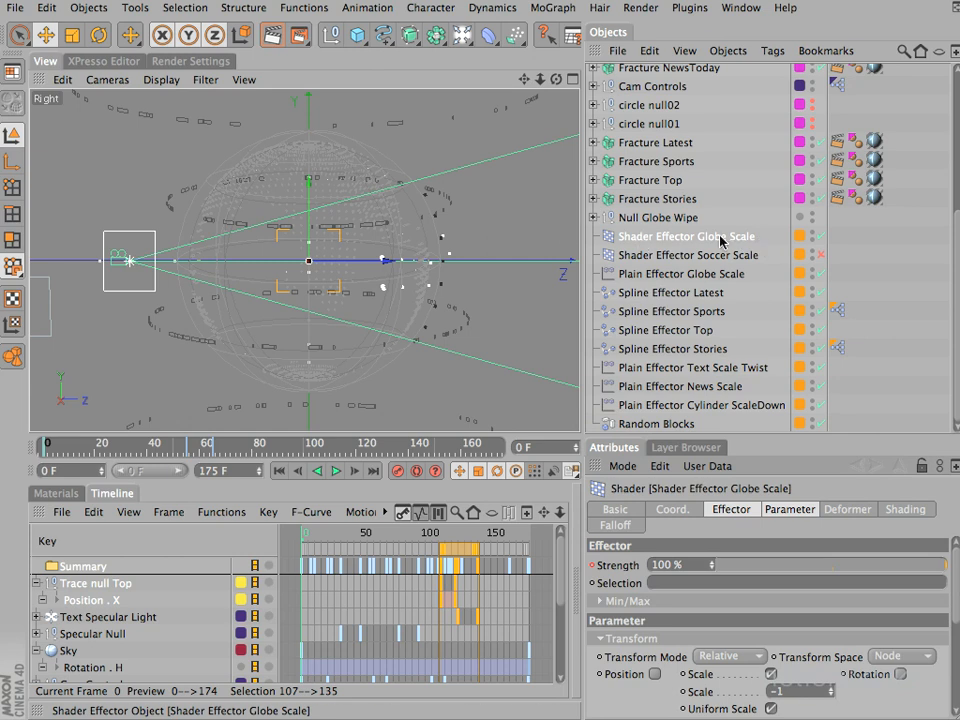
{"action": "left_click", "coordinate": [616, 525]}
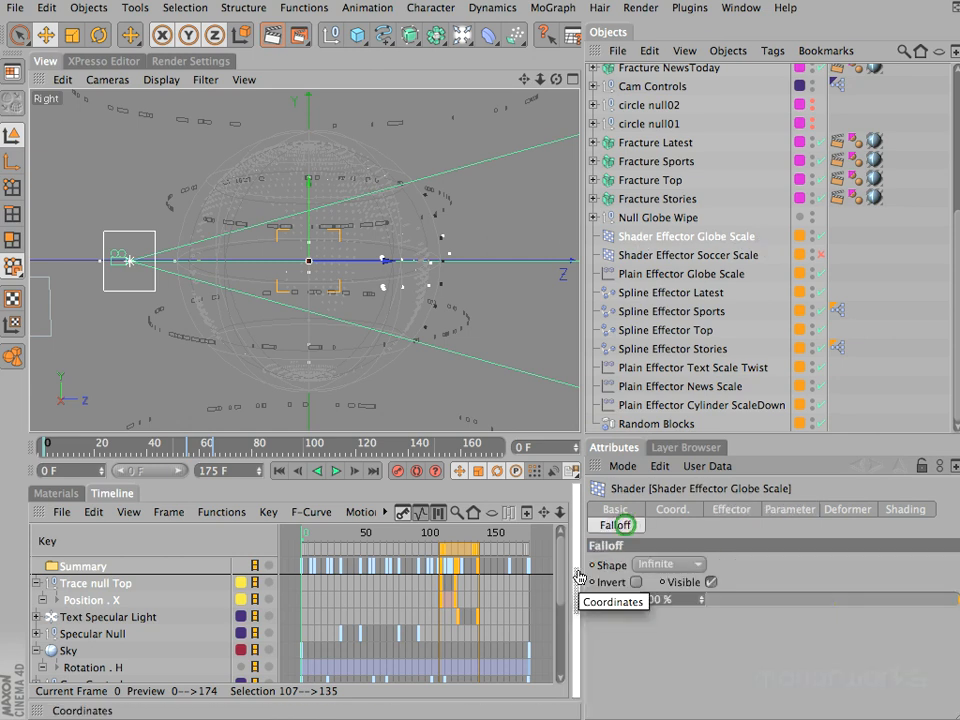
{"action": "left_click", "coordinate": [657, 564]}
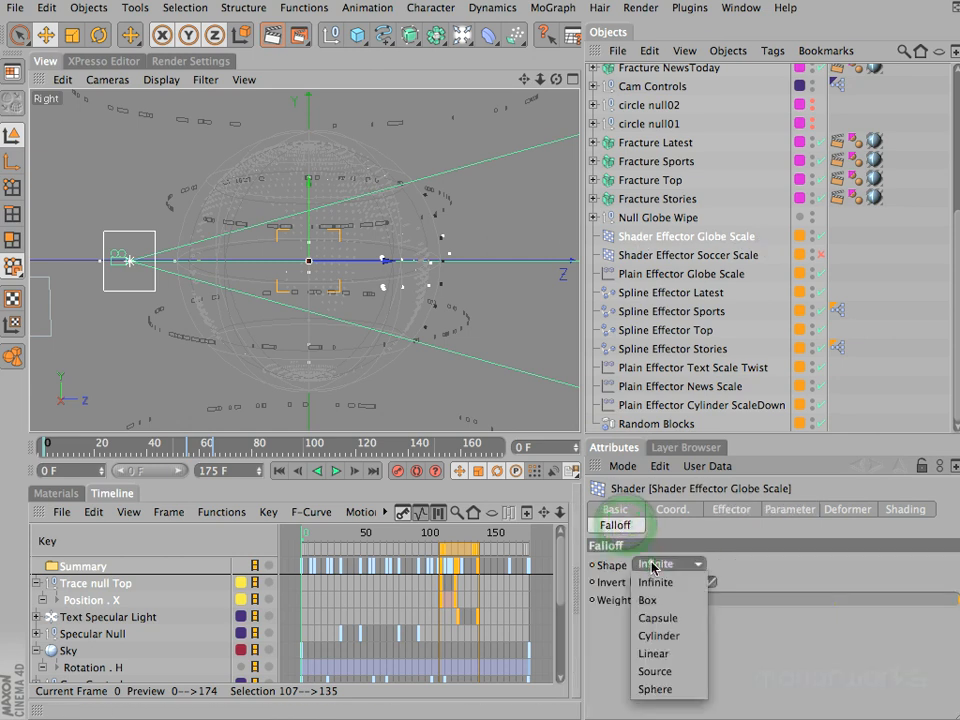
{"action": "left_click", "coordinate": [651, 654]}
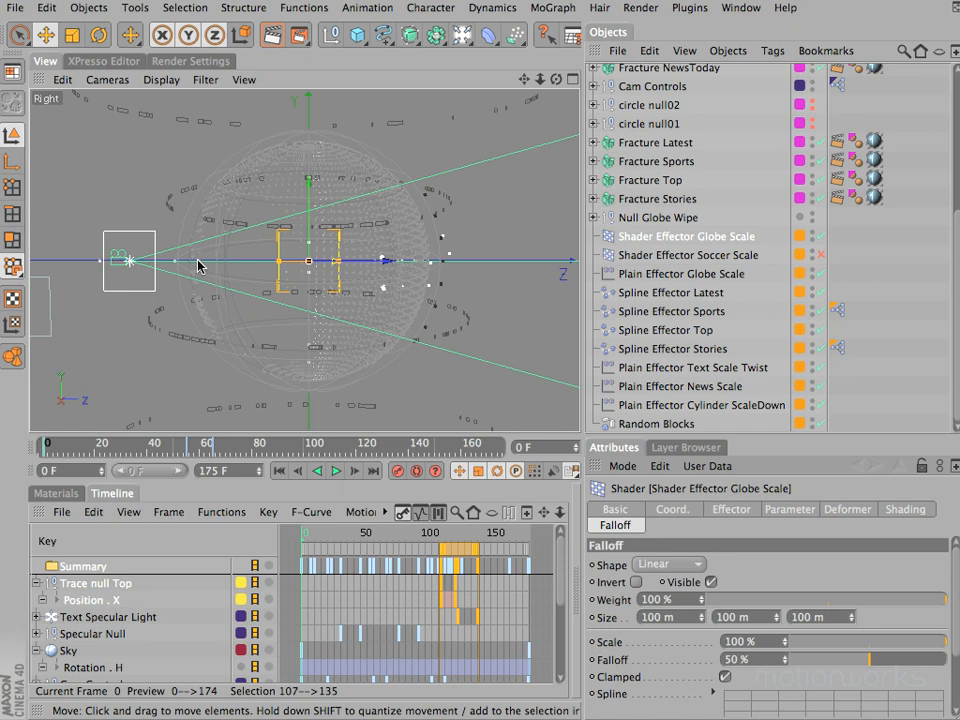
Rotate Shader Effector Globe Scale about 90° in the Right view so its linear falloff runs vertically.
{"action": "key", "text": "r"}
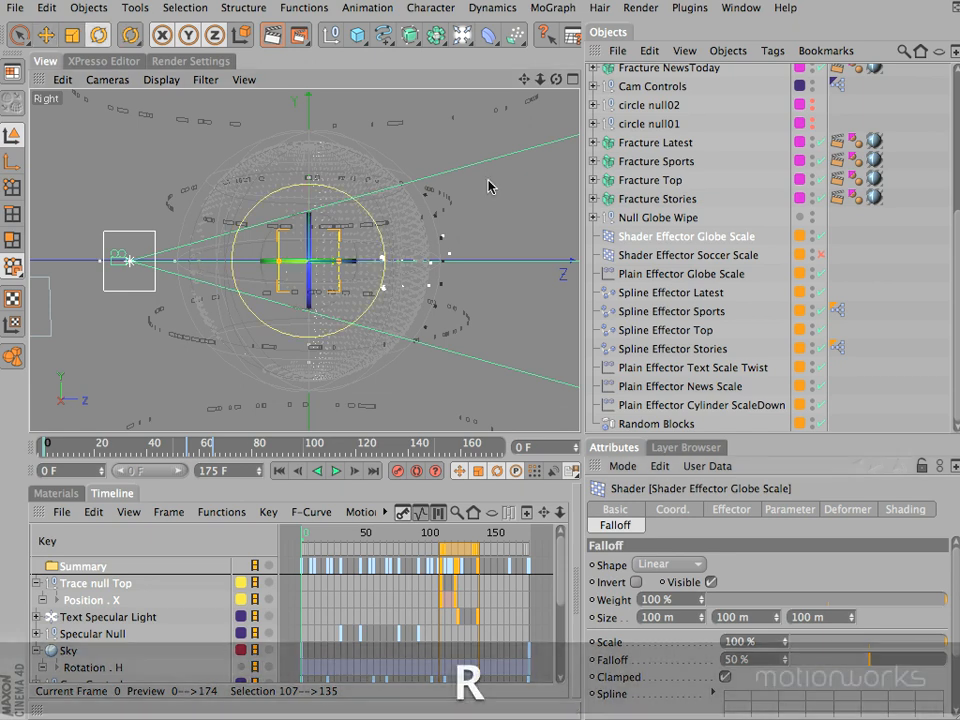
{"action": "left_click_drag", "start_coordinate": [478, 210], "coordinate": [264, 126]}
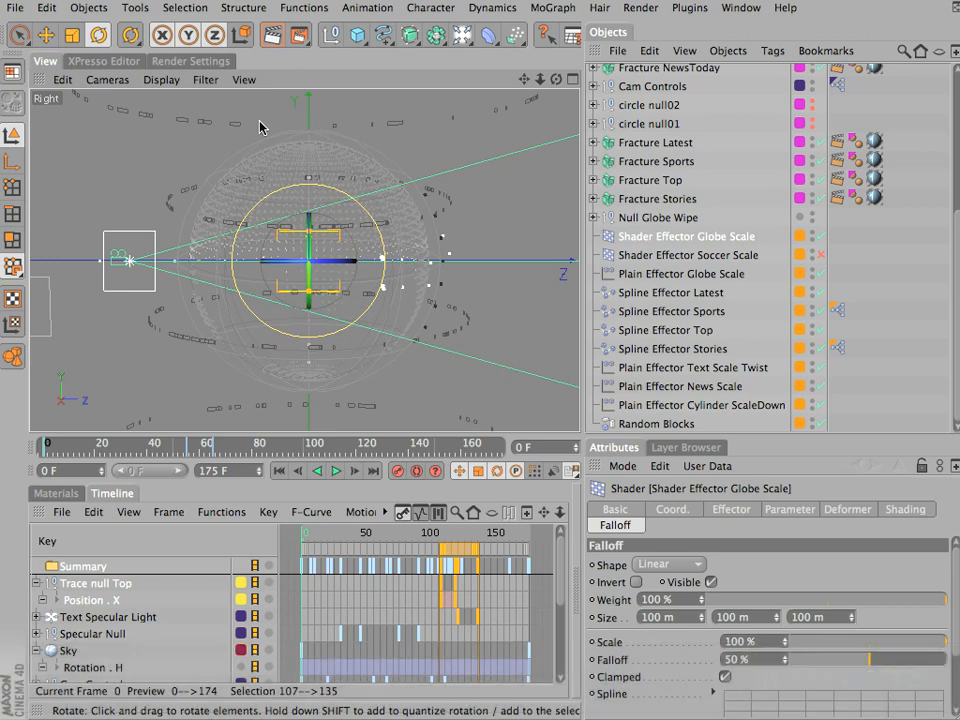
Lower Shader Effector Globe Scale below the globe to a Y position of -530 m and keyframe that position at frame 0.
{"action": "key", "text": "e"}
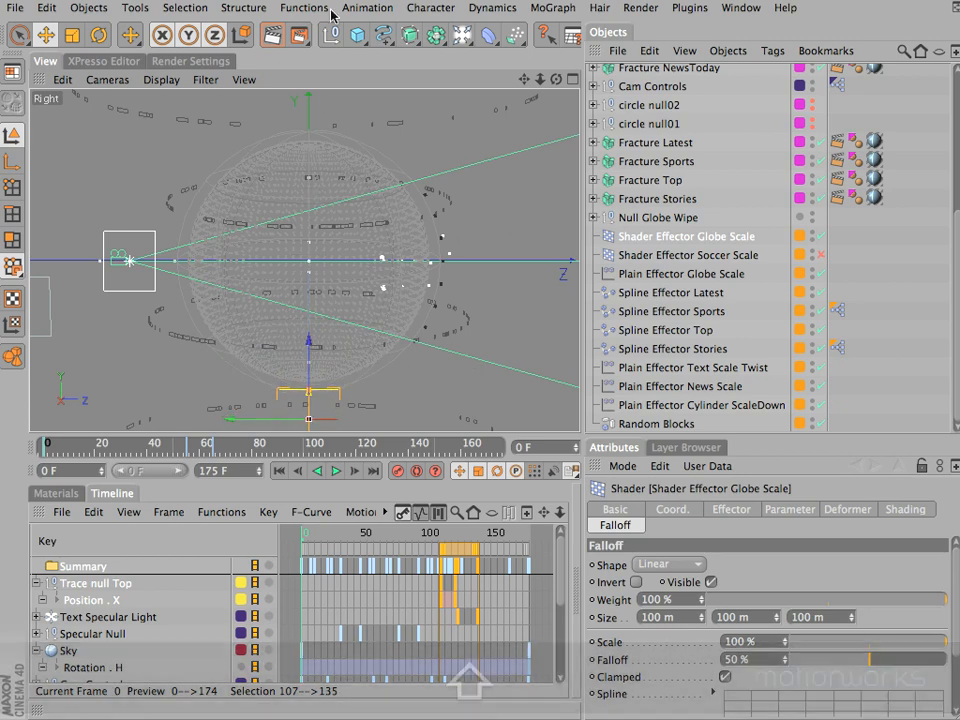
{"action": "left_click", "coordinate": [680, 516]}
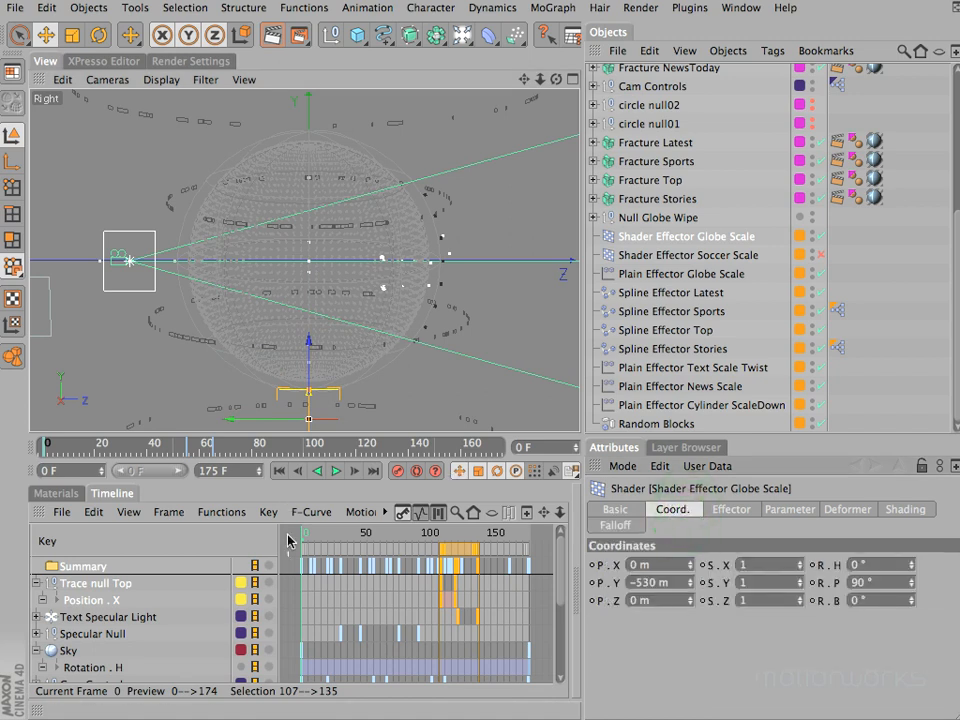
{"action": "key", "text": "F1"}
{"action": "left_click", "coordinate": [613, 582]}
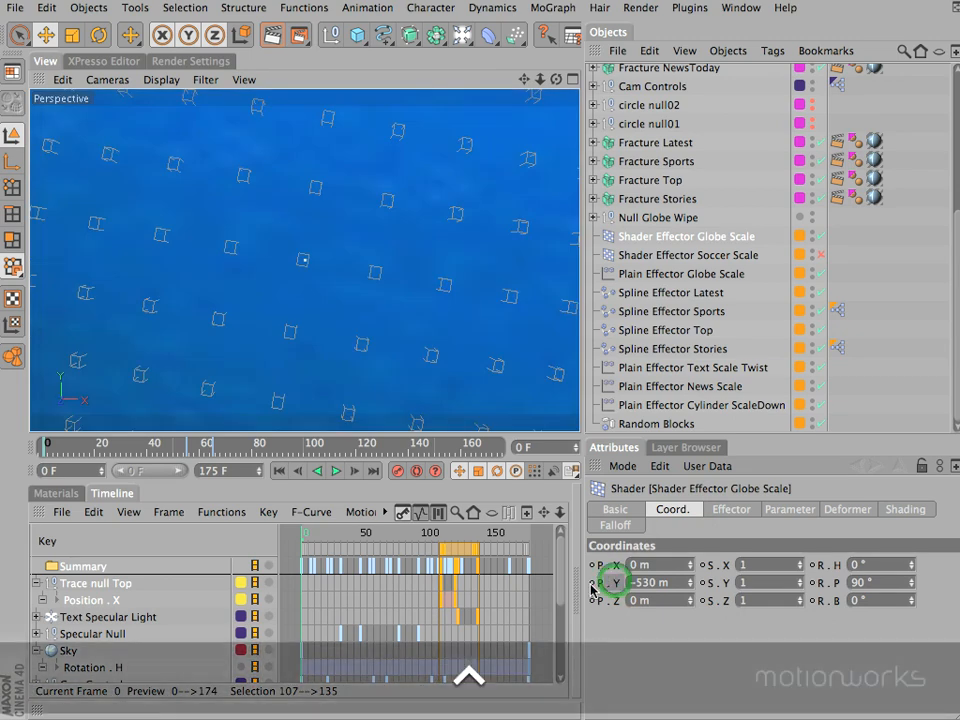
{"action": "left_click", "coordinate": [590, 582]}
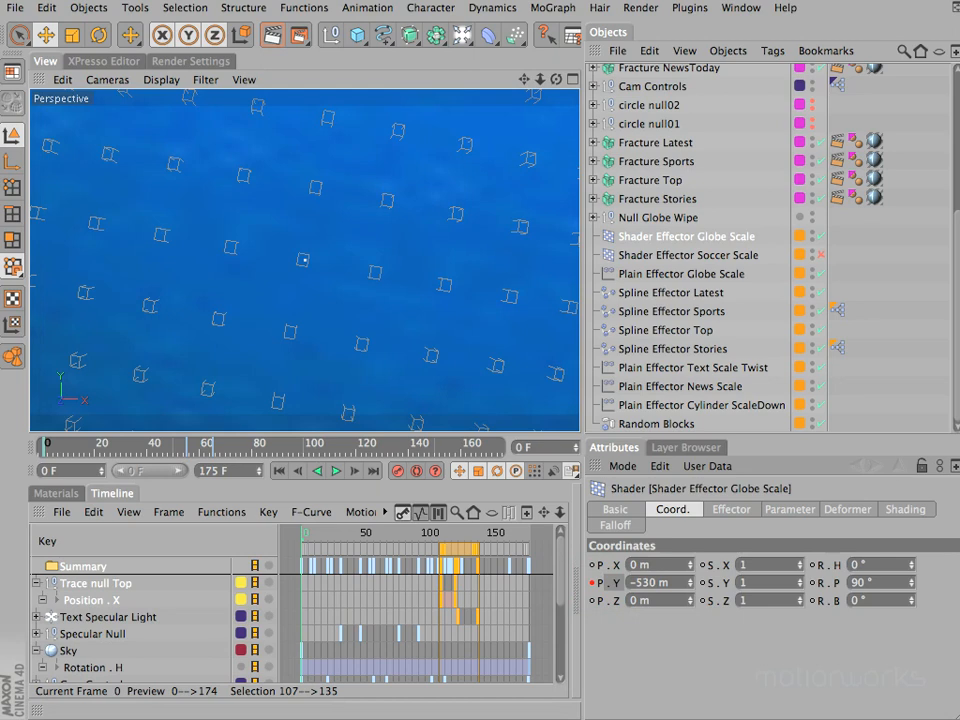
Raise Shader Effector Globe Scale above the globe to Y 510 m, keyframe it at frame 20, and scrub to frame 61 to check.
{"action": "left_click", "coordinate": [304, 529]}
{"action": "left_click_drag", "start_coordinate": [306, 538], "coordinate": [327, 541]}
{"action": "key", "text": "g"}
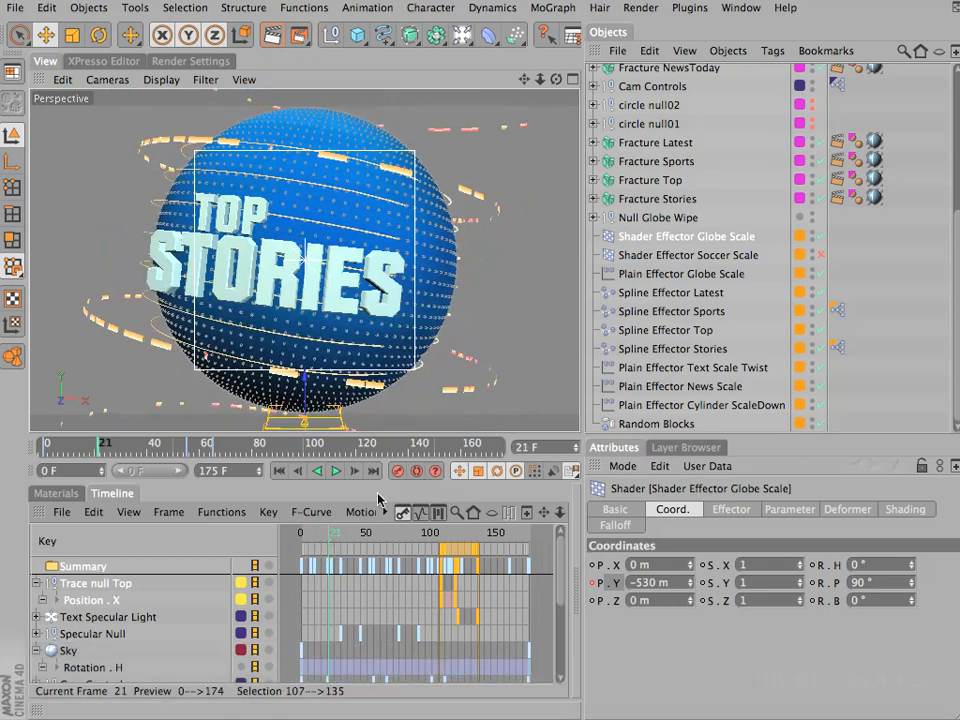
{"action": "key", "text": "f"}
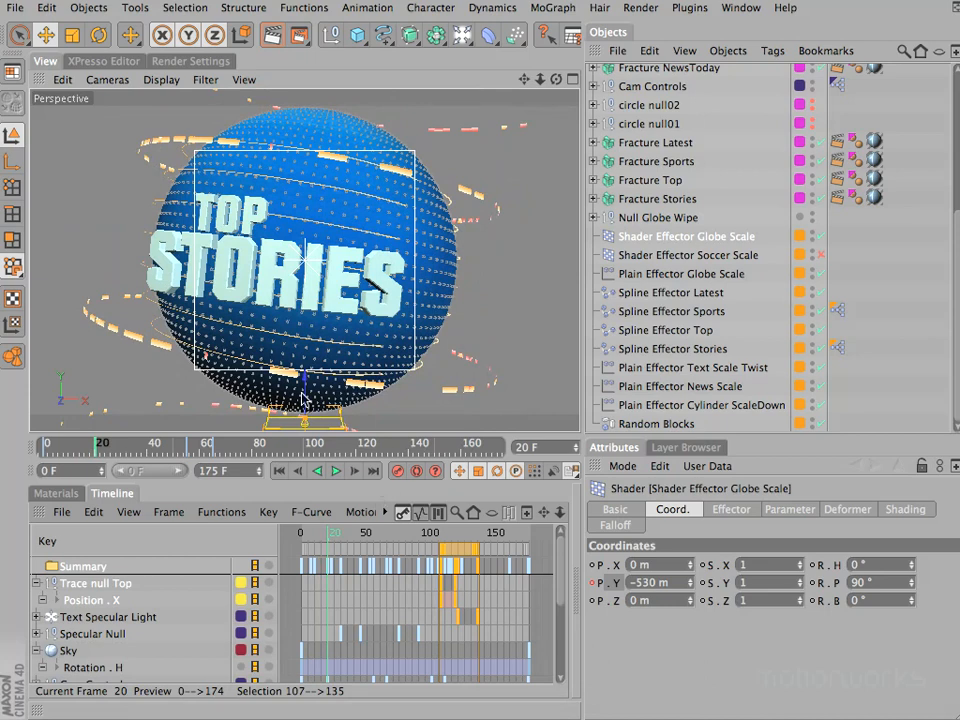
{"action": "mouse_move", "coordinate": [472, 358]}
{"action": "left_mouse_down"}
{"action": "mouse_move", "coordinate": [482, 319]}
{"action": "mouse_move", "coordinate": [471, 357]}
{"action": "left_mouse_up"}
{"action": "left_click", "coordinate": [592, 582]}
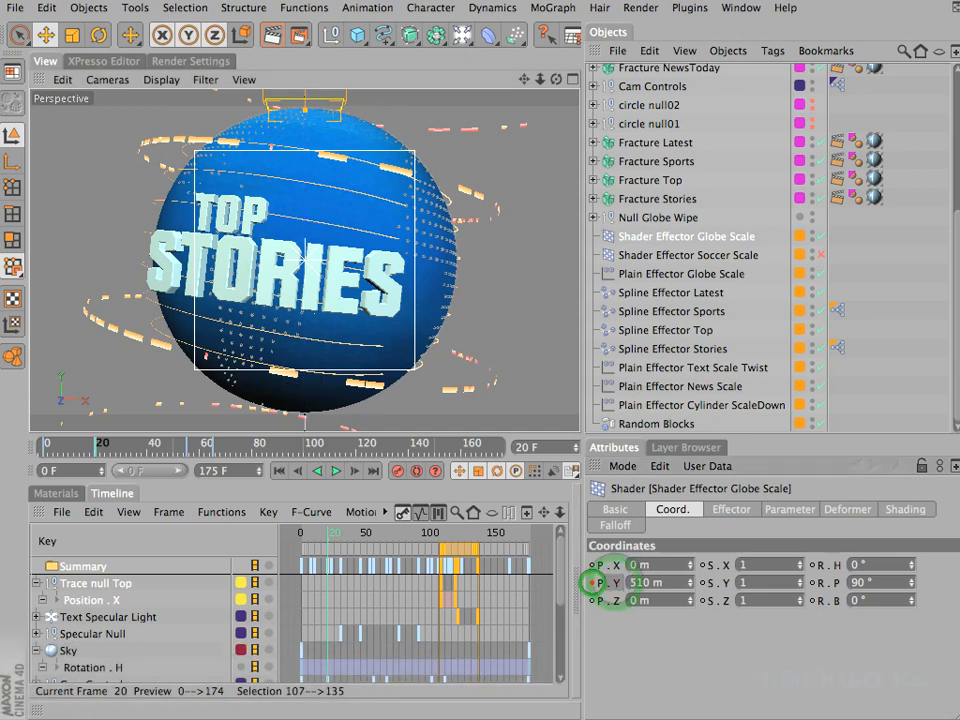
{"action": "left_click", "coordinate": [332, 535]}
{"action": "left_click_drag", "start_coordinate": [332, 535], "coordinate": [382, 566]}
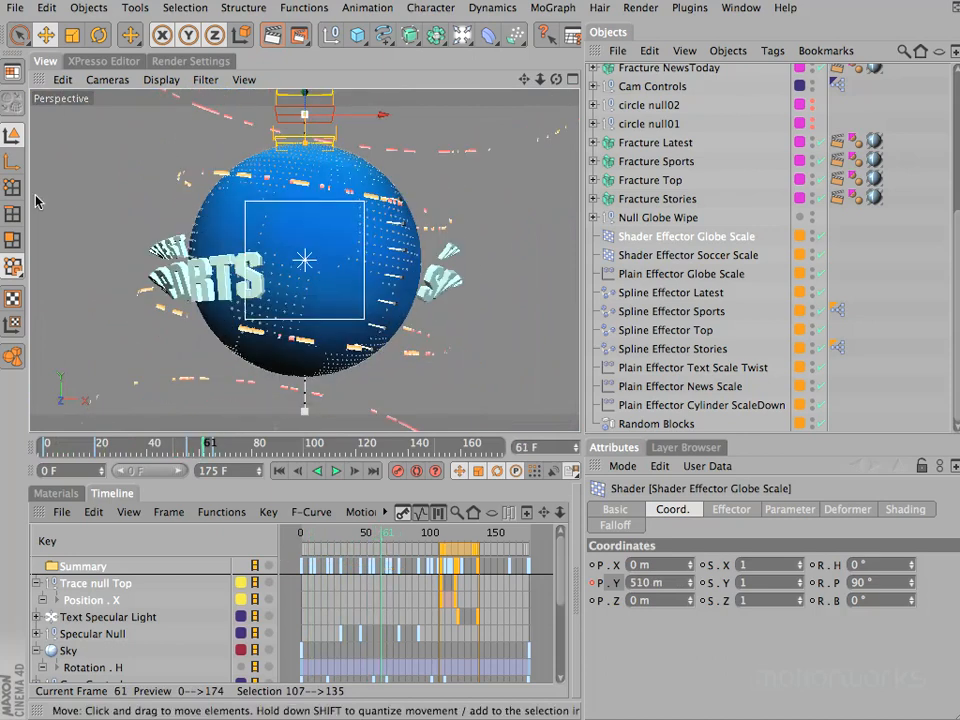
Save an incremental version of the scene and render it to the Picture Viewer.
{"action": "left_click", "coordinate": [17, 8]}
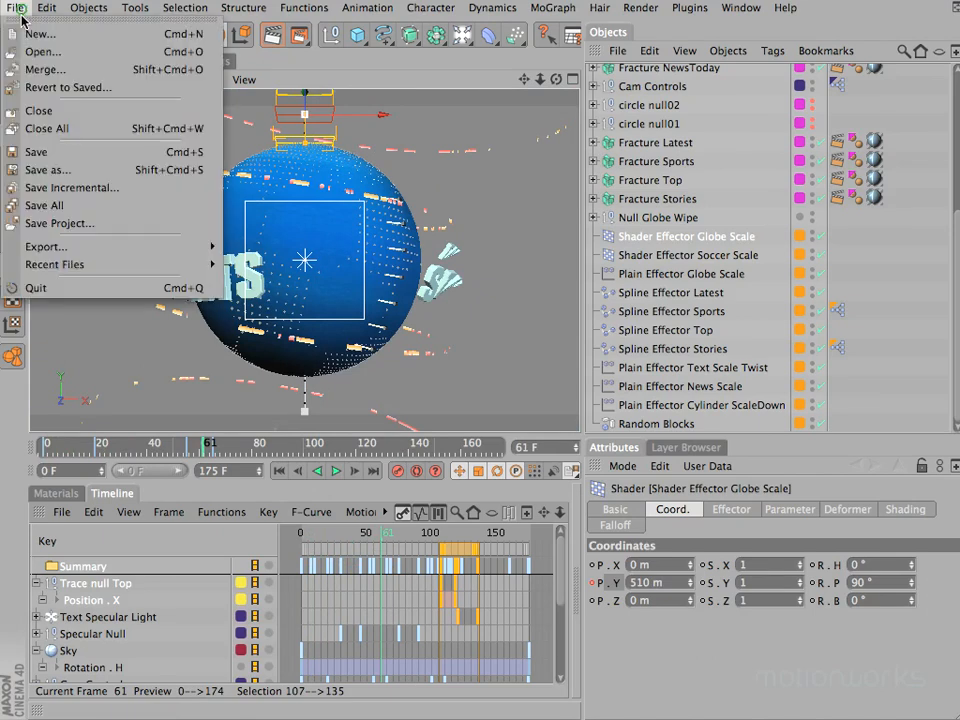
{"action": "left_click", "coordinate": [37, 188]}
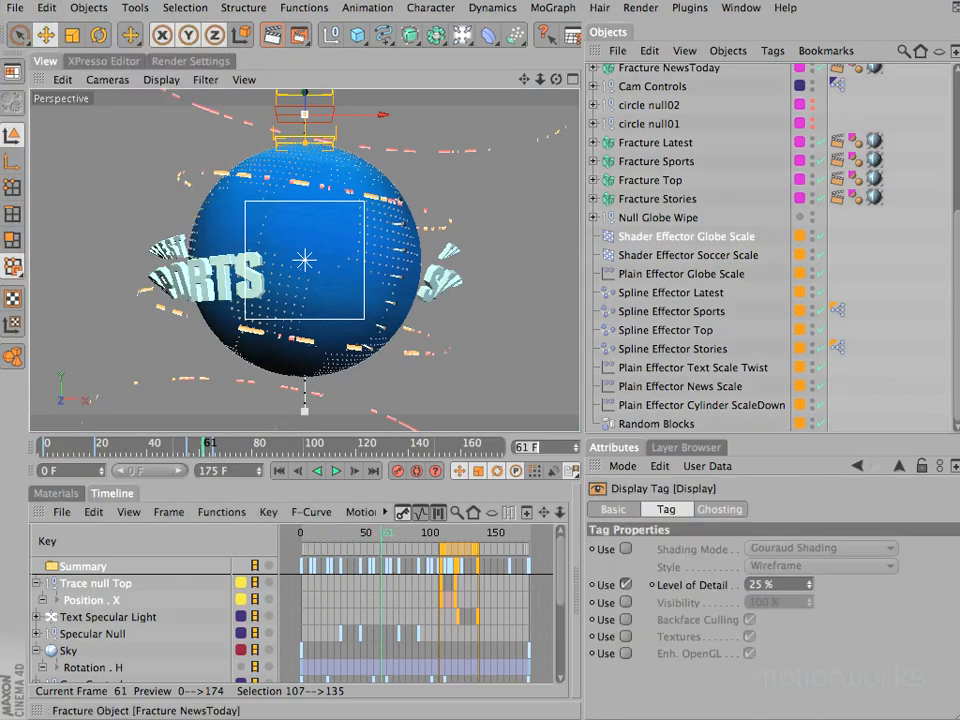
{"action": "left_click", "coordinate": [298, 34]}
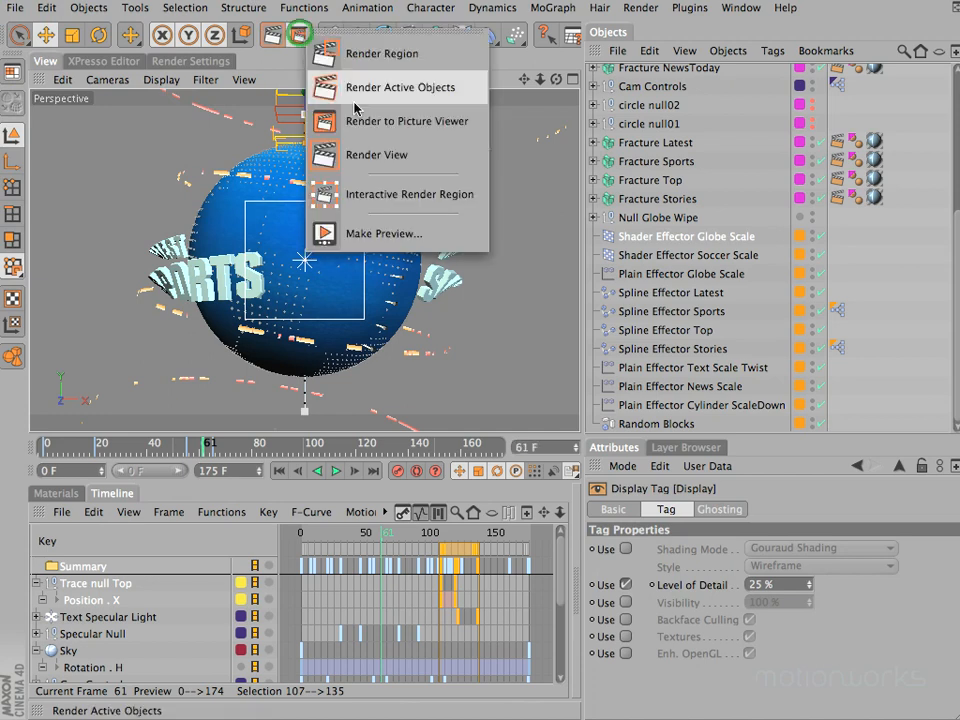
{"action": "left_click", "coordinate": [360, 126]}
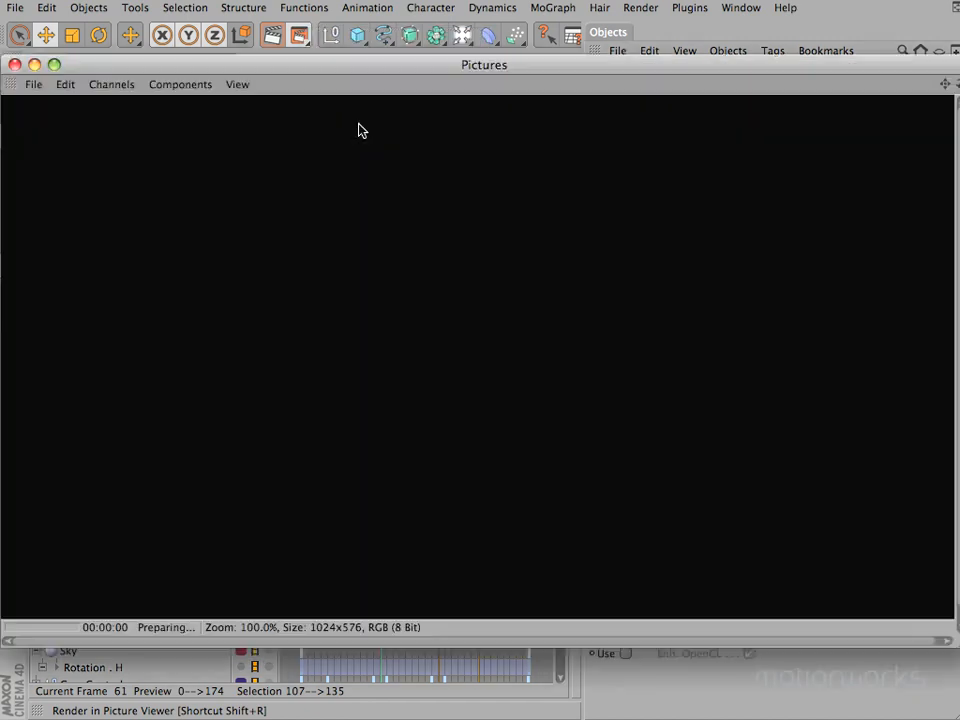
Bring the CINEMA 4D application's Info window into view and switch Open in 32 Bit Mode on and back off.
{"action": "left_click", "coordinate": [620, 238]}
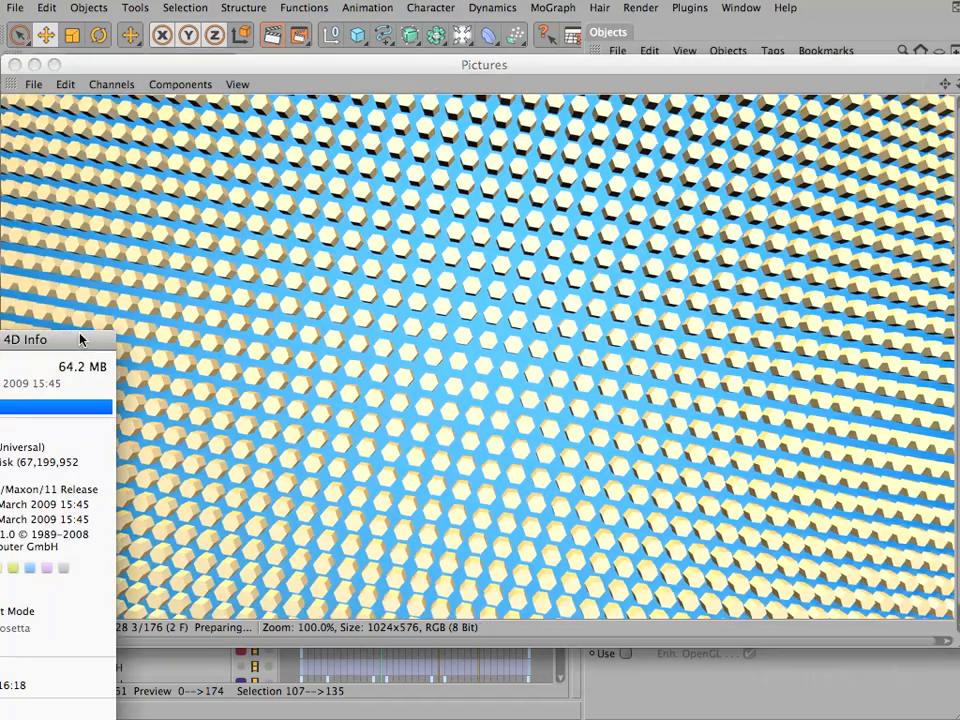
{"action": "left_click_drag", "start_coordinate": [556, 139], "coordinate": [572, 2]}
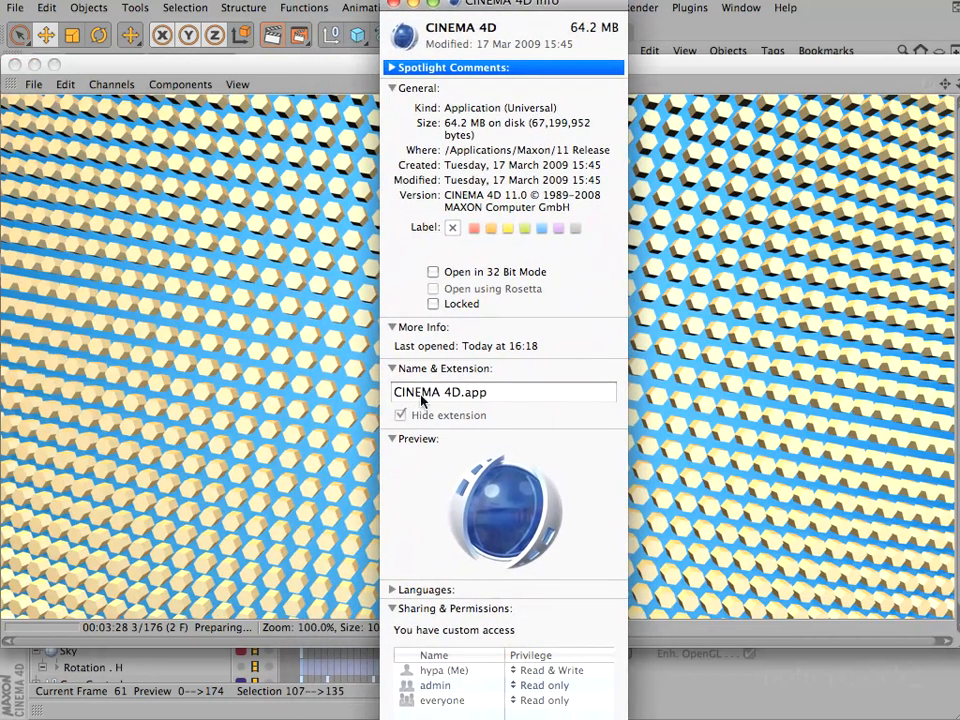
{"action": "left_click", "coordinate": [433, 271]}
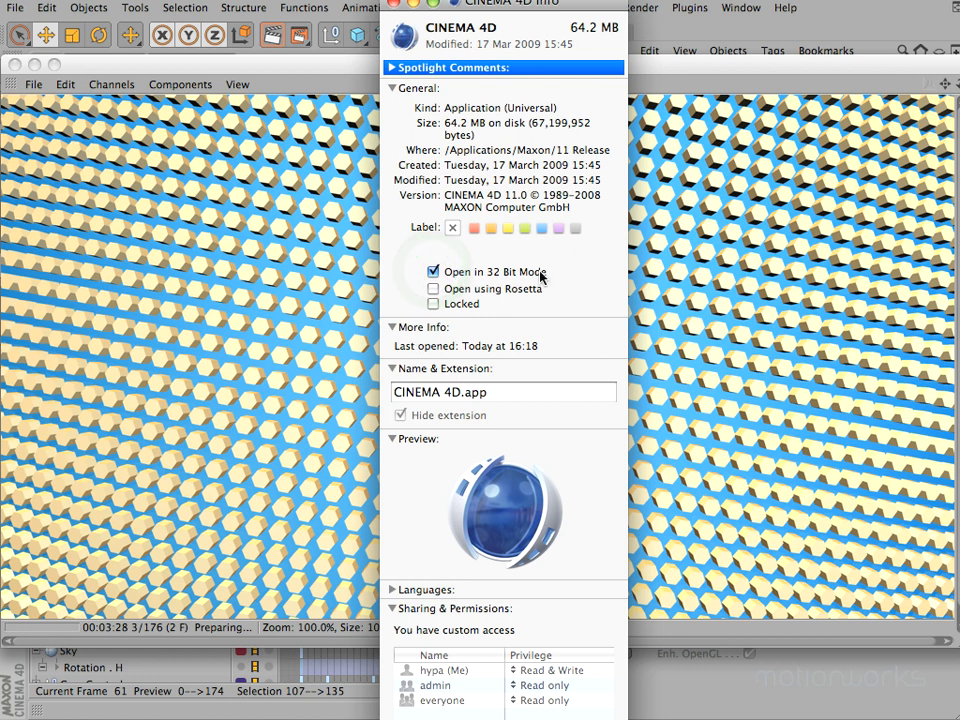
{"action": "left_click", "coordinate": [432, 272]}
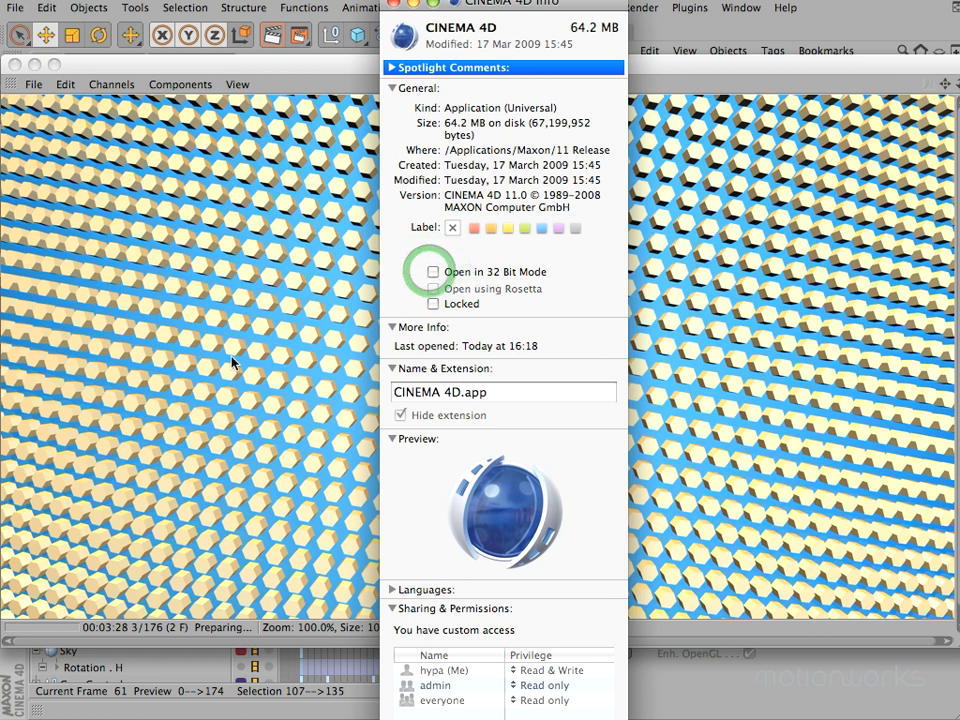